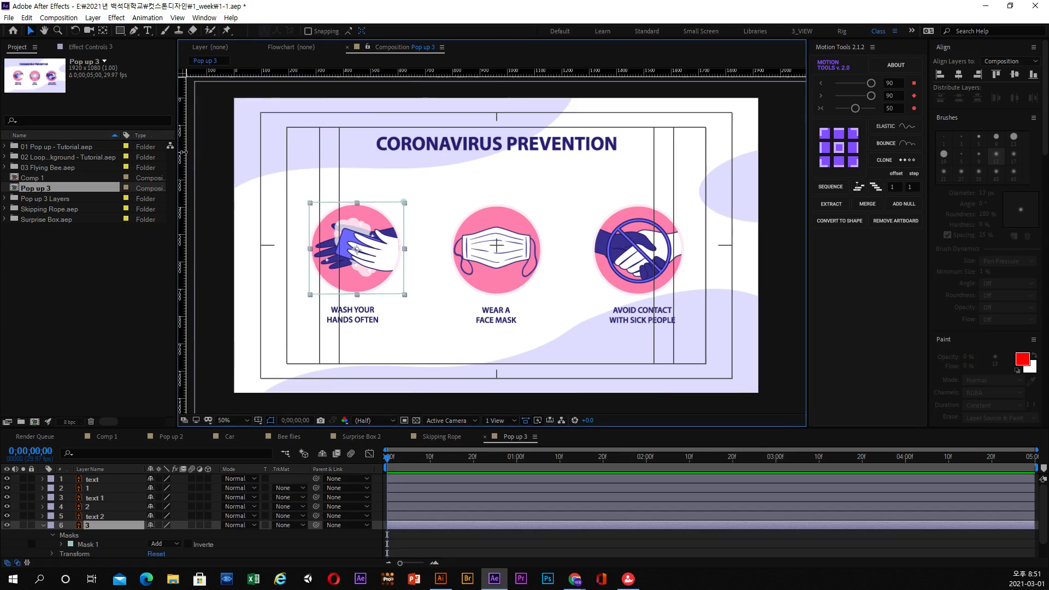
Add vertical guides through the centres of the hand-washing and face-mask icons, and centre the WASH YOUR HANDS OFTEN caption on its guide.
{"action": "left_click_drag", "start_coordinate": [183, 151], "coordinate": [357, 156]}
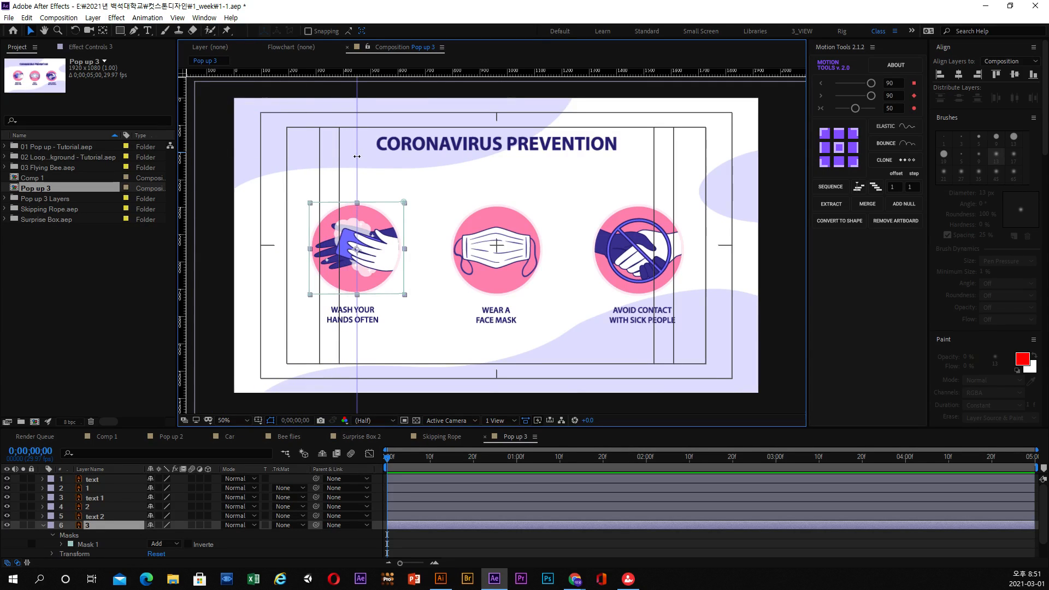
{"action": "left_click", "coordinate": [370, 316]}
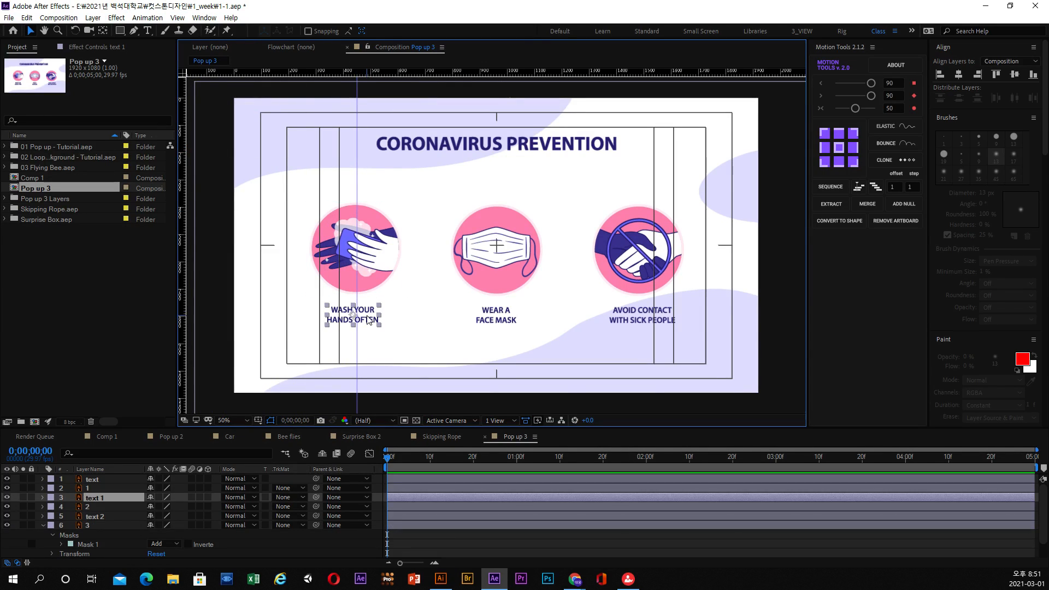
{"action": "left_click", "coordinate": [507, 266]}
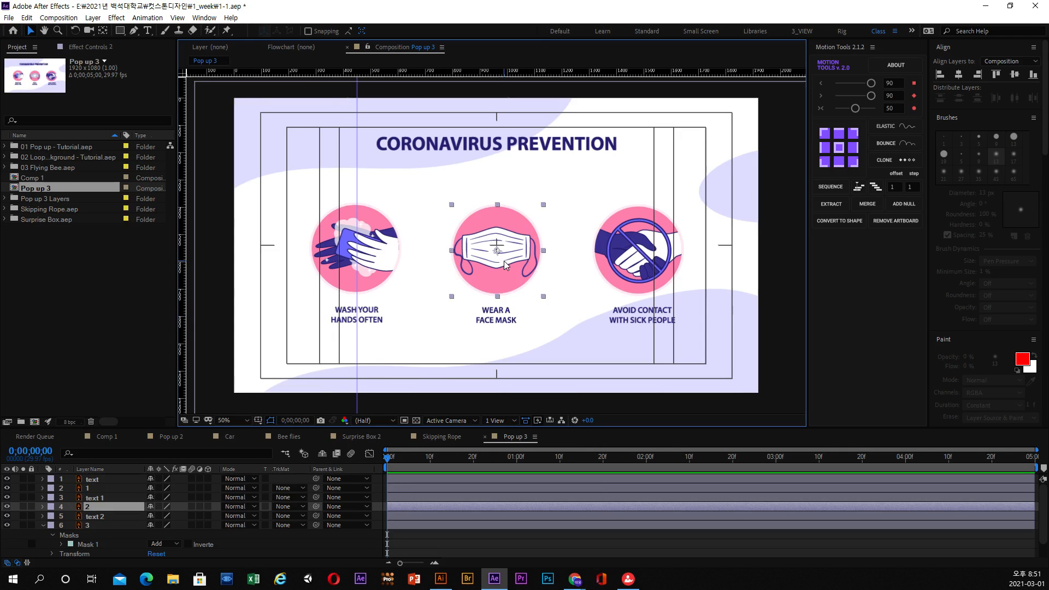
{"action": "left_click_drag", "start_coordinate": [179, 258], "coordinate": [496, 262]}
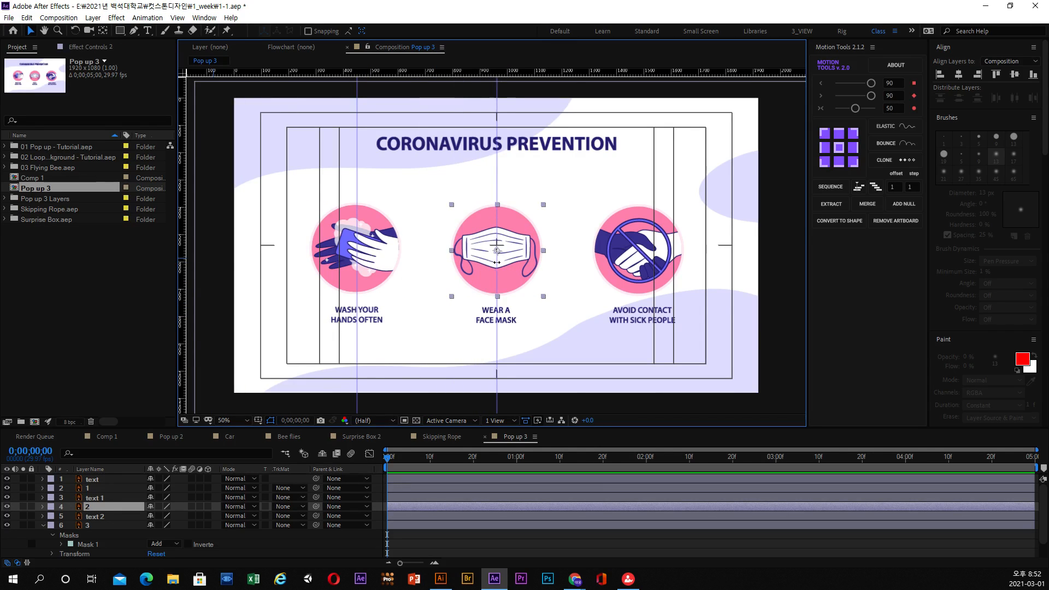
{"action": "left_click", "coordinate": [511, 325]}
Add a vertical guide through the centre of the handshake icon and centre the AVOID CONTACT WITH SICK PEOPLE caption on it.
{"action": "left_click", "coordinate": [657, 257]}
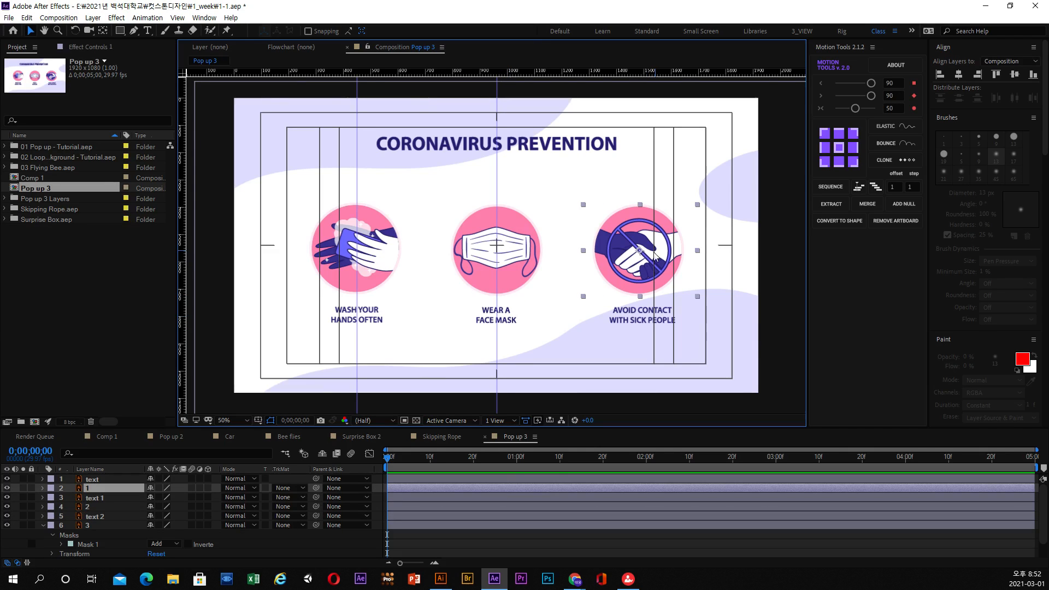
{"action": "left_click_drag", "start_coordinate": [185, 258], "coordinate": [640, 258]}
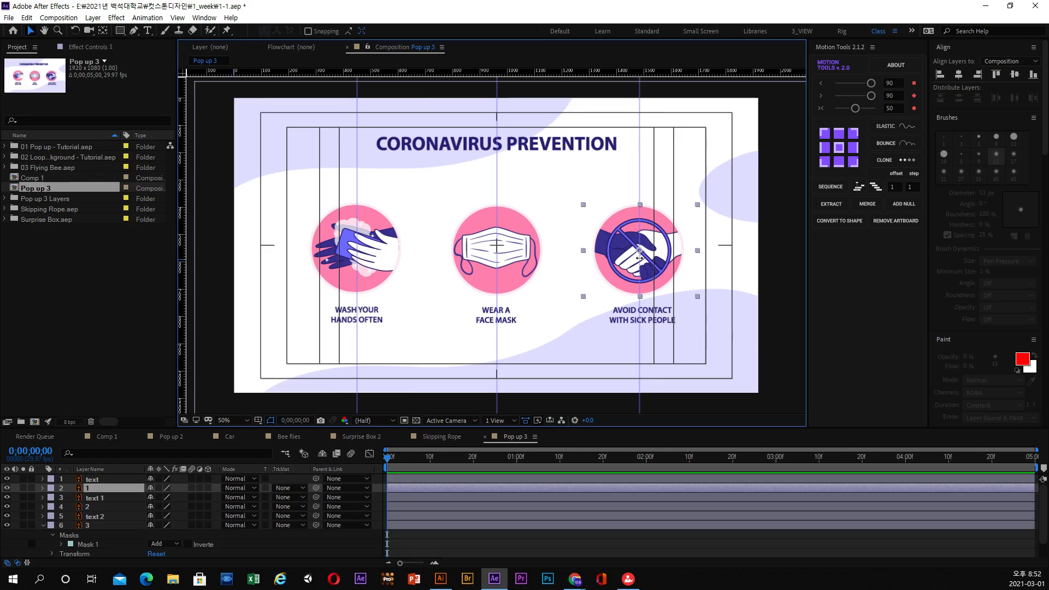
{"action": "left_click", "coordinate": [629, 316]}
{"action": "left_click_drag", "start_coordinate": [629, 316], "coordinate": [625, 317]}
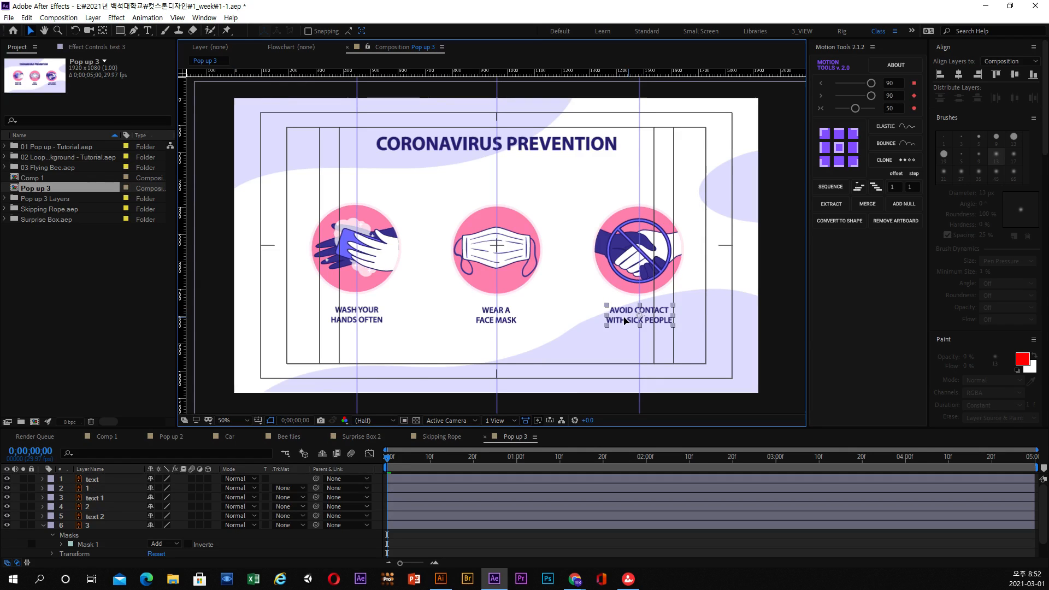
Collapse layer 3's properties and move the CORONAVIRUS PREVENTION heading down to a vertical position of about 211.
{"action": "left_click", "coordinate": [538, 155]}
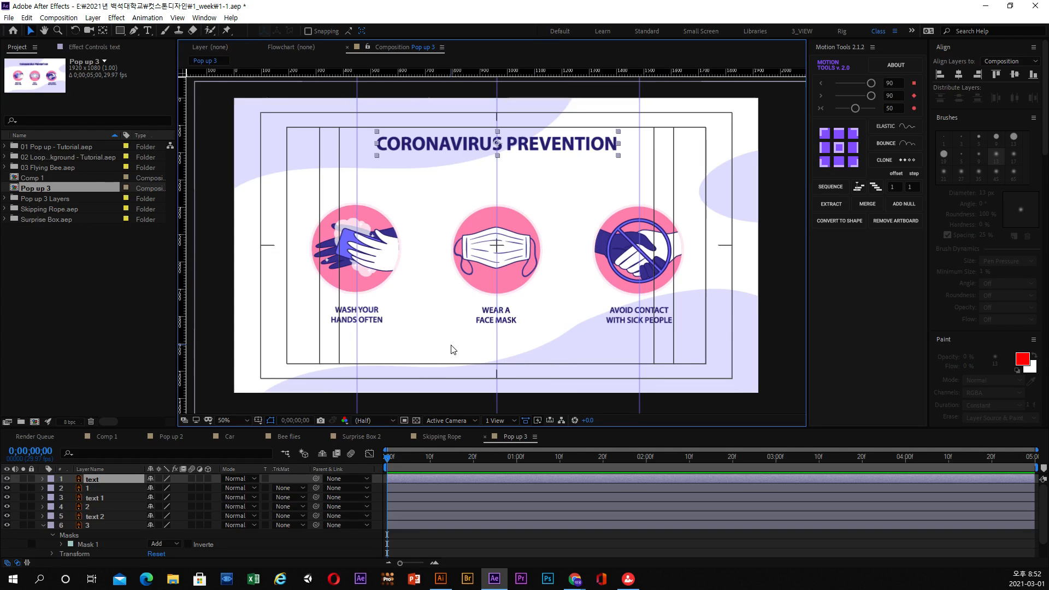
{"action": "left_click", "coordinate": [43, 525]}
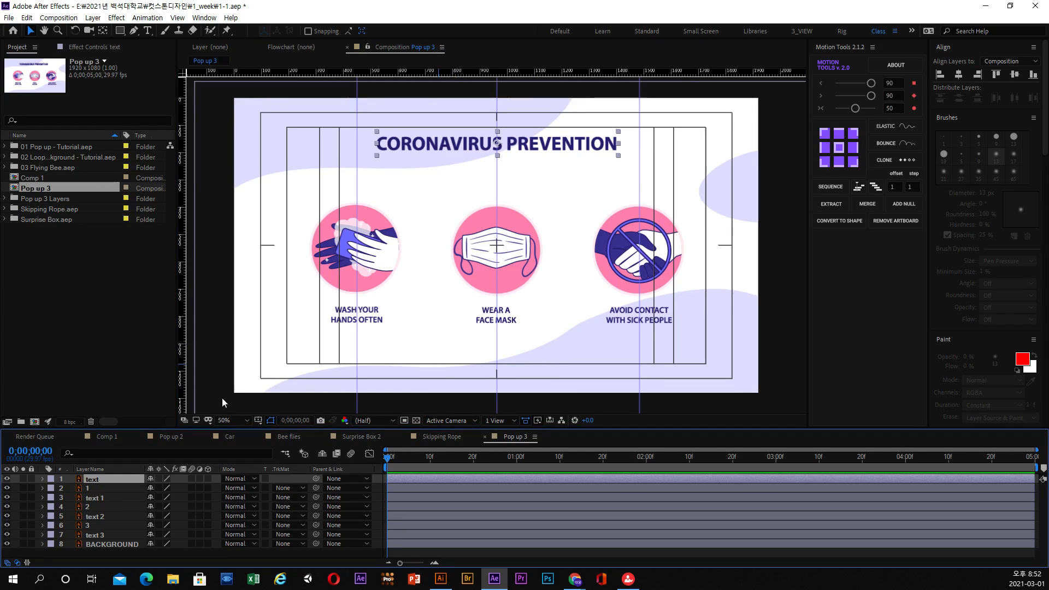
{"action": "left_click_drag", "start_coordinate": [503, 146], "coordinate": [504, 157]}
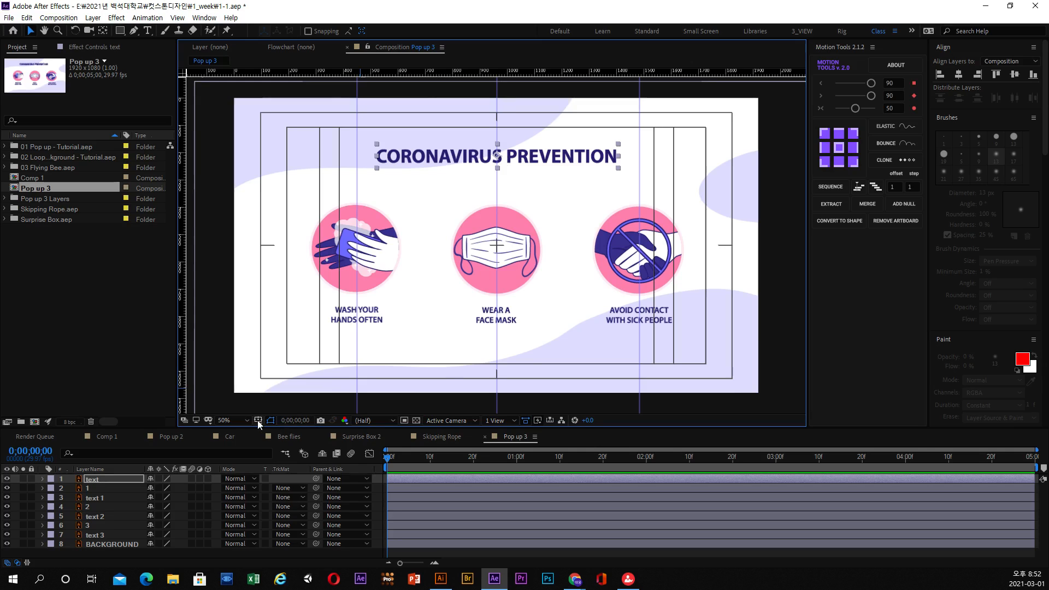
Hide the title/action safe overlay and the guides in the composition view.
{"action": "left_click", "coordinate": [258, 420]}
{"action": "left_click", "coordinate": [279, 436]}
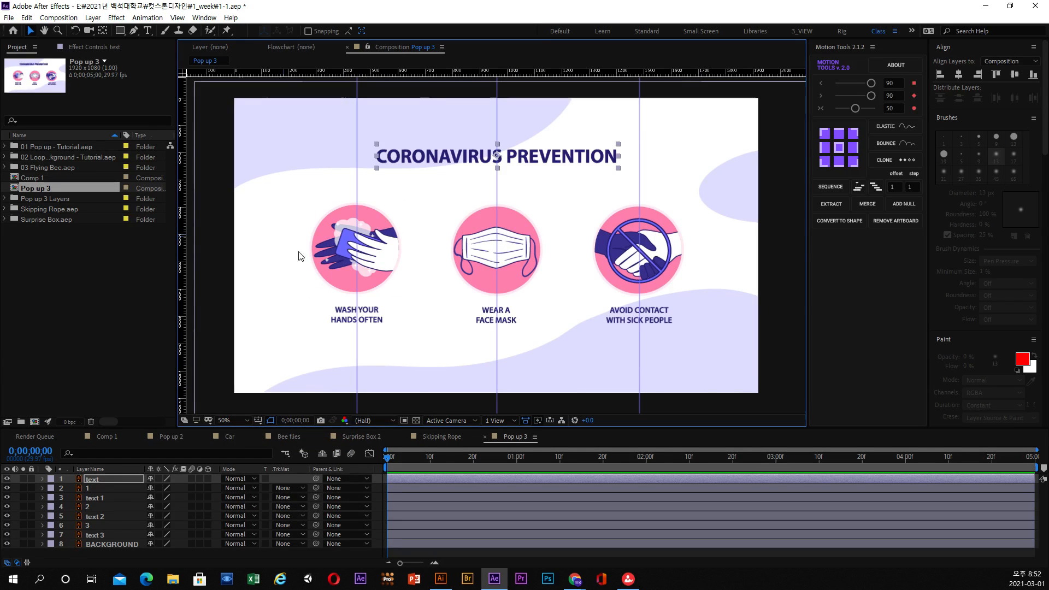
{"action": "left_click", "coordinate": [177, 18]}
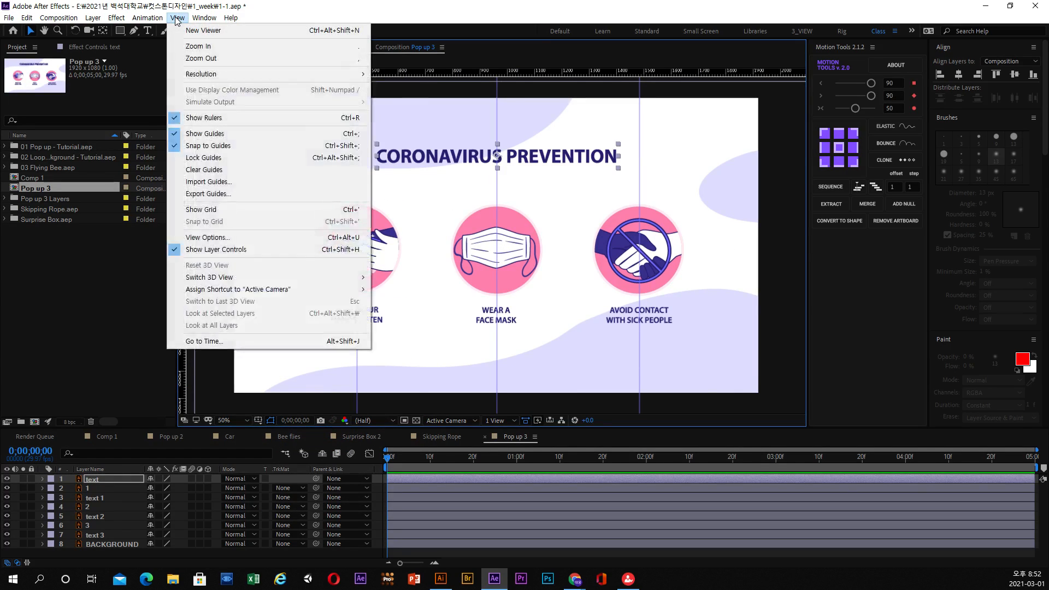
{"action": "left_click", "coordinate": [212, 134]}
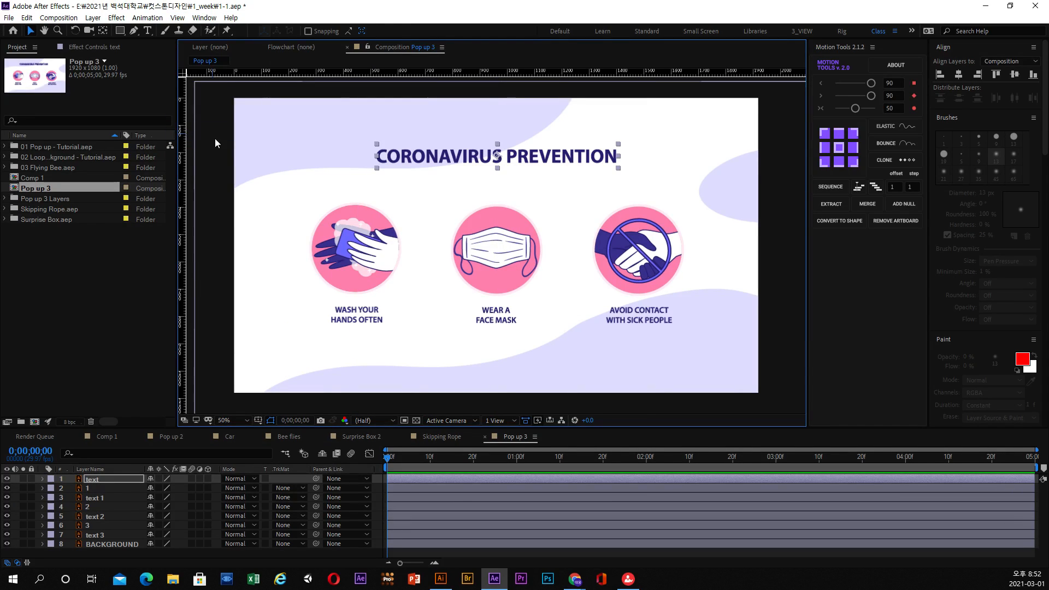
Expand the heading text layer's Transform properties and enlarge the timeline area so that all layers fit.
{"action": "left_click_drag", "start_coordinate": [399, 460], "coordinate": [351, 461]}
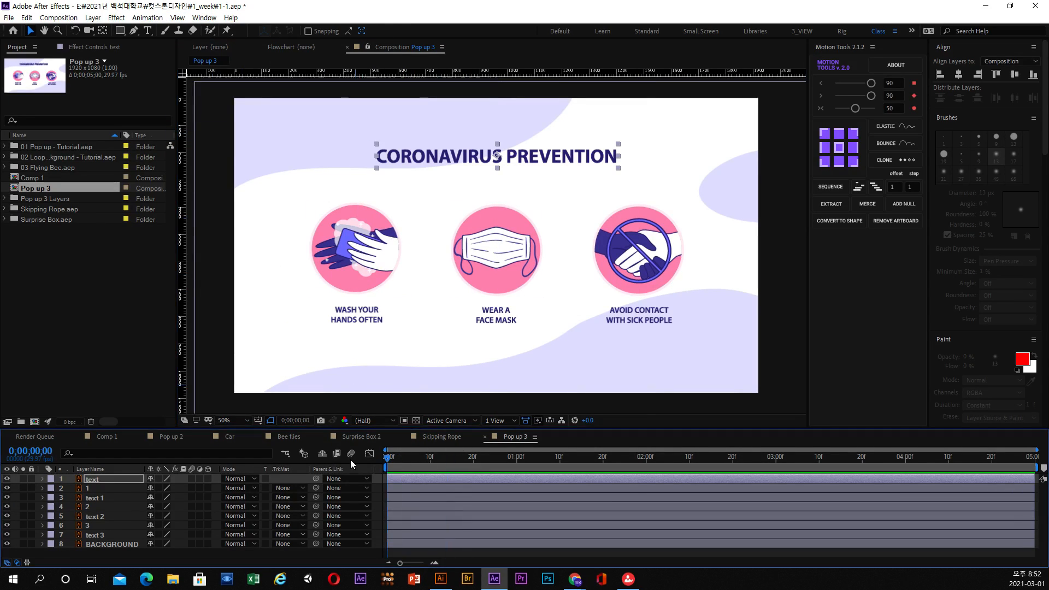
{"action": "left_click", "coordinate": [42, 479]}
{"action": "left_click", "coordinate": [52, 489]}
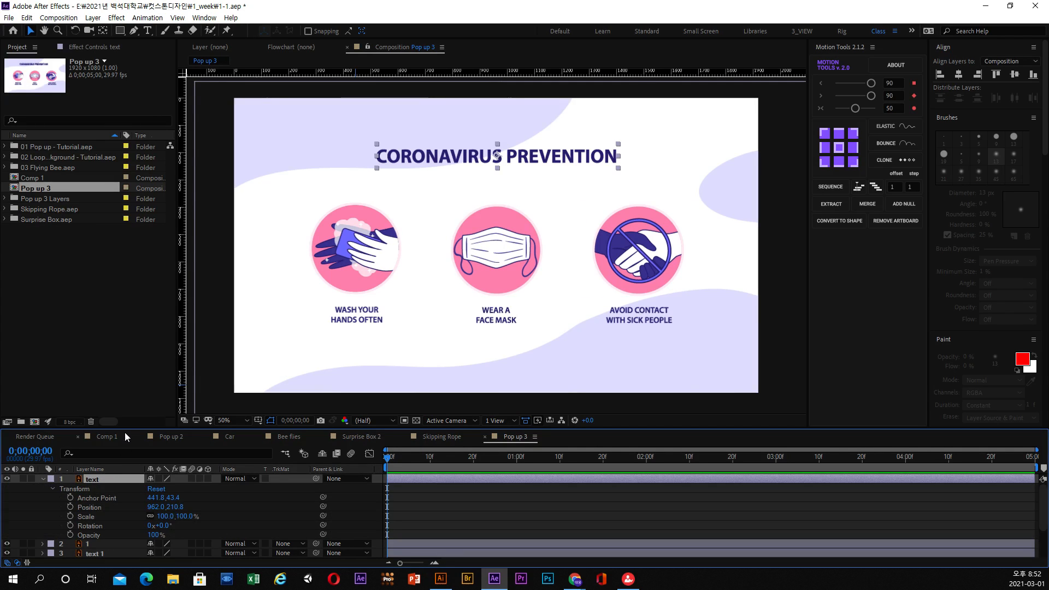
{"action": "left_click_drag", "start_coordinate": [126, 429], "coordinate": [126, 358]}
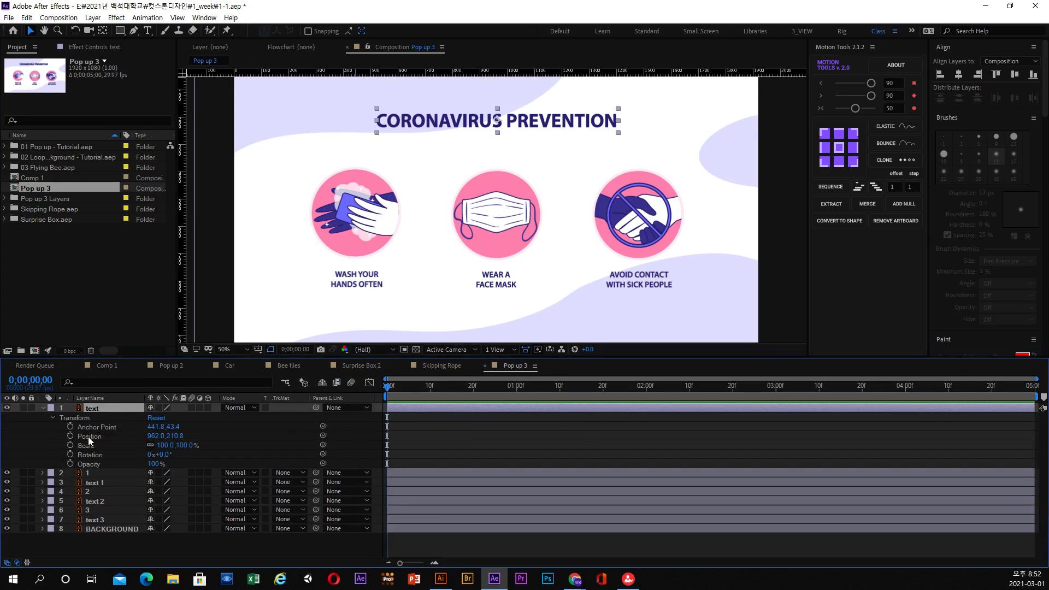
Examine the heading text layer's Transform properties: Anchor Point, Position, Scale, Rotation and Opacity.
{"action": "left_click", "coordinate": [88, 437]}
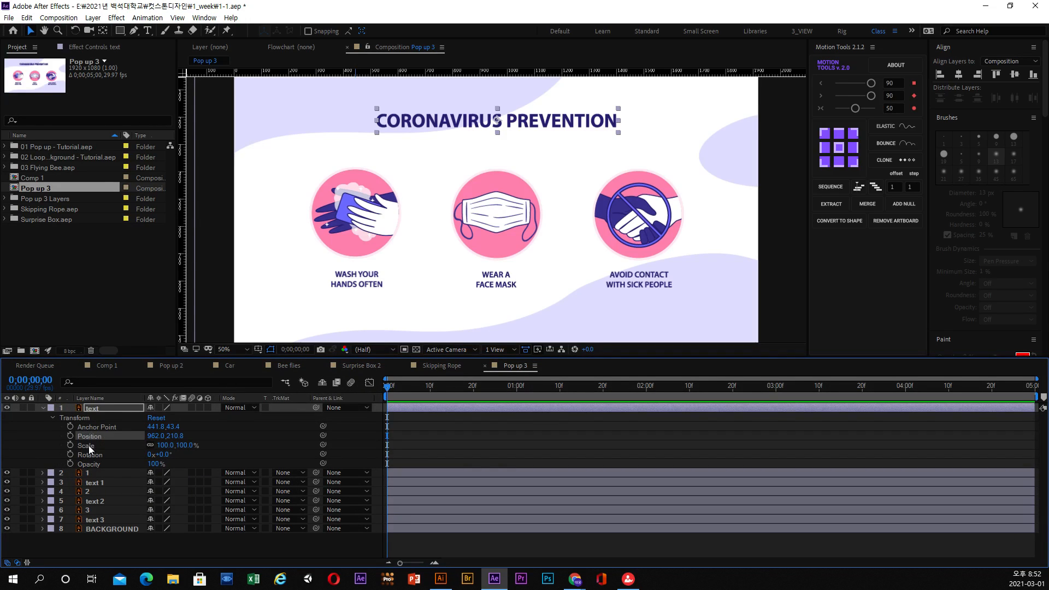
{"action": "left_click", "coordinate": [89, 446]}
{"action": "left_click", "coordinate": [89, 455]}
{"action": "left_click", "coordinate": [92, 463]}
{"action": "left_click", "coordinate": [85, 446]}
{"action": "left_click", "coordinate": [97, 431]}
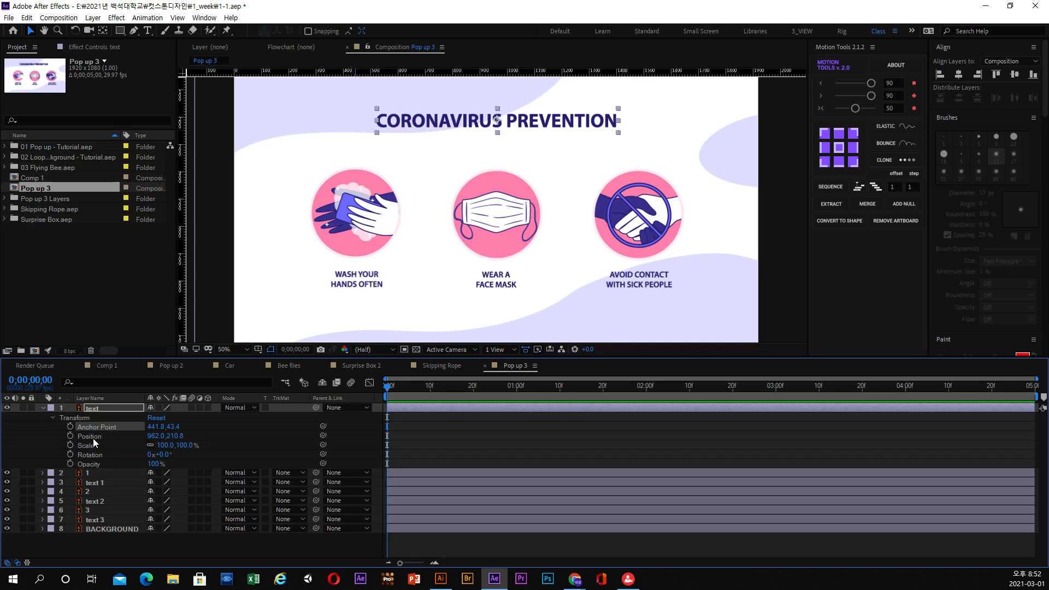
{"action": "left_click", "coordinate": [95, 435]}
{"action": "left_click", "coordinate": [97, 427]}
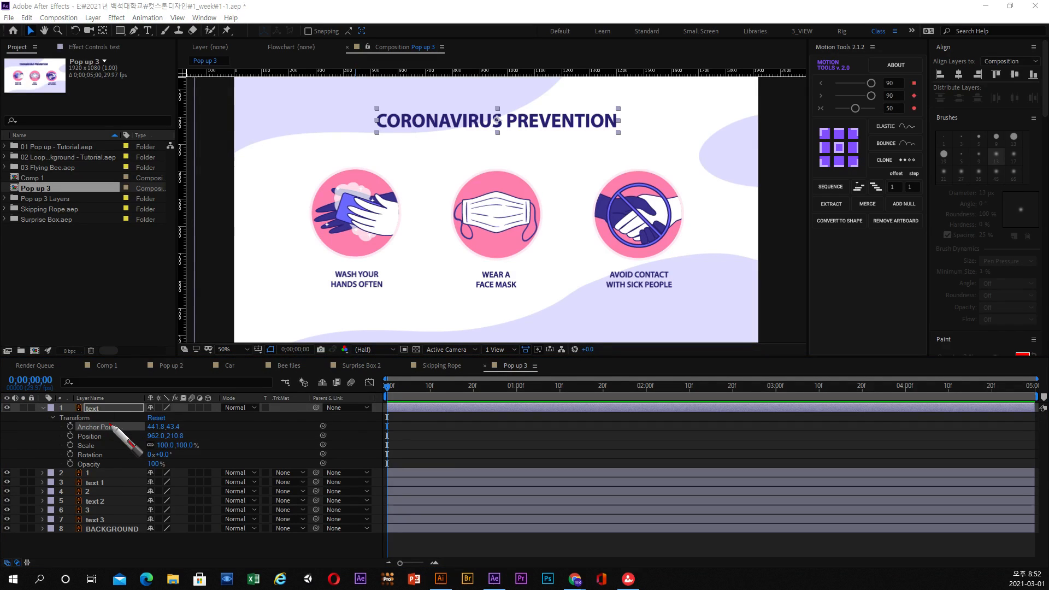
{"action": "mouse_move", "coordinate": [110, 423]}
{"action": "left_mouse_down"}
{"action": "mouse_move", "coordinate": [216, 398]}
{"action": "mouse_move", "coordinate": [236, 368]}
{"action": "mouse_move", "coordinate": [282, 380]}
{"action": "left_mouse_up"}
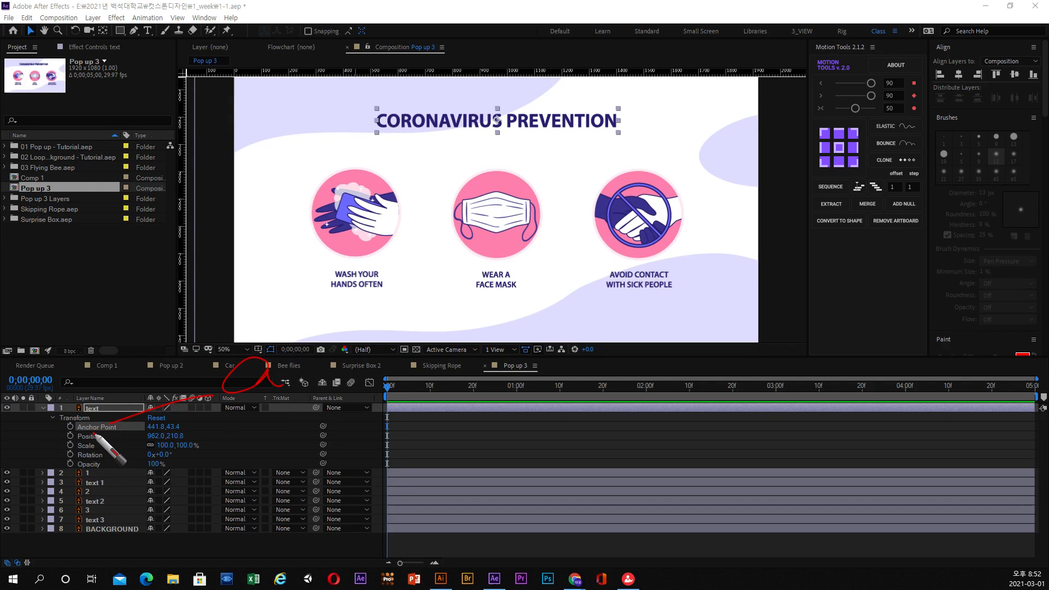
{"action": "mouse_move", "coordinate": [94, 431]}
{"action": "left_mouse_down"}
{"action": "mouse_move", "coordinate": [163, 448]}
{"action": "mouse_move", "coordinate": [274, 423]}
{"action": "left_mouse_up"}
{"action": "mouse_move", "coordinate": [93, 448]}
{"action": "left_mouse_down"}
{"action": "mouse_move", "coordinate": [157, 465]}
{"action": "mouse_move", "coordinate": [263, 466]}
{"action": "mouse_move", "coordinate": [341, 446]}
{"action": "mouse_move", "coordinate": [376, 455]}
{"action": "mouse_move", "coordinate": [341, 460]}
{"action": "left_mouse_up"}
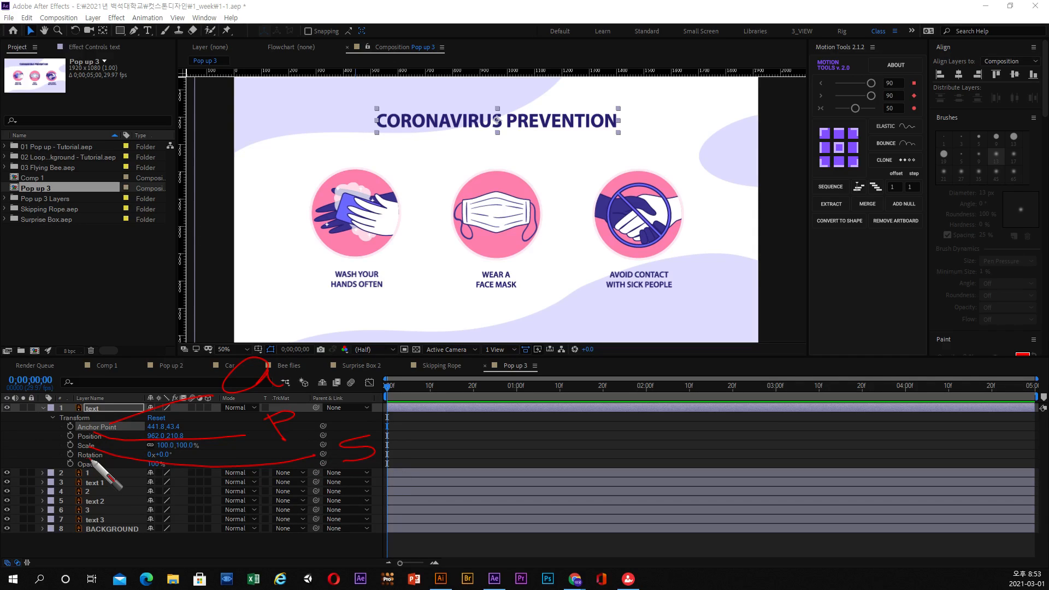
{"action": "left_click_drag", "start_coordinate": [95, 477], "coordinate": [309, 500]}
{"action": "mouse_move", "coordinate": [306, 477]}
{"action": "left_mouse_down"}
{"action": "mouse_move", "coordinate": [307, 500]}
{"action": "mouse_move", "coordinate": [317, 475]}
{"action": "mouse_move", "coordinate": [300, 487]}
{"action": "mouse_move", "coordinate": [347, 492]}
{"action": "left_mouse_up"}
{"action": "mouse_move", "coordinate": [90, 466]}
{"action": "left_mouse_down"}
{"action": "mouse_move", "coordinate": [113, 490]}
{"action": "mouse_move", "coordinate": [189, 493]}
{"action": "mouse_move", "coordinate": [176, 496]}
{"action": "mouse_move", "coordinate": [176, 517]}
{"action": "left_mouse_up"}
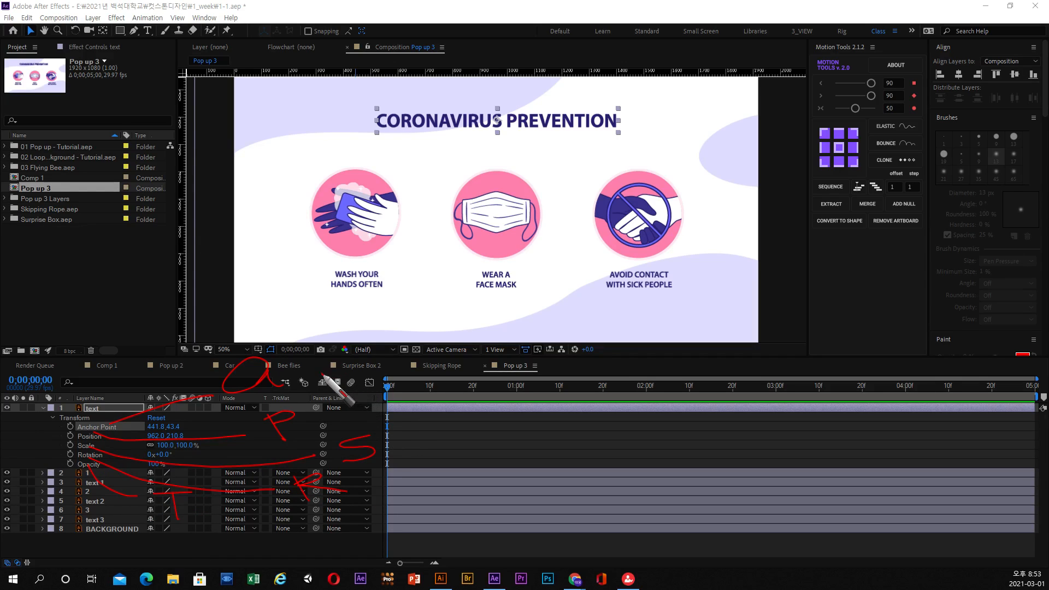
{"action": "mouse_move", "coordinate": [322, 368]}
{"action": "left_mouse_down"}
{"action": "mouse_move", "coordinate": [362, 369]}
{"action": "mouse_move", "coordinate": [347, 354]}
{"action": "mouse_move", "coordinate": [343, 376]}
{"action": "left_mouse_up"}
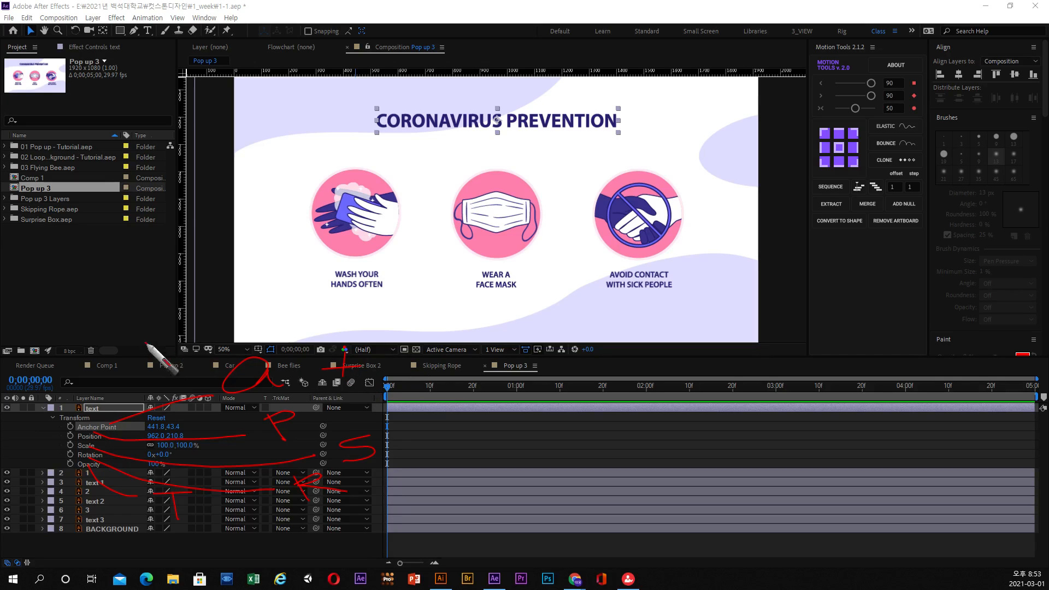
{"action": "mouse_move", "coordinate": [181, 342]}
{"action": "left_mouse_down"}
{"action": "mouse_move", "coordinate": [214, 343]}
{"action": "mouse_move", "coordinate": [197, 356]}
{"action": "left_mouse_up"}
{"action": "left_click_drag", "start_coordinate": [89, 307], "coordinate": [45, 332]}
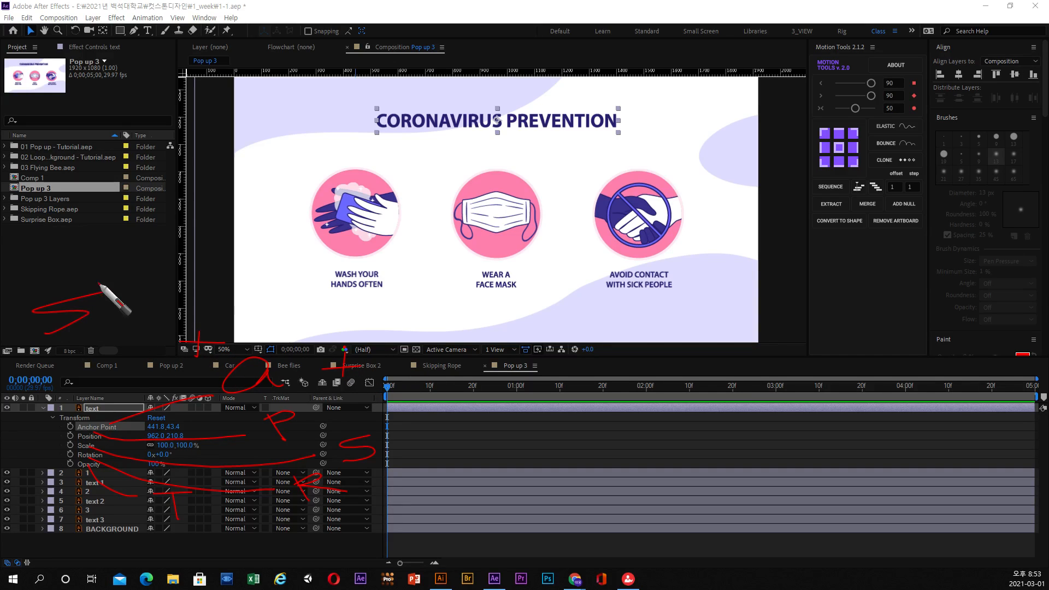
{"action": "left_click_drag", "start_coordinate": [100, 280], "coordinate": [96, 331]}
{"action": "mouse_move", "coordinate": [96, 325]}
{"action": "left_mouse_down"}
{"action": "mouse_move", "coordinate": [102, 309]}
{"action": "mouse_move", "coordinate": [112, 323]}
{"action": "left_mouse_up"}
{"action": "mouse_move", "coordinate": [176, 289]}
{"action": "left_mouse_down"}
{"action": "mouse_move", "coordinate": [147, 269]}
{"action": "mouse_move", "coordinate": [153, 312]}
{"action": "mouse_move", "coordinate": [130, 319]}
{"action": "mouse_move", "coordinate": [182, 313]}
{"action": "mouse_move", "coordinate": [160, 298]}
{"action": "mouse_move", "coordinate": [217, 298]}
{"action": "left_mouse_up"}
{"action": "mouse_move", "coordinate": [283, 376]}
{"action": "left_mouse_down"}
{"action": "mouse_move", "coordinate": [185, 378]}
{"action": "mouse_move", "coordinate": [280, 361]}
{"action": "left_mouse_up"}
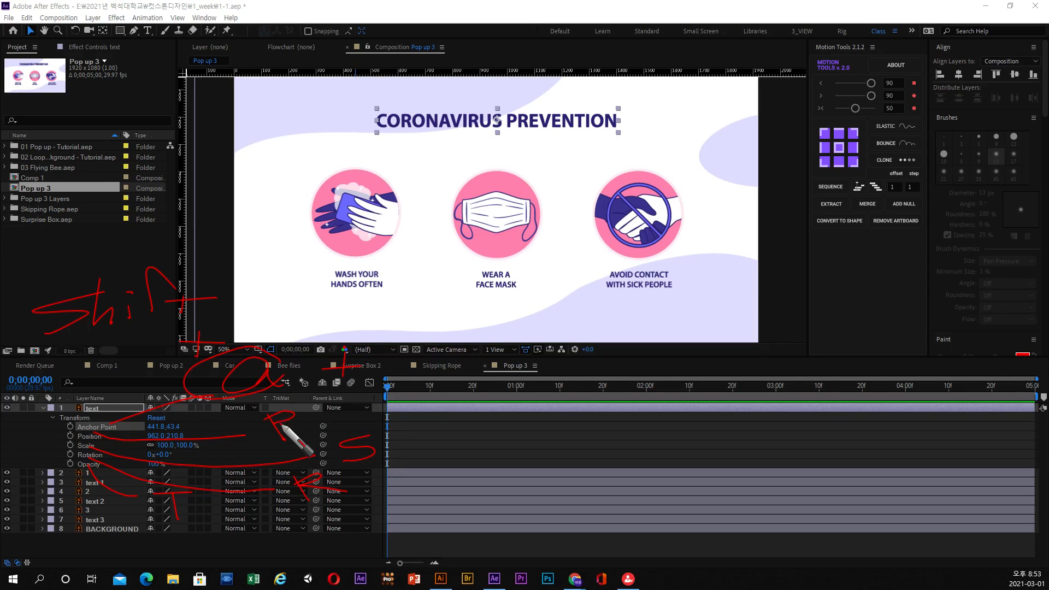
{"action": "left_click_drag", "start_coordinate": [280, 423], "coordinate": [297, 423]}
{"action": "mouse_move", "coordinate": [317, 478]}
{"action": "left_mouse_down"}
{"action": "mouse_move", "coordinate": [240, 488]}
{"action": "mouse_move", "coordinate": [290, 499]}
{"action": "left_mouse_up"}
{"action": "left_click_drag", "start_coordinate": [370, 463], "coordinate": [398, 449]}
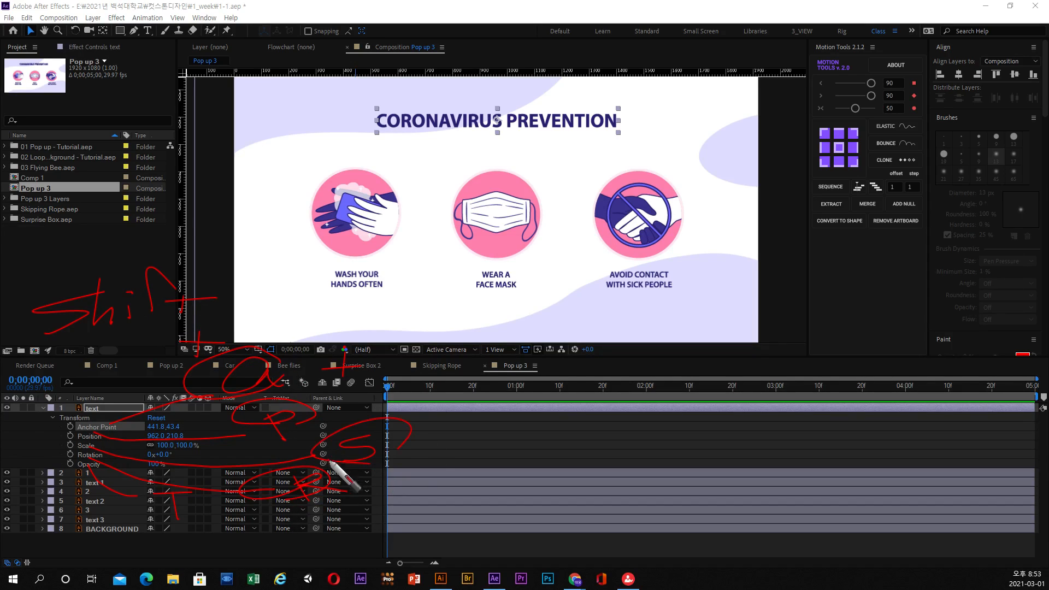
{"action": "mouse_move", "coordinate": [289, 273]}
{"action": "left_mouse_down"}
{"action": "mouse_move", "coordinate": [287, 436]}
{"action": "mouse_move", "coordinate": [48, 327]}
{"action": "left_mouse_up"}
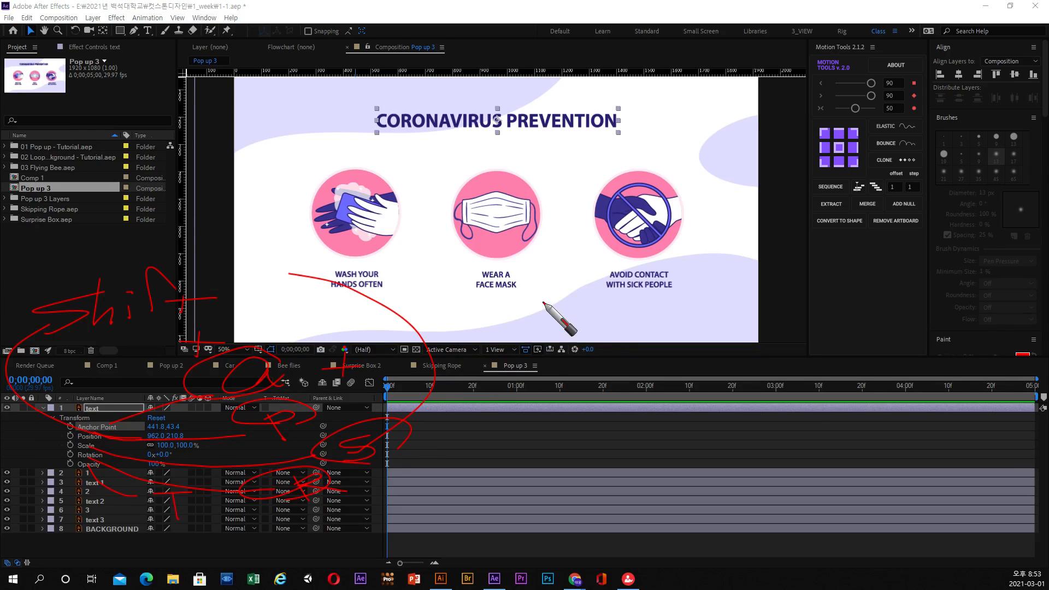
{"action": "mouse_move", "coordinate": [543, 301]}
{"action": "left_mouse_down"}
{"action": "mouse_move", "coordinate": [603, 336]}
{"action": "mouse_move", "coordinate": [542, 291]}
{"action": "mouse_move", "coordinate": [636, 350]}
{"action": "left_mouse_up"}
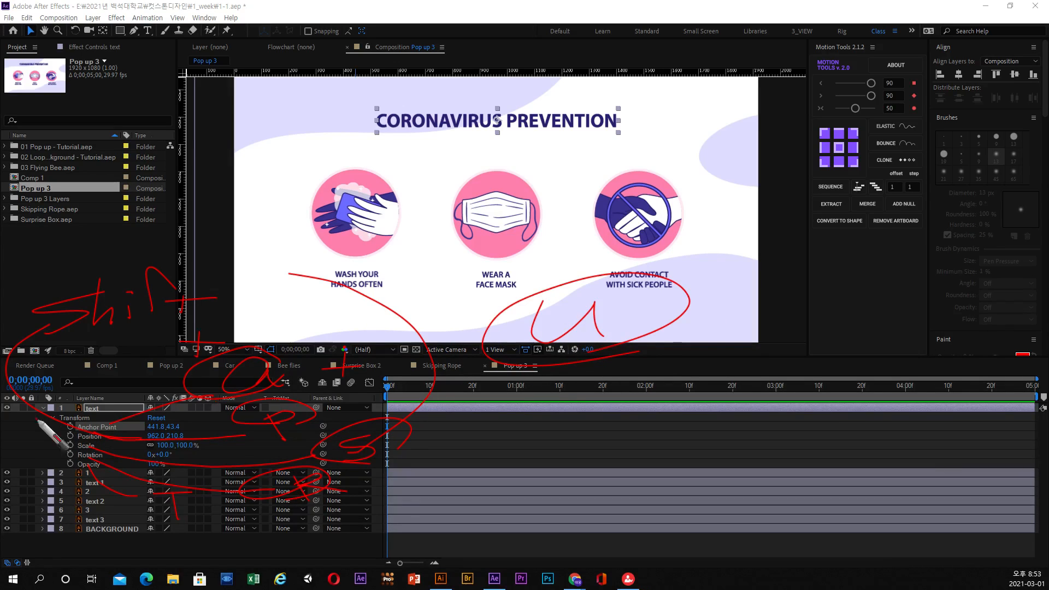
{"action": "key", "text": "Escape"}
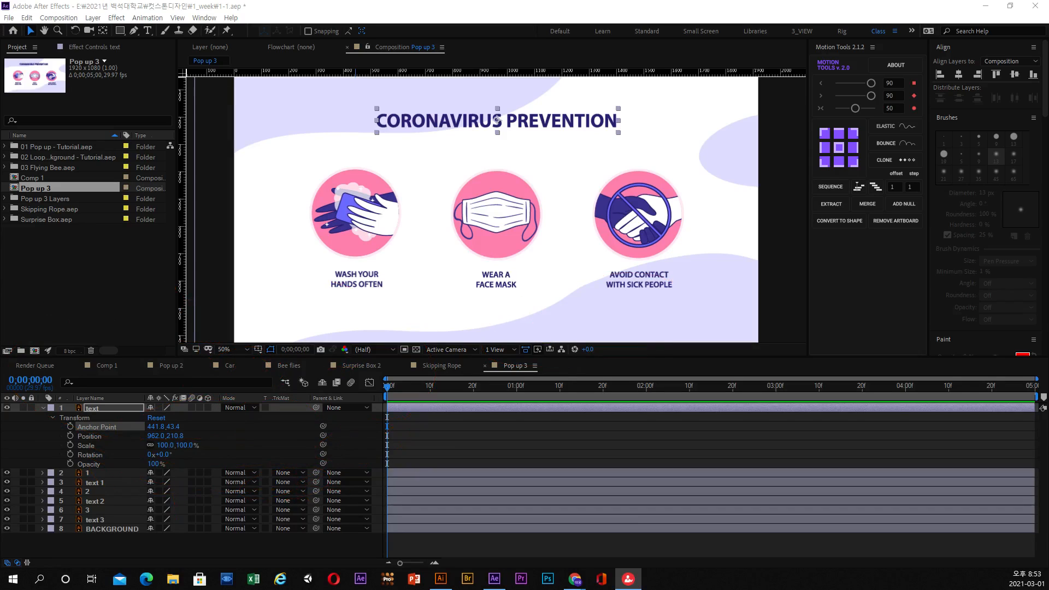
Show only the Anchor Point property of the heading text layer and expand the full Transform properties of layer 1.
{"action": "left_click", "coordinate": [112, 411]}
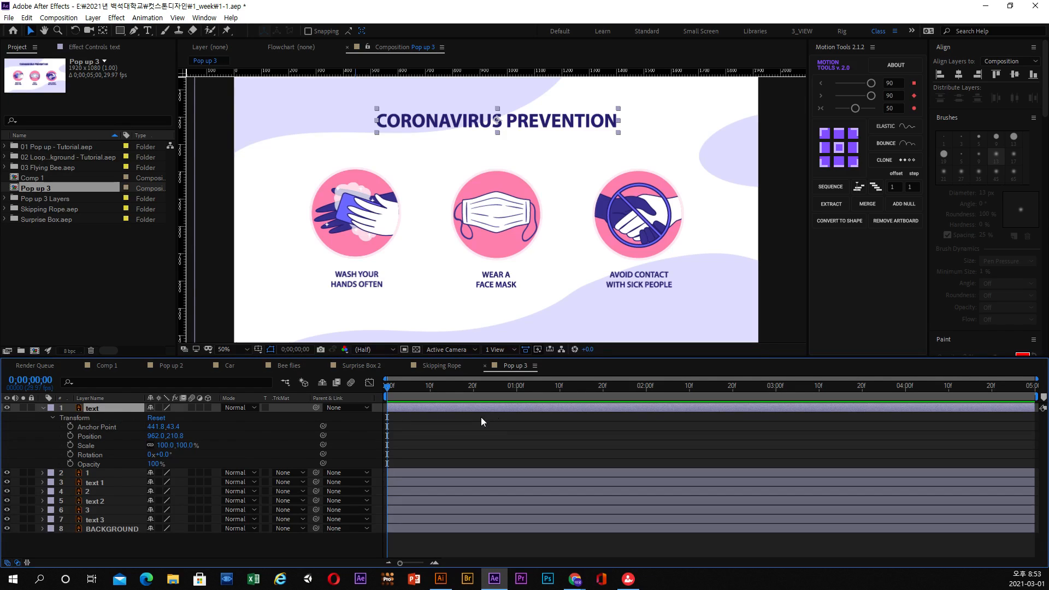
{"action": "key", "text": "a"}
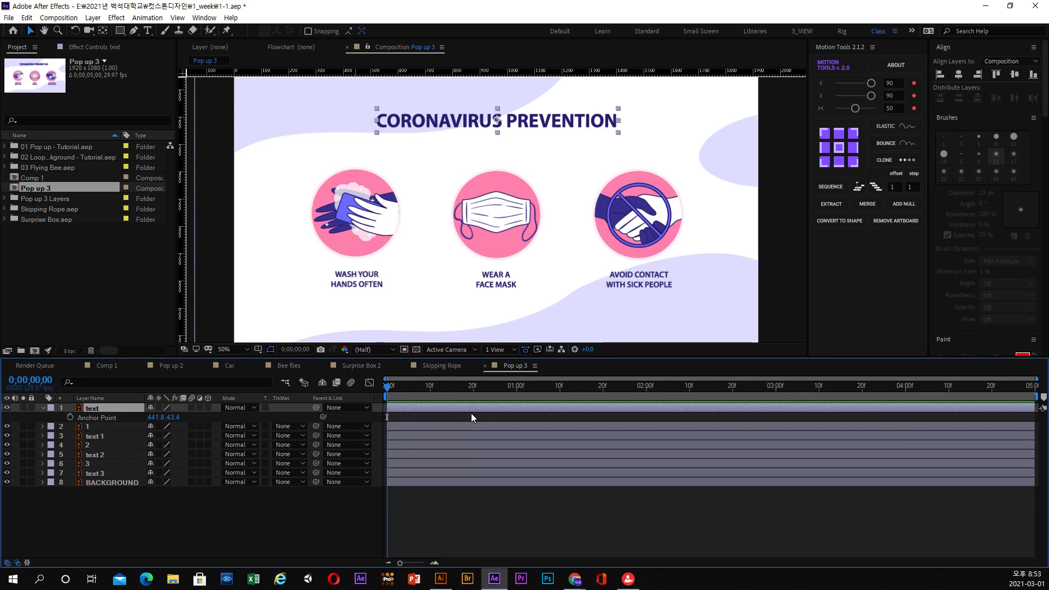
{"action": "left_click", "coordinate": [42, 427]}
{"action": "left_click", "coordinate": [52, 437]}
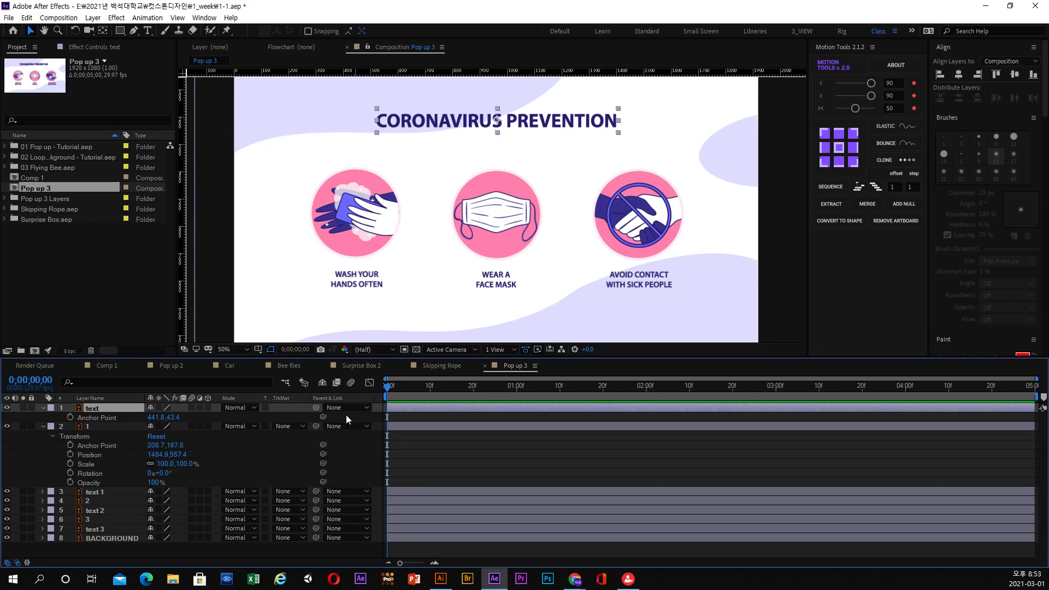
Show individual Transform properties of the heading text layer in turn, ending with Anchor Point, Position and Scale displayed alongside Opacity.
{"action": "key", "text": "p"}
{"action": "key", "text": "s"}
{"action": "key", "text": "shift+a"}
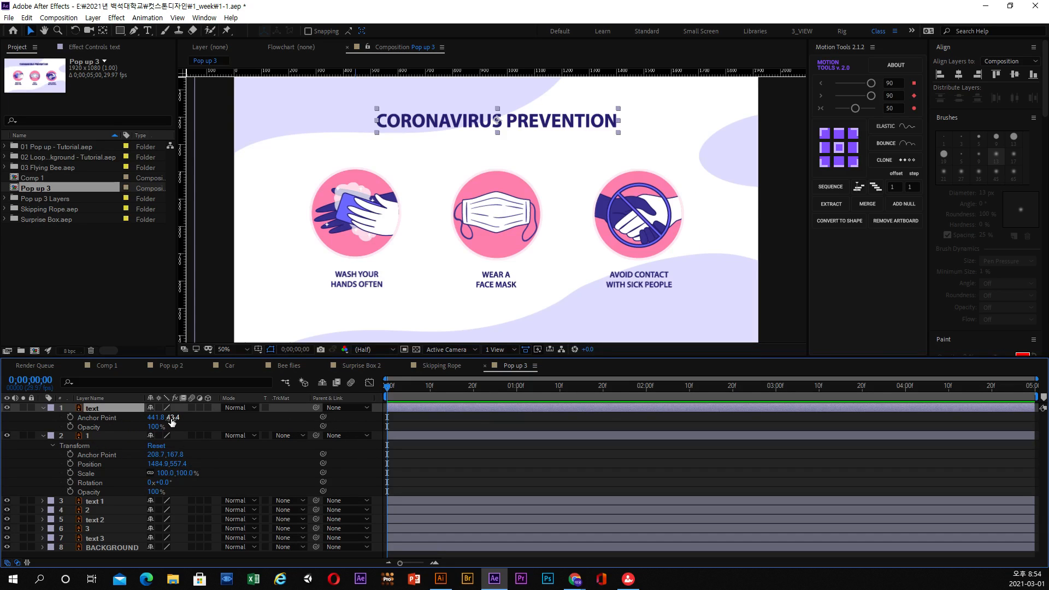
{"action": "key", "text": "shift+p"}
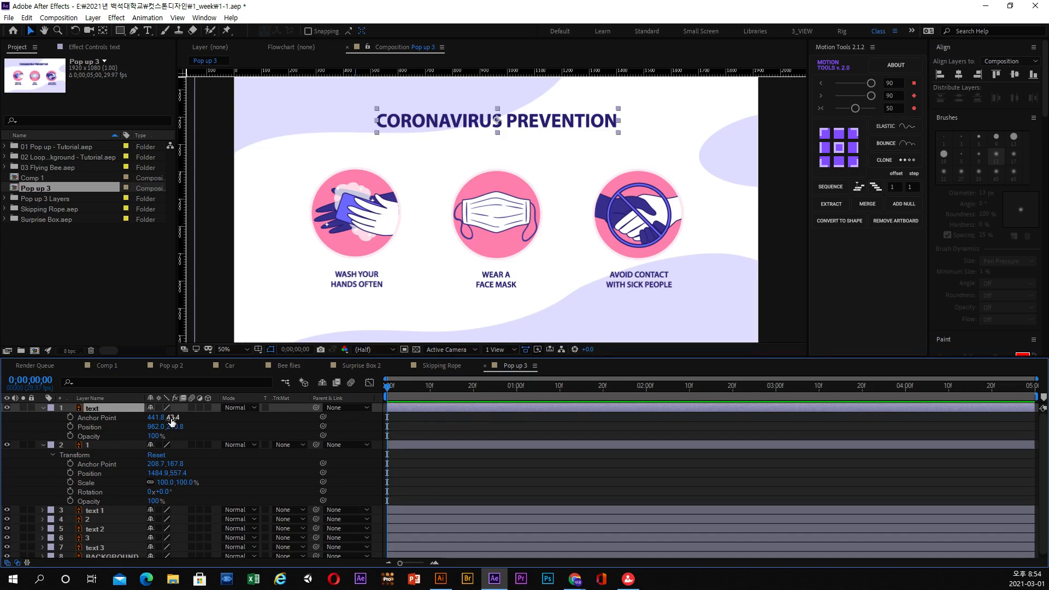
{"action": "key", "text": "shift+s"}
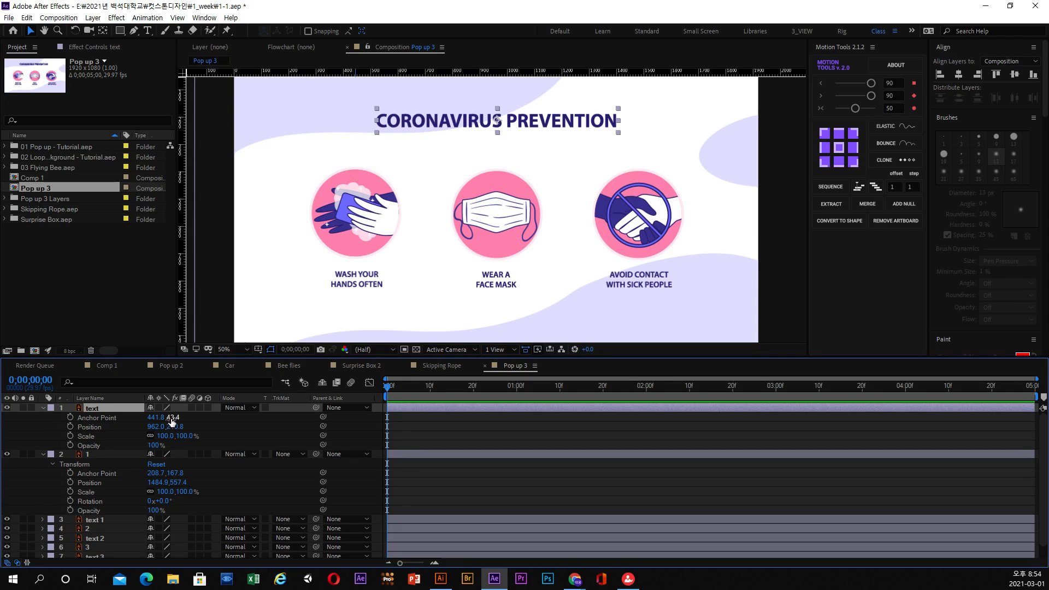
Show Rotation alongside the heading text layer's other Transform properties and move the current time to 0;00;00;13.
{"action": "key", "text": "shift+r"}
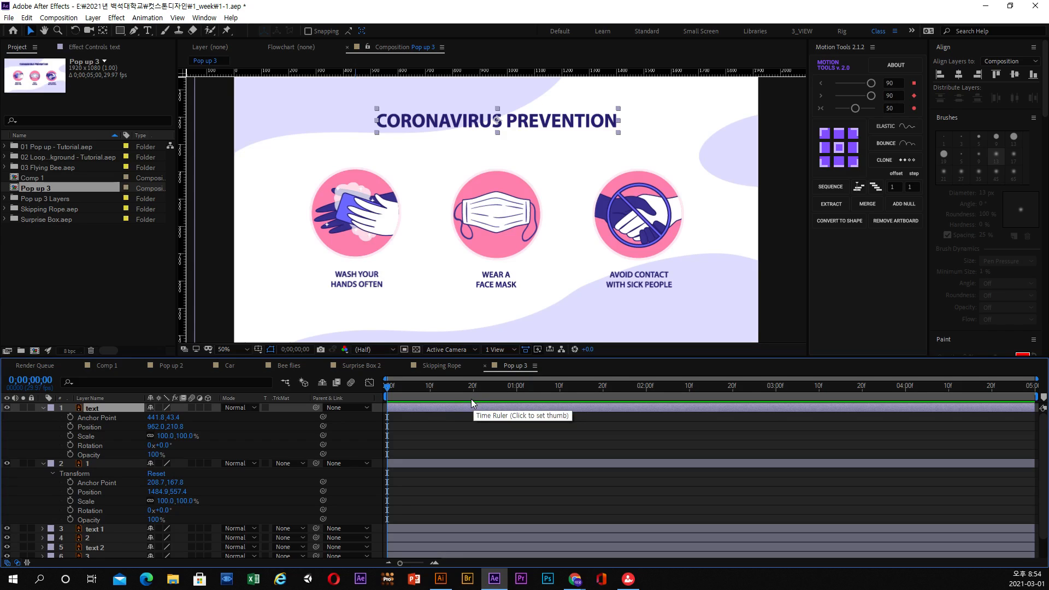
{"action": "mouse_move", "coordinate": [453, 391]}
{"action": "left_mouse_down"}
{"action": "mouse_move", "coordinate": [466, 391]}
{"action": "mouse_move", "coordinate": [441, 393]}
{"action": "left_mouse_up"}
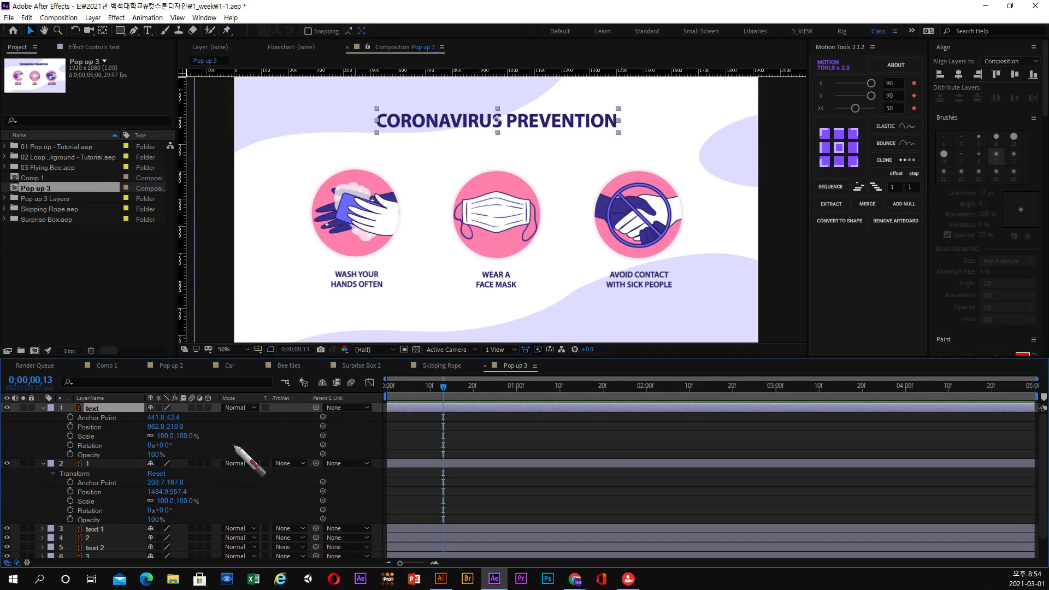
{"action": "mouse_move", "coordinate": [249, 433]}
{"action": "left_mouse_down"}
{"action": "mouse_move", "coordinate": [230, 466]}
{"action": "mouse_move", "coordinate": [265, 456]}
{"action": "mouse_move", "coordinate": [279, 495]}
{"action": "left_mouse_up"}
{"action": "mouse_move", "coordinate": [269, 452]}
{"action": "left_mouse_down"}
{"action": "mouse_move", "coordinate": [287, 455]}
{"action": "mouse_move", "coordinate": [269, 459]}
{"action": "left_mouse_up"}
{"action": "mouse_move", "coordinate": [334, 446]}
{"action": "left_mouse_down"}
{"action": "mouse_move", "coordinate": [345, 453]}
{"action": "mouse_move", "coordinate": [324, 458]}
{"action": "left_mouse_up"}
{"action": "left_click_drag", "start_coordinate": [381, 424], "coordinate": [398, 452]}
{"action": "left_click_drag", "start_coordinate": [413, 441], "coordinate": [452, 446]}
{"action": "mouse_move", "coordinate": [454, 401]}
{"action": "left_mouse_down"}
{"action": "mouse_move", "coordinate": [457, 454]}
{"action": "mouse_move", "coordinate": [483, 444]}
{"action": "mouse_move", "coordinate": [477, 365]}
{"action": "mouse_move", "coordinate": [444, 465]}
{"action": "left_mouse_up"}
{"action": "mouse_move", "coordinate": [499, 432]}
{"action": "left_mouse_down"}
{"action": "mouse_move", "coordinate": [705, 425]}
{"action": "mouse_move", "coordinate": [699, 402]}
{"action": "mouse_move", "coordinate": [695, 428]}
{"action": "mouse_move", "coordinate": [723, 449]}
{"action": "mouse_move", "coordinate": [741, 423]}
{"action": "mouse_move", "coordinate": [773, 438]}
{"action": "mouse_move", "coordinate": [792, 410]}
{"action": "mouse_move", "coordinate": [771, 458]}
{"action": "left_mouse_up"}
{"action": "left_click_drag", "start_coordinate": [797, 396], "coordinate": [887, 386]}
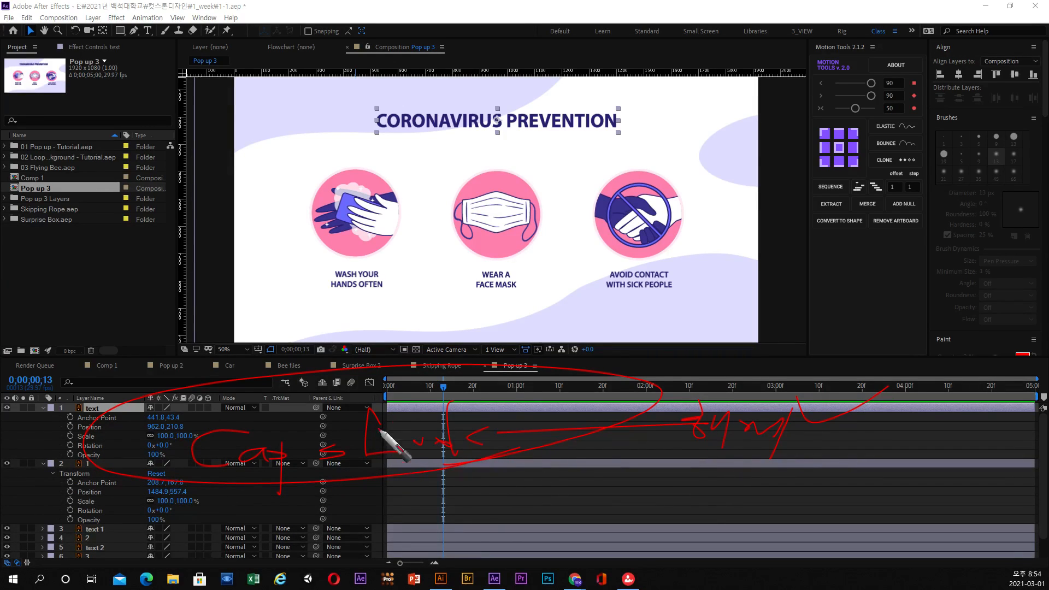
{"action": "key", "text": "Escape"}
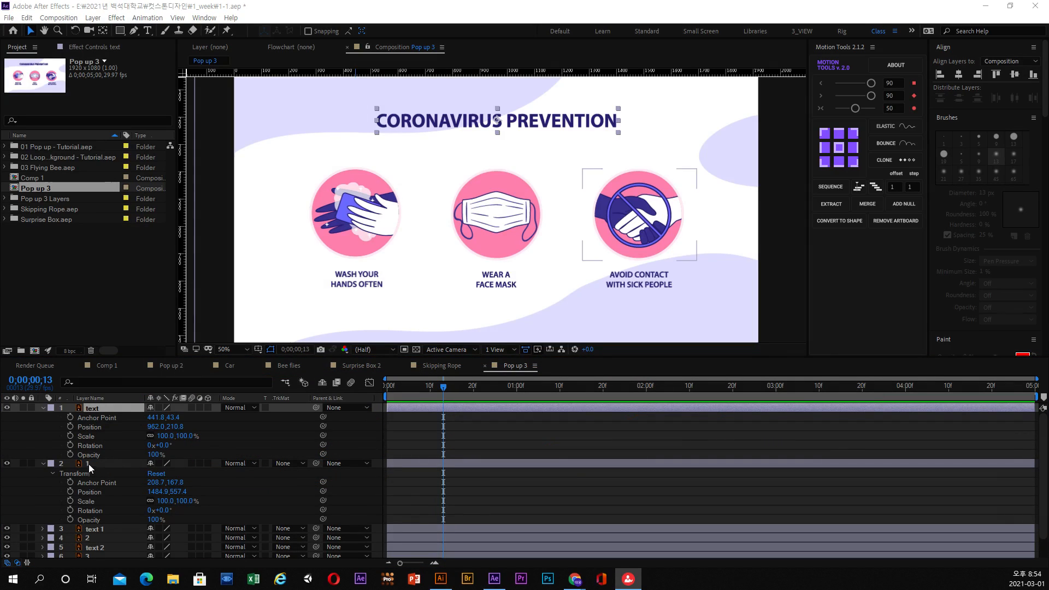
Collapse the heading text layer's displayed properties and show only its Scale property.
{"action": "left_click", "coordinate": [100, 411]}
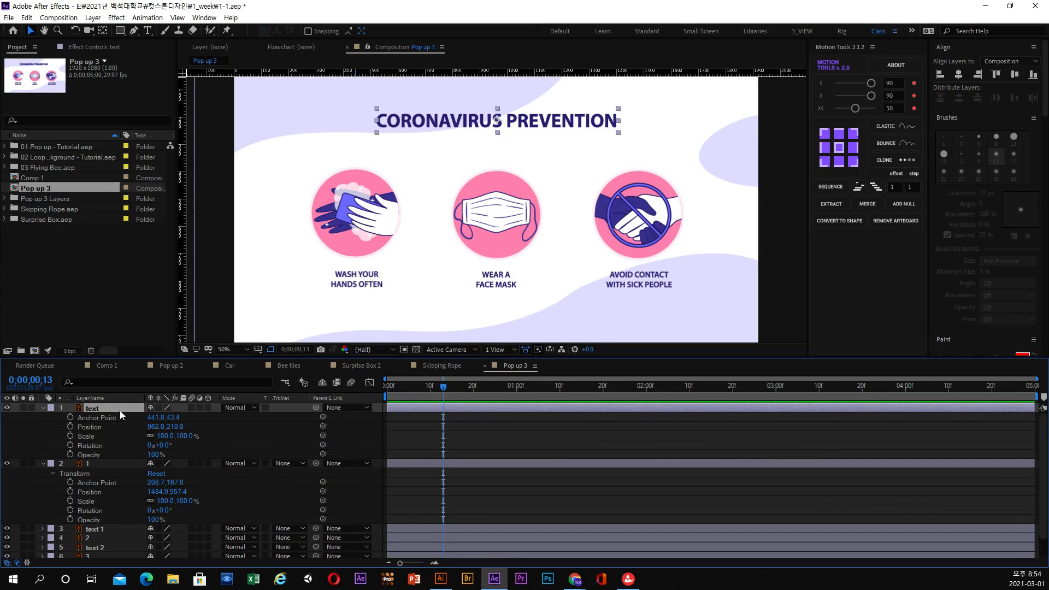
{"action": "key", "text": "u"}
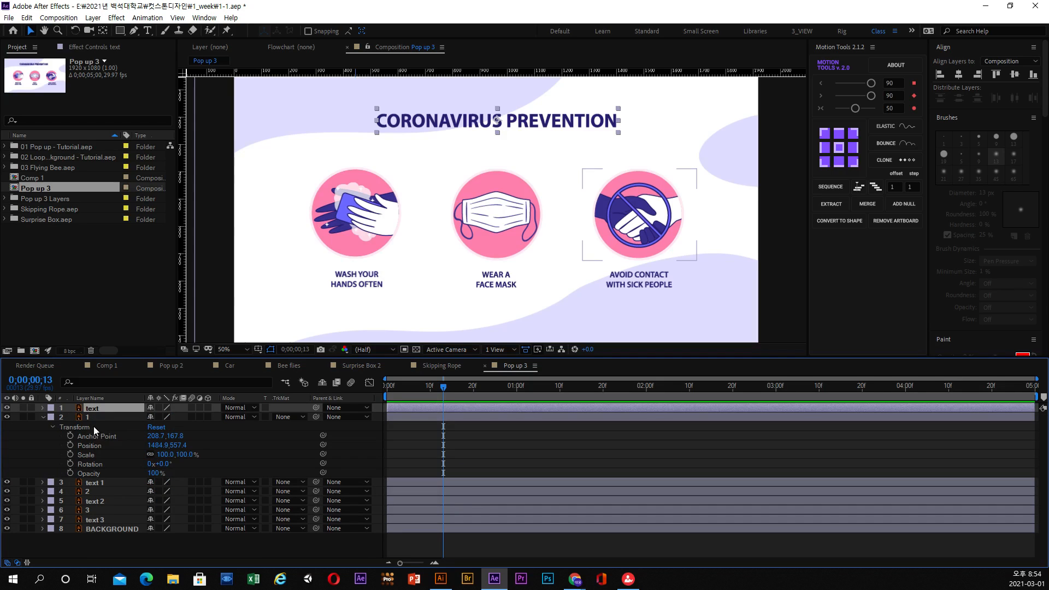
{"action": "key", "text": "s"}
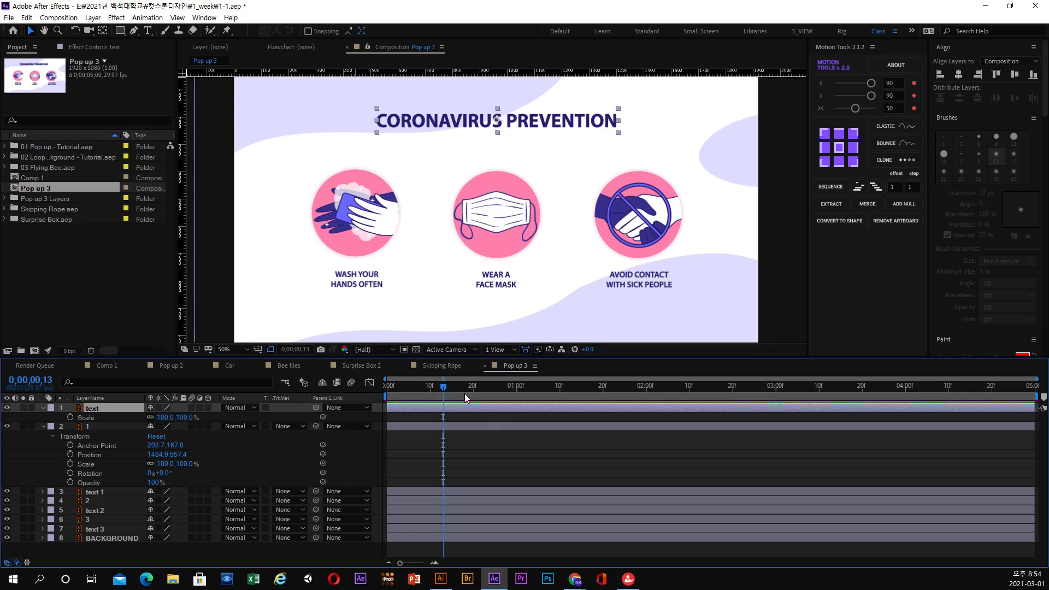
Move the current time to 0;00;01;00 and mark that time with composition marker 1.
{"action": "left_click", "coordinate": [518, 392]}
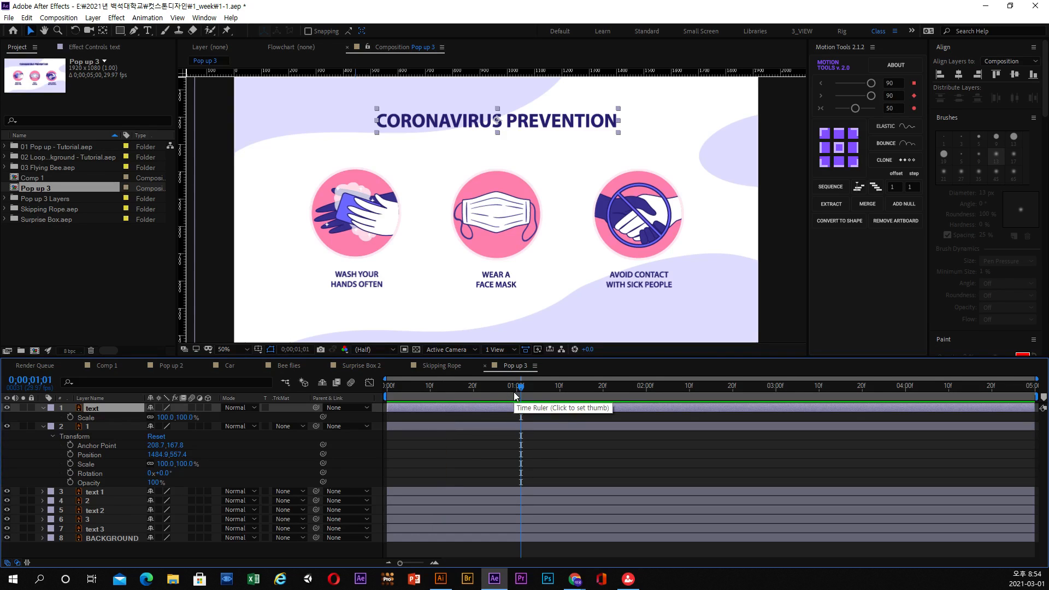
{"action": "left_click", "coordinate": [513, 392]}
{"action": "left_click", "coordinate": [517, 392]}
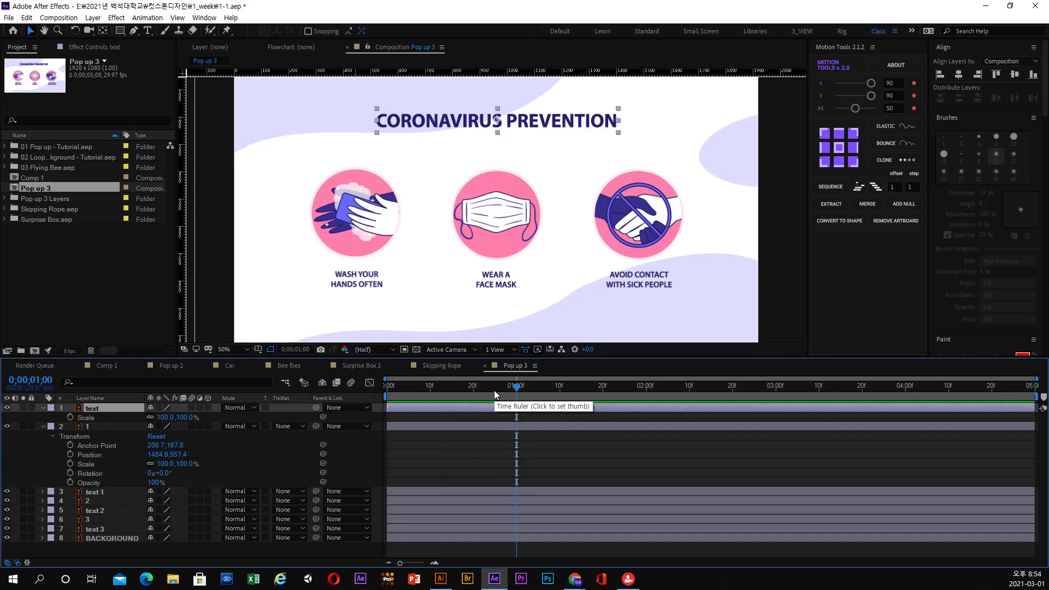
{"action": "mouse_move", "coordinate": [386, 396]}
{"action": "left_mouse_down"}
{"action": "mouse_move", "coordinate": [416, 398]}
{"action": "mouse_move", "coordinate": [384, 398]}
{"action": "left_mouse_up"}
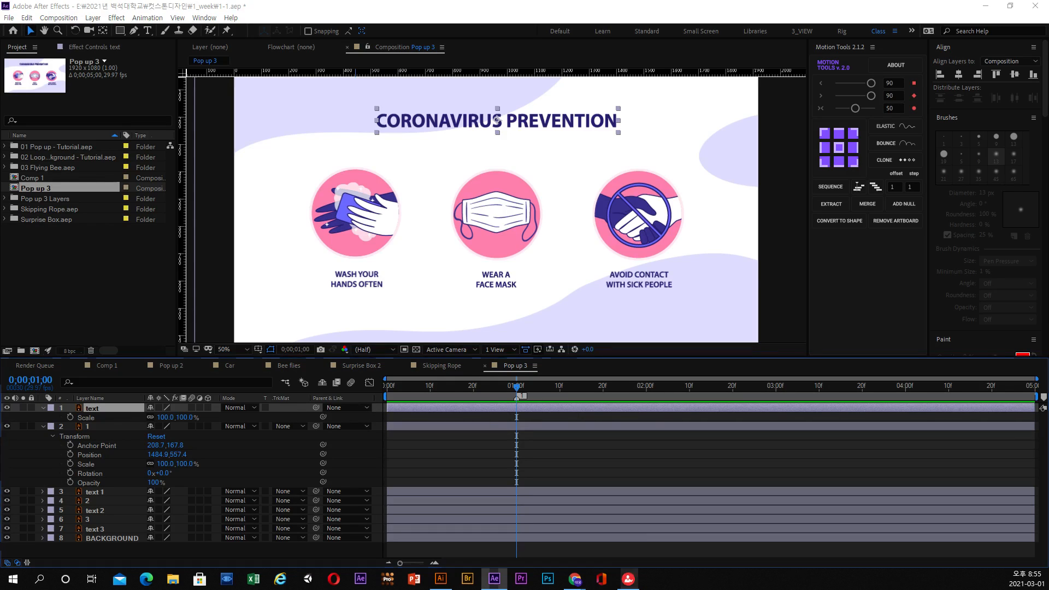
{"action": "mouse_move", "coordinate": [446, 288]}
{"action": "left_mouse_down"}
{"action": "mouse_move", "coordinate": [442, 348]}
{"action": "mouse_move", "coordinate": [443, 317]}
{"action": "mouse_move", "coordinate": [505, 358]}
{"action": "left_mouse_up"}
{"action": "left_click_drag", "start_coordinate": [542, 343], "coordinate": [552, 341]}
{"action": "left_click_drag", "start_coordinate": [594, 285], "coordinate": [590, 336]}
{"action": "mouse_move", "coordinate": [580, 308]}
{"action": "left_mouse_down"}
{"action": "mouse_move", "coordinate": [573, 340]}
{"action": "mouse_move", "coordinate": [737, 327]}
{"action": "left_mouse_up"}
{"action": "mouse_move", "coordinate": [440, 163]}
{"action": "left_mouse_down"}
{"action": "mouse_move", "coordinate": [439, 247]}
{"action": "mouse_move", "coordinate": [436, 194]}
{"action": "mouse_move", "coordinate": [499, 226]}
{"action": "mouse_move", "coordinate": [511, 214]}
{"action": "mouse_move", "coordinate": [493, 234]}
{"action": "mouse_move", "coordinate": [545, 222]}
{"action": "left_mouse_up"}
{"action": "mouse_move", "coordinate": [547, 216]}
{"action": "left_mouse_down"}
{"action": "mouse_move", "coordinate": [561, 207]}
{"action": "mouse_move", "coordinate": [572, 225]}
{"action": "left_mouse_up"}
{"action": "left_click_drag", "start_coordinate": [625, 176], "coordinate": [645, 221]}
{"action": "mouse_move", "coordinate": [673, 183]}
{"action": "left_mouse_down"}
{"action": "mouse_move", "coordinate": [672, 240]}
{"action": "mouse_move", "coordinate": [705, 205]}
{"action": "mouse_move", "coordinate": [664, 218]}
{"action": "left_mouse_up"}
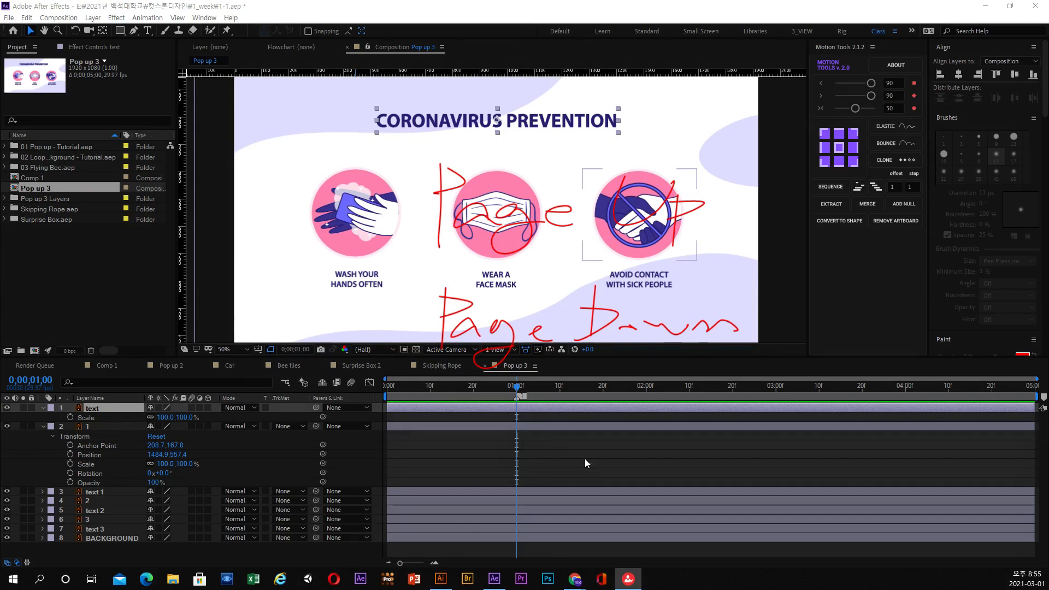
Play the composition briefly past one second and step the current time back frame by frame to 0;00;01;00.
{"action": "left_click", "coordinate": [519, 394]}
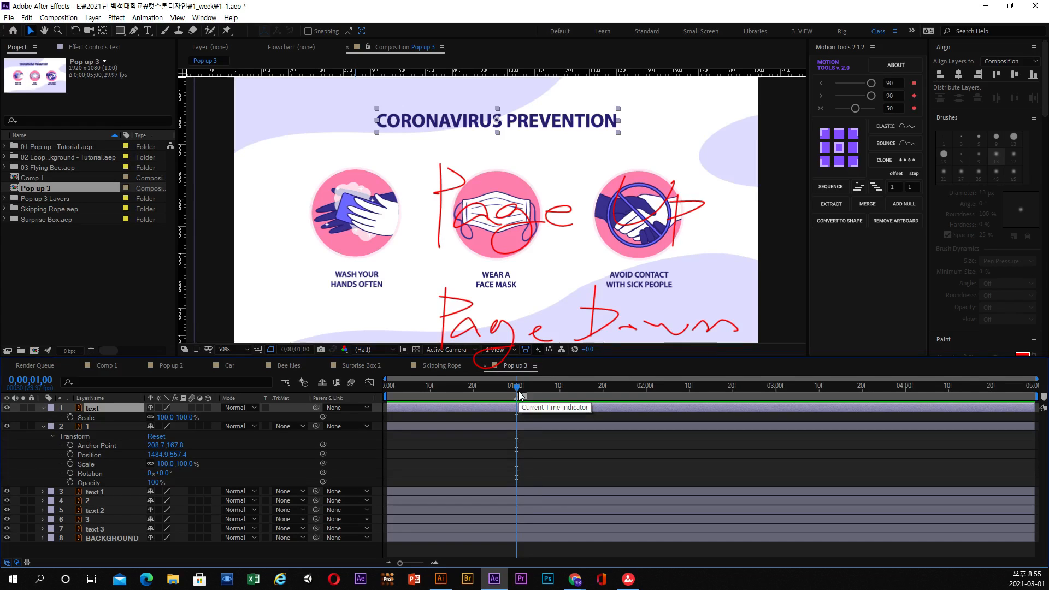
{"action": "key", "text": "space"}
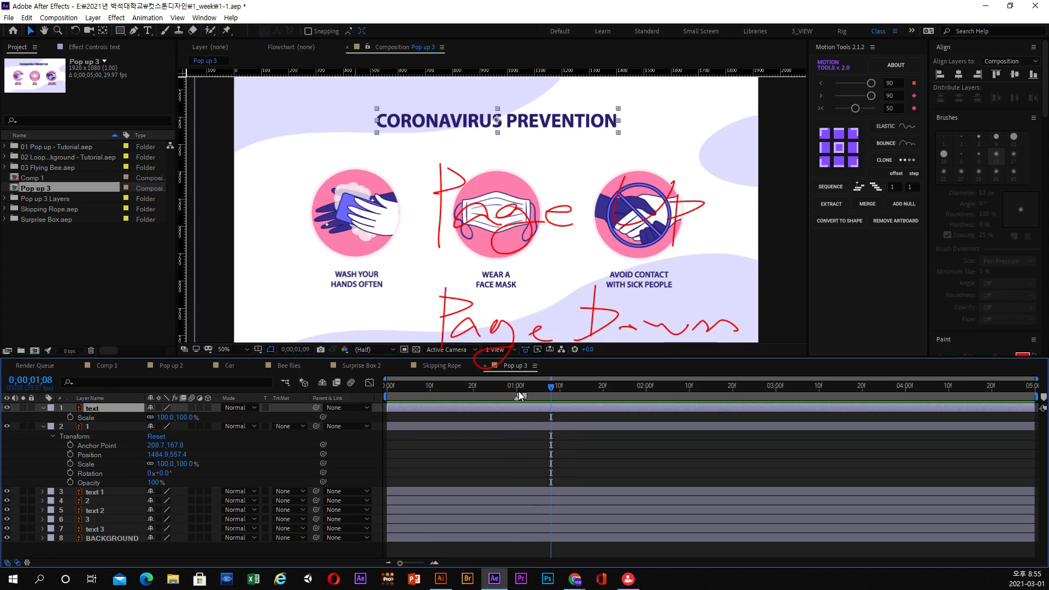
{"action": "key", "text": "Page_Up"}
{"action": "key", "text": "Page_Up"}
{"action": "key", "text": "Page_Up"}
{"action": "key", "text": "Page_Up"}
{"action": "key", "text": "Page_Up"}
{"action": "key", "text": "Page_Up"}
{"action": "key", "text": "Page_Up"}
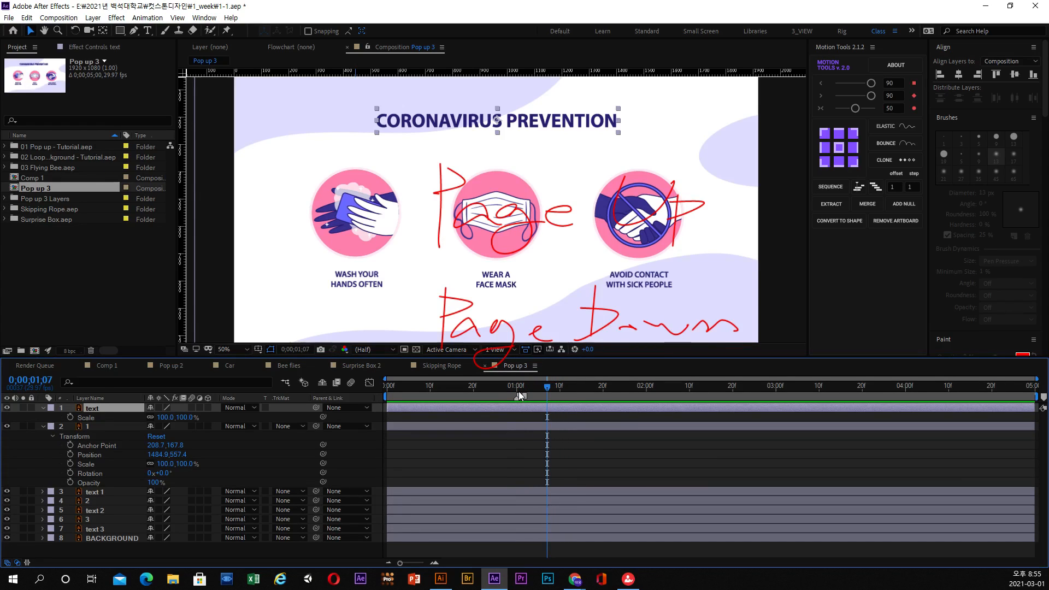
{"action": "key", "text": "Page_Up"}
{"action": "key", "text": "Page_Up"}
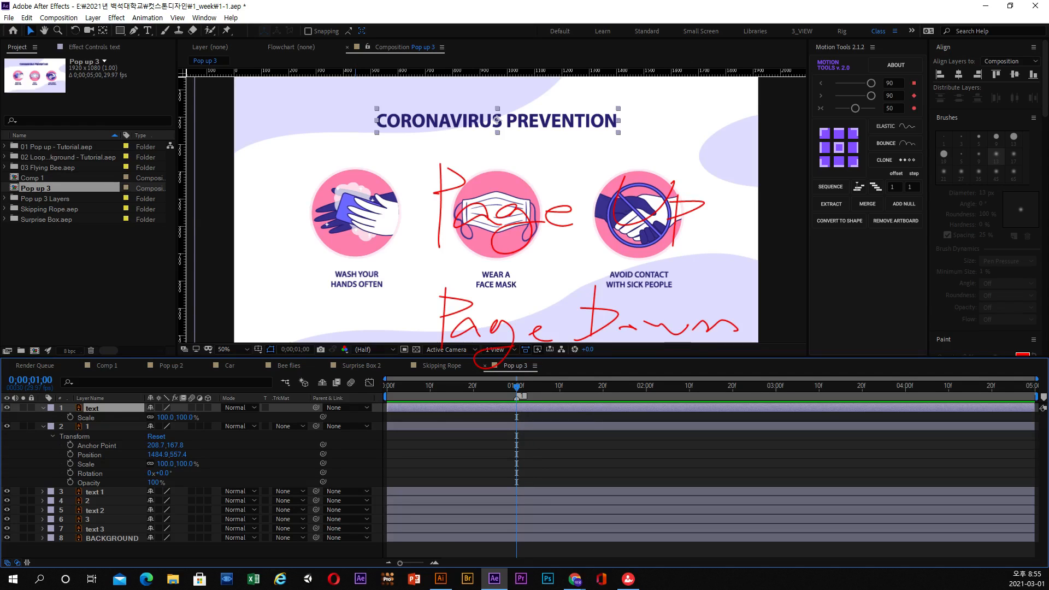
{"action": "key", "text": "ctrl+2"}
{"action": "mouse_move", "coordinate": [719, 269]}
{"action": "left_mouse_down"}
{"action": "mouse_move", "coordinate": [761, 258]}
{"action": "mouse_move", "coordinate": [725, 294]}
{"action": "mouse_move", "coordinate": [771, 285]}
{"action": "mouse_move", "coordinate": [818, 292]}
{"action": "mouse_move", "coordinate": [779, 299]}
{"action": "mouse_move", "coordinate": [817, 305]}
{"action": "mouse_move", "coordinate": [904, 297]}
{"action": "left_mouse_up"}
{"action": "left_click_drag", "start_coordinate": [759, 297], "coordinate": [779, 285]}
{"action": "left_click_drag", "start_coordinate": [803, 325], "coordinate": [817, 322]}
{"action": "left_click_drag", "start_coordinate": [839, 311], "coordinate": [829, 345]}
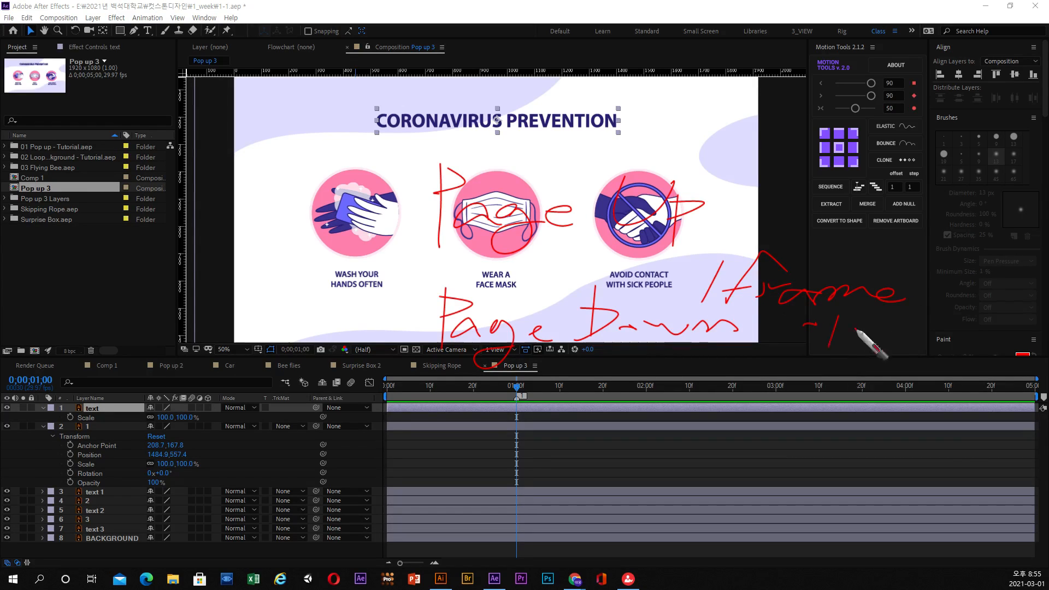
{"action": "mouse_move", "coordinate": [874, 317]}
{"action": "left_mouse_down"}
{"action": "mouse_move", "coordinate": [845, 331]}
{"action": "mouse_move", "coordinate": [898, 330]}
{"action": "left_mouse_up"}
{"action": "left_click_drag", "start_coordinate": [861, 345], "coordinate": [874, 340]}
{"action": "mouse_move", "coordinate": [696, 246]}
{"action": "left_mouse_down"}
{"action": "mouse_move", "coordinate": [717, 264]}
{"action": "mouse_move", "coordinate": [644, 307]}
{"action": "left_mouse_up"}
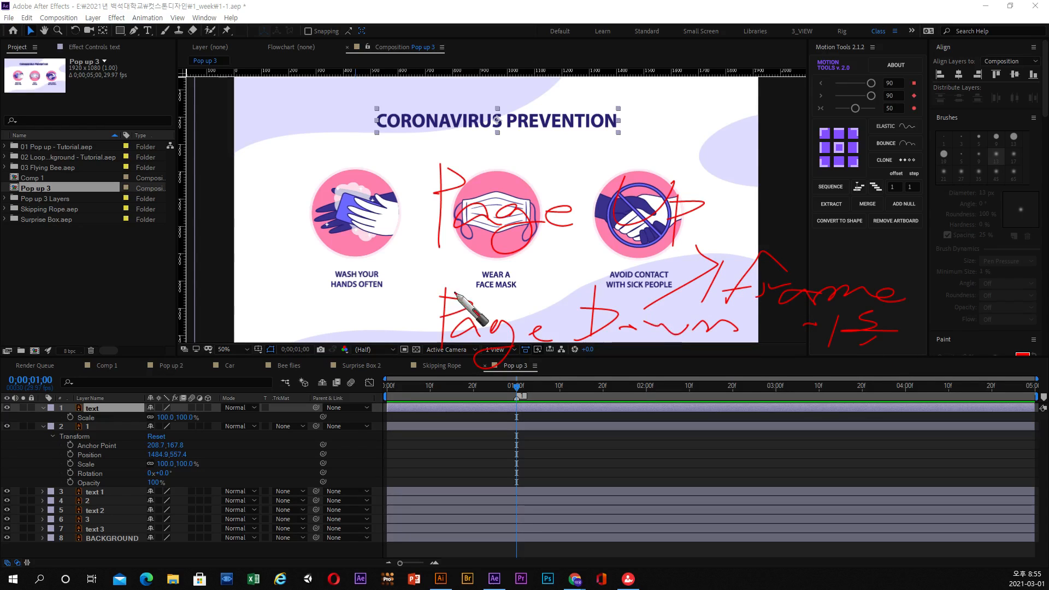
{"action": "left_click_drag", "start_coordinate": [217, 222], "coordinate": [188, 264]}
{"action": "left_click_drag", "start_coordinate": [236, 202], "coordinate": [257, 254]}
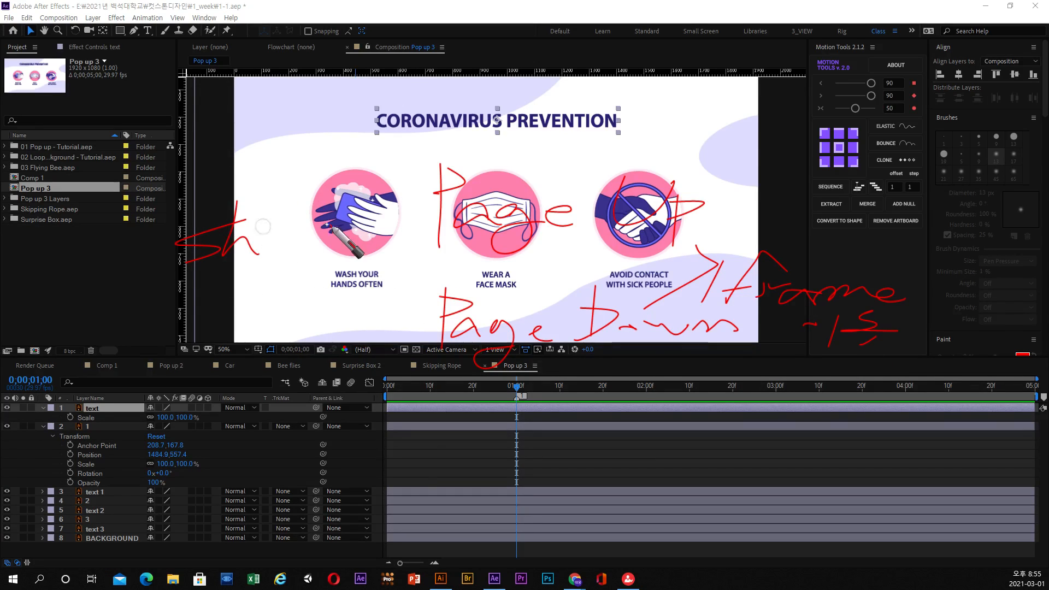
{"action": "mouse_move", "coordinate": [329, 223]}
{"action": "left_mouse_down"}
{"action": "mouse_move", "coordinate": [289, 266]}
{"action": "mouse_move", "coordinate": [270, 262]}
{"action": "left_mouse_up"}
{"action": "mouse_move", "coordinate": [319, 224]}
{"action": "left_mouse_down"}
{"action": "mouse_move", "coordinate": [317, 254]}
{"action": "mouse_move", "coordinate": [411, 242]}
{"action": "mouse_move", "coordinate": [377, 282]}
{"action": "mouse_move", "coordinate": [324, 242]}
{"action": "left_mouse_up"}
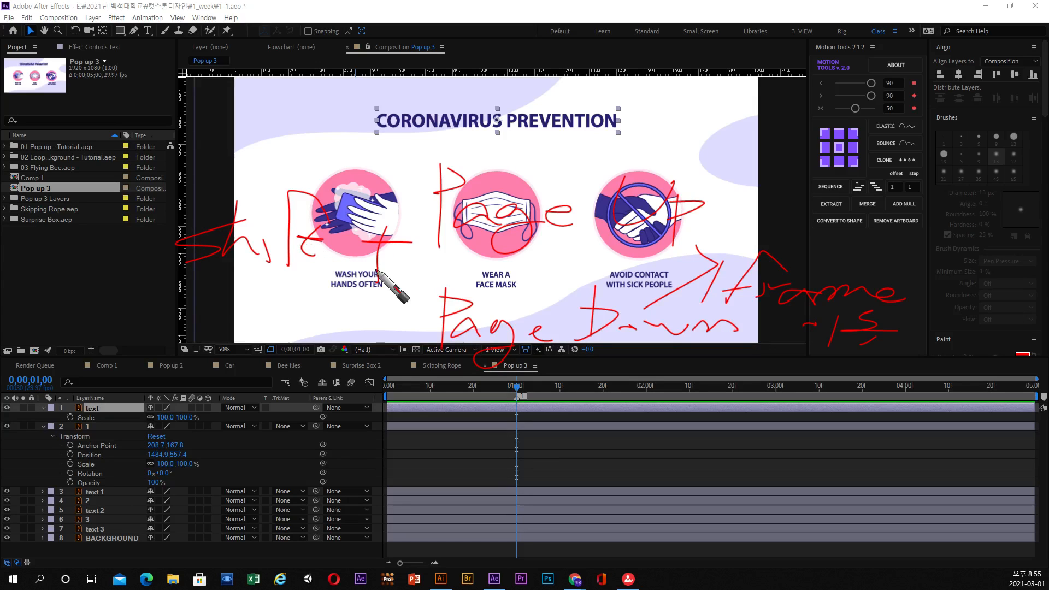
{"action": "mouse_move", "coordinate": [576, 255]}
{"action": "left_mouse_down"}
{"action": "mouse_move", "coordinate": [698, 176]}
{"action": "mouse_move", "coordinate": [648, 229]}
{"action": "left_mouse_up"}
{"action": "mouse_move", "coordinate": [657, 392]}
{"action": "left_mouse_down"}
{"action": "mouse_move", "coordinate": [639, 433]}
{"action": "mouse_move", "coordinate": [691, 411]}
{"action": "left_mouse_up"}
{"action": "mouse_move", "coordinate": [756, 398]}
{"action": "left_mouse_down"}
{"action": "mouse_move", "coordinate": [717, 447]}
{"action": "mouse_move", "coordinate": [763, 417]}
{"action": "mouse_move", "coordinate": [793, 434]}
{"action": "mouse_move", "coordinate": [885, 424]}
{"action": "left_mouse_up"}
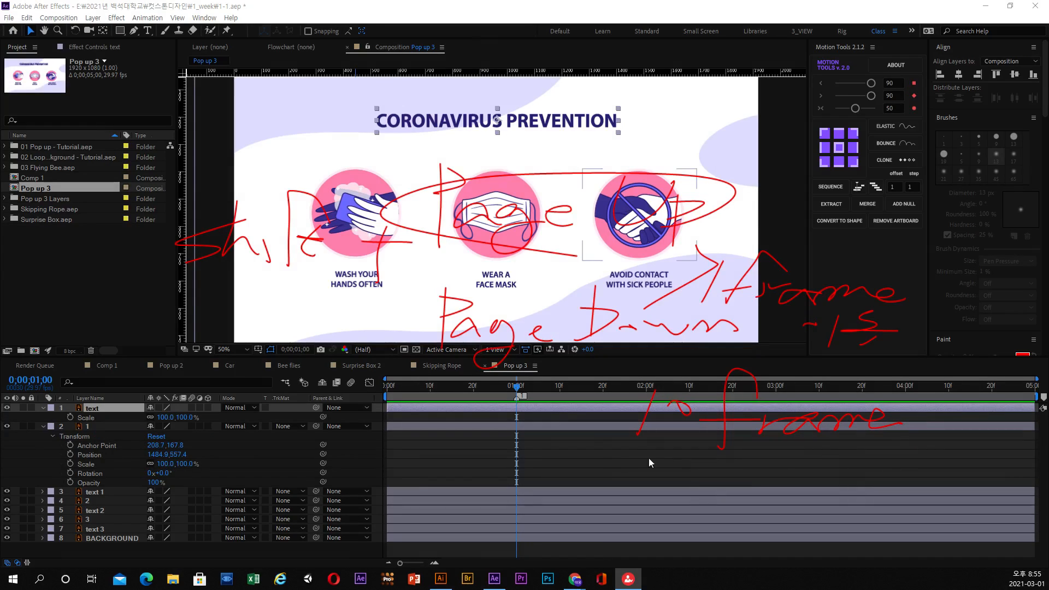
Step the current time forward and back in ten-frame jumps, ending at 0;00;01;00.
{"action": "left_click", "coordinate": [517, 391]}
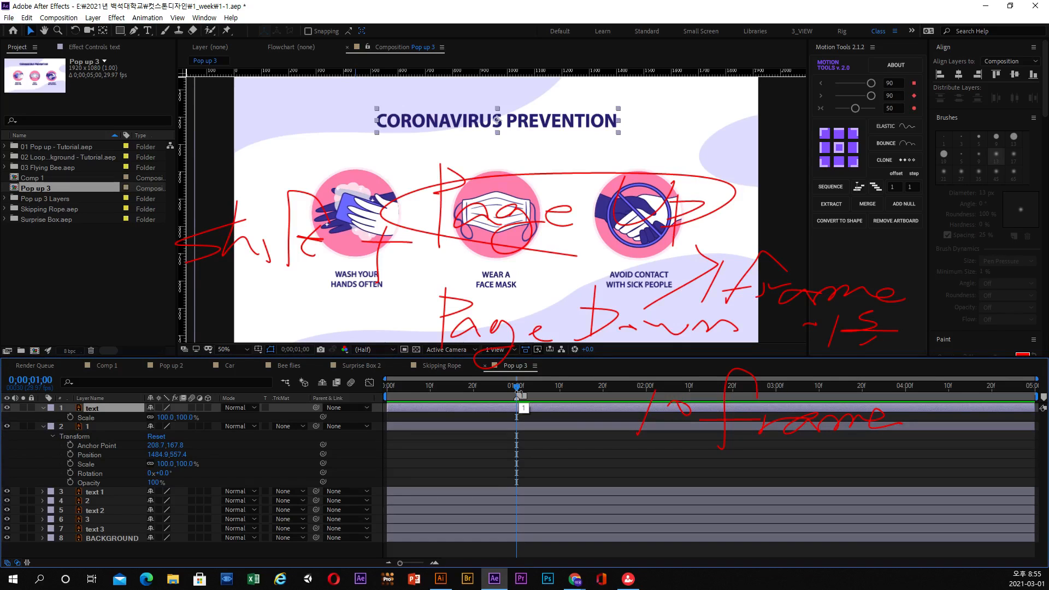
{"action": "key", "text": "shift+Page_Down"}
{"action": "key", "text": "shift+Page_Down"}
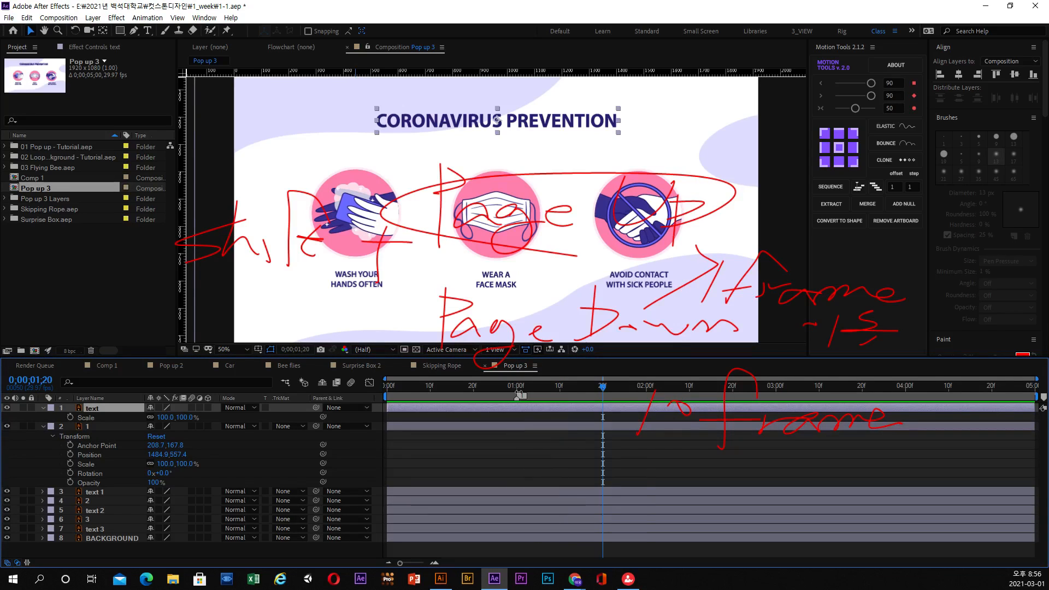
{"action": "key", "text": "shift+Page_Down"}
{"action": "key", "text": "shift+Page_Up"}
{"action": "key", "text": "shift+Page_Up"}
{"action": "key", "text": "shift+Page_Up"}
{"action": "key", "text": "shift+Page_Down"}
{"action": "key", "text": "shift+Page_Down"}
{"action": "key", "text": "shift+Page_Down"}
{"action": "key", "text": "shift+Page_Down"}
{"action": "key", "text": "shift+Page_Up"}
{"action": "key", "text": "shift+Page_Up"}
{"action": "key", "text": "shift+Page_Up"}
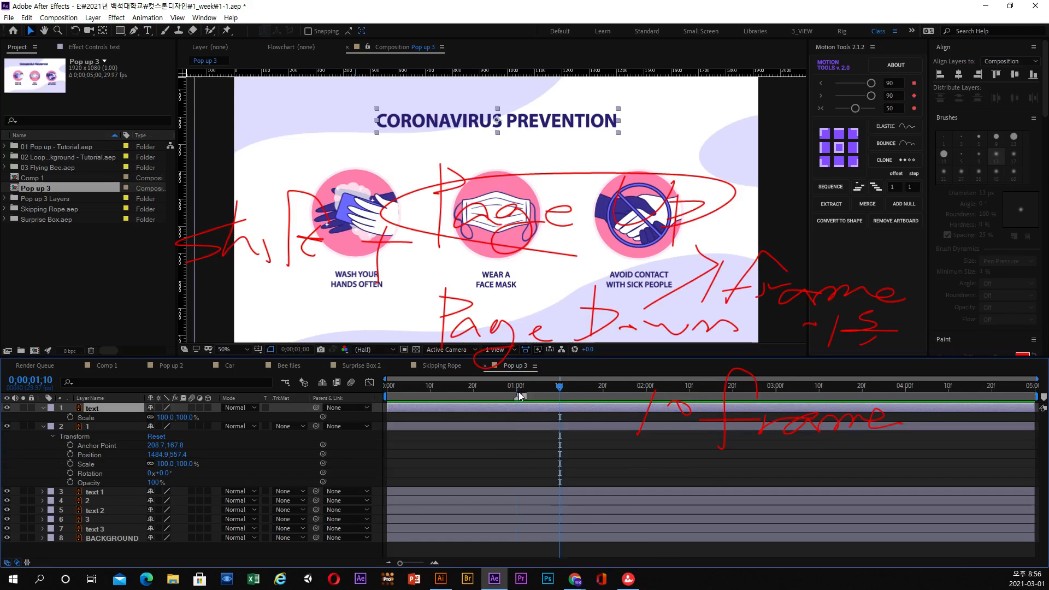
{"action": "key", "text": "shift+Page_Up"}
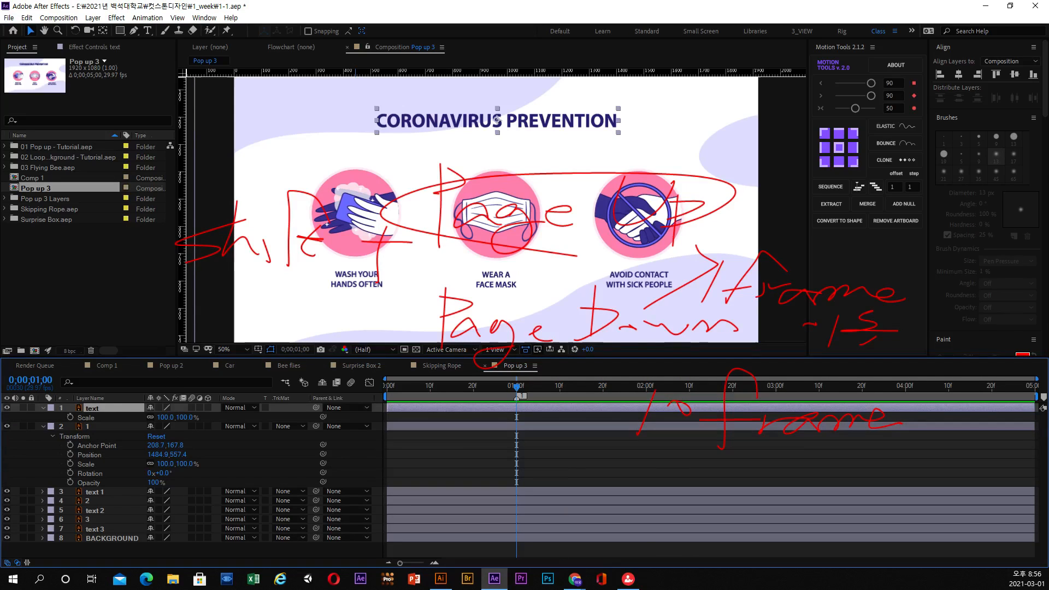
{"action": "key", "text": "Escape"}
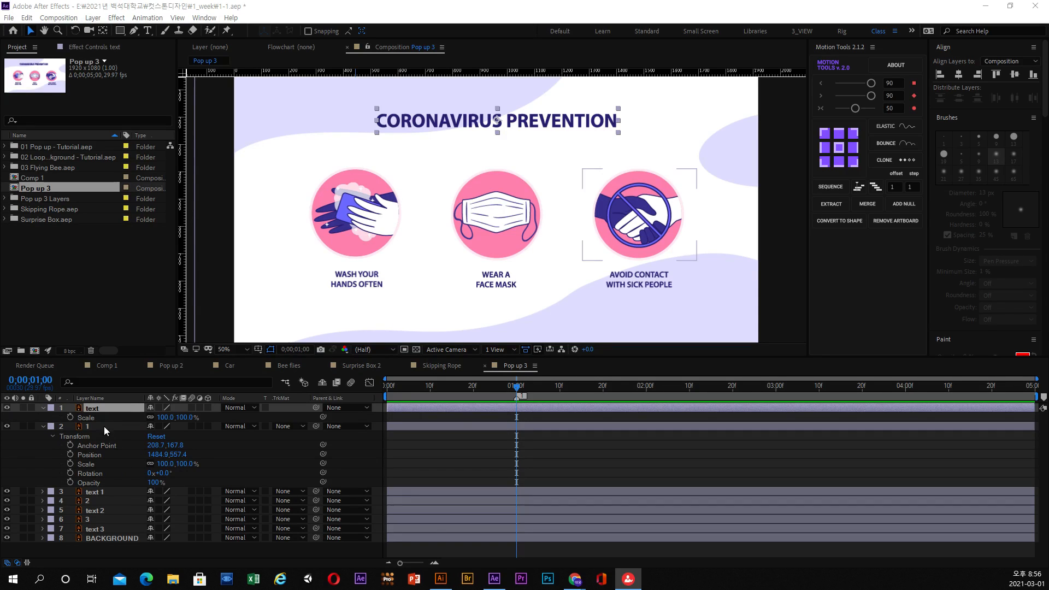
Keyframe the heading text layer's Scale at 0;00;01;00 and set it to 0% at 0;00;00;24.
{"action": "left_click", "coordinate": [104, 426]}
{"action": "left_click", "coordinate": [70, 417]}
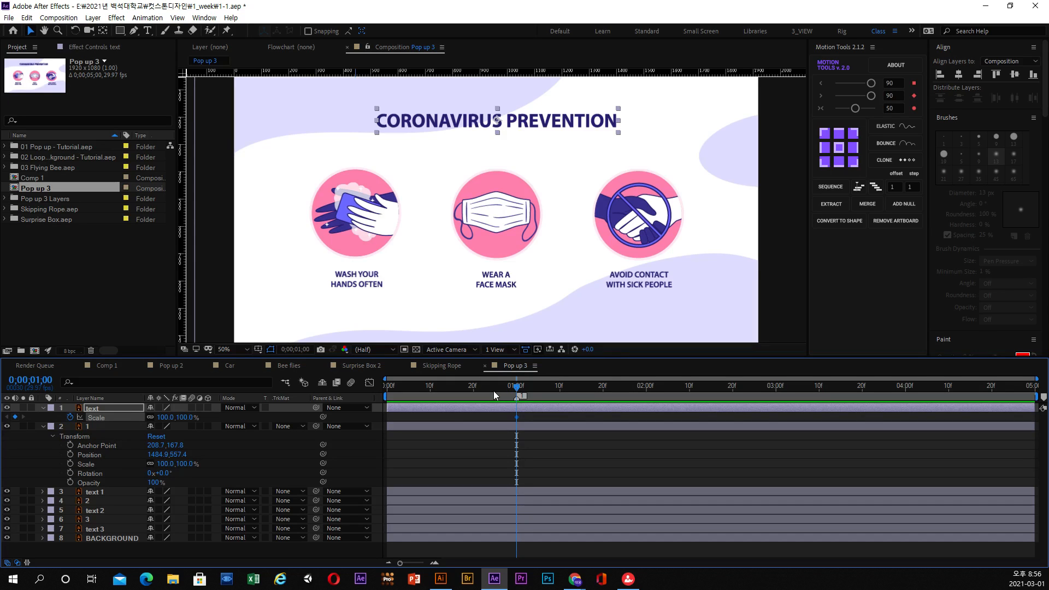
{"action": "key", "text": "Page_Up"}
{"action": "key", "text": "Page_Up"}
{"action": "key", "text": "Page_Up"}
{"action": "key", "text": "Page_Up"}
{"action": "key", "text": "Page_Up"}
{"action": "key", "text": "Page_Up"}
{"action": "left_click", "coordinate": [187, 418]}
{"action": "key", "text": "Return"}
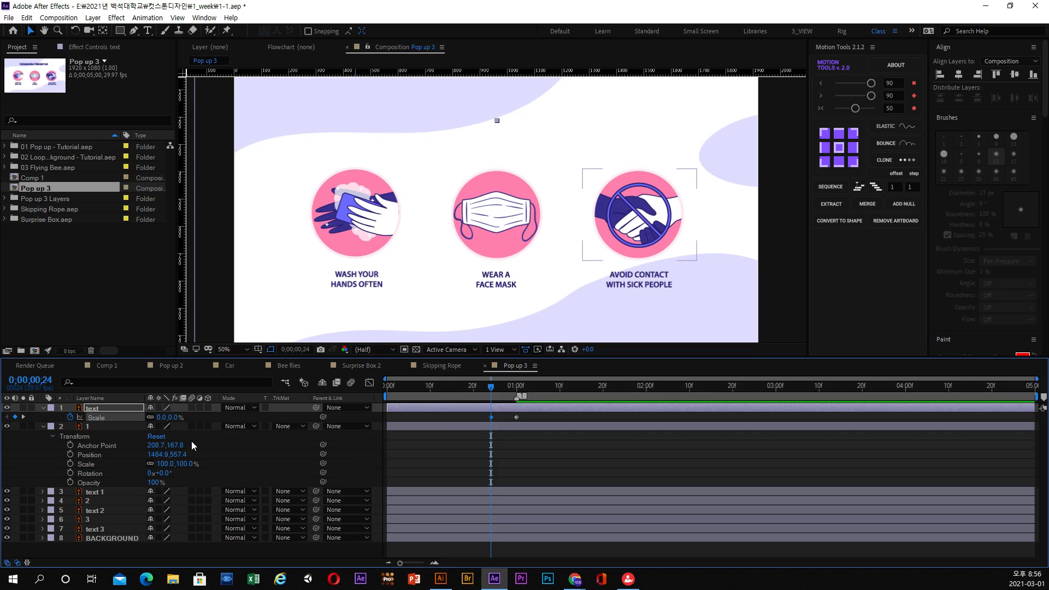
Preview the heading's Scale animation between its keyframes at 0;00;00;24 and 0;00;01;00.
{"action": "key", "text": "space"}
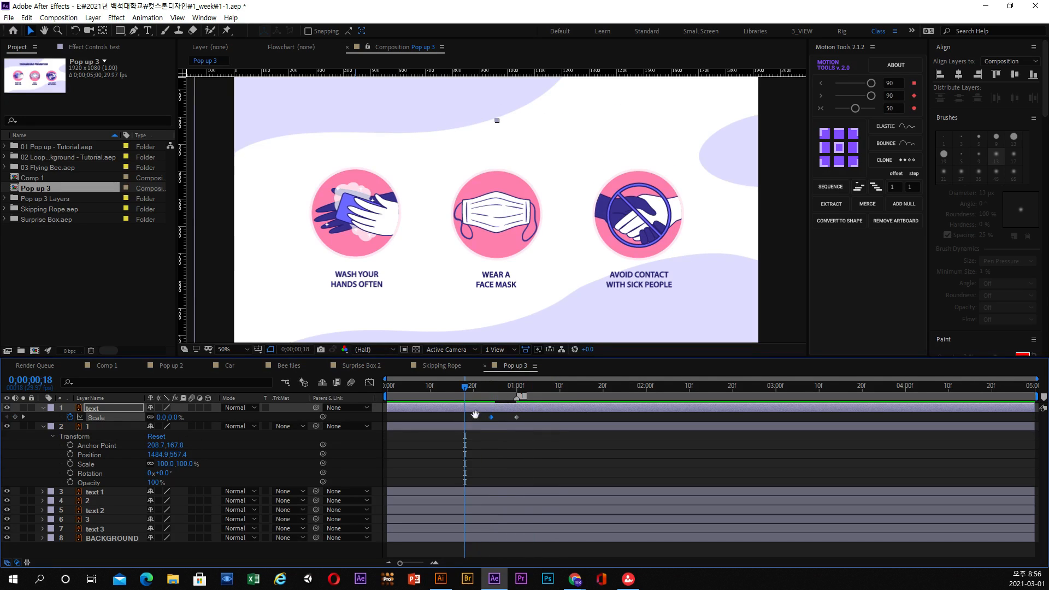
{"action": "left_click", "coordinate": [494, 388]}
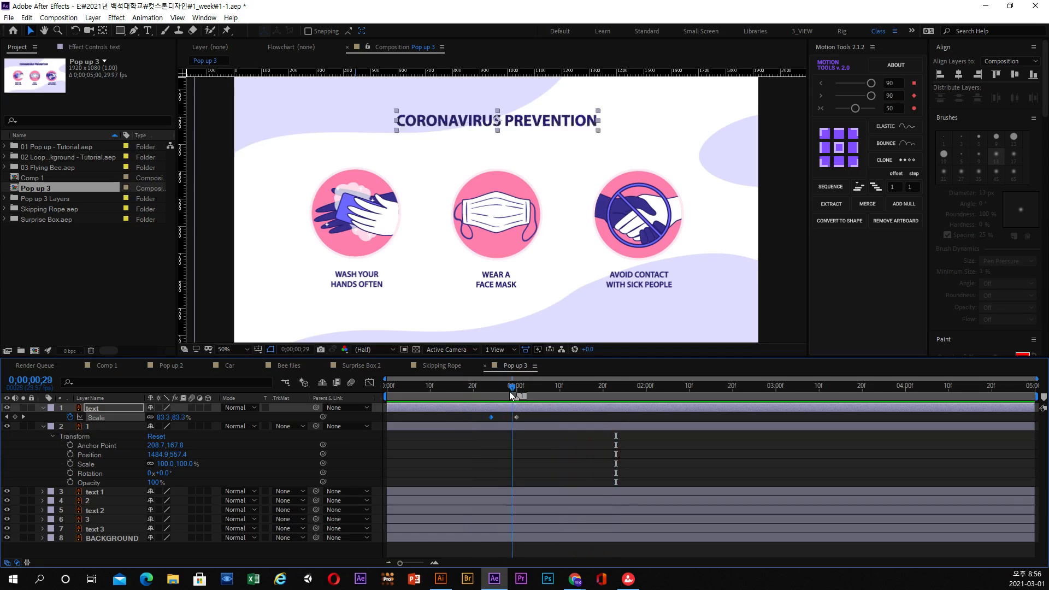
{"action": "left_click", "coordinate": [491, 387]}
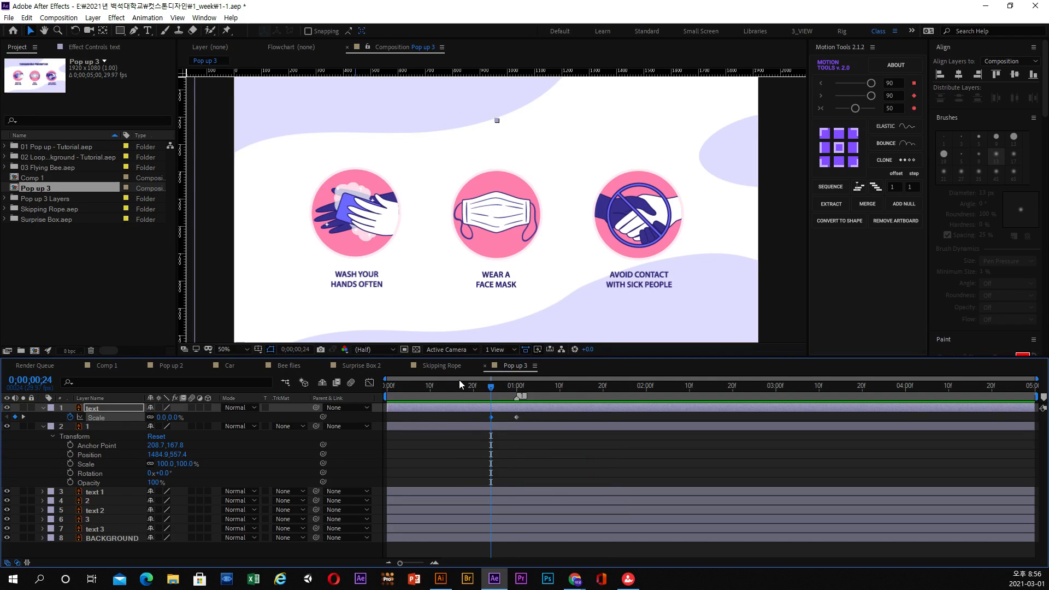
{"action": "left_click_drag", "start_coordinate": [492, 386], "coordinate": [516, 390]}
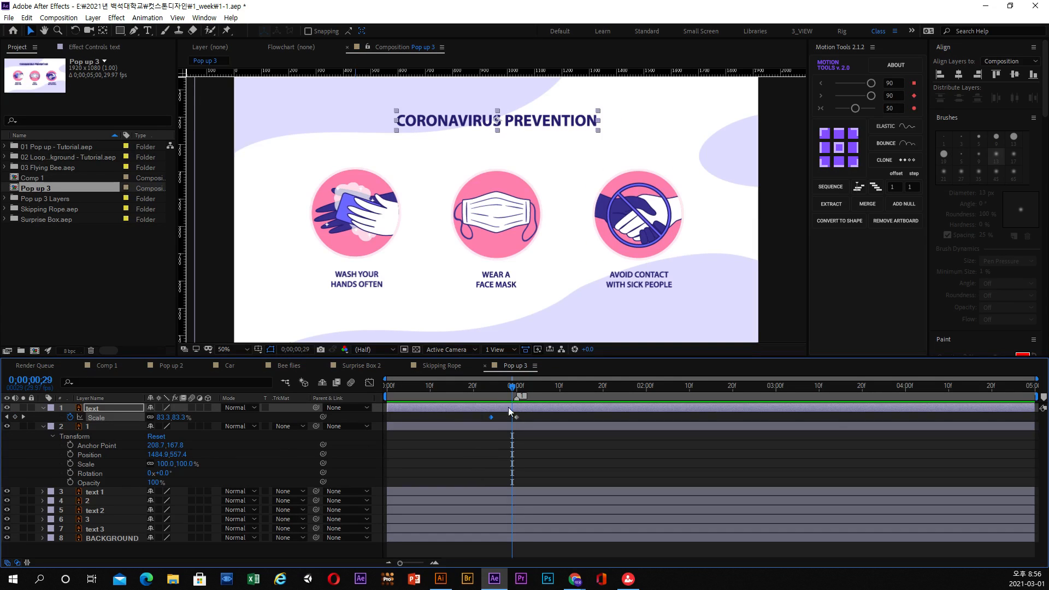
Set the heading's Scale keyframe at 0;00;01;00 to 110% and scrub through the enlargement.
{"action": "left_click", "coordinate": [516, 390]}
{"action": "left_click", "coordinate": [186, 417]}
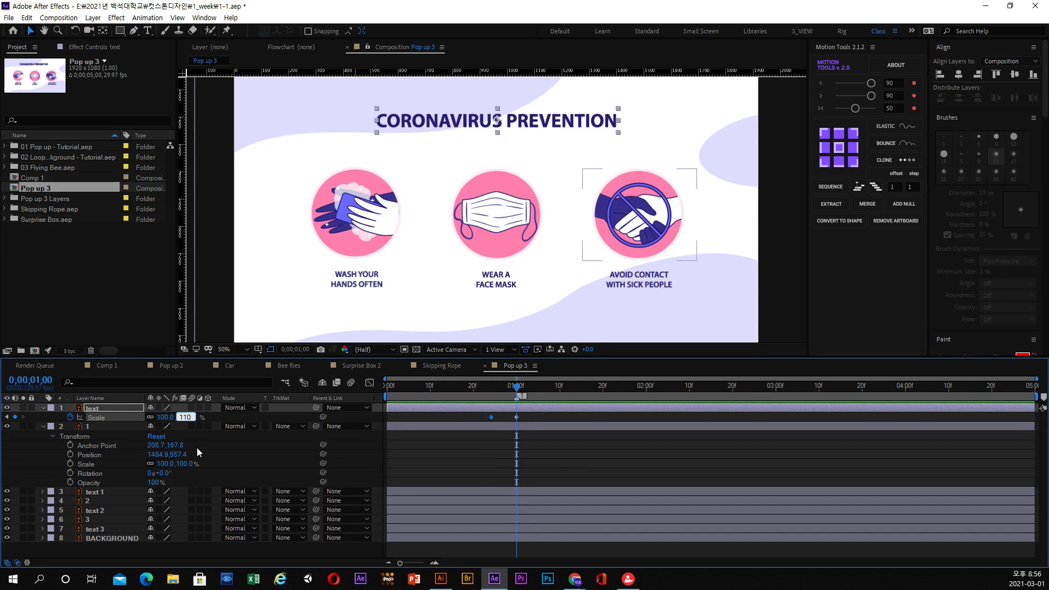
{"action": "key", "text": "Return"}
{"action": "left_click_drag", "start_coordinate": [488, 389], "coordinate": [517, 390]}
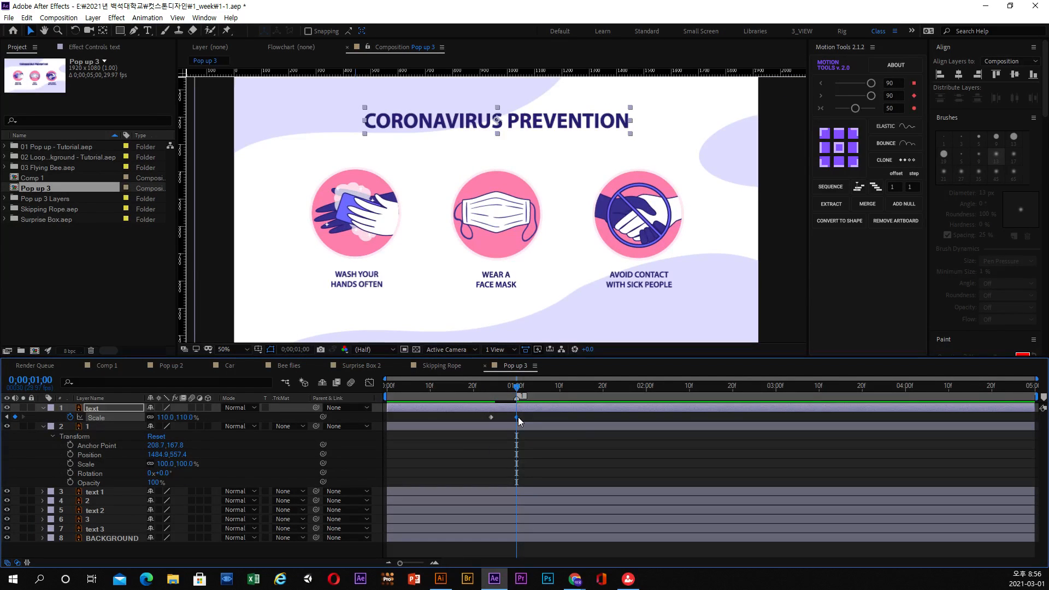
Add a 95% Scale keyframe to the heading at 0;00;01;03 and scrub through the animation.
{"action": "key", "text": "Page_Down"}
{"action": "key", "text": "Page_Down"}
{"action": "key", "text": "Page_Down"}
{"action": "left_click", "coordinate": [195, 420]}
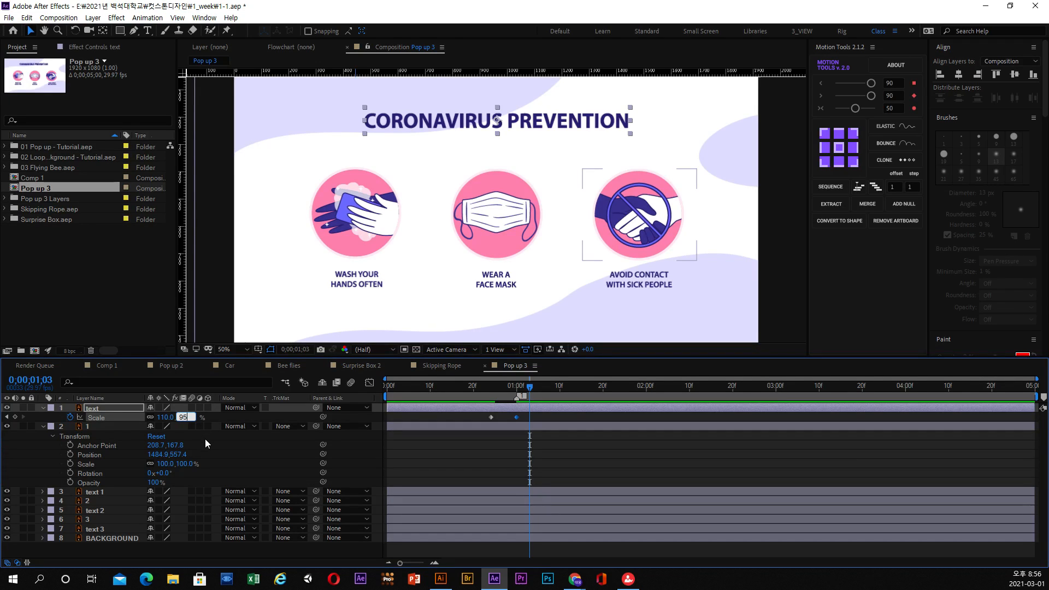
{"action": "key", "text": "Return"}
{"action": "left_click_drag", "start_coordinate": [491, 393], "coordinate": [531, 393]}
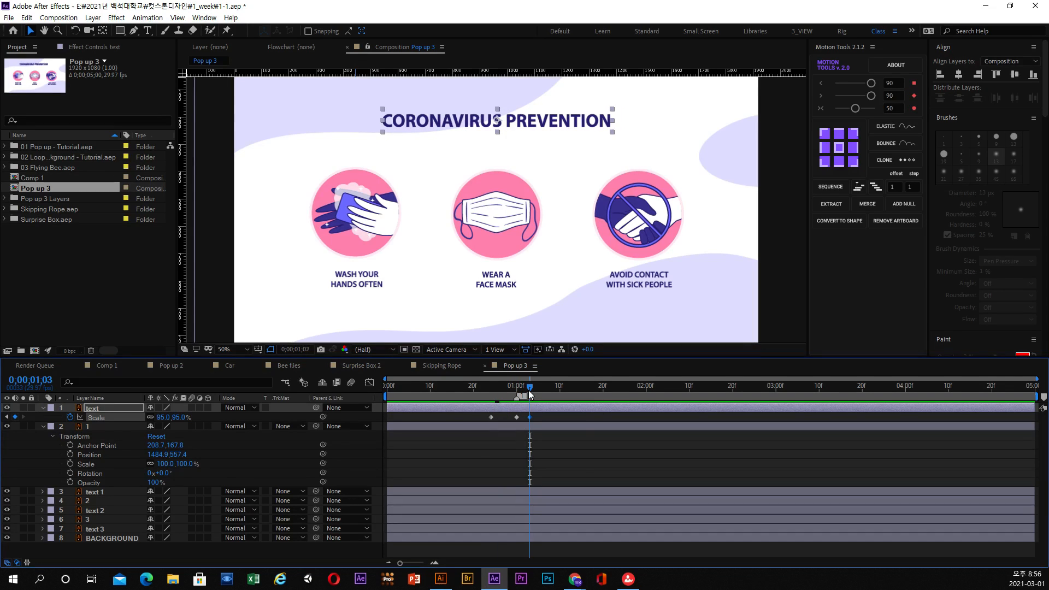
Add a 103% Scale keyframe to the heading text layer at 0;00;01;06.
{"action": "key", "text": "Page_Up"}
{"action": "key", "text": "Page_Up"}
{"action": "key", "text": "Page_Down"}
{"action": "key", "text": "Page_Down"}
{"action": "key", "text": "Page_Down"}
{"action": "left_click_drag", "start_coordinate": [529, 393], "coordinate": [542, 393]}
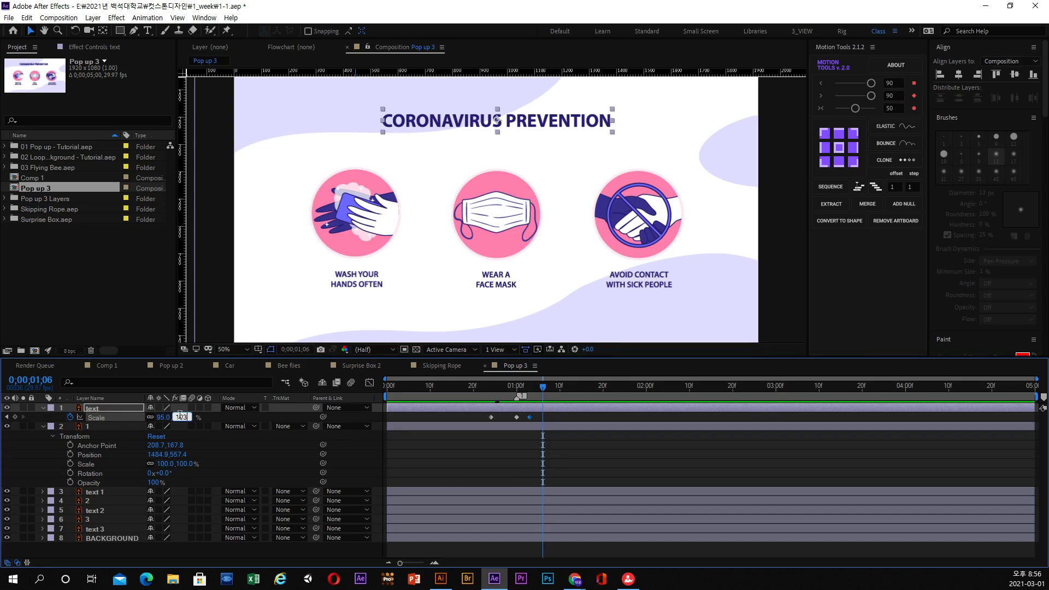
{"action": "key", "text": "Return"}
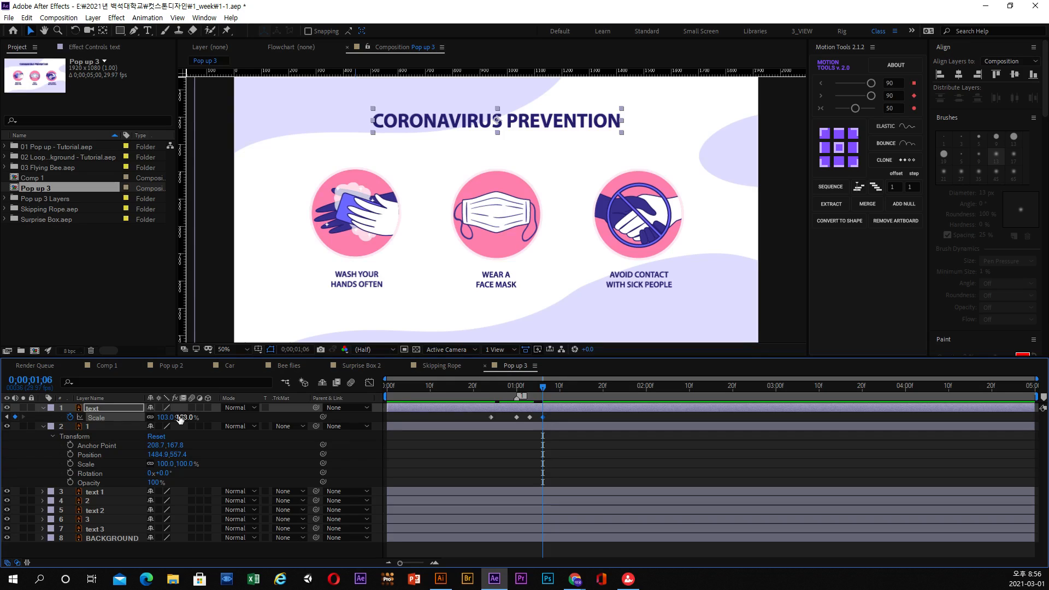
Add a 98% Scale keyframe to the heading text layer at 0;00;01;08.
{"action": "key", "text": "Page_Down"}
{"action": "key", "text": "Page_Down"}
{"action": "left_click", "coordinate": [181, 417]}
{"action": "key", "text": "Return"}
{"action": "key", "text": "Page_Up"}
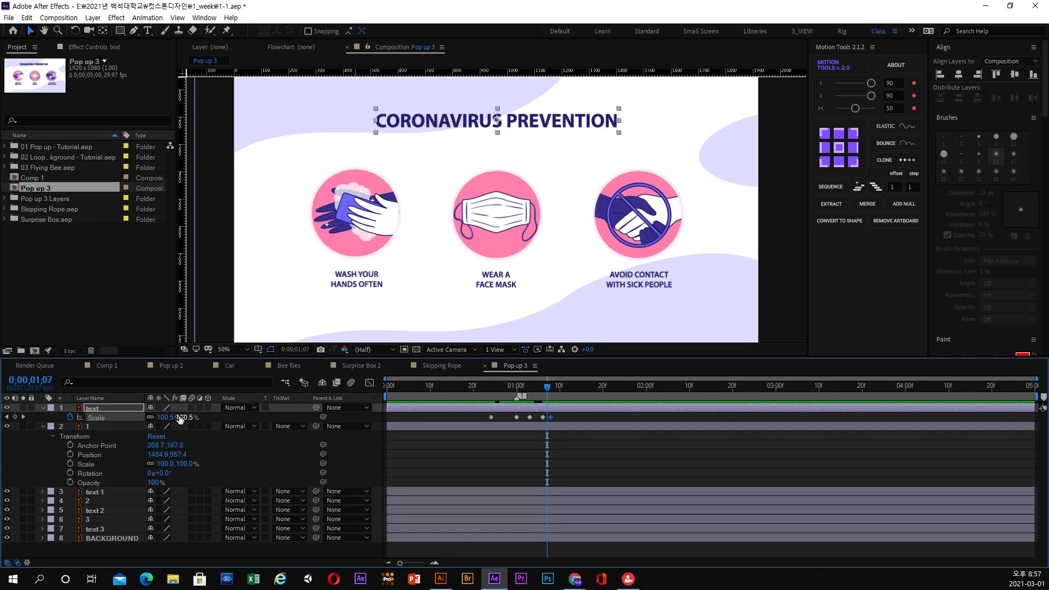
Add a final 100% Scale keyframe to the heading text layer at 0;00;01;10.
{"action": "key", "text": "Page_Down"}
{"action": "key", "text": "Page_Down"}
{"action": "key", "text": "Page_Down"}
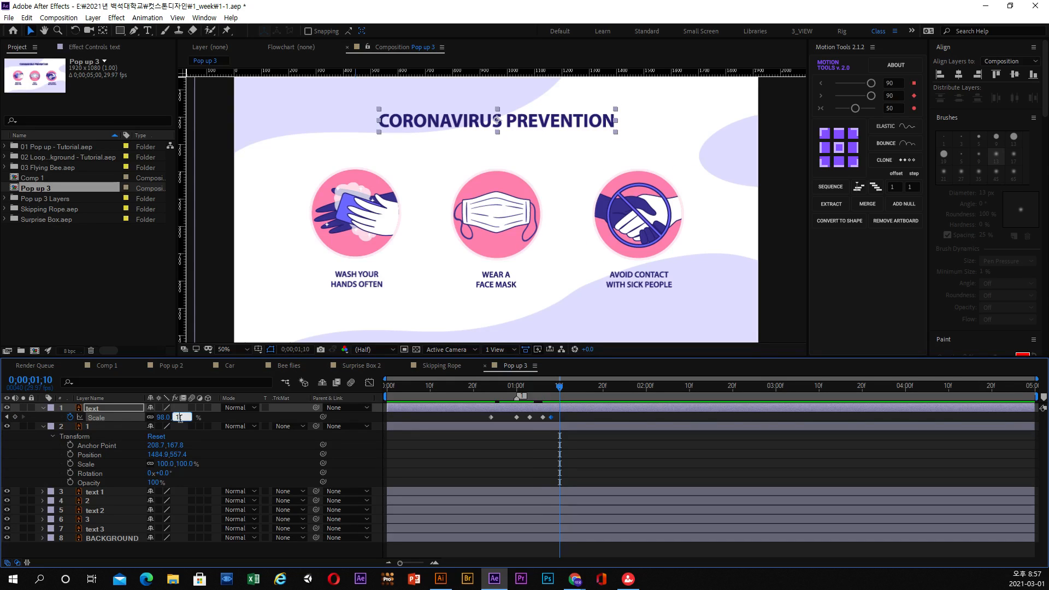
{"action": "left_click", "coordinate": [181, 419]}
{"action": "type", "text": "100"}
{"action": "key", "text": "Return"}
Play back the heading's bouncing Scale animation from just before 0;00;01;00.
{"action": "mouse_move", "coordinate": [495, 387]}
{"action": "left_mouse_down"}
{"action": "mouse_move", "coordinate": [510, 387]}
{"action": "mouse_move", "coordinate": [479, 390]}
{"action": "mouse_move", "coordinate": [512, 388]}
{"action": "left_mouse_up"}
{"action": "key", "text": "space"}
{"action": "key", "text": "space"}
{"action": "key", "text": "space"}
{"action": "key", "text": "space"}
Select all of the heading's Scale keyframes and apply Easy Ease to them.
{"action": "left_click_drag", "start_coordinate": [568, 419], "coordinate": [568, 420]}
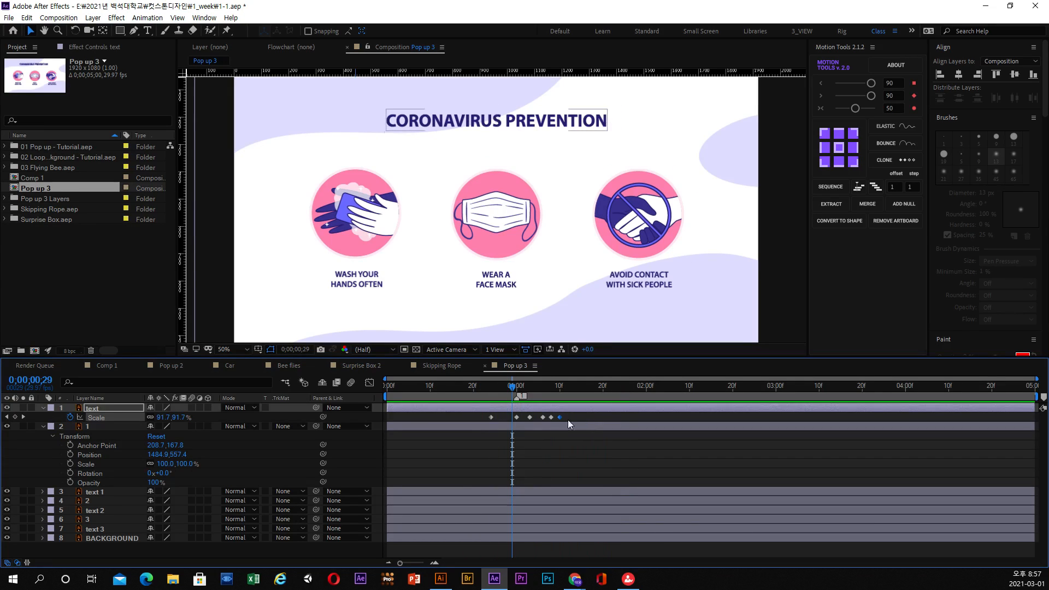
{"action": "left_click_drag", "start_coordinate": [477, 421], "coordinate": [477, 420]}
{"action": "right_click", "coordinate": [529, 419]}
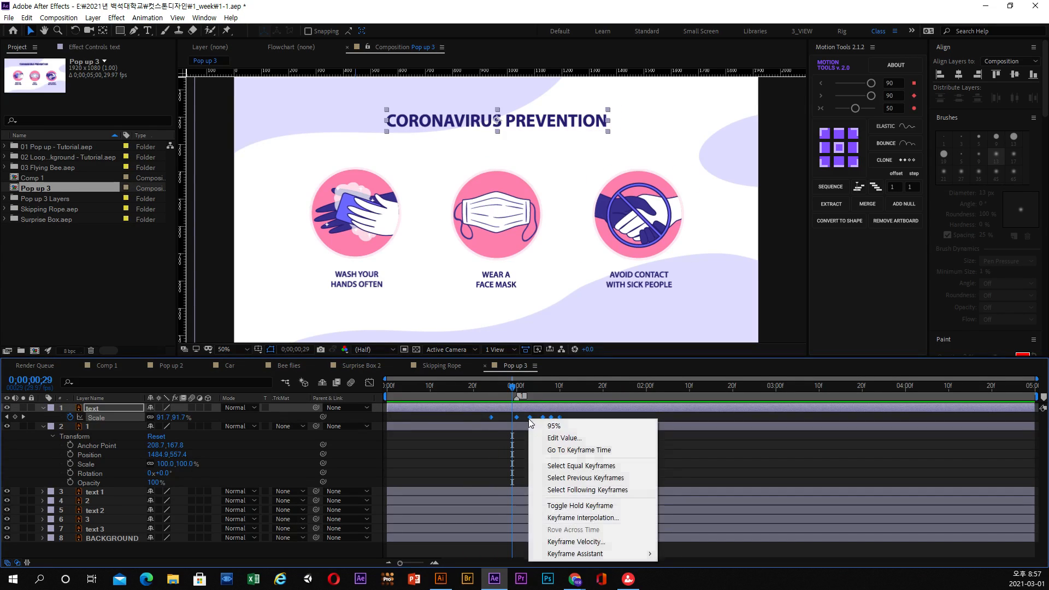
{"action": "mouse_move", "coordinate": [634, 554]}
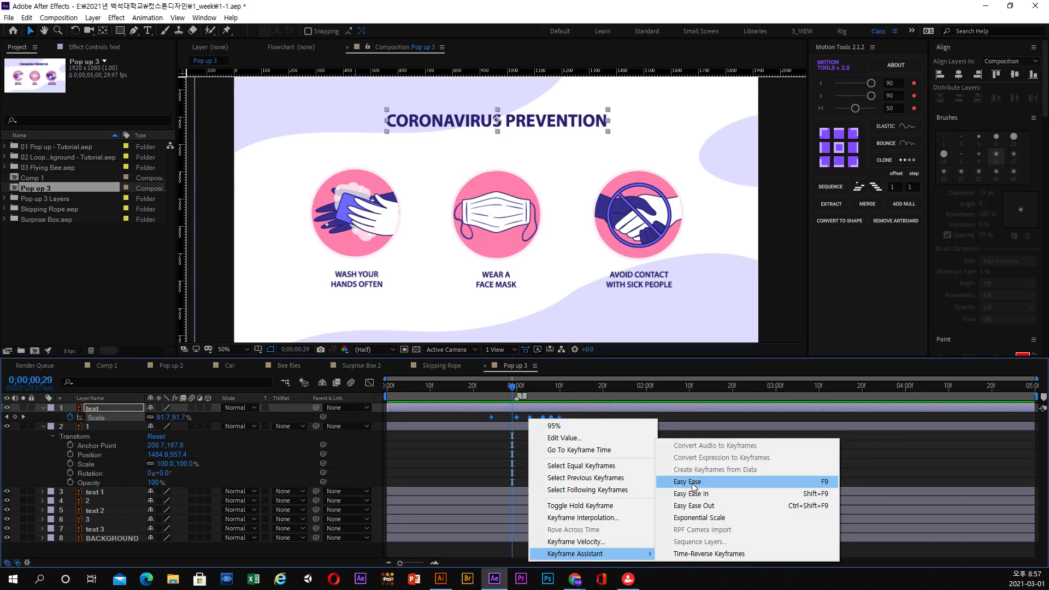
{"action": "left_click", "coordinate": [691, 482]}
Play back the eased heading animation from just before its first Scale keyframe.
{"action": "left_click", "coordinate": [493, 391]}
{"action": "key", "text": "space"}
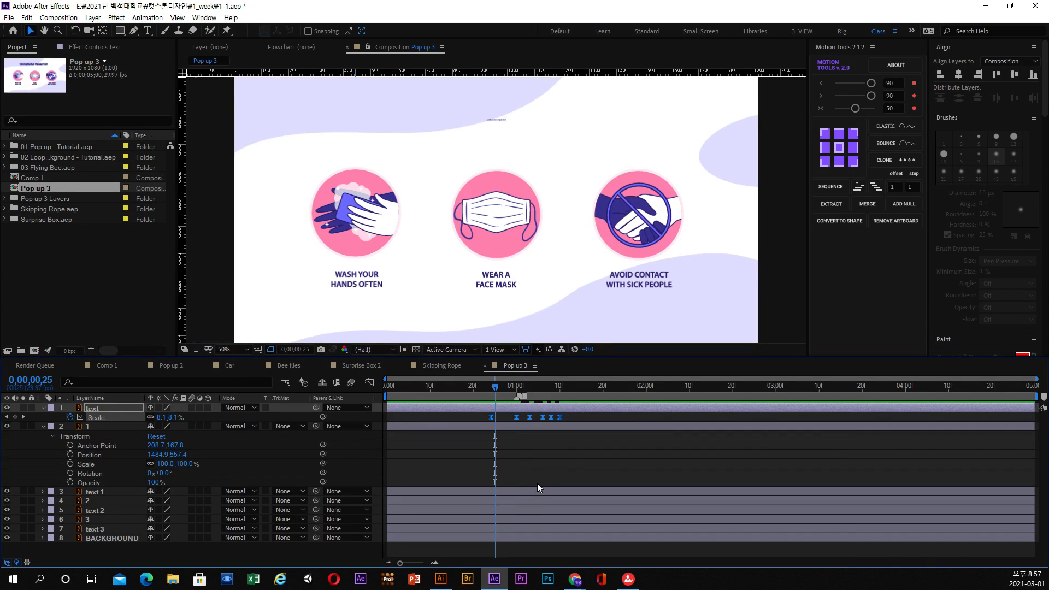
{"action": "left_click", "coordinate": [482, 388]}
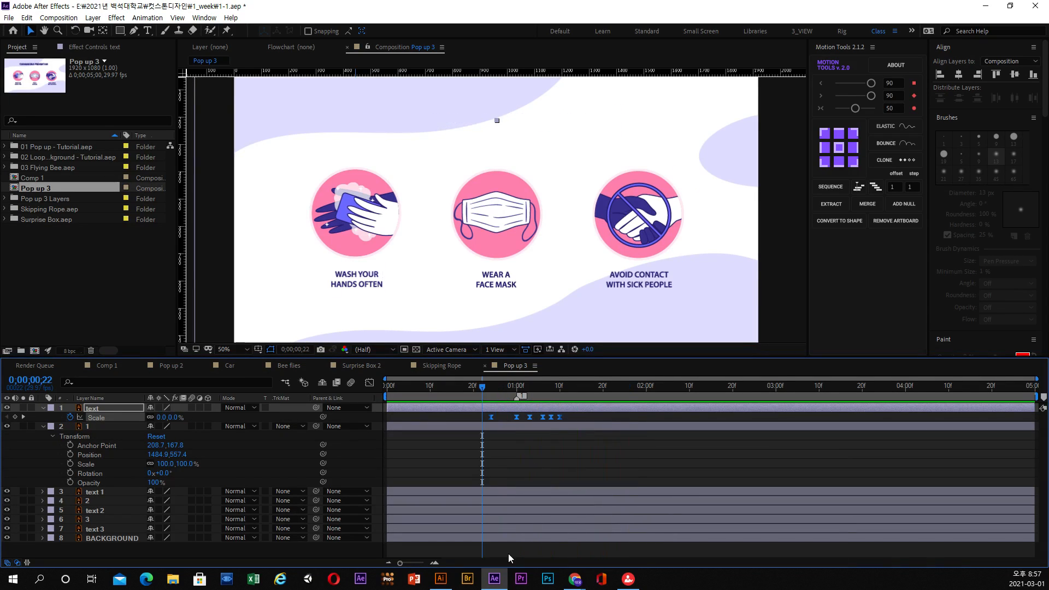
{"action": "left_click", "coordinate": [486, 389]}
{"action": "key", "text": "space"}
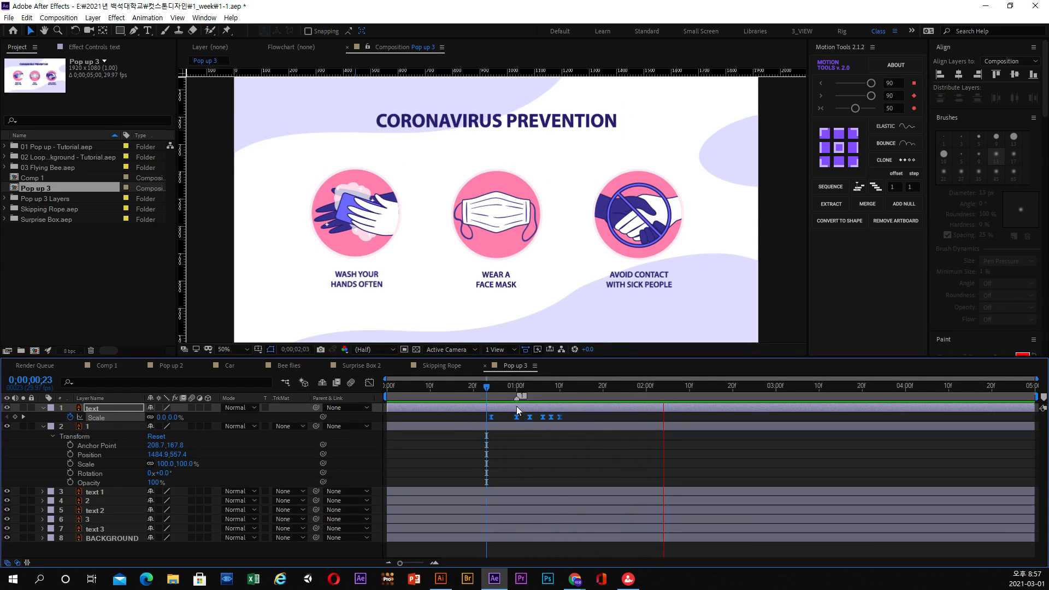
Shift all the heading's Scale keyframes earlier so the last one falls at 0;00;01;00, and preview the result.
{"action": "left_click", "coordinate": [503, 389]}
{"action": "left_click_drag", "start_coordinate": [560, 417], "coordinate": [452, 387]}
{"action": "key", "text": "space"}
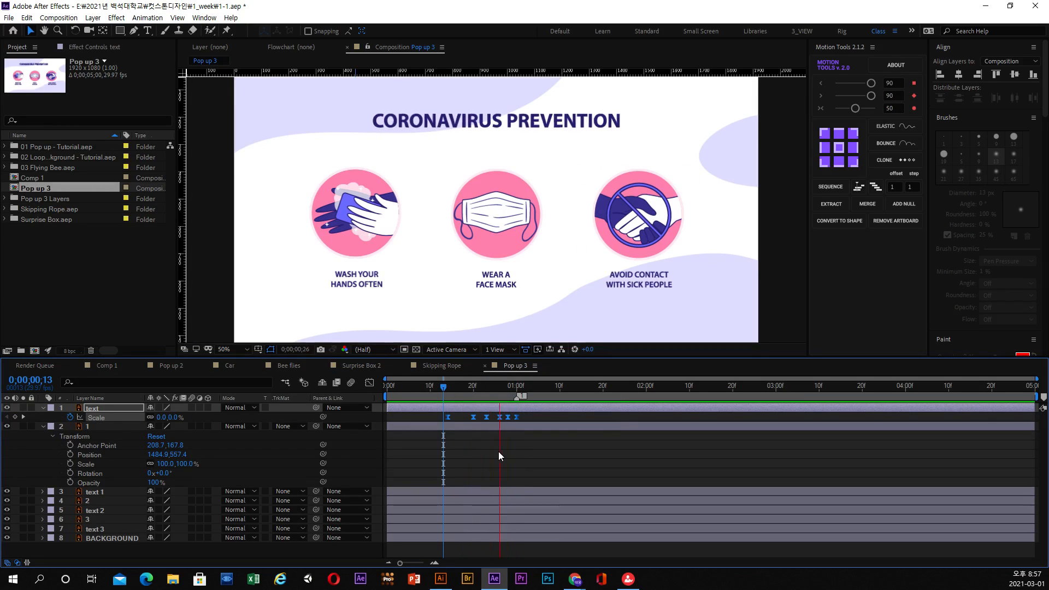
{"action": "left_click", "coordinate": [436, 391]}
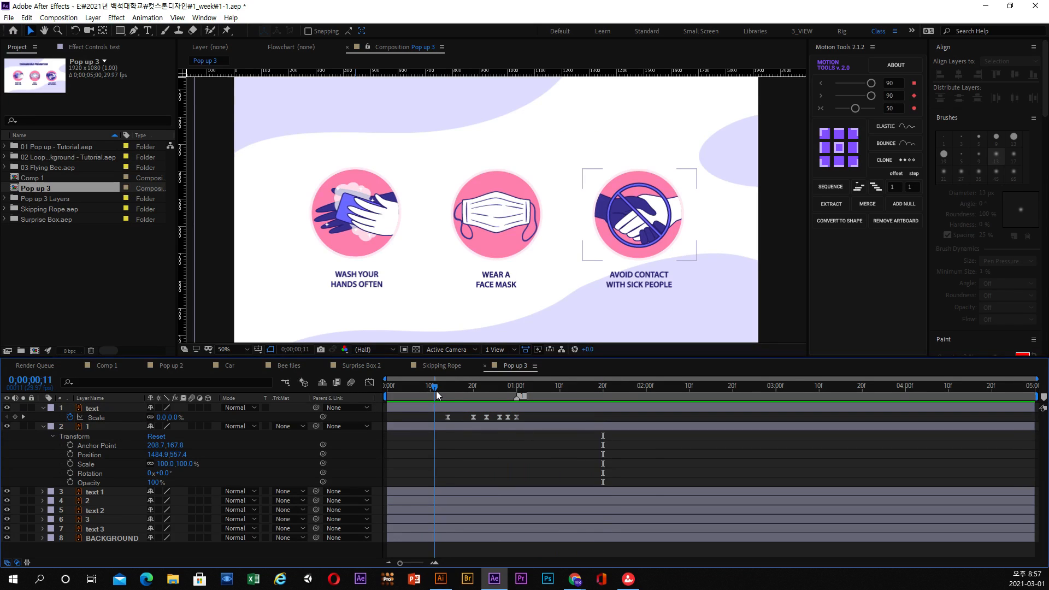
Use the Motion Tools Clone function to copy all the heading's Scale keyframes in reverse order at 0;00;03;00.
{"action": "left_click_drag", "start_coordinate": [436, 391], "coordinate": [777, 403]}
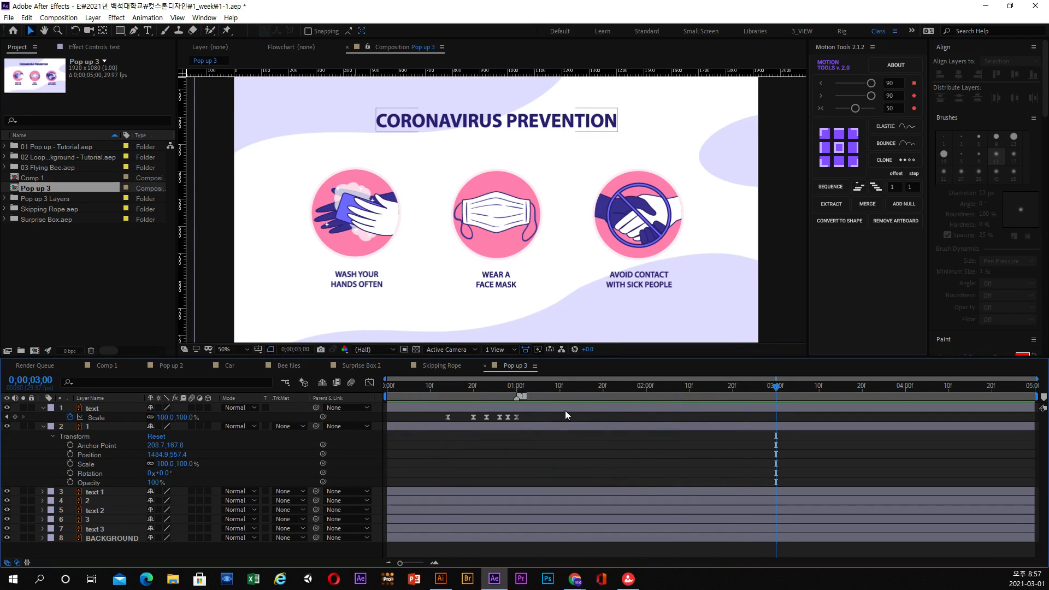
{"action": "left_click_drag", "start_coordinate": [537, 420], "coordinate": [428, 418]}
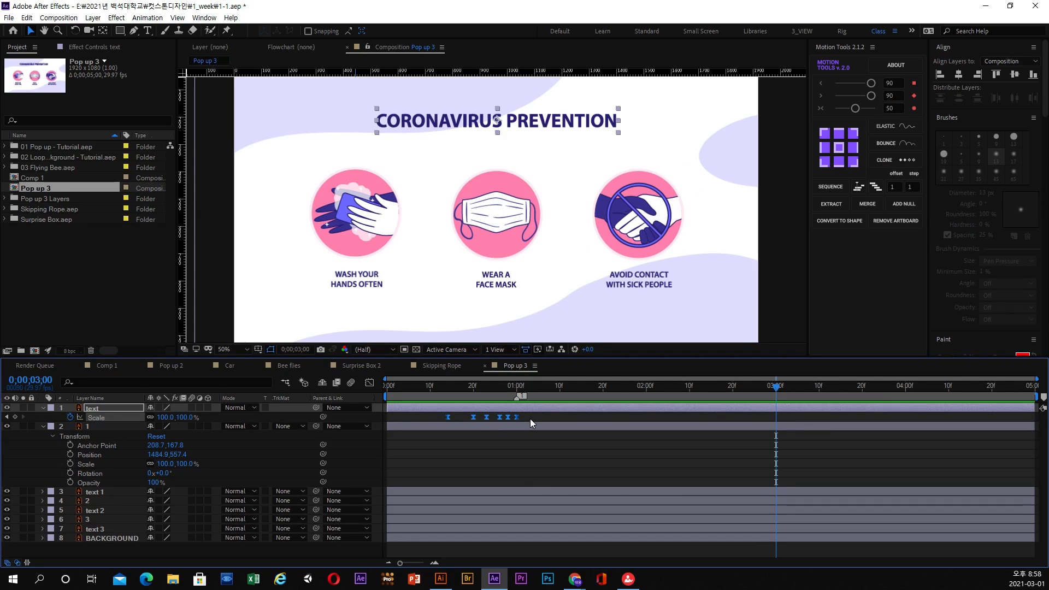
{"action": "left_click_drag", "start_coordinate": [530, 419], "coordinate": [423, 418]}
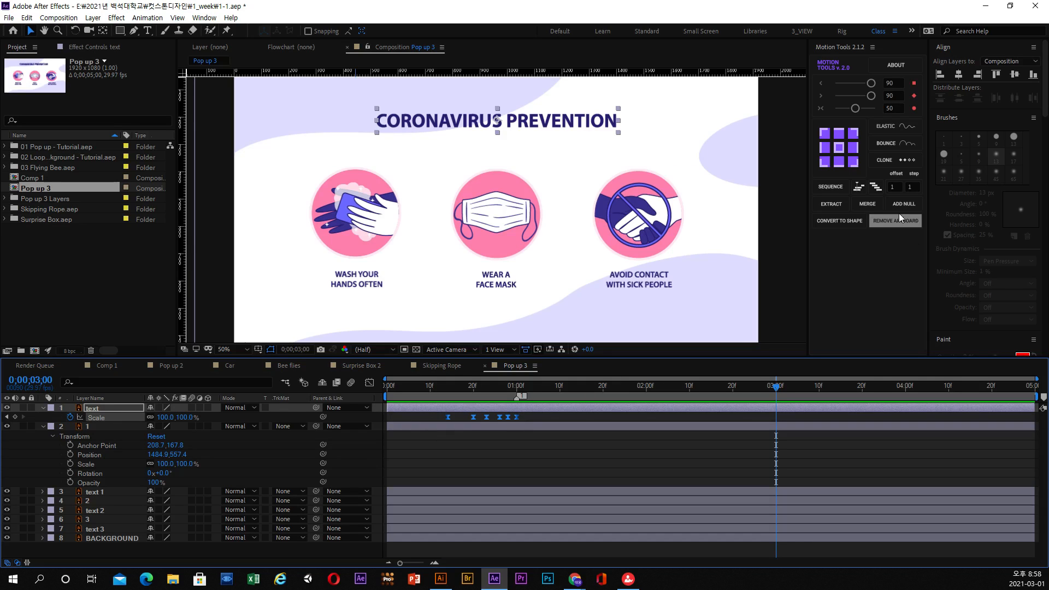
{"action": "left_click", "coordinate": [890, 160]}
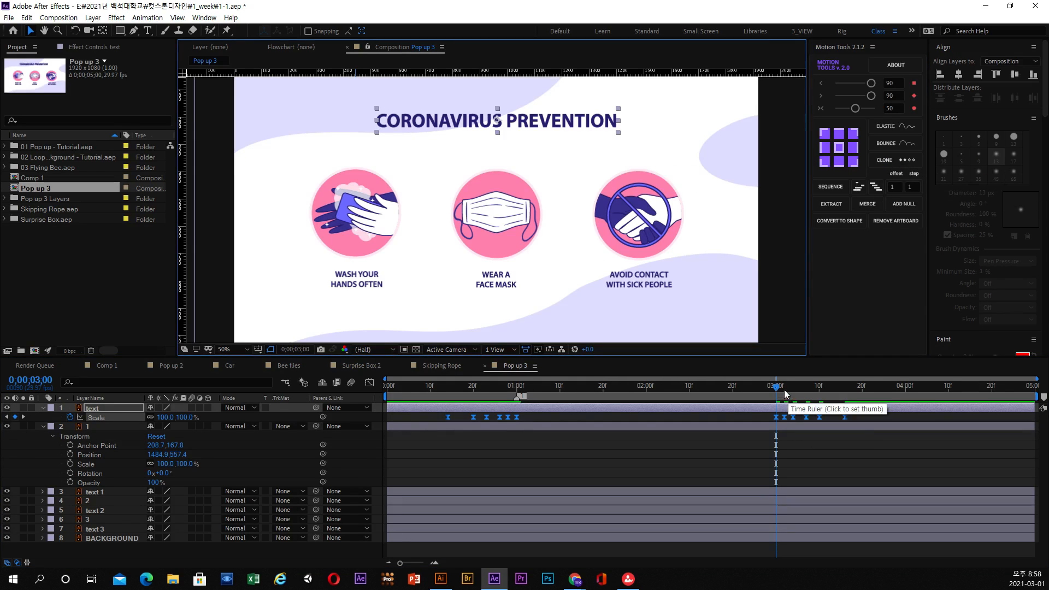
Preview the heading's pop-up and closing animations from about 0;00;00;13 and scrub into the closing keyframes.
{"action": "left_click_drag", "start_coordinate": [785, 394], "coordinate": [443, 394]}
{"action": "key", "text": "space"}
{"action": "key", "text": "space"}
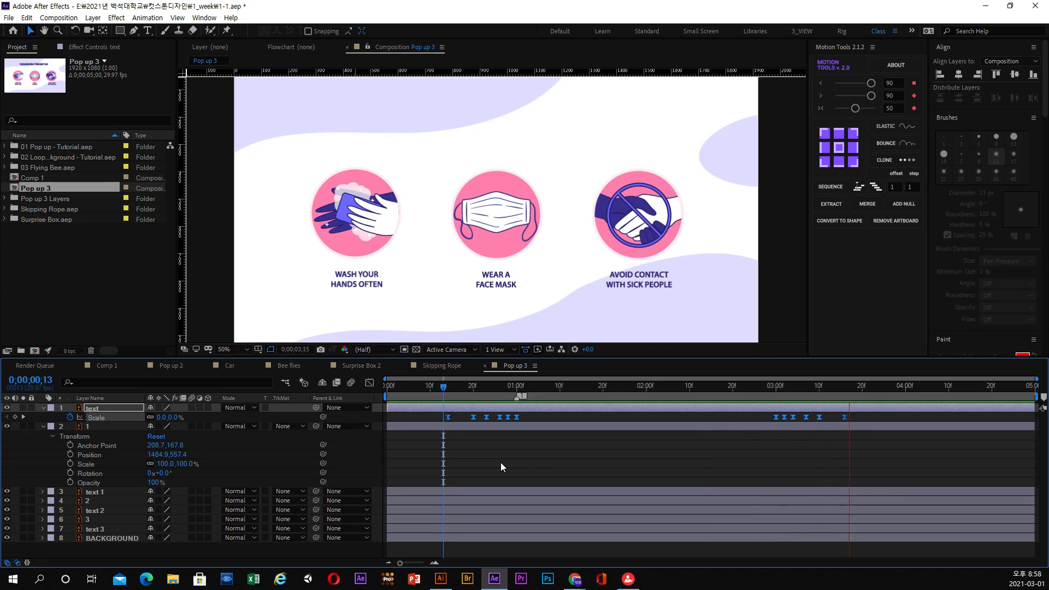
{"action": "left_click", "coordinate": [540, 461]}
{"action": "left_click", "coordinate": [438, 392]}
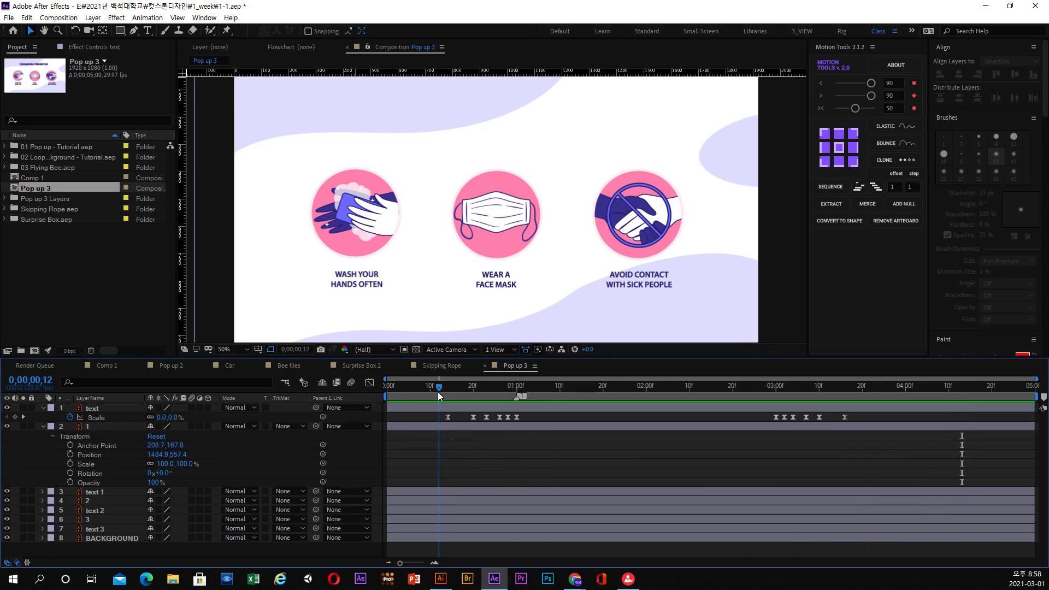
{"action": "key", "text": "space"}
{"action": "key", "text": "space"}
{"action": "left_click_drag", "start_coordinate": [500, 390], "coordinate": [815, 390]}
{"action": "left_click", "coordinate": [840, 46]}
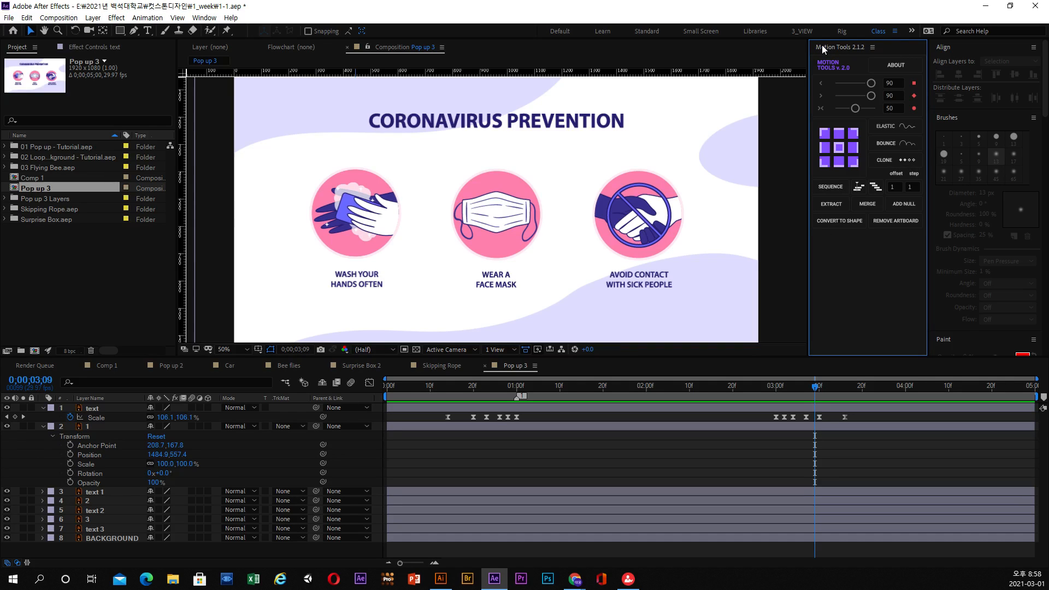
Switch to File Explorer and open the Plug-ins folder under C: Program Files, Adobe, Adobe After Effects CC 2019, Support Files.
{"action": "left_click", "coordinate": [175, 579]}
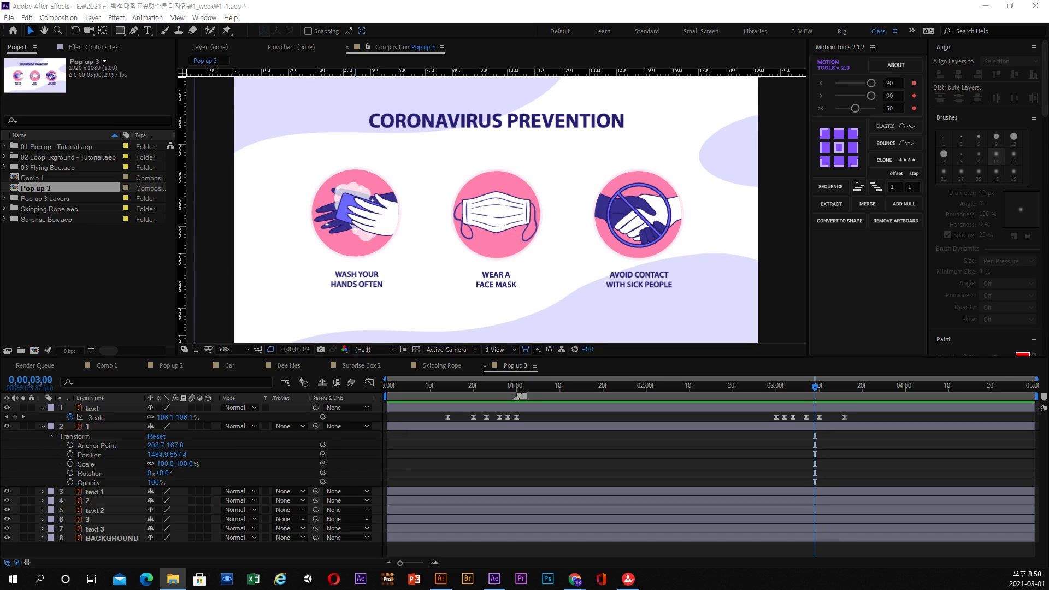
{"action": "left_click_drag", "start_coordinate": [589, 135], "coordinate": [371, 95]}
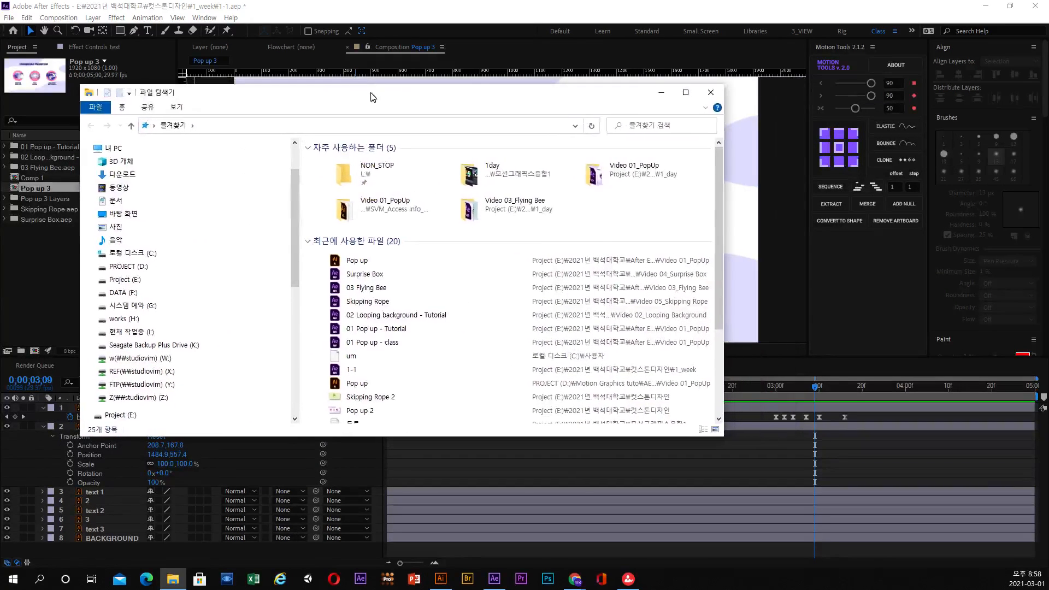
{"action": "left_click", "coordinate": [136, 254]}
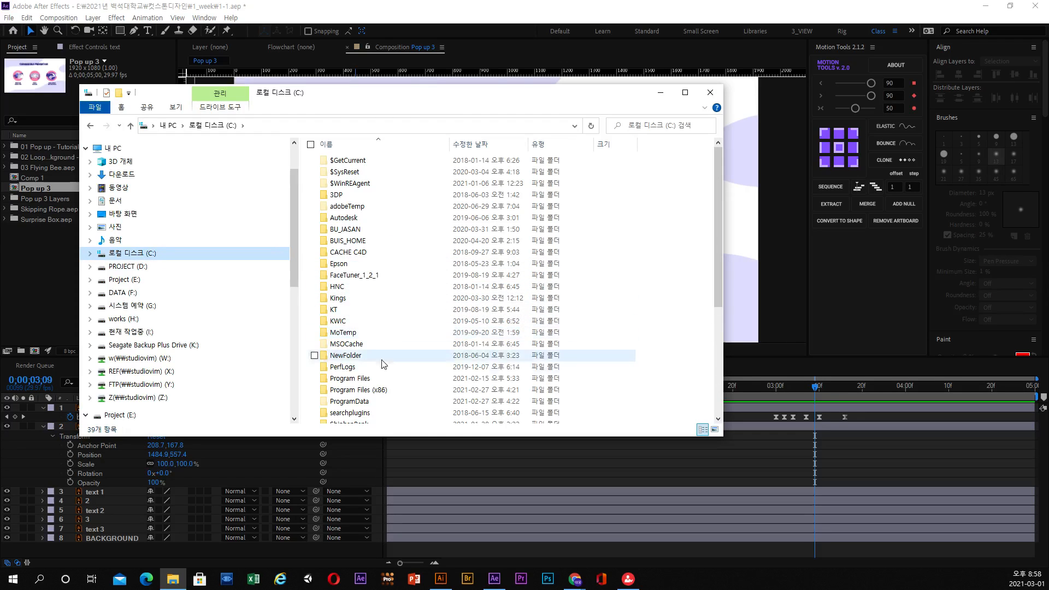
{"action": "left_click", "coordinate": [374, 378]}
{"action": "double_click", "coordinate": [374, 379]}
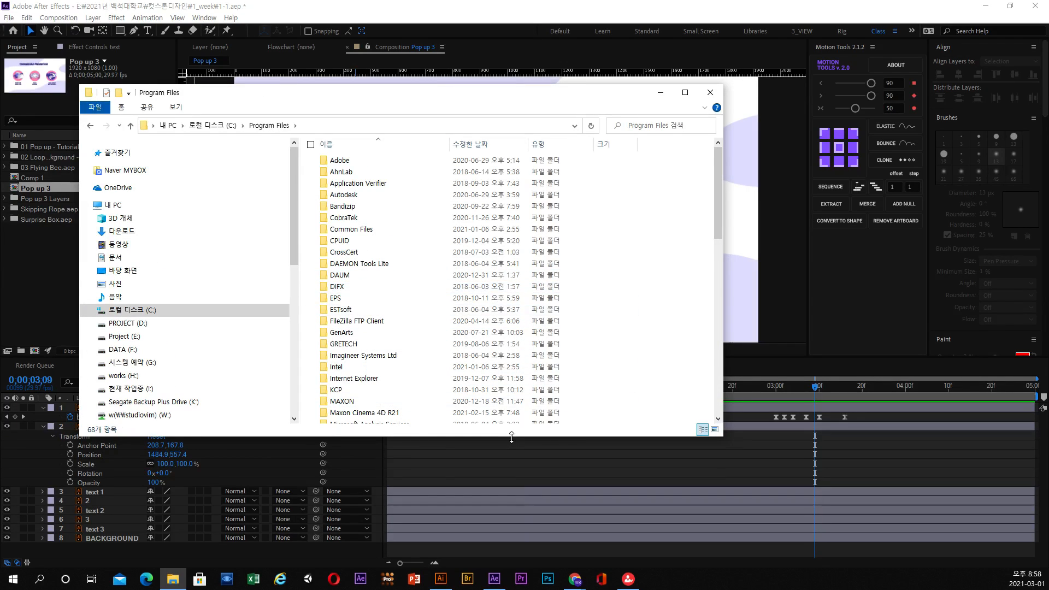
{"action": "left_click_drag", "start_coordinate": [511, 436], "coordinate": [523, 529]}
{"action": "double_click", "coordinate": [350, 161]}
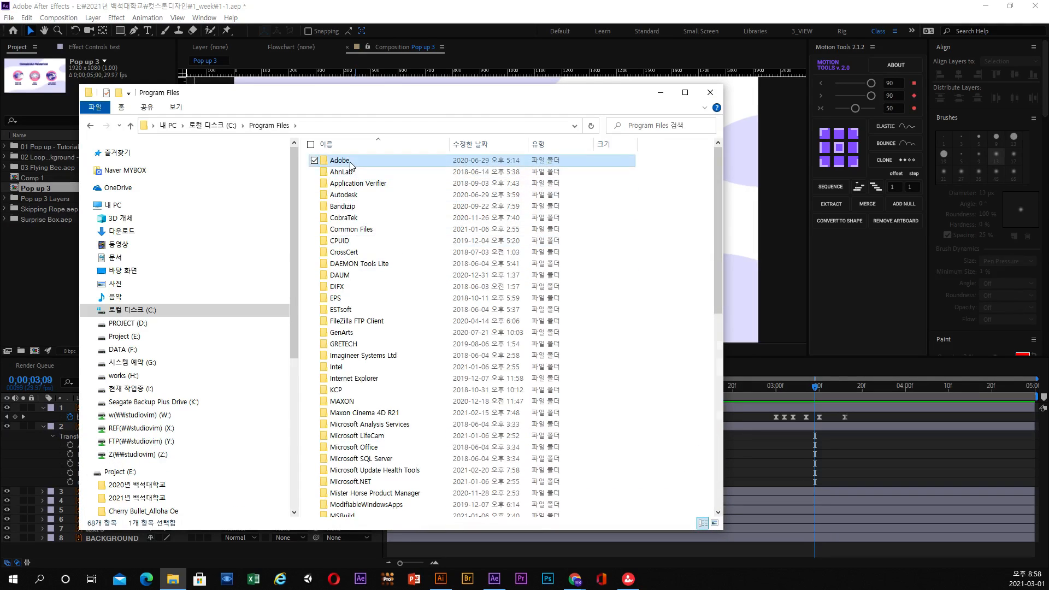
{"action": "double_click", "coordinate": [355, 183]}
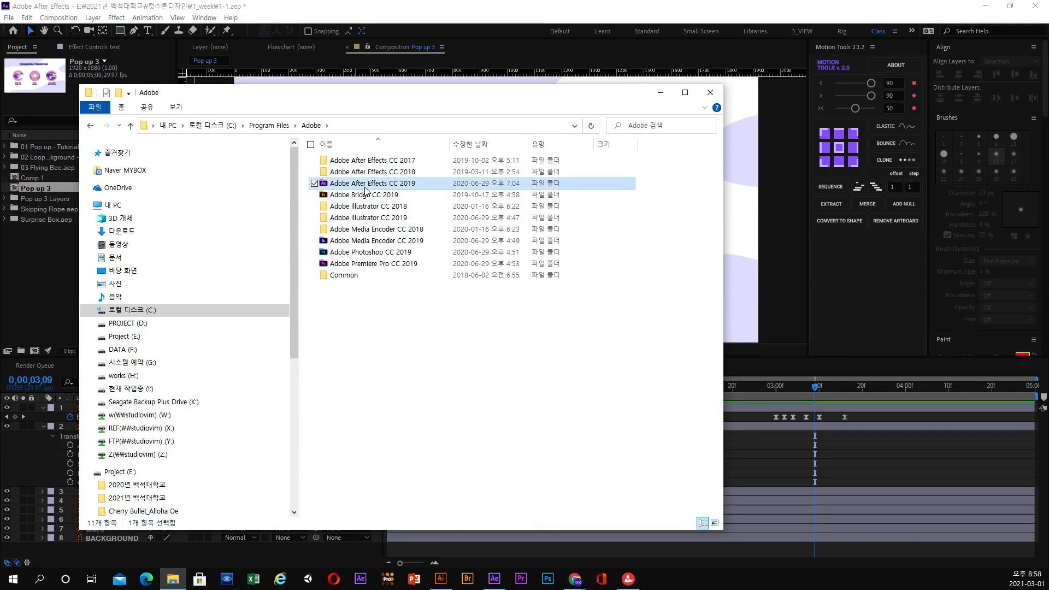
{"action": "double_click", "coordinate": [350, 160]}
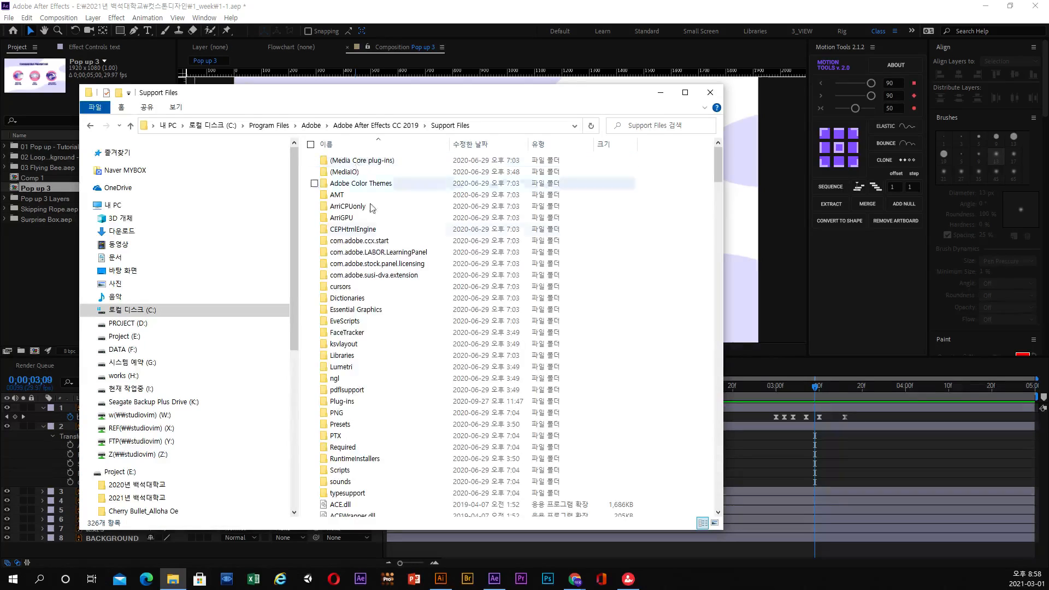
{"action": "double_click", "coordinate": [349, 402]}
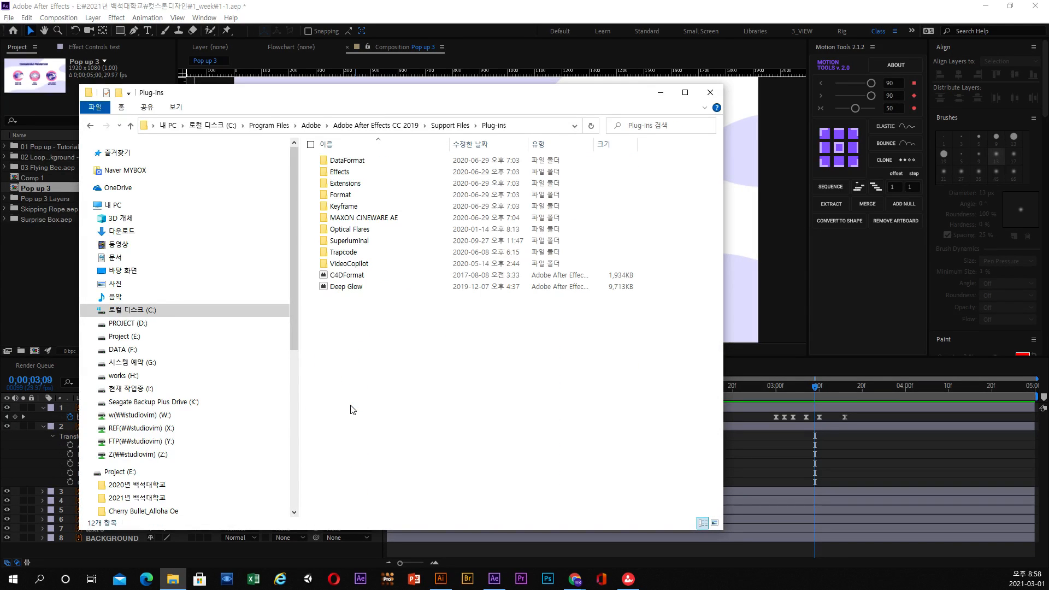
Return to the Adobe folder and retrace the path through Adobe After Effects CC 2019 and Support Files to Plug-ins.
{"action": "left_click", "coordinate": [384, 126]}
{"action": "left_click", "coordinate": [313, 126]}
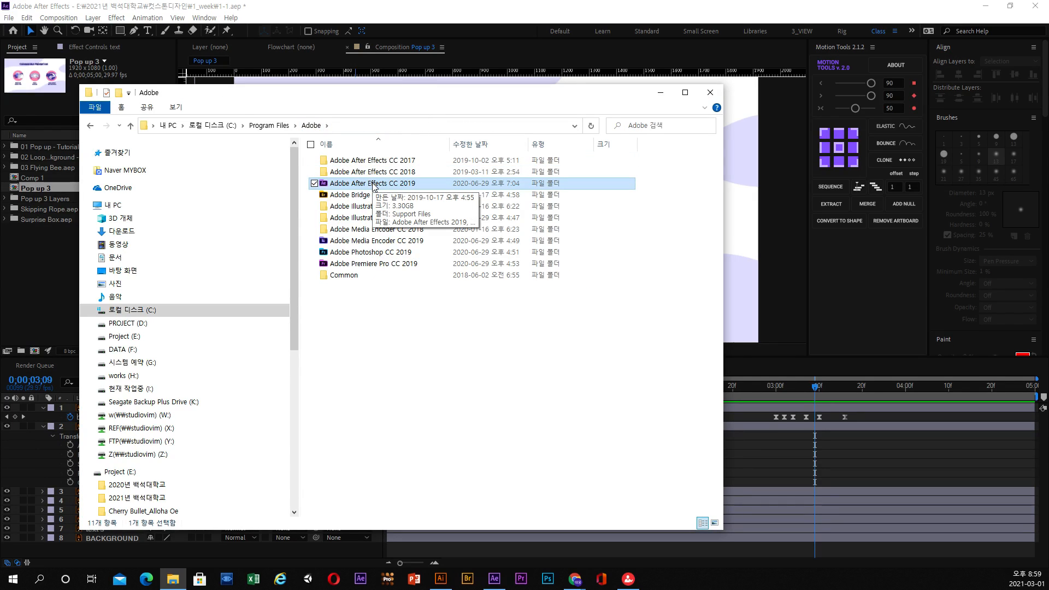
{"action": "double_click", "coordinate": [375, 184]}
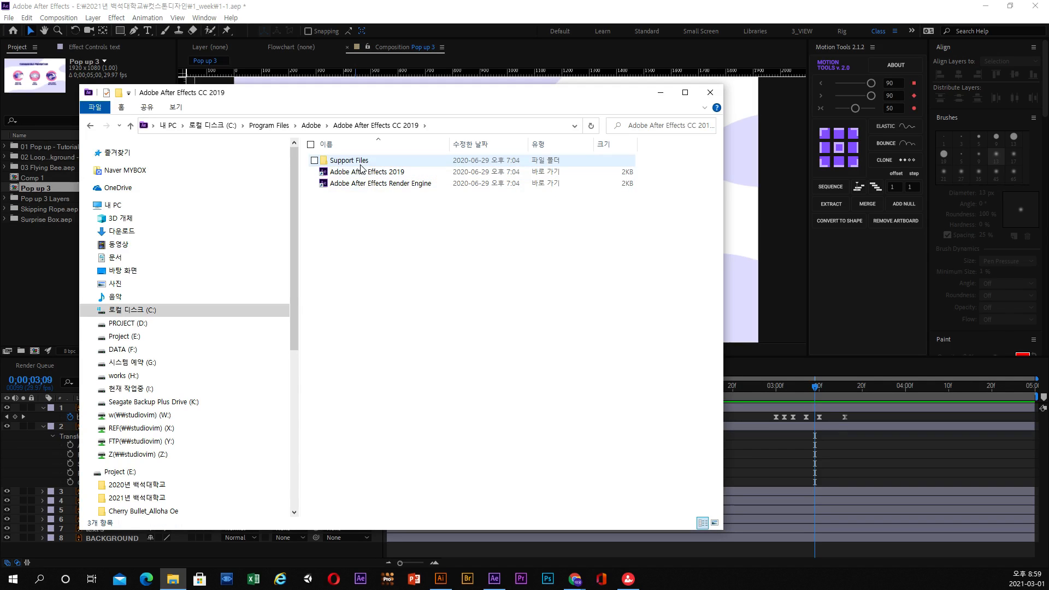
{"action": "double_click", "coordinate": [360, 161]}
{"action": "scroll", "coordinate": [358, 331], "scroll_direction": "down", "scroll_amount": 3}
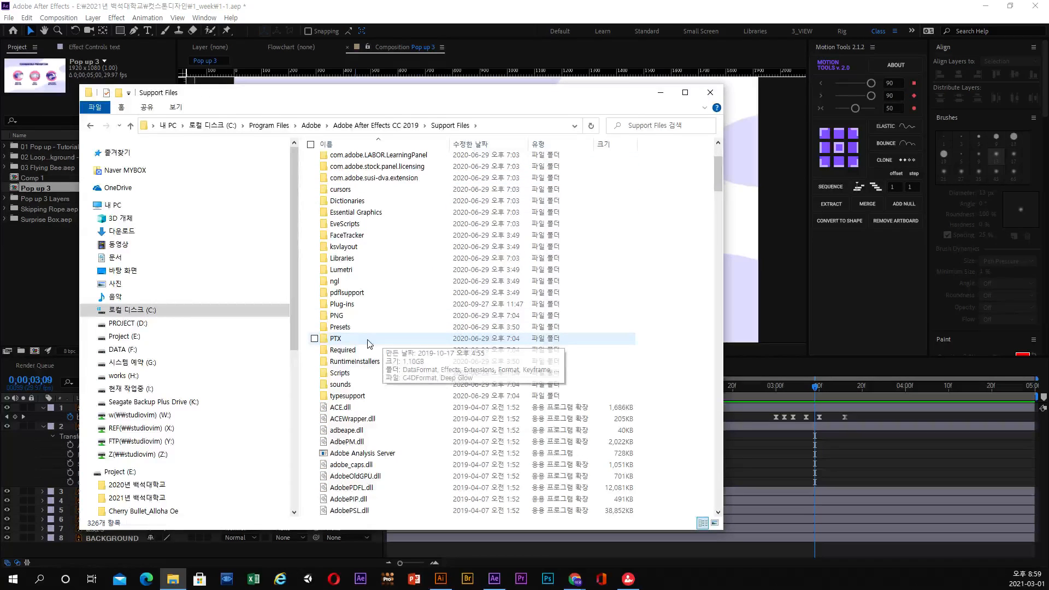
{"action": "double_click", "coordinate": [348, 304]}
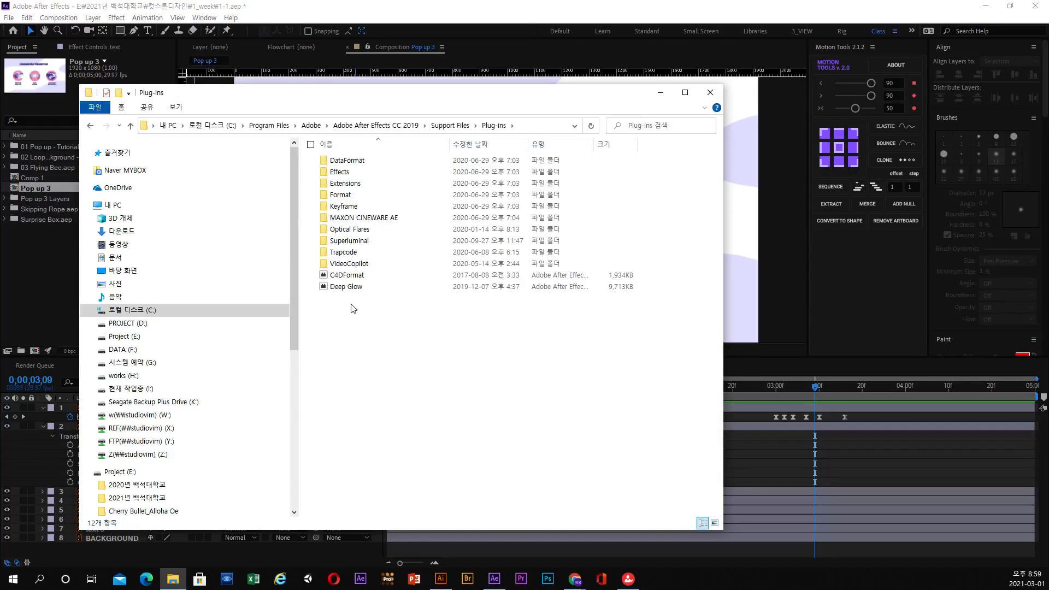
Open the ScriptUI Panels folder inside Support Files' Scripts folder and select Motion Tools 2.1.2.jsxbin.
{"action": "left_click", "coordinate": [449, 126]}
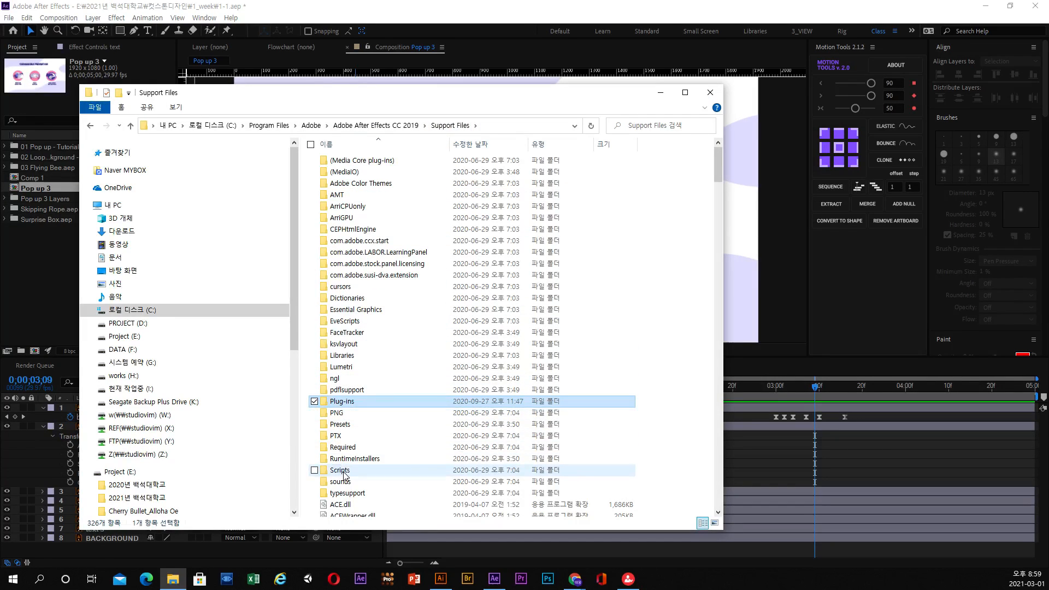
{"action": "double_click", "coordinate": [345, 470]}
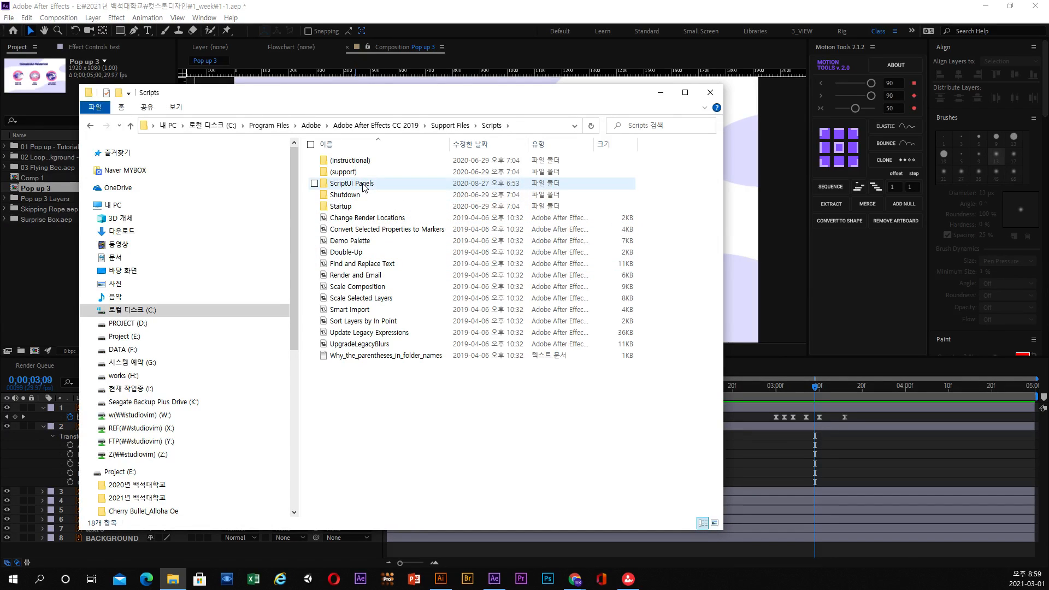
{"action": "double_click", "coordinate": [353, 184]}
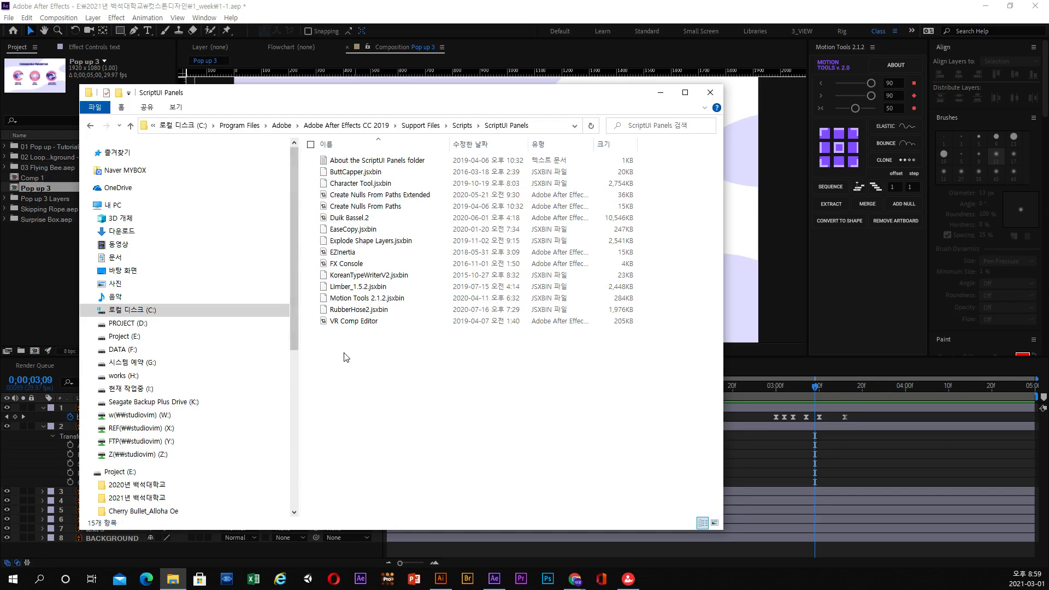
{"action": "left_click", "coordinate": [374, 300]}
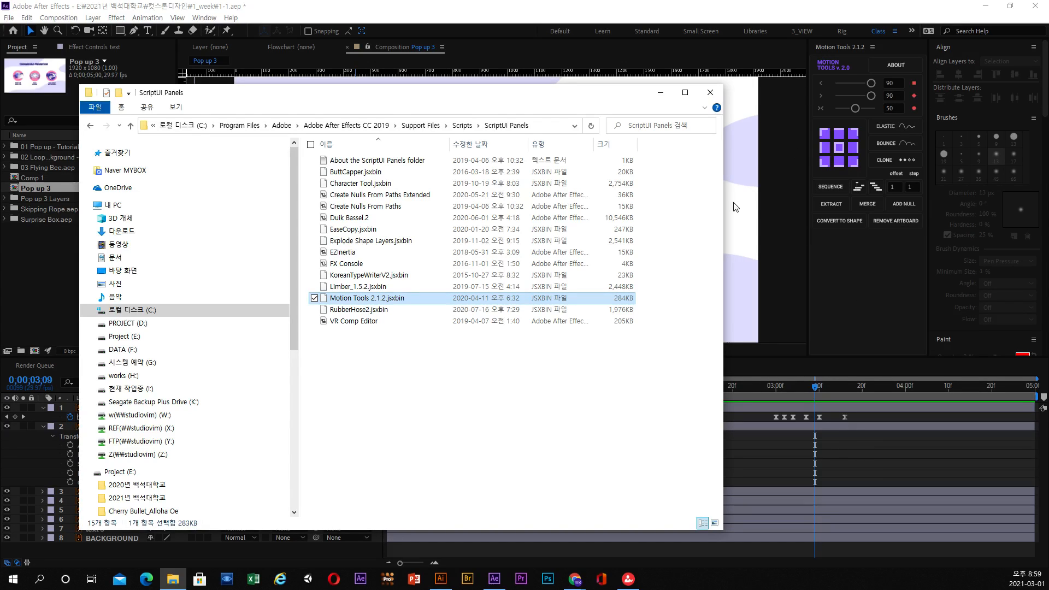
Close the ScriptUI Panels folder window, return to After Effects and save the project.
{"action": "left_click", "coordinate": [711, 92]}
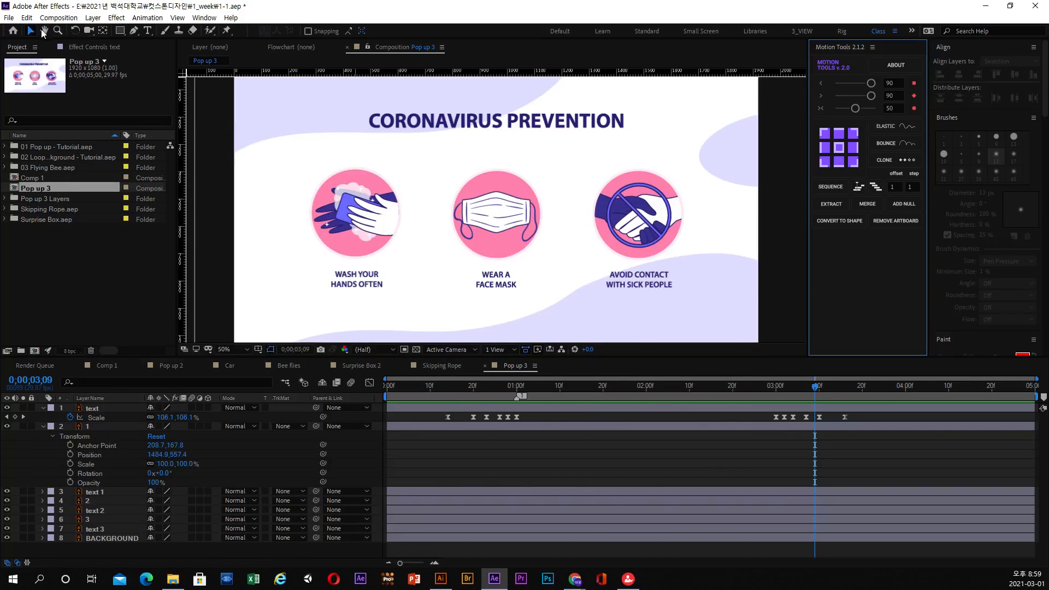
{"action": "left_click", "coordinate": [9, 18]}
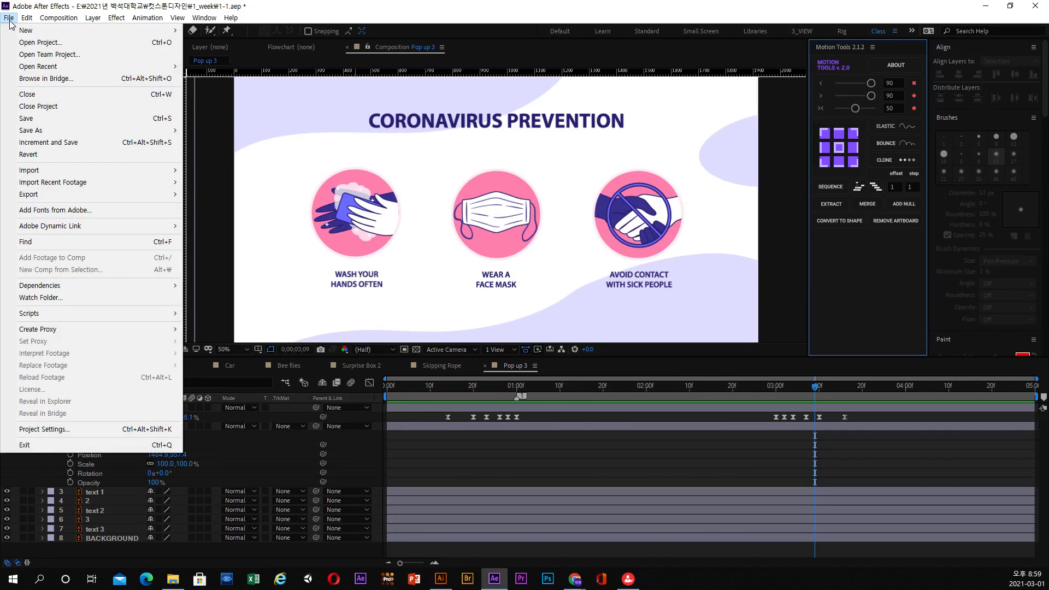
{"action": "left_click", "coordinate": [34, 119]}
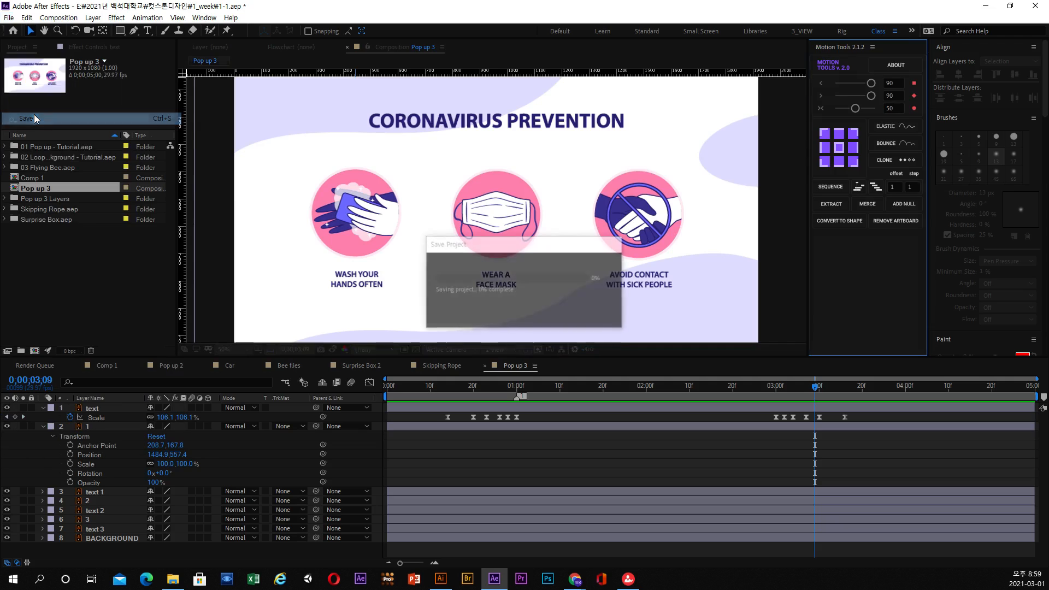
Close the Motion Tools panel, then reopen it from the installed Motion Tools 2.1.2.jsxbin script at a wider width.
{"action": "left_click", "coordinate": [871, 48]}
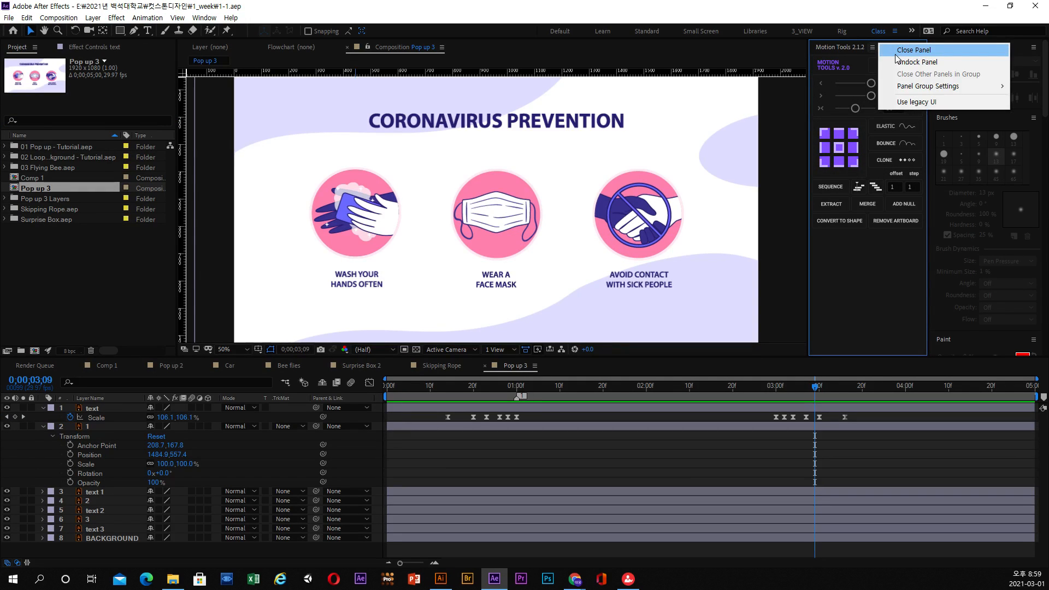
{"action": "left_click", "coordinate": [896, 52]}
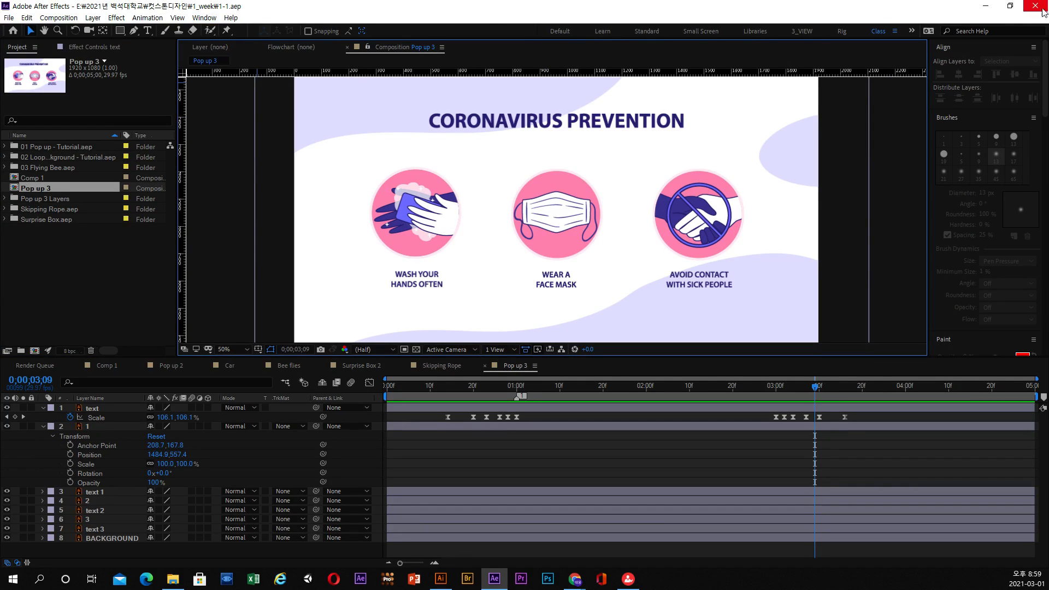
{"action": "left_click", "coordinate": [205, 17]}
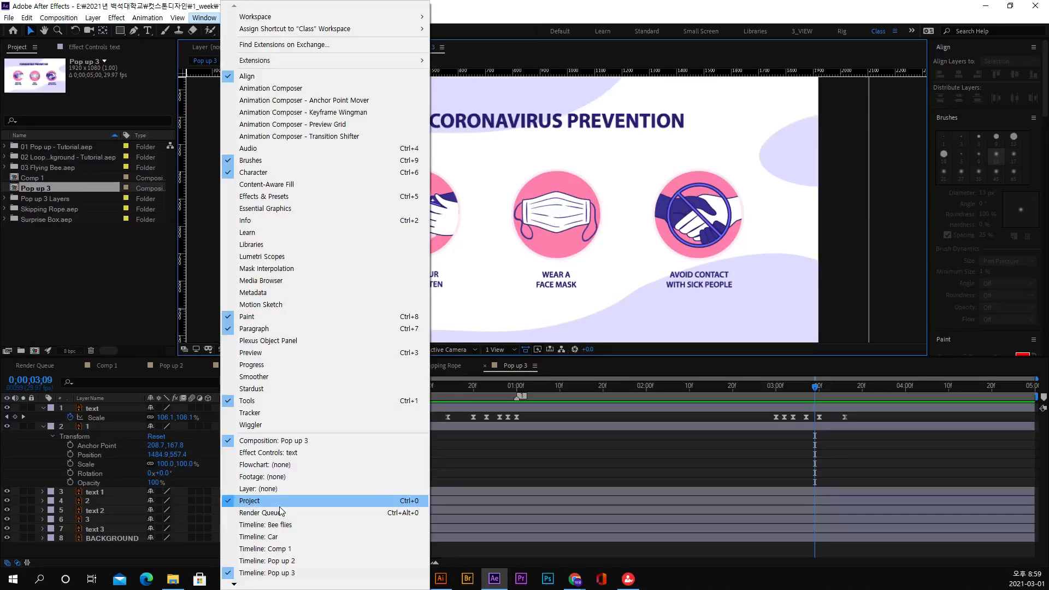
{"action": "mouse_move", "coordinate": [233, 583]}
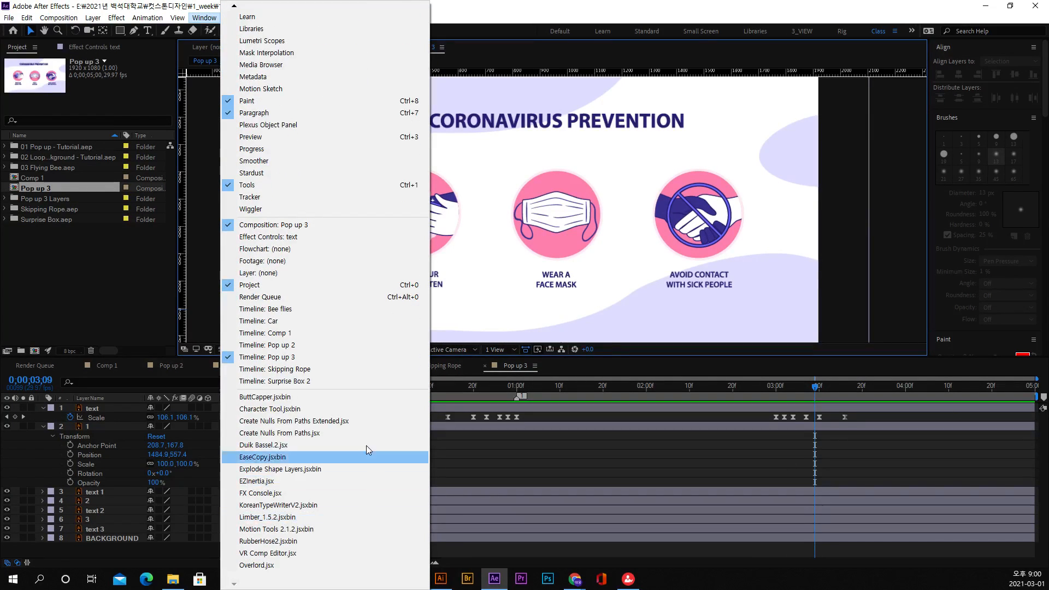
{"action": "left_click", "coordinate": [273, 530]}
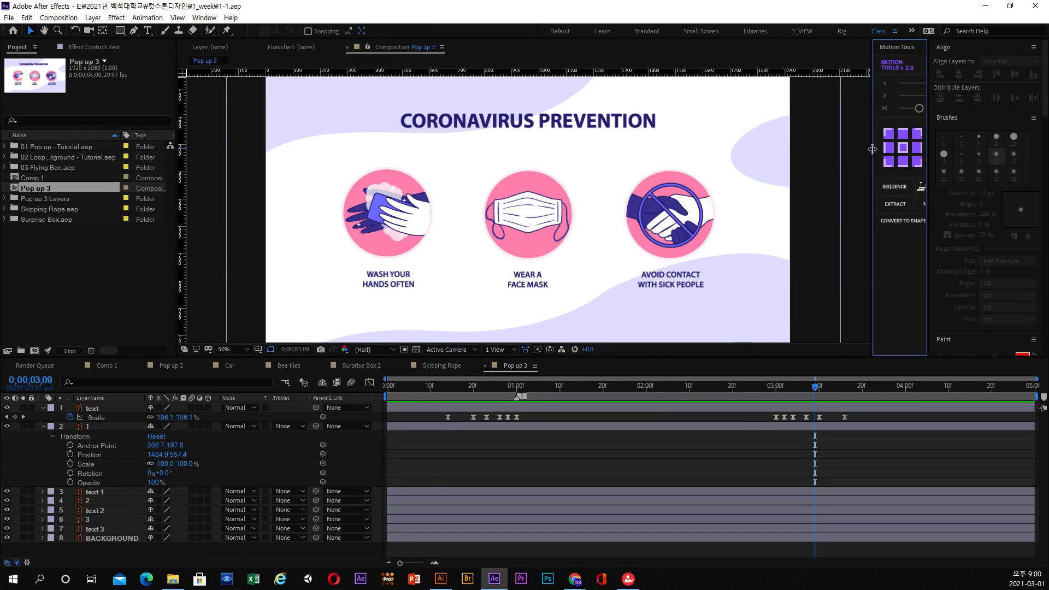
{"action": "left_click_drag", "start_coordinate": [873, 148], "coordinate": [794, 151]}
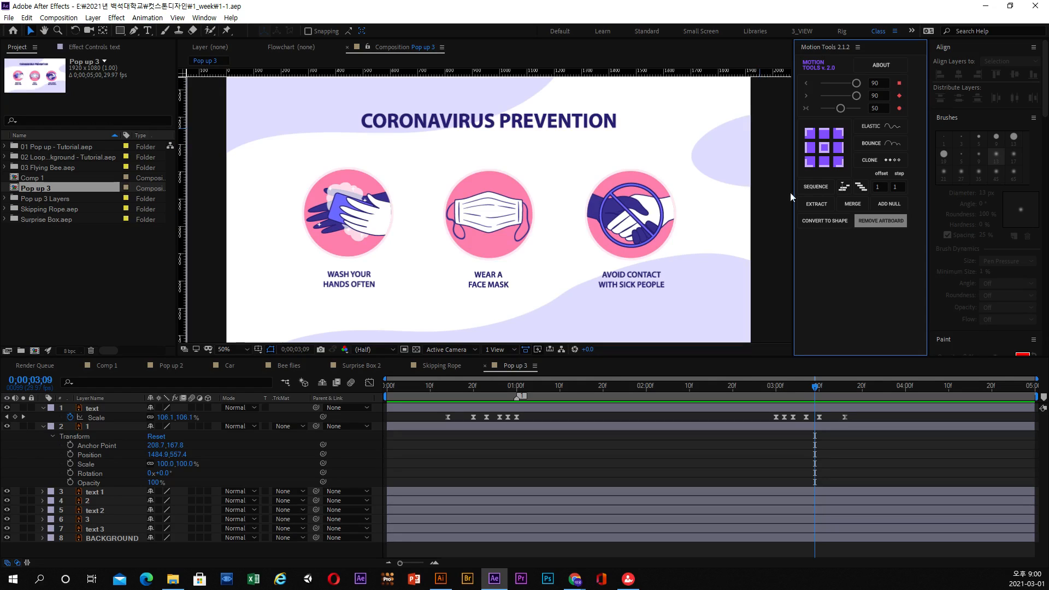
{"action": "left_click", "coordinate": [206, 18]}
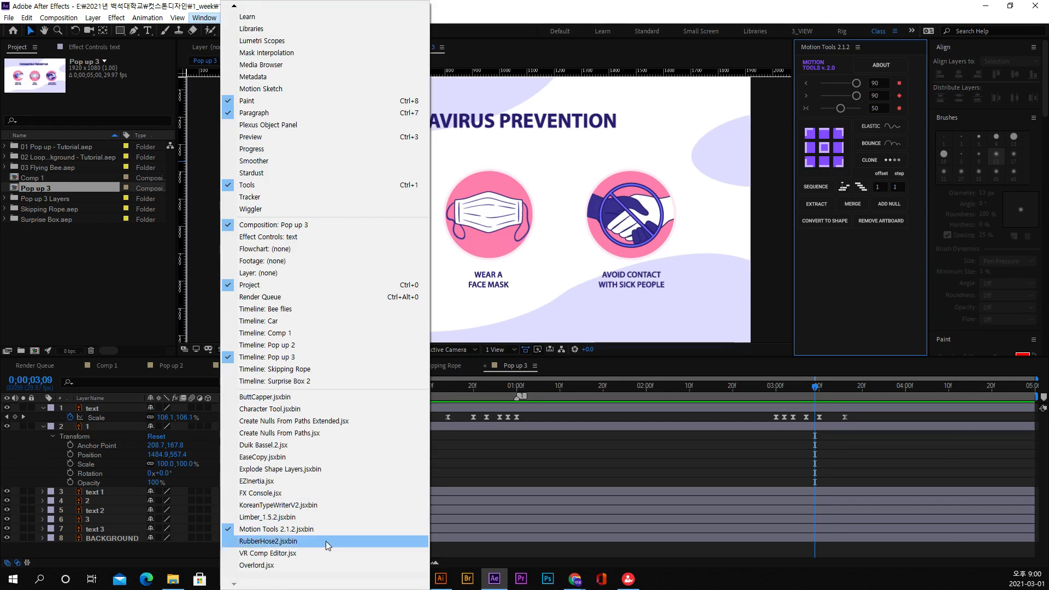
{"action": "left_click", "coordinate": [436, 397]}
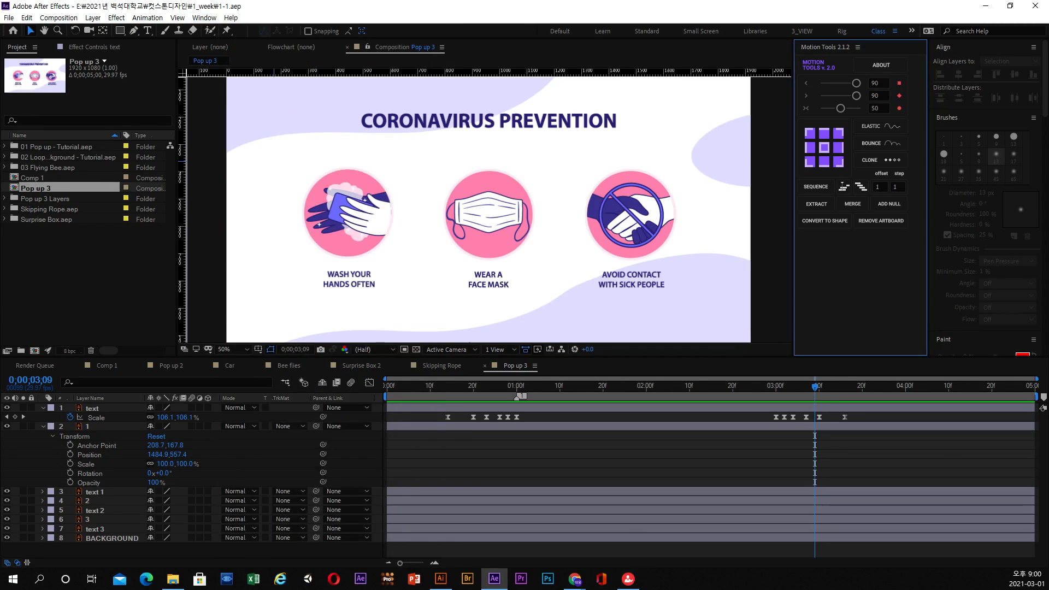
Copy all Scale keyframes of the heading's text layer and paste them onto layer 1's Scale at 0;00;00;12.
{"action": "mouse_move", "coordinate": [436, 398]}
{"action": "left_mouse_down"}
{"action": "mouse_move", "coordinate": [460, 387]}
{"action": "mouse_move", "coordinate": [849, 400]}
{"action": "mouse_move", "coordinate": [438, 400]}
{"action": "left_mouse_up"}
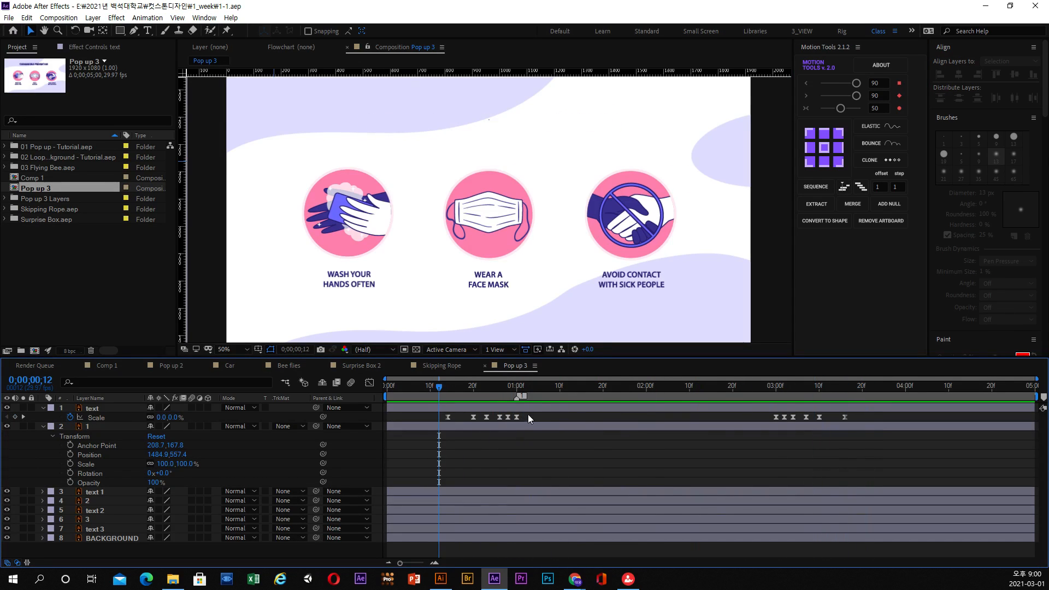
{"action": "left_click_drag", "start_coordinate": [528, 414], "coordinate": [372, 417]}
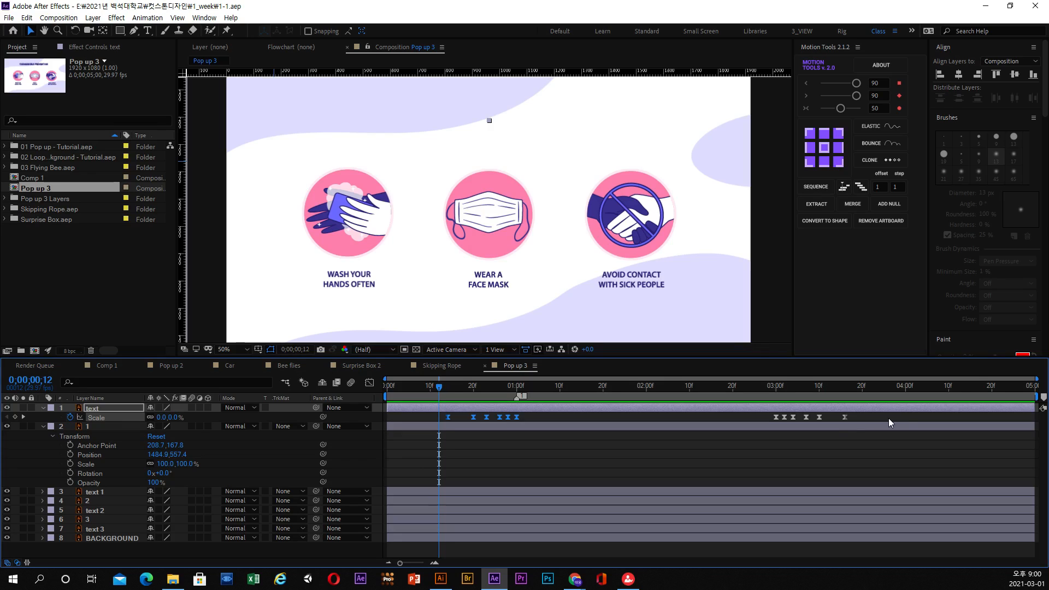
{"action": "left_click_drag", "start_coordinate": [888, 418], "coordinate": [403, 416]}
{"action": "left_click", "coordinate": [75, 465]}
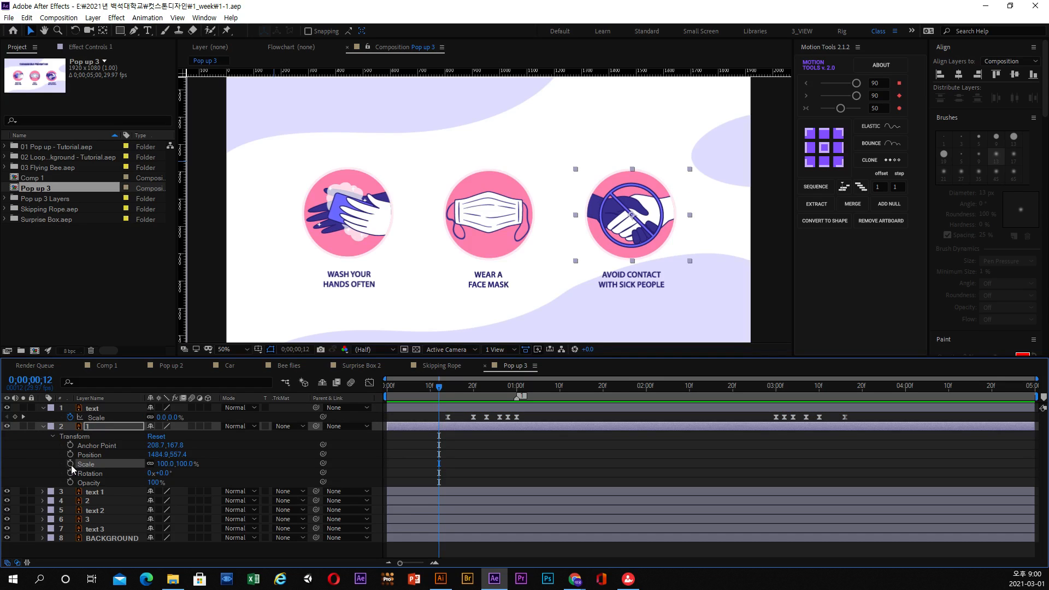
{"action": "key", "text": "ctrl+v"}
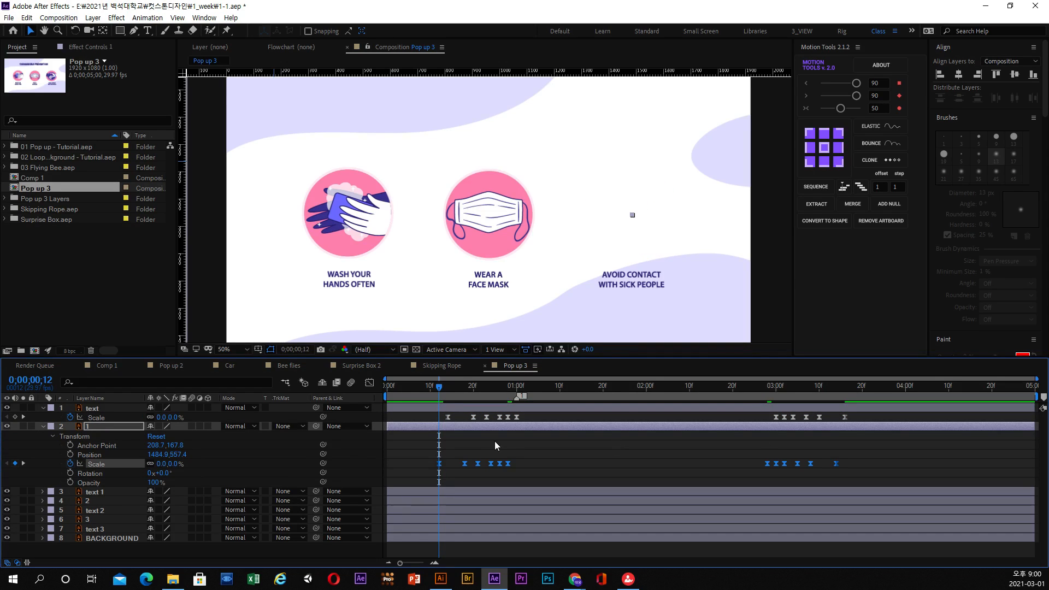
Shift layer 1's opening Scale keyframes to start at about 0;00;00;23 and its closing keyframes to start at 0;00;03;00.
{"action": "left_click", "coordinate": [443, 388]}
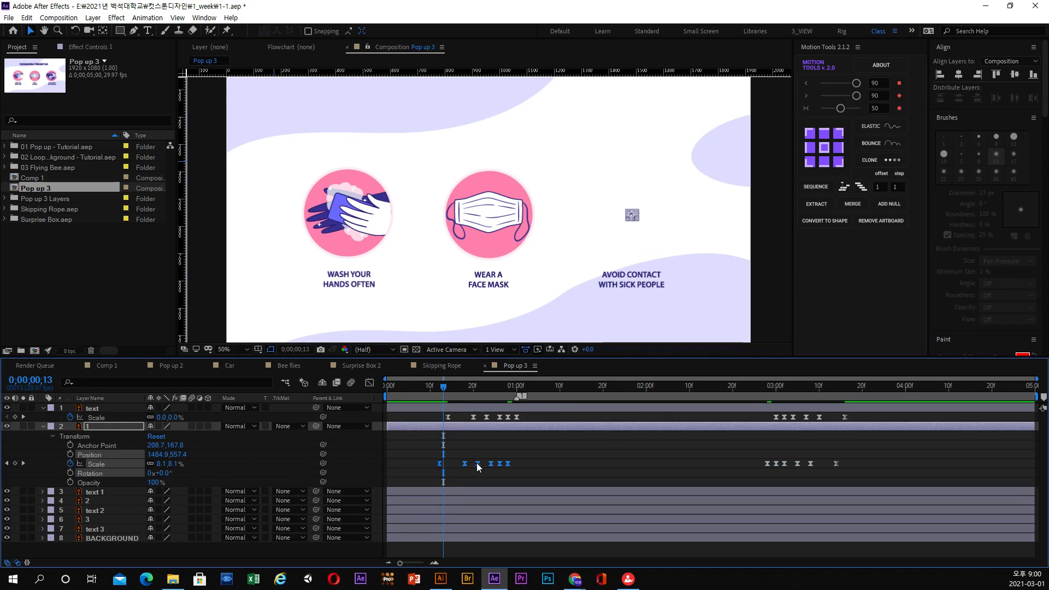
{"action": "left_click", "coordinate": [483, 463]}
{"action": "left_click_drag", "start_coordinate": [520, 461], "coordinate": [487, 466]}
{"action": "left_click_drag", "start_coordinate": [473, 394], "coordinate": [847, 397]}
{"action": "left_click_drag", "start_coordinate": [854, 453], "coordinate": [776, 463]}
{"action": "left_click", "coordinate": [778, 390]}
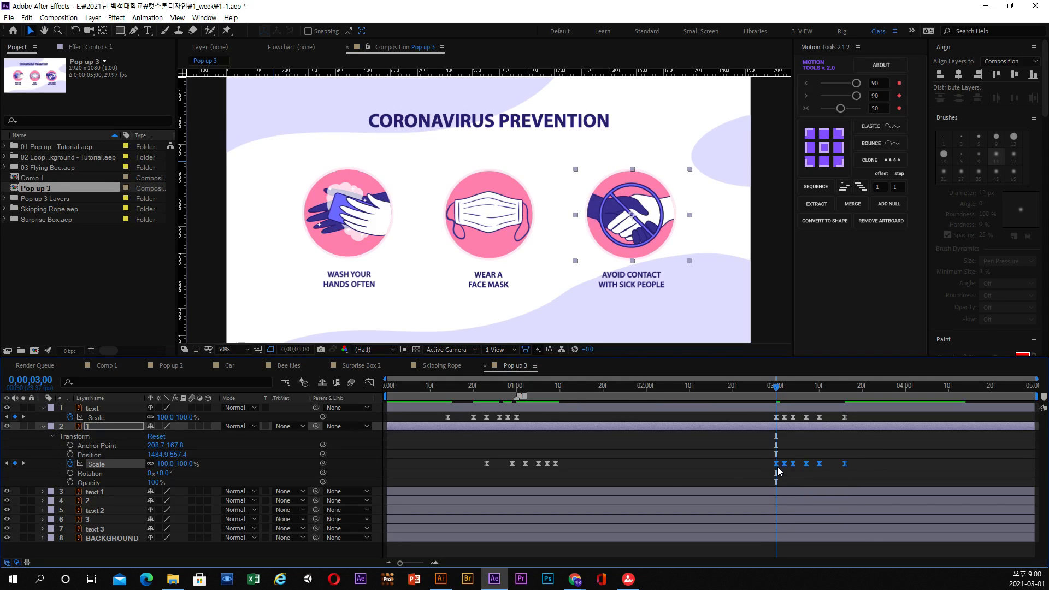
{"action": "left_click", "coordinate": [732, 466]}
Collapse layer 1's properties and move layer 3 directly beneath the heading's text layer.
{"action": "left_click", "coordinate": [91, 427]}
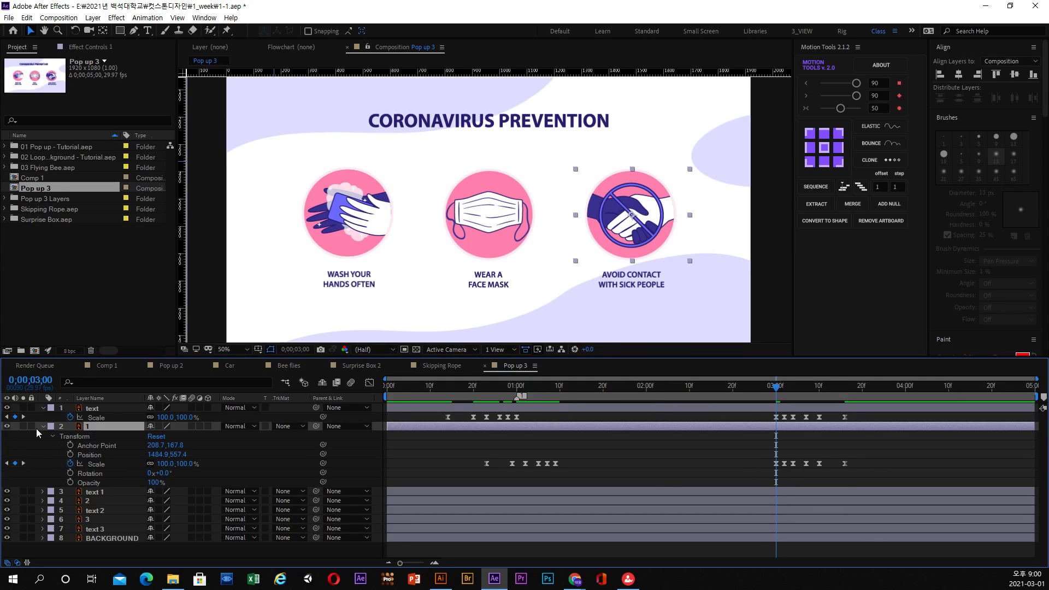
{"action": "left_click", "coordinate": [41, 427]}
{"action": "left_click", "coordinate": [87, 436]}
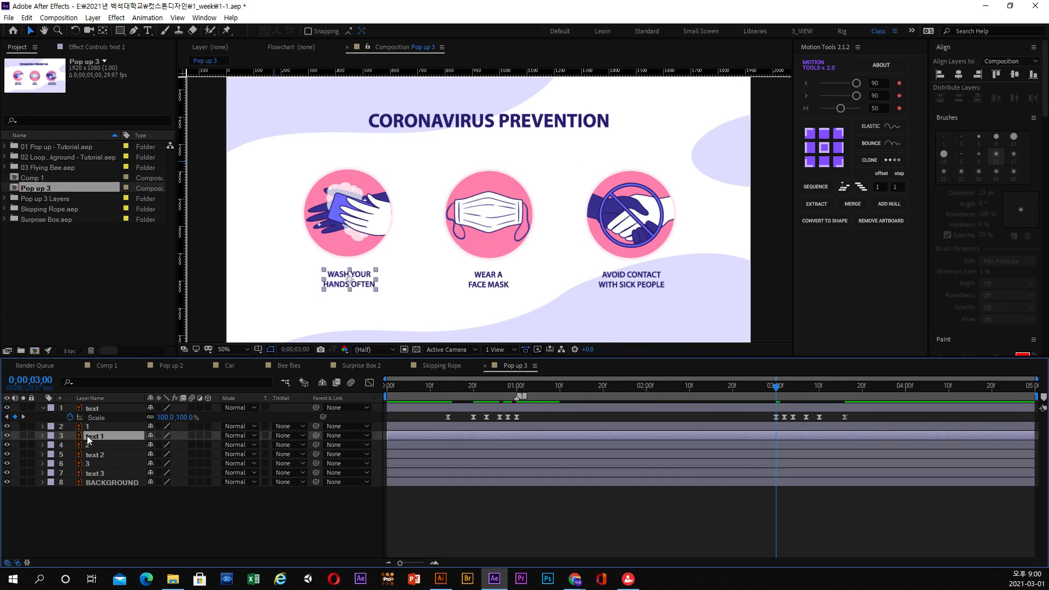
{"action": "left_click", "coordinate": [92, 443]}
{"action": "left_click", "coordinate": [90, 456]}
{"action": "left_click", "coordinate": [92, 464]}
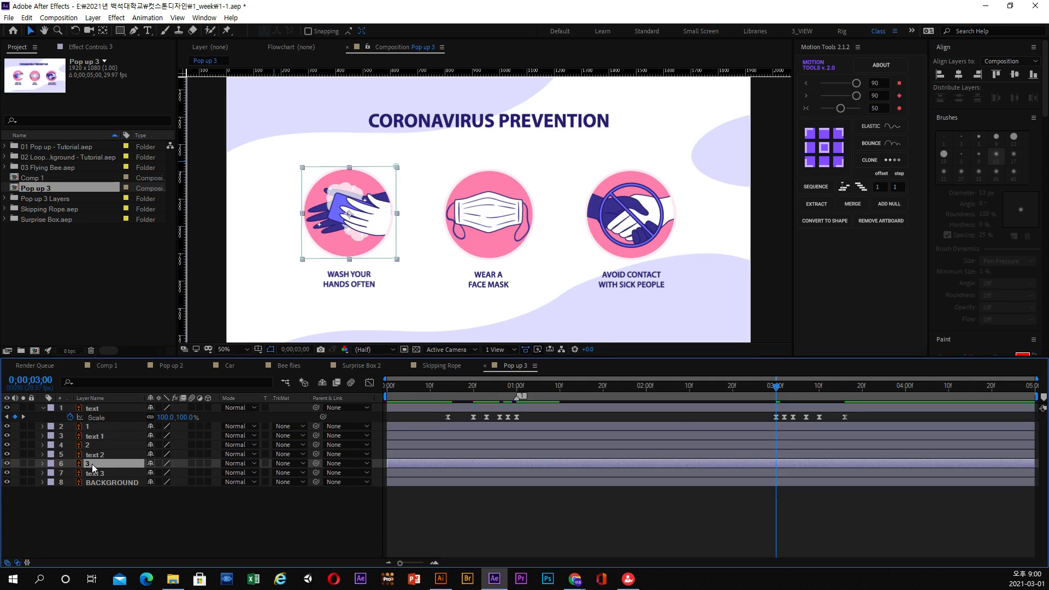
{"action": "left_click_drag", "start_coordinate": [93, 464], "coordinate": [101, 425]}
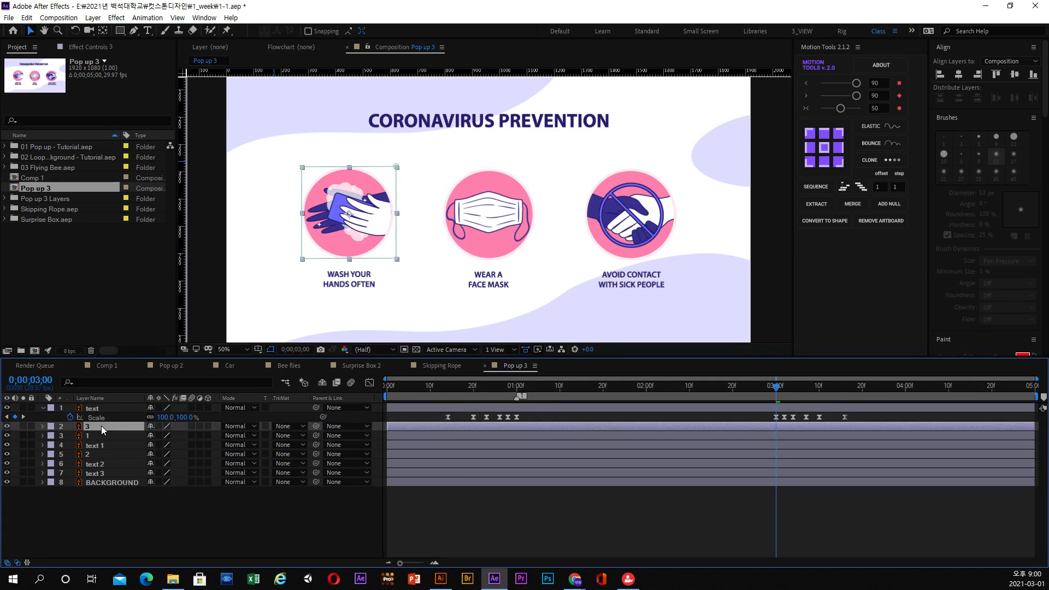
Move layer 1 directly above text 3 and check which icon or caption each layer holds.
{"action": "left_click", "coordinate": [100, 473]}
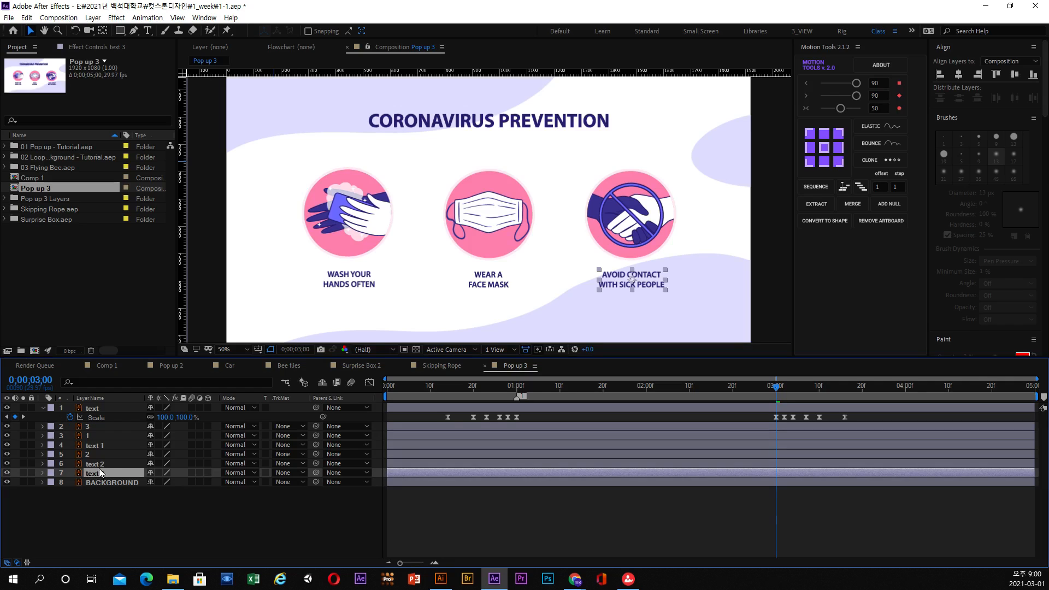
{"action": "left_click", "coordinate": [98, 463]}
{"action": "left_click_drag", "start_coordinate": [92, 446], "coordinate": [99, 472]}
{"action": "left_click", "coordinate": [92, 427]}
{"action": "left_click", "coordinate": [92, 436]}
{"action": "left_click", "coordinate": [94, 447]}
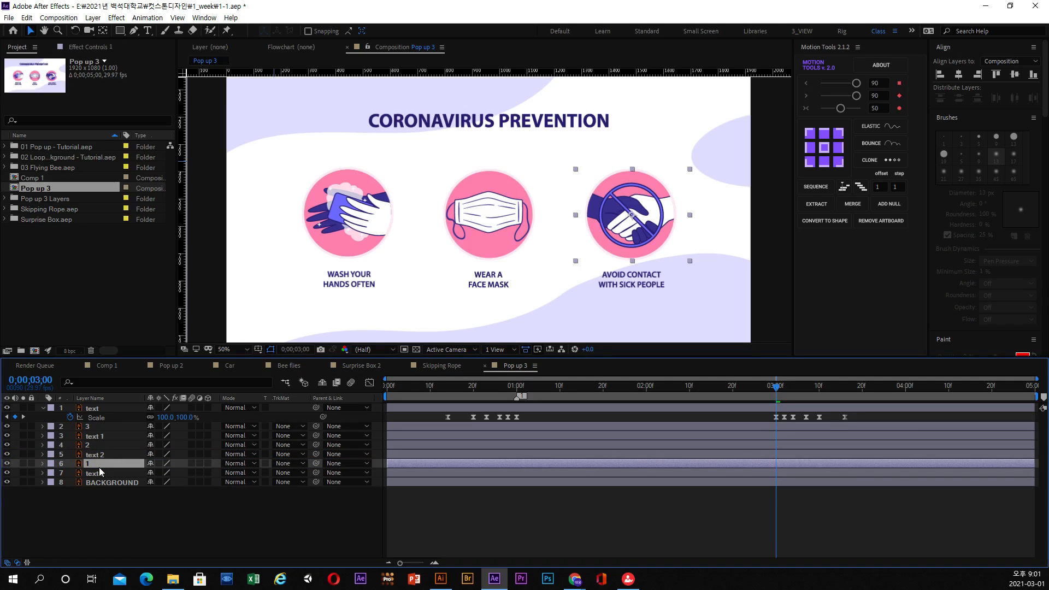
{"action": "left_click", "coordinate": [95, 454]}
{"action": "left_click", "coordinate": [90, 445]}
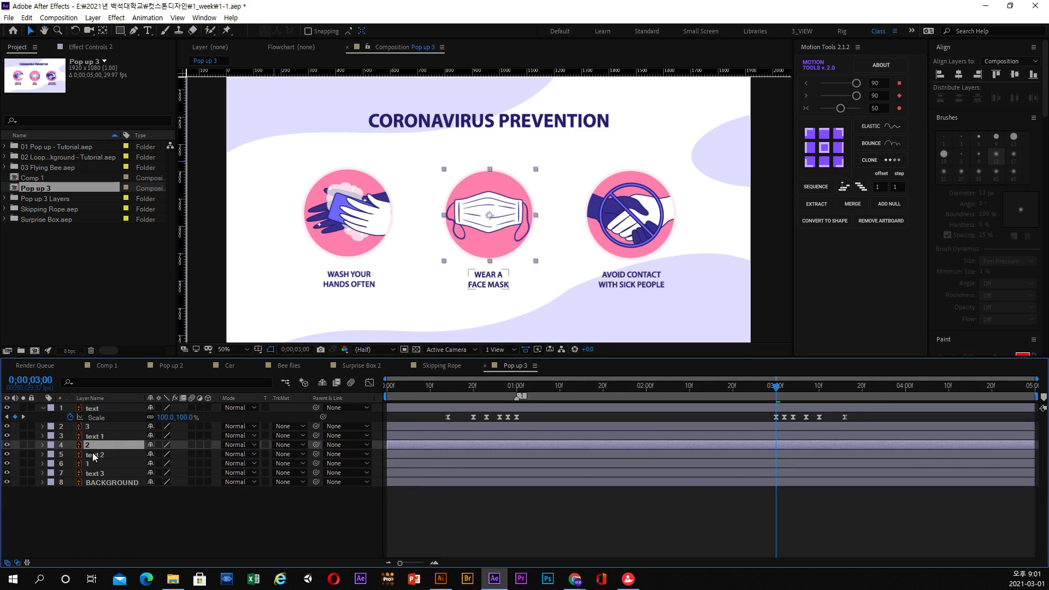
{"action": "left_click", "coordinate": [94, 455]}
{"action": "left_click", "coordinate": [95, 464]}
{"action": "left_click", "coordinate": [107, 471]}
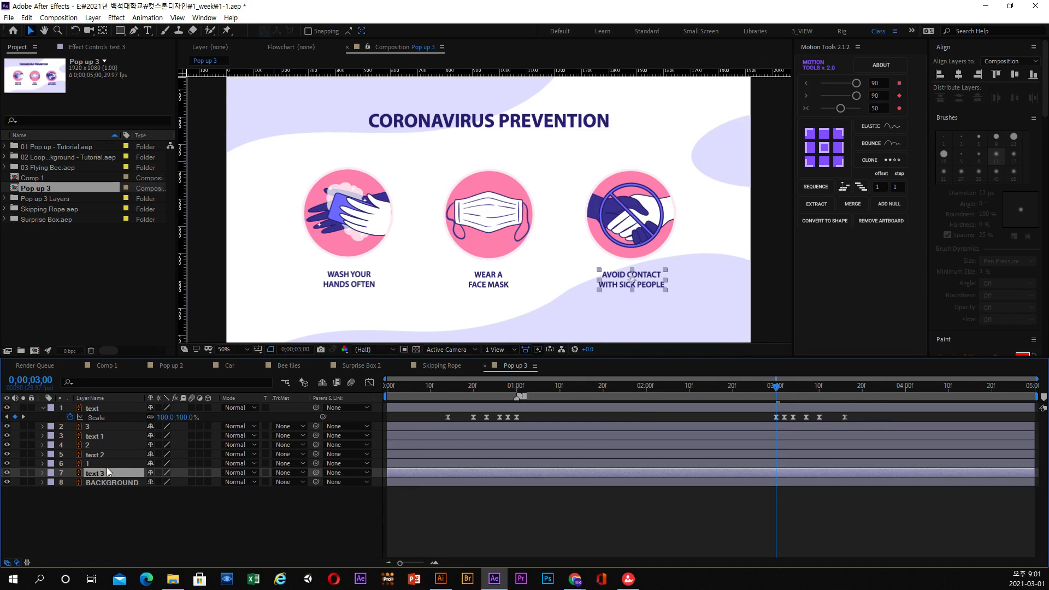
Reveal the Scale property of layers 3 and 1 in the timeline.
{"action": "left_click", "coordinate": [95, 430]}
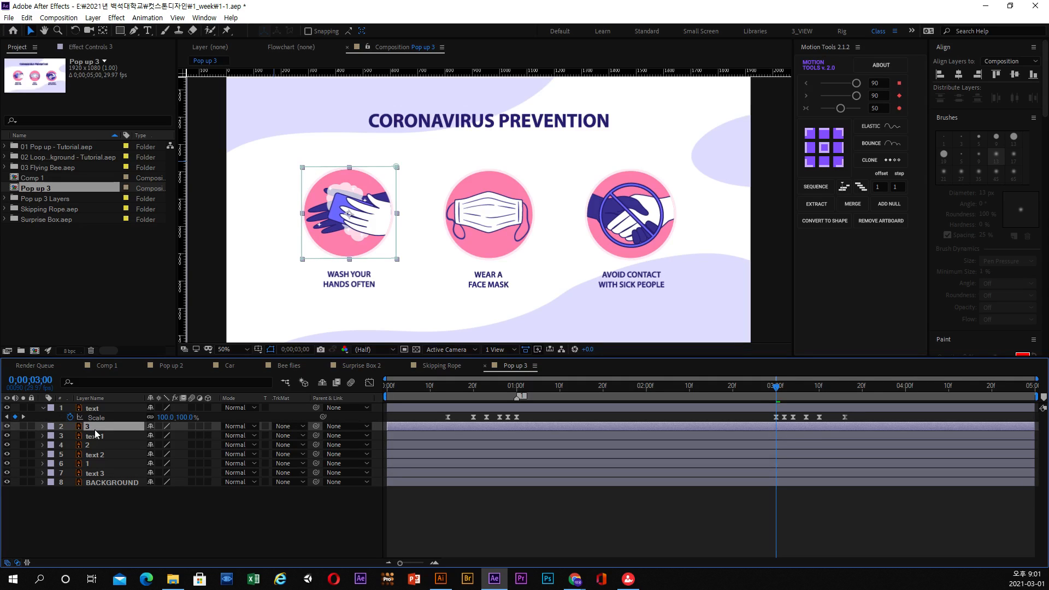
{"action": "key", "text": "s"}
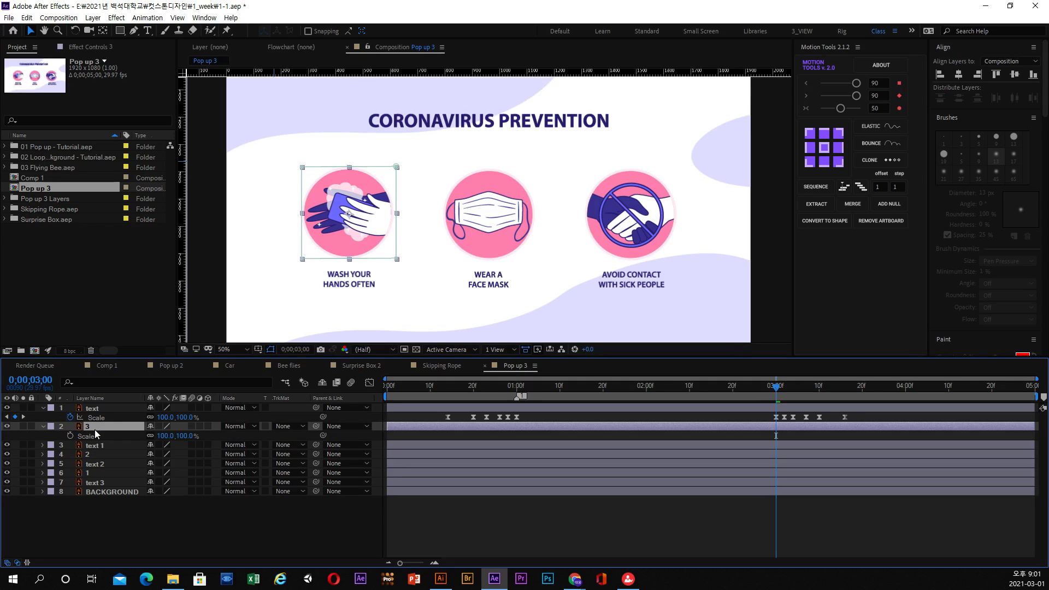
{"action": "left_click", "coordinate": [448, 388]}
{"action": "left_click", "coordinate": [93, 483]}
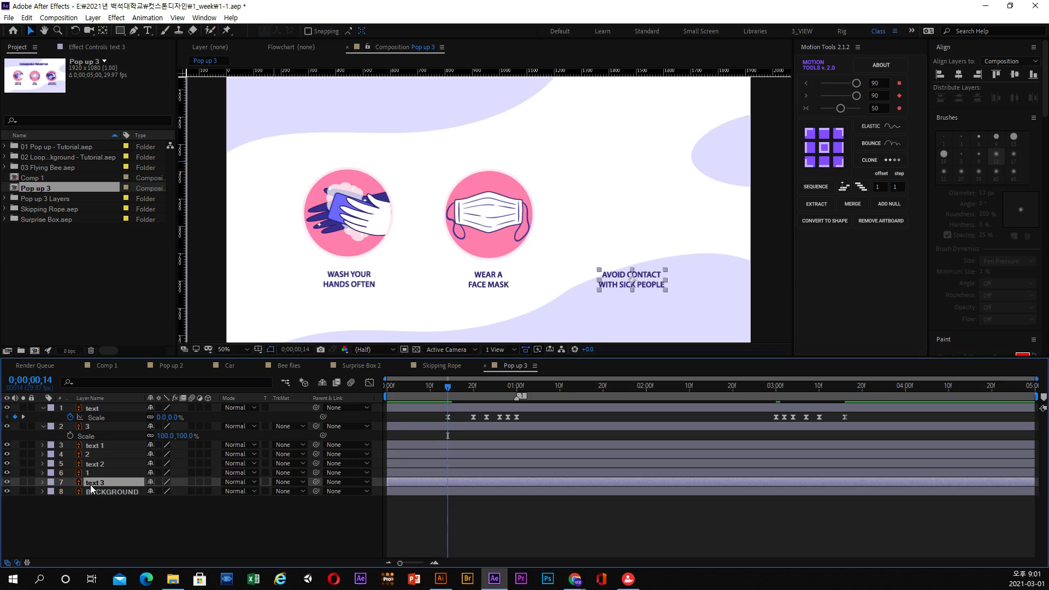
{"action": "left_click", "coordinate": [91, 475]}
{"action": "left_click_drag", "start_coordinate": [580, 385], "coordinate": [625, 386]}
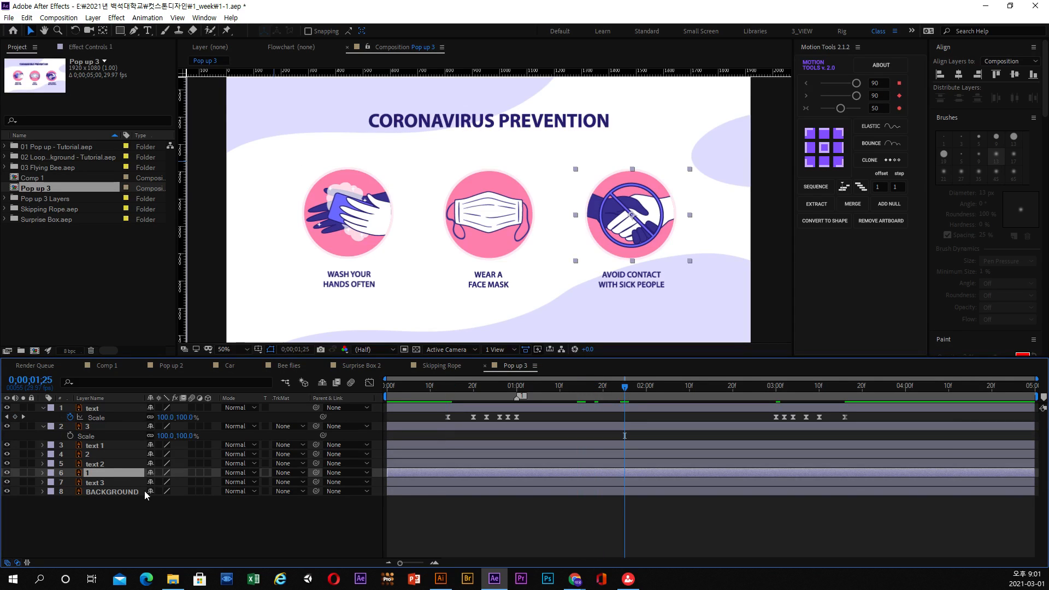
{"action": "key", "text": "s"}
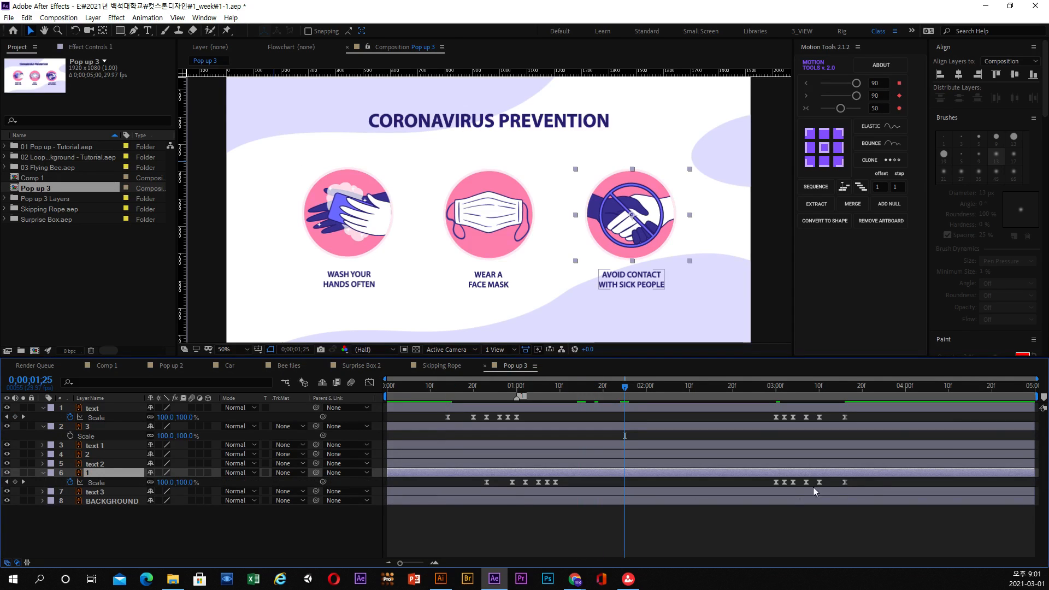
Copy the heading's Scale keyframes to layer 3's Scale property, starting at 0;00;00;26, and preview the result.
{"action": "left_click_drag", "start_coordinate": [870, 480], "coordinate": [421, 481]}
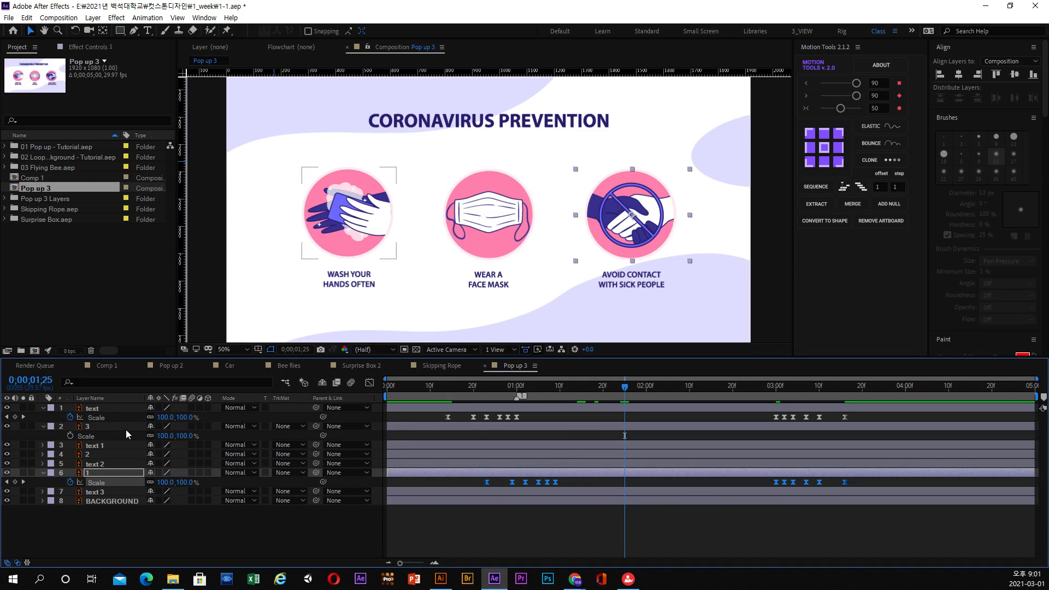
{"action": "left_click", "coordinate": [91, 426]}
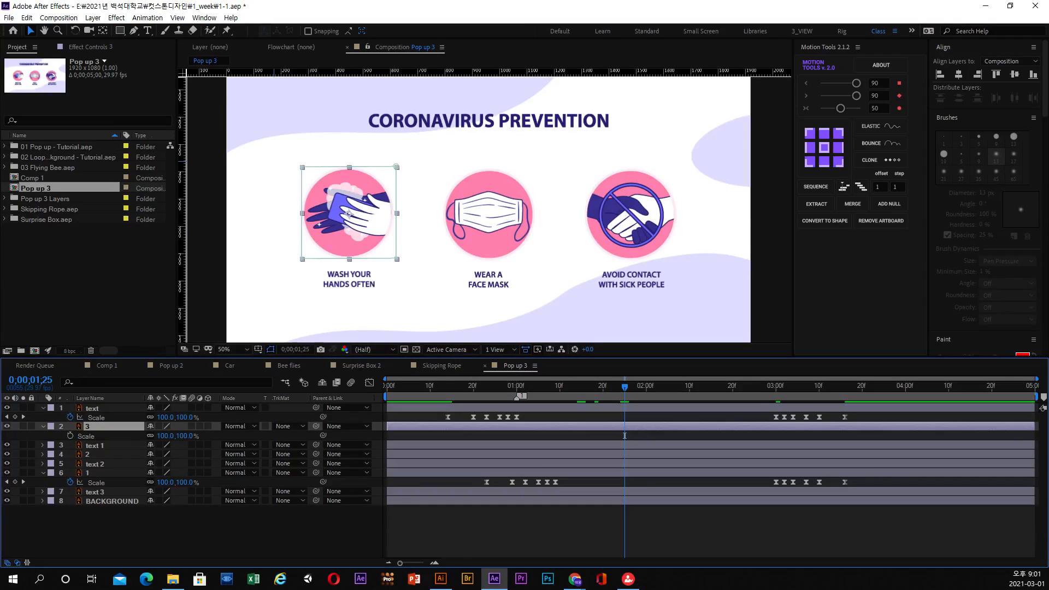
{"action": "left_click_drag", "start_coordinate": [509, 389], "coordinate": [447, 392]}
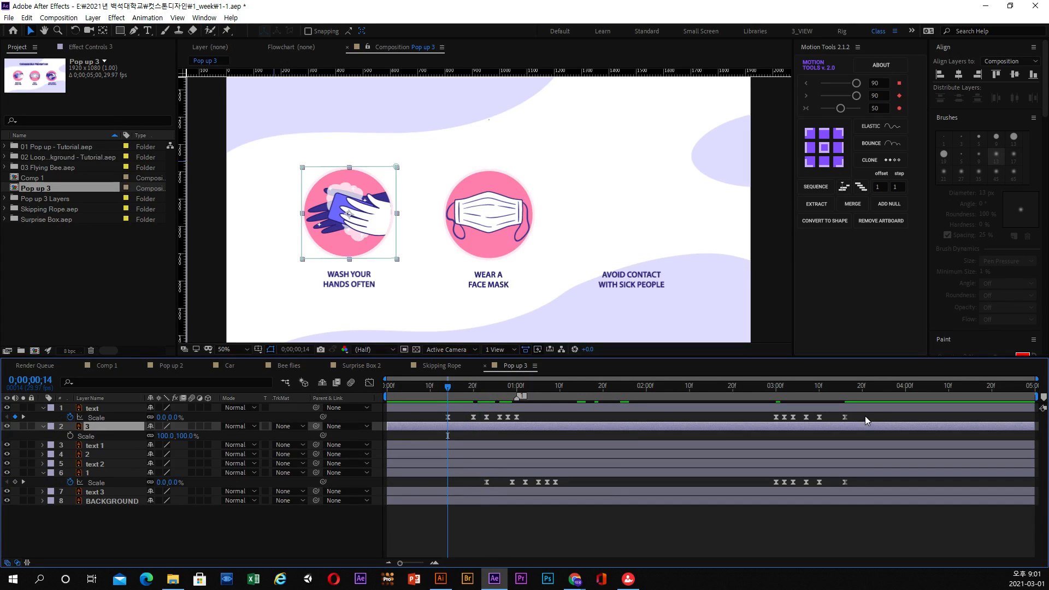
{"action": "left_click_drag", "start_coordinate": [866, 417], "coordinate": [405, 417]}
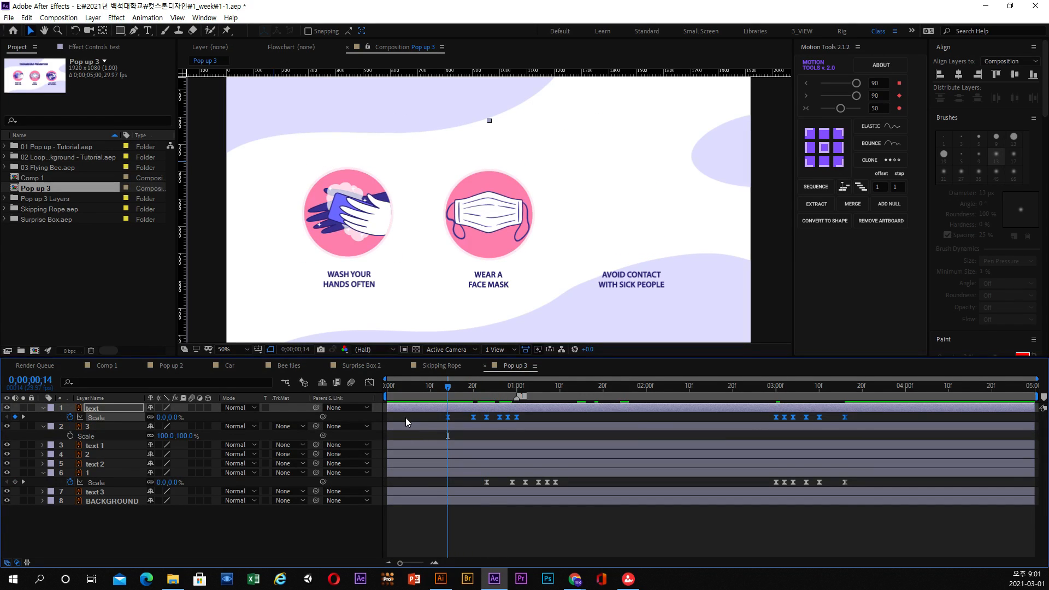
{"action": "left_click_drag", "start_coordinate": [483, 388], "coordinate": [501, 393]}
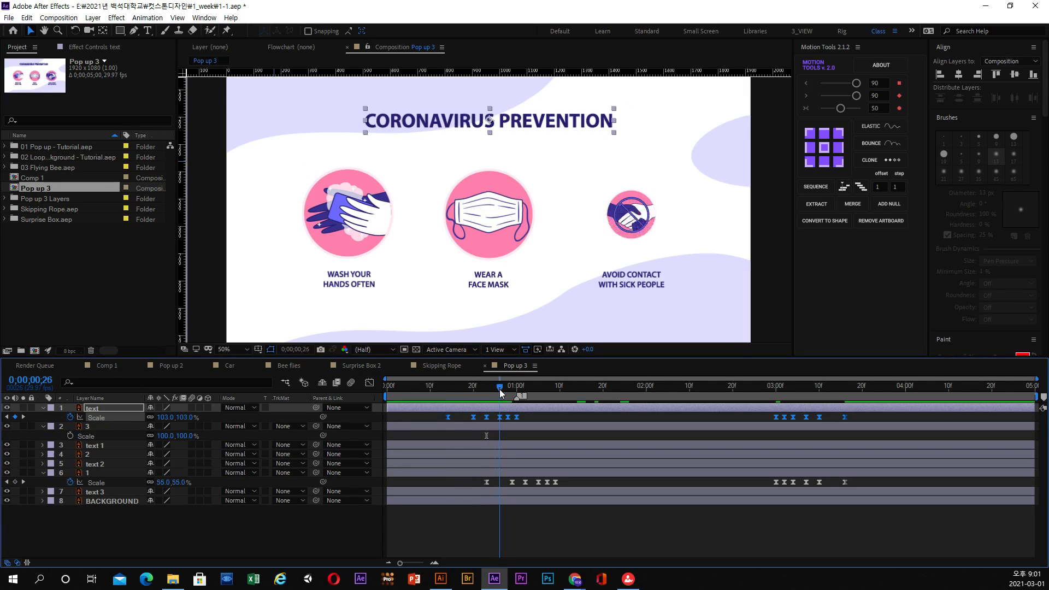
{"action": "left_click", "coordinate": [96, 436]}
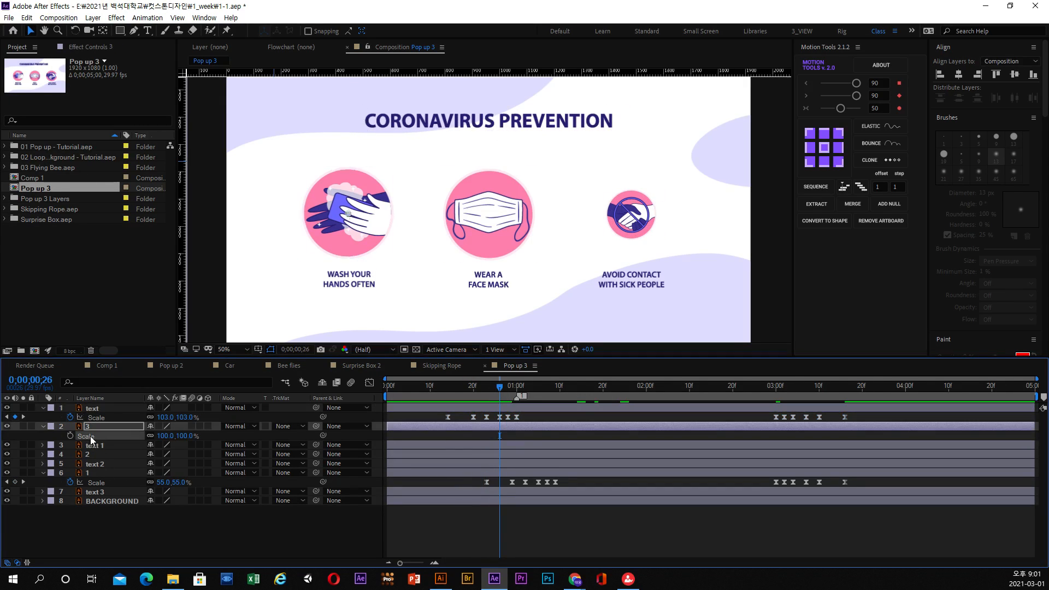
{"action": "key", "text": "ctrl+v"}
{"action": "key", "text": "space"}
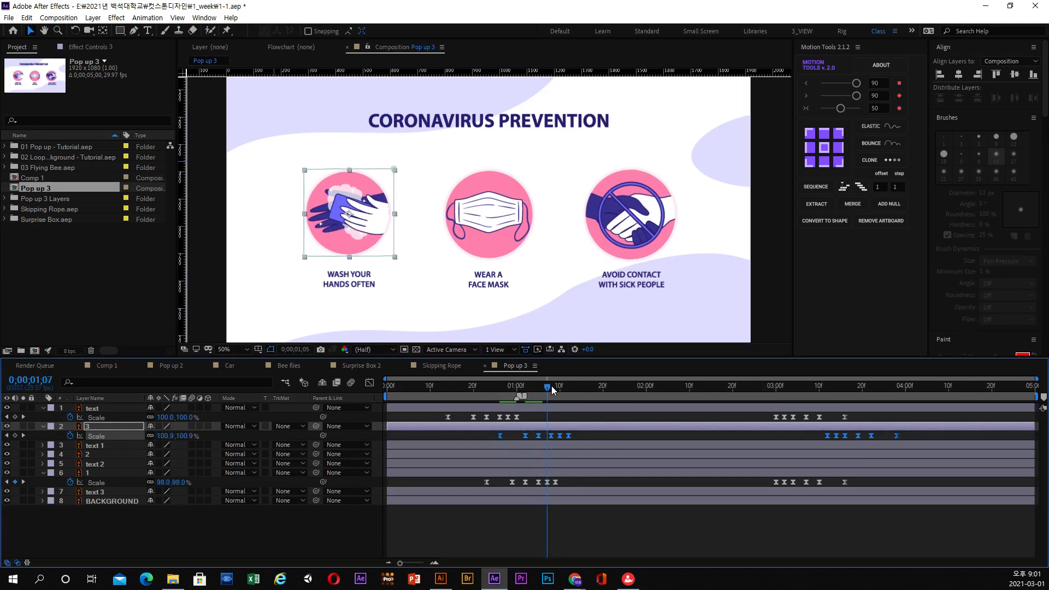
Reveal text 1's Scale property and paste the pop-up keyframes there starting at 0;00;01;02.
{"action": "left_click_drag", "start_coordinate": [626, 390], "coordinate": [500, 396]}
{"action": "left_click", "coordinate": [96, 444]}
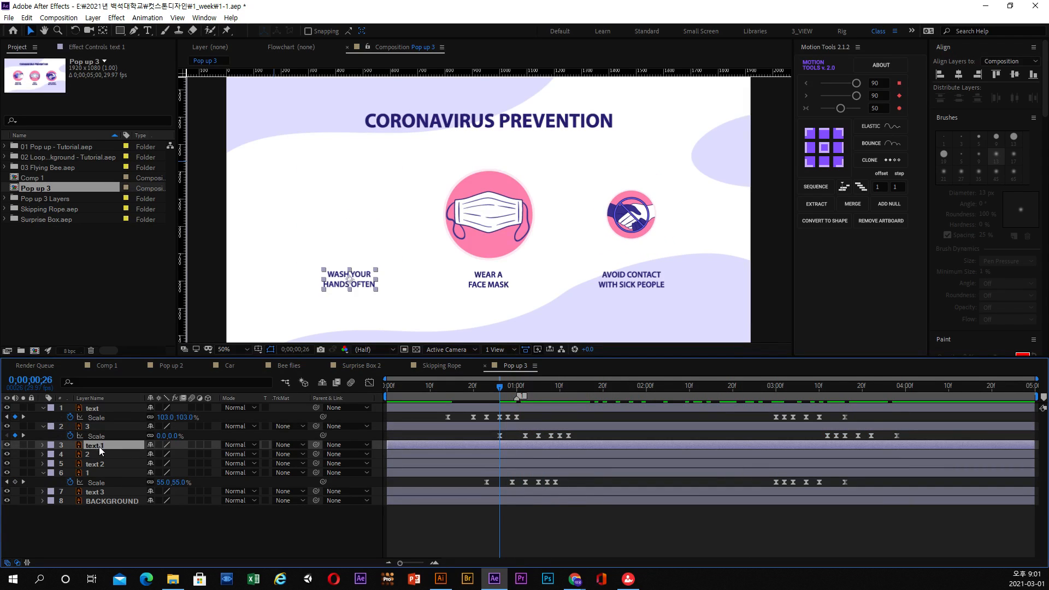
{"action": "key", "text": "s"}
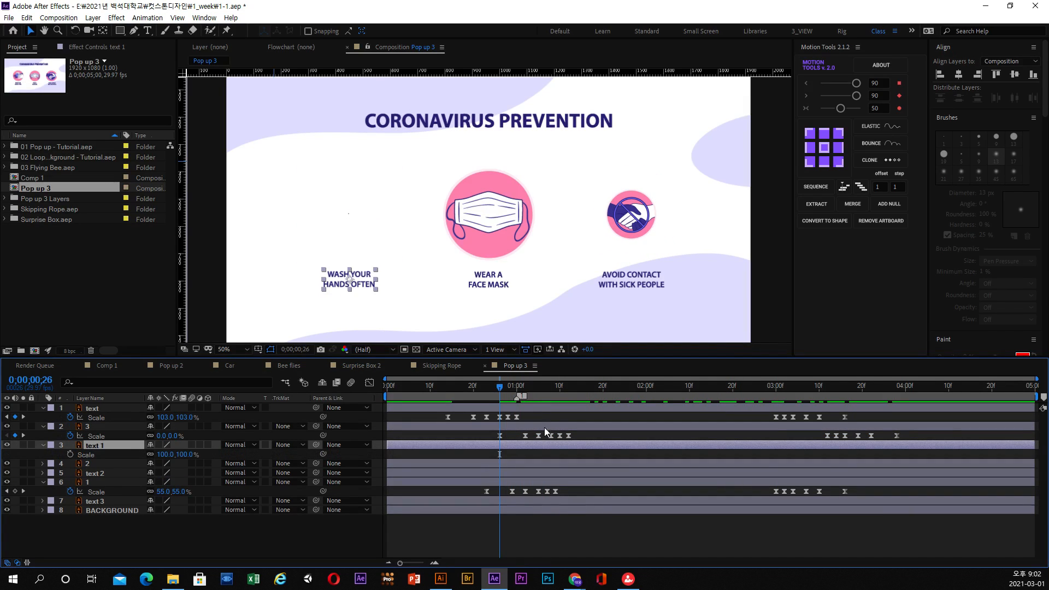
{"action": "left_click_drag", "start_coordinate": [496, 388], "coordinate": [525, 388]}
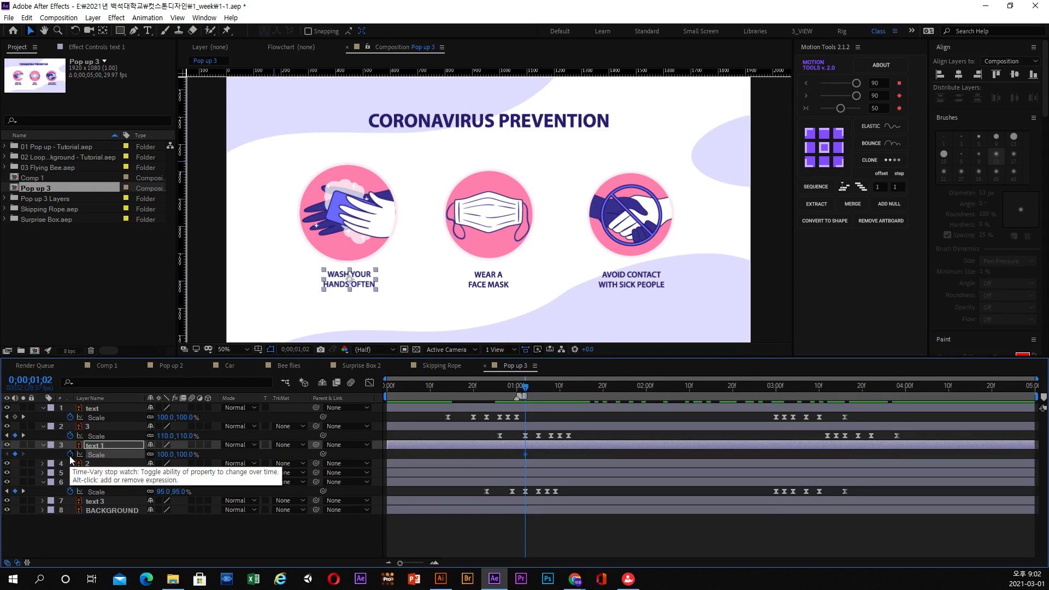
{"action": "key", "text": "ctrl+v"}
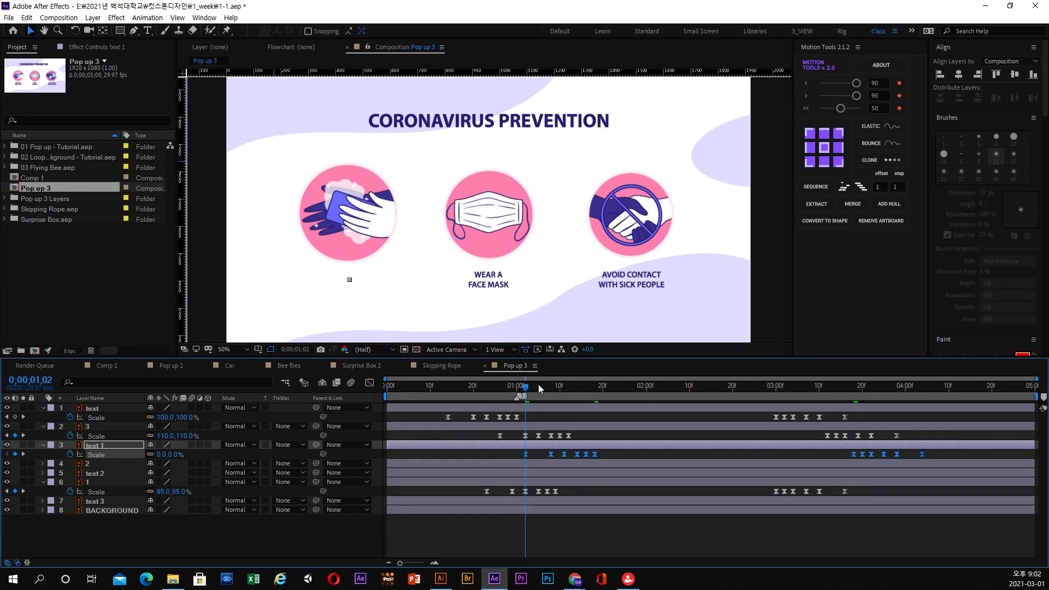
{"action": "left_click_drag", "start_coordinate": [539, 389], "coordinate": [626, 392]}
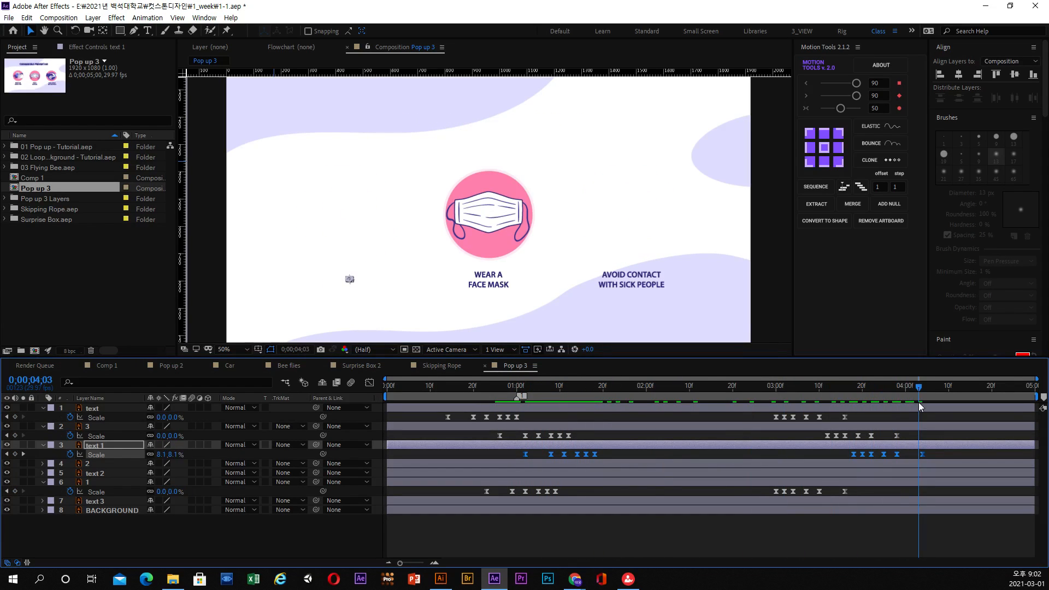
Give layer 2 the same pop-up by pasting the Scale keyframes starting at 0;00;01;08.
{"action": "left_click", "coordinate": [517, 463]}
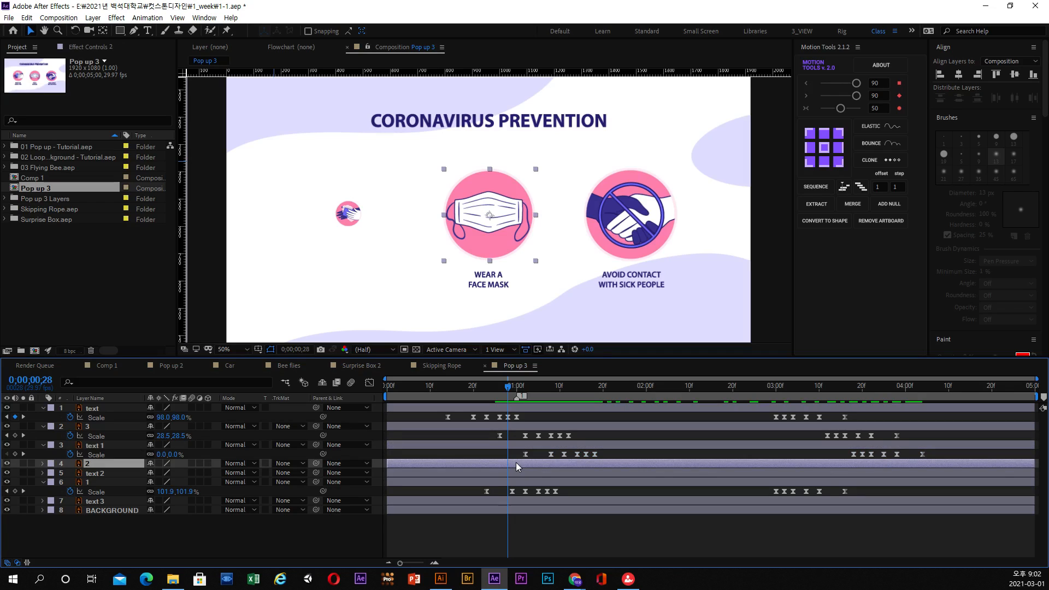
{"action": "key", "text": "s"}
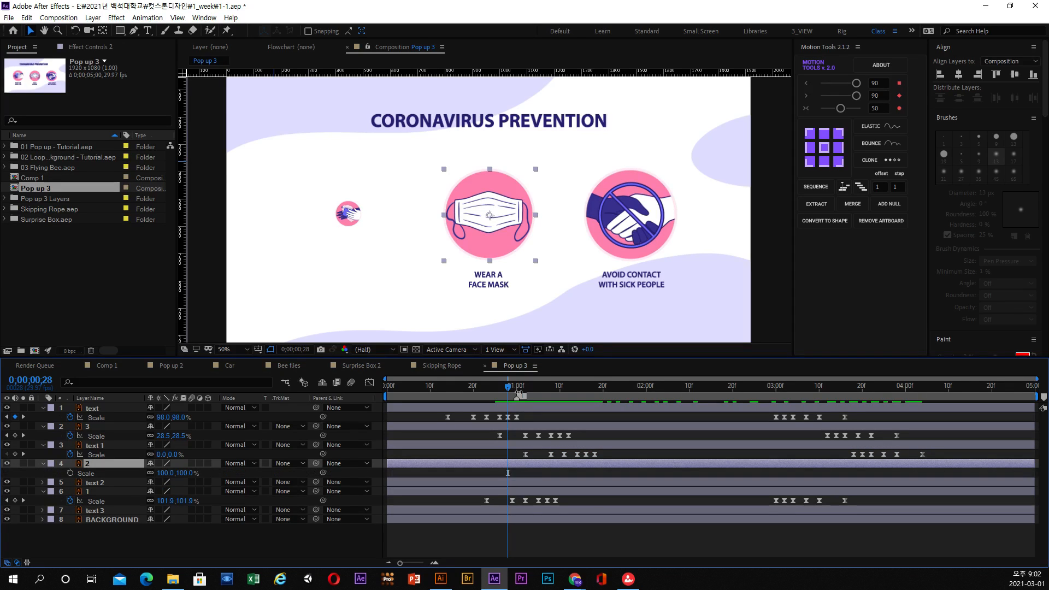
{"action": "mouse_move", "coordinate": [542, 386]}
{"action": "left_mouse_down"}
{"action": "mouse_move", "coordinate": [515, 390]}
{"action": "mouse_move", "coordinate": [551, 389]}
{"action": "left_mouse_up"}
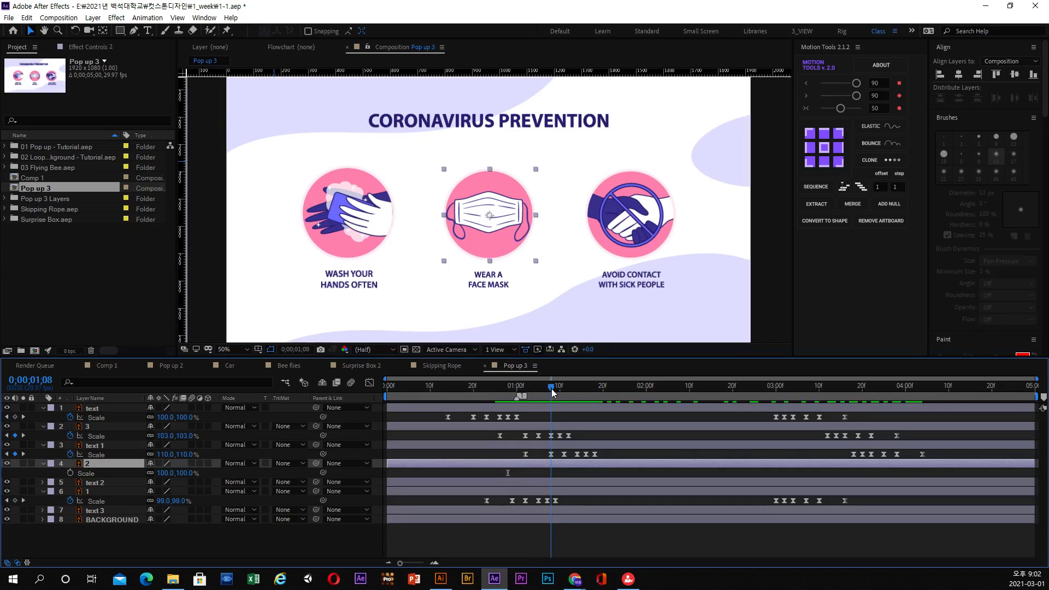
{"action": "left_click", "coordinate": [71, 473]}
{"action": "key", "text": "ctrl+v"}
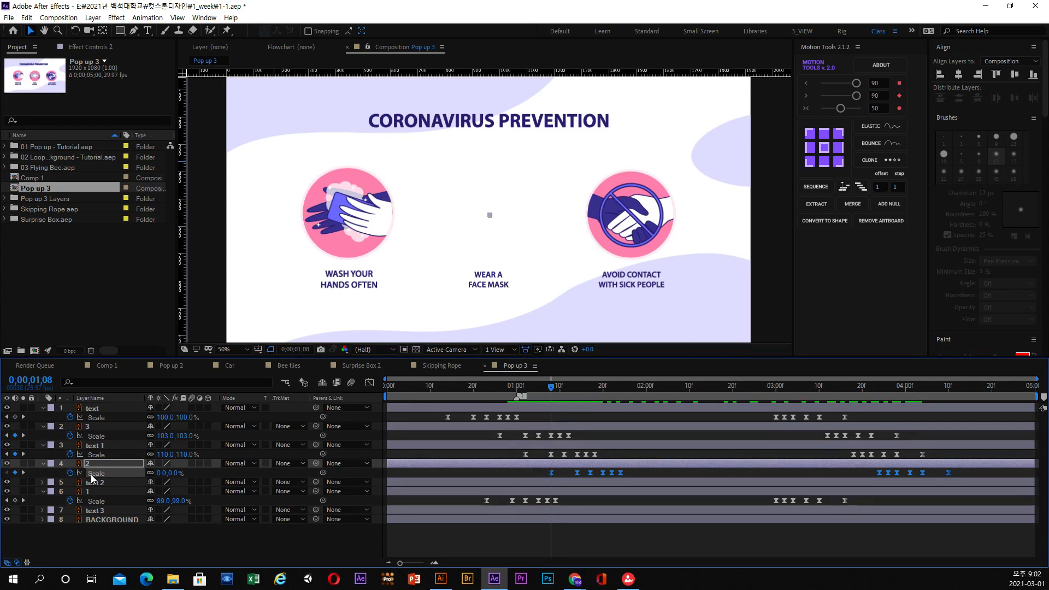
{"action": "left_click_drag", "start_coordinate": [497, 388], "coordinate": [646, 388]}
Paste the Scale keyframes onto text 2 and shift them to start at about 0;00;01;15.
{"action": "left_click", "coordinate": [549, 483]}
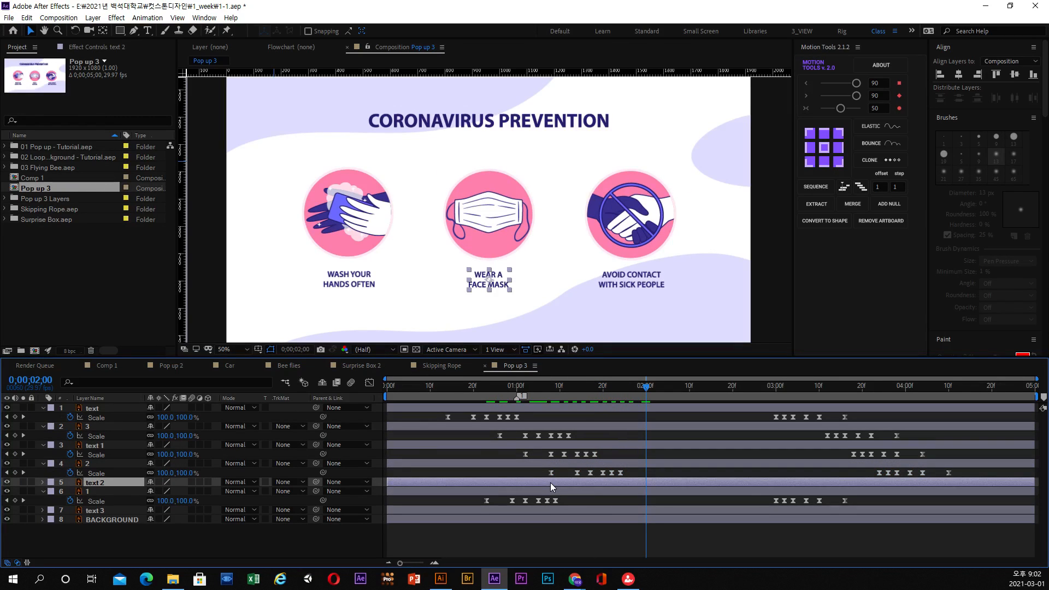
{"action": "key", "text": "s"}
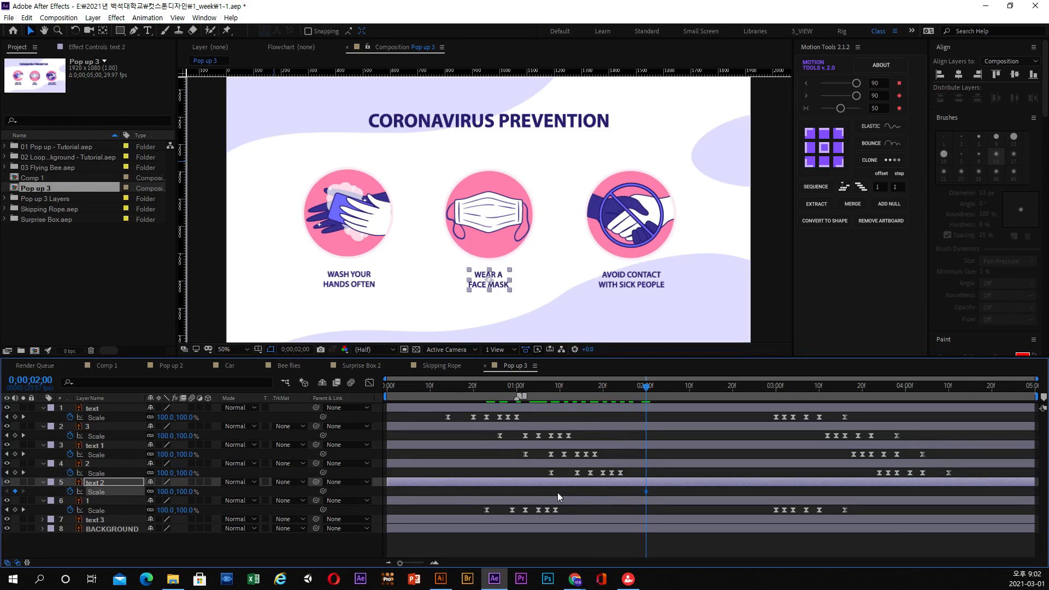
{"action": "key", "text": "ctrl+v"}
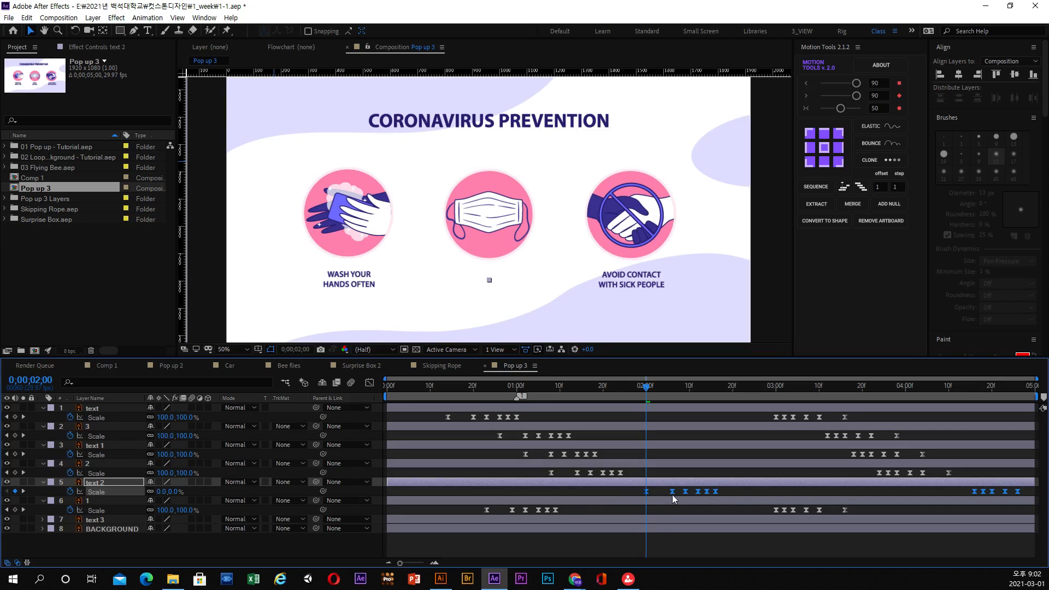
{"action": "left_click_drag", "start_coordinate": [672, 494], "coordinate": [608, 496]}
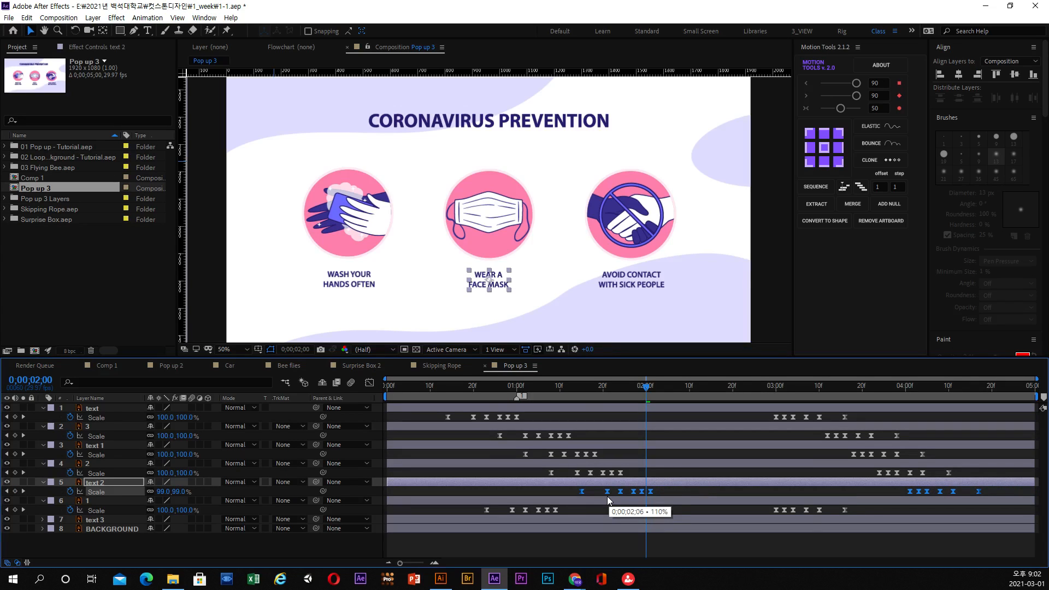
Shift all of layer 1's Scale keyframes so the opening set starts at about 0;00;01;21.
{"action": "left_click_drag", "start_coordinate": [490, 388], "coordinate": [641, 401]}
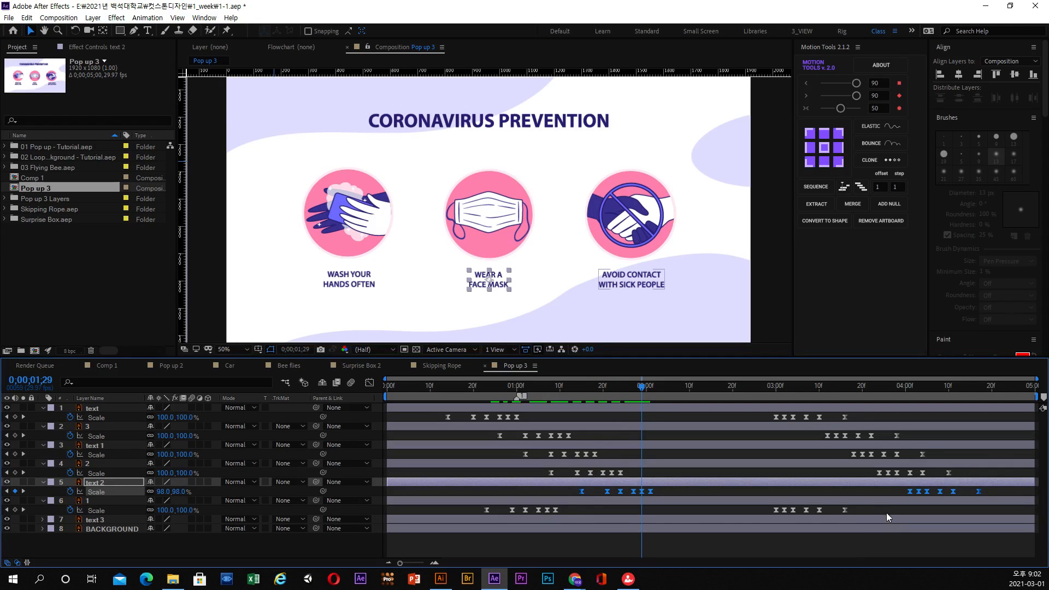
{"action": "left_click_drag", "start_coordinate": [886, 512], "coordinate": [500, 512]}
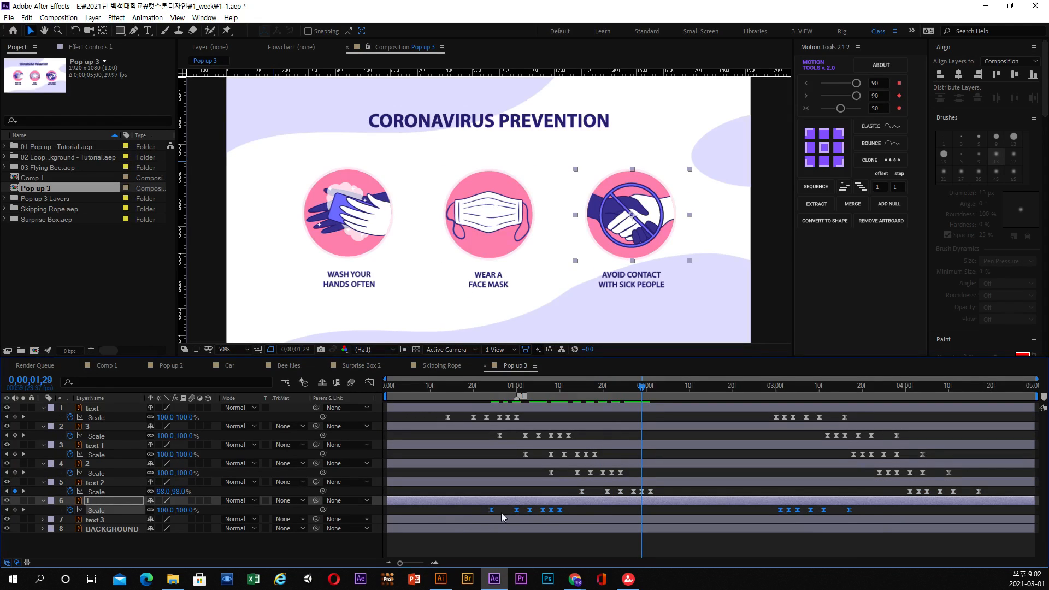
{"action": "left_click_drag", "start_coordinate": [575, 514], "coordinate": [609, 516]}
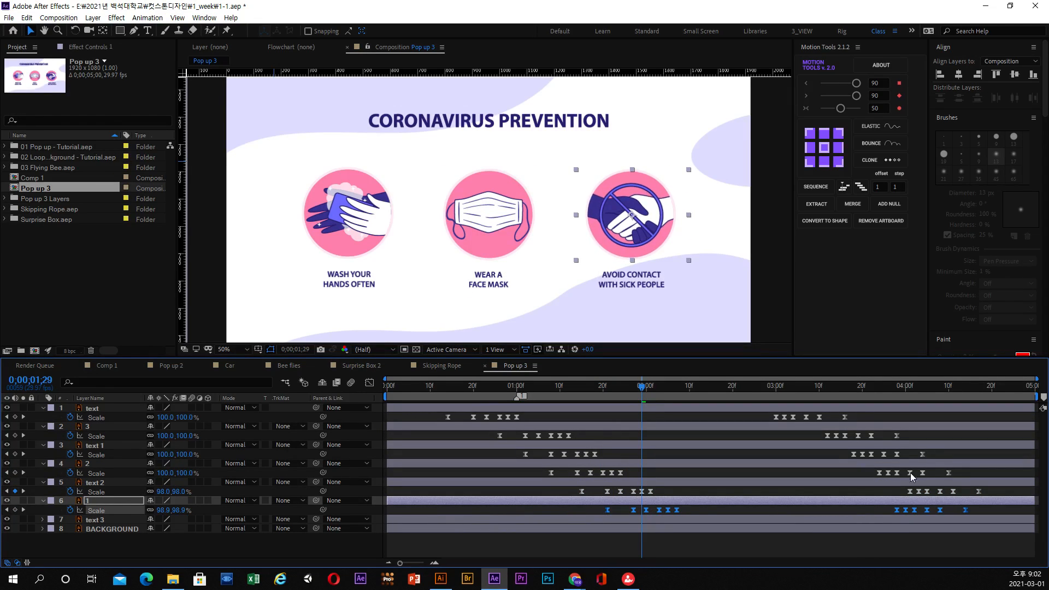
Align the closing Scale keyframes of text 2, 2, text 1, 3 and the heading with layer 1's, starting at about 0;00;03;28.
{"action": "left_click_drag", "start_coordinate": [981, 493], "coordinate": [898, 496]}
{"action": "left_click", "coordinate": [905, 386]}
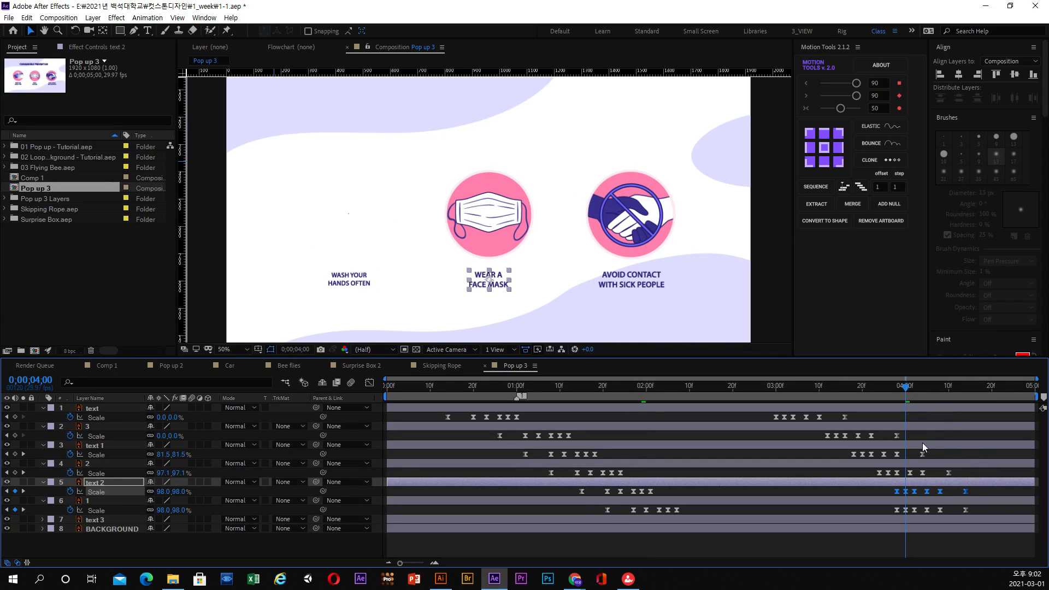
{"action": "left_click_drag", "start_coordinate": [985, 470], "coordinate": [895, 474]}
{"action": "left_click", "coordinate": [947, 446]}
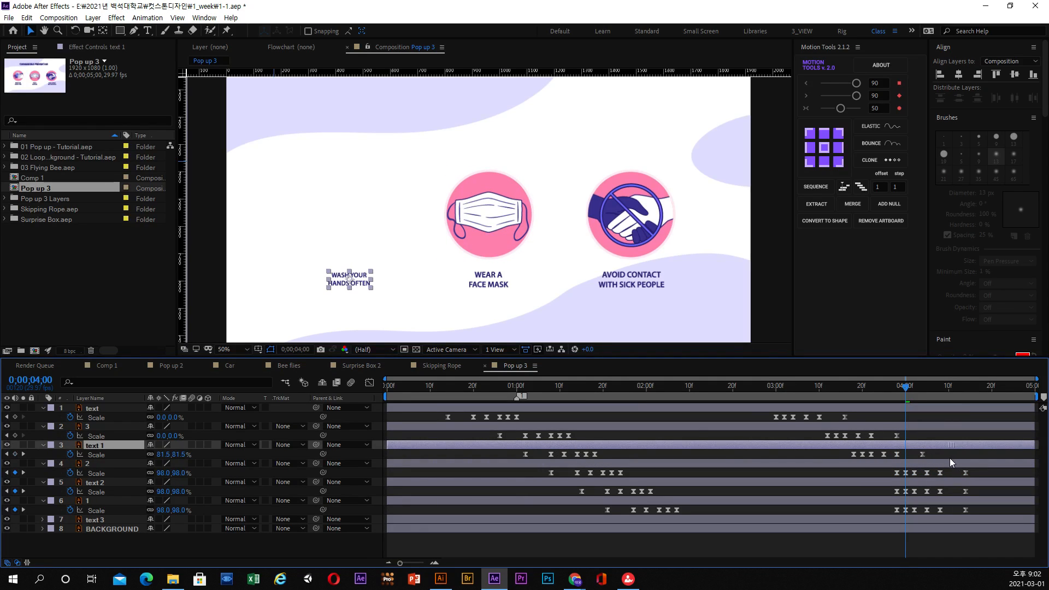
{"action": "left_click_drag", "start_coordinate": [953, 451], "coordinate": [896, 437]}
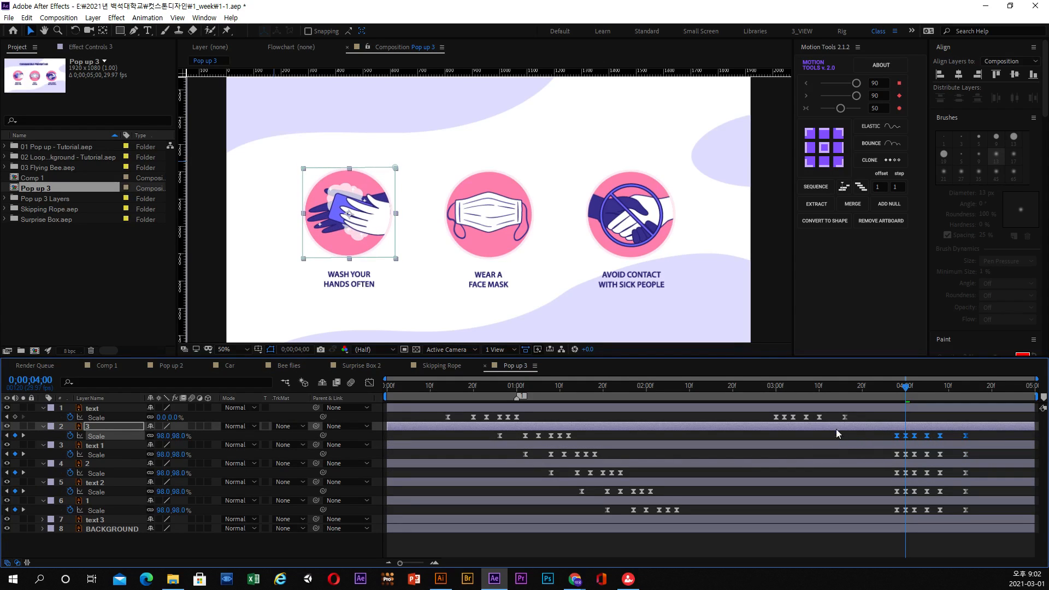
{"action": "left_click_drag", "start_coordinate": [833, 416], "coordinate": [659, 390]}
Reveal text 3's Scale property and copy all of layer 1's Scale keyframes to it at 0;00;01;21.
{"action": "left_click", "coordinate": [621, 283]}
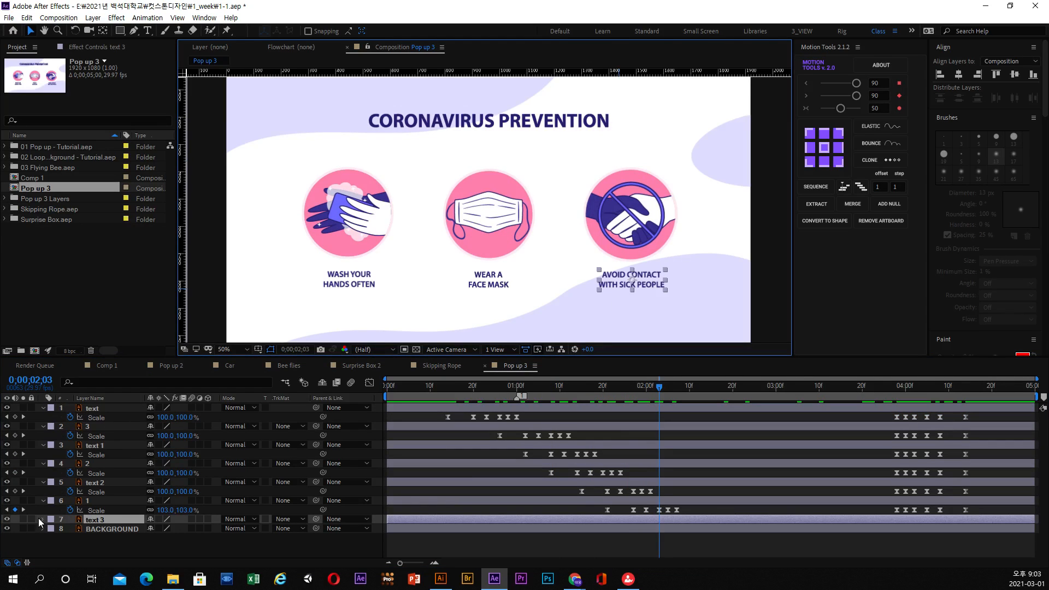
{"action": "key", "text": "s"}
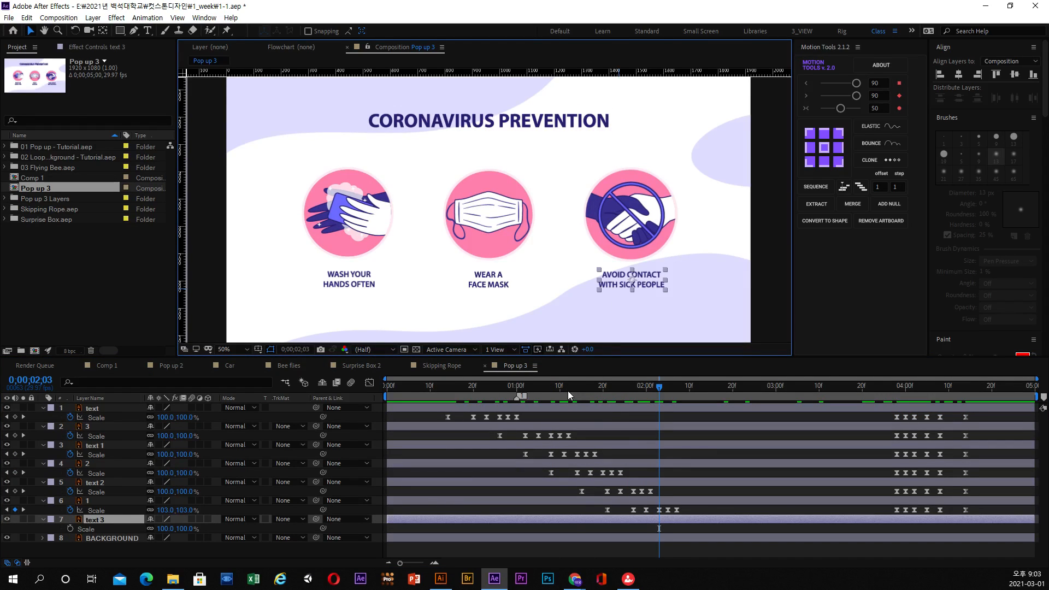
{"action": "left_click_drag", "start_coordinate": [568, 392], "coordinate": [605, 392]}
{"action": "left_click_drag", "start_coordinate": [691, 508], "coordinate": [643, 513]}
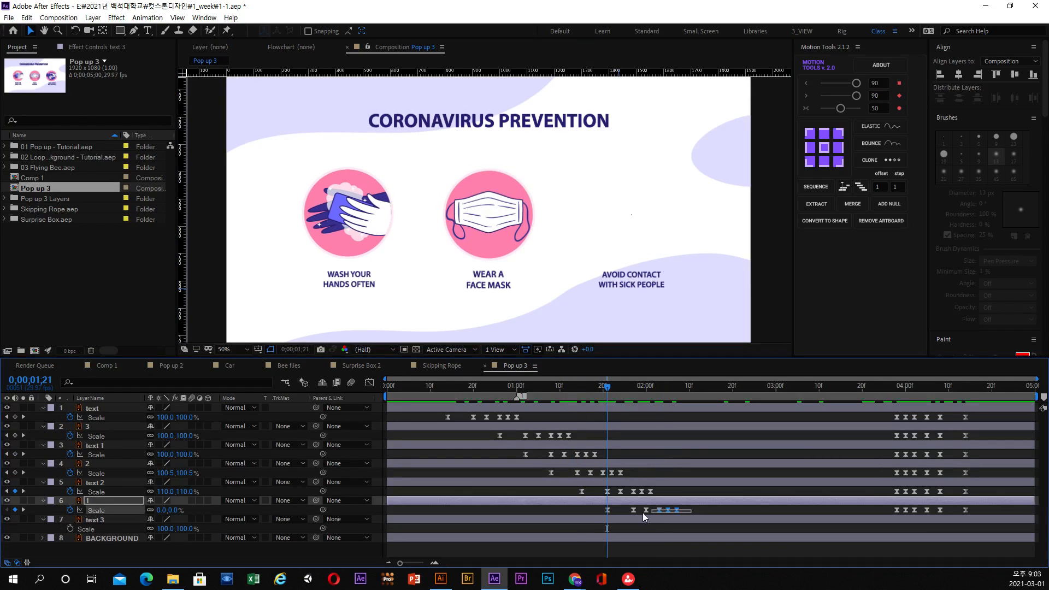
{"action": "left_click_drag", "start_coordinate": [983, 516], "coordinate": [576, 510]}
{"action": "left_click", "coordinate": [86, 529]}
{"action": "key", "text": "ctrl+v"}
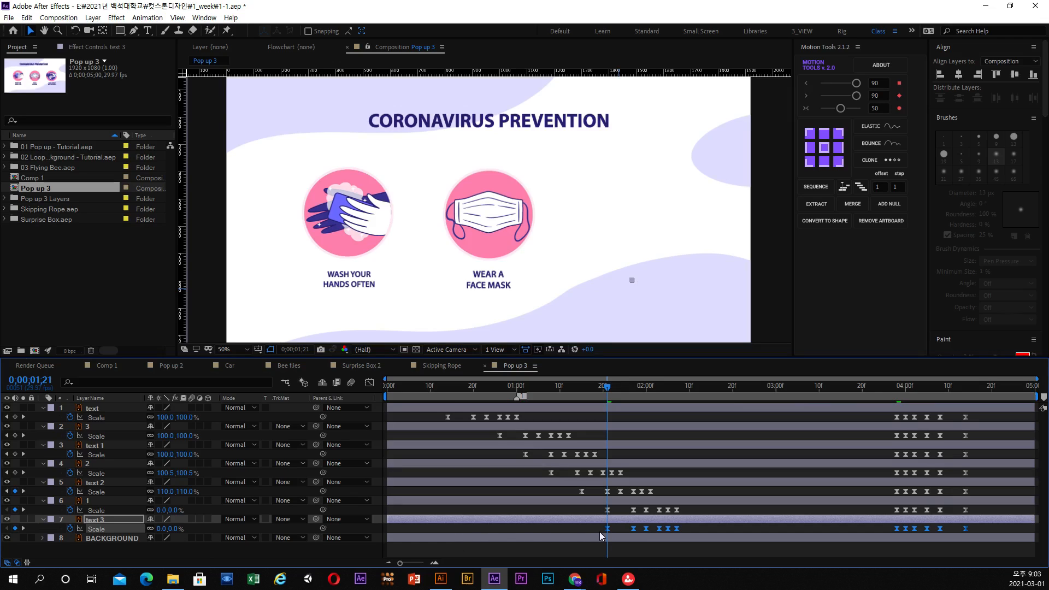
Shift text 3's opening Scale keyframes to start at about 0;00;01;27, keep its closing set at about 0;00;03;28, and play the animation from the start.
{"action": "left_click_drag", "start_coordinate": [608, 529], "coordinate": [634, 530]}
{"action": "left_click_drag", "start_coordinate": [1007, 528], "coordinate": [932, 530]}
{"action": "left_click_drag", "start_coordinate": [901, 391], "coordinate": [392, 397]}
{"action": "key", "text": "space"}
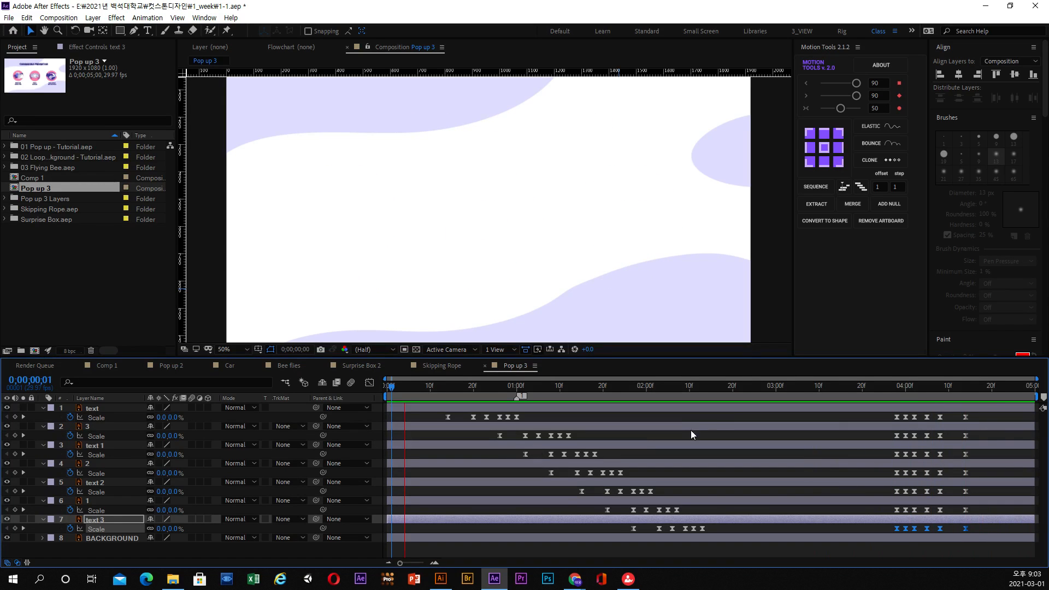
{"action": "key", "text": "space"}
In all seven animated layers, delete the Scale keyframes at 0;00;04;00 and 0;00;04;08 and move the final ones to about 0;00;04;11.
{"action": "left_click_drag", "start_coordinate": [888, 391], "coordinate": [903, 536]}
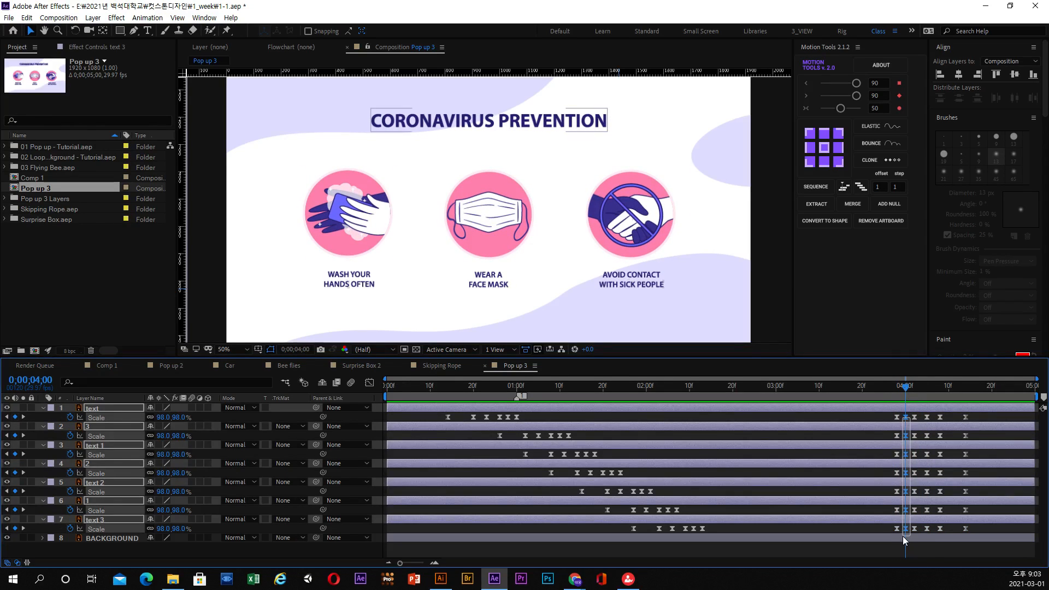
{"action": "key", "text": "Delete"}
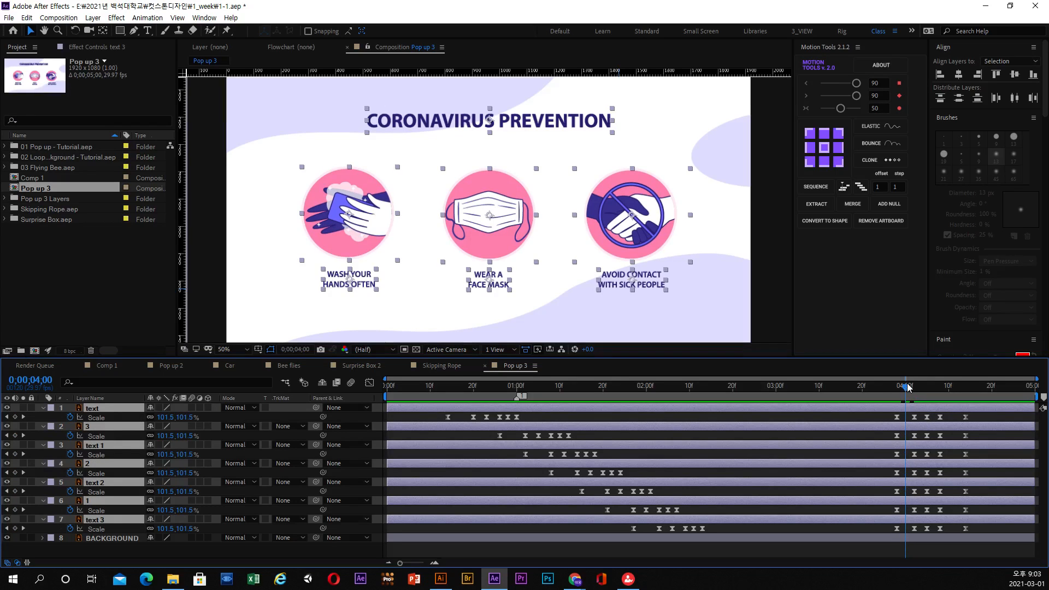
{"action": "left_click_drag", "start_coordinate": [908, 387], "coordinate": [939, 538]}
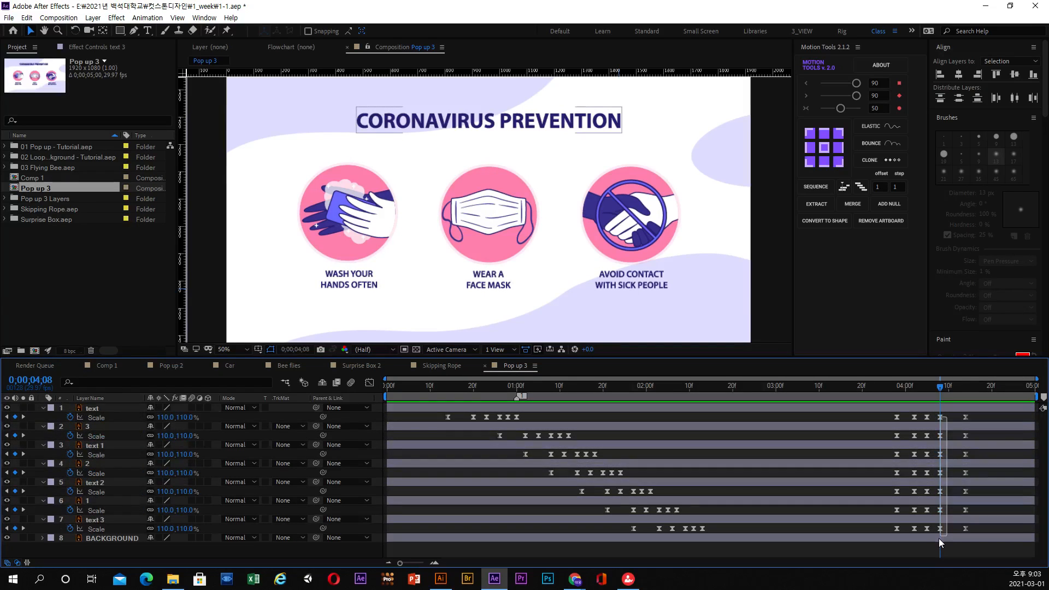
{"action": "key", "text": "Delete"}
{"action": "left_click_drag", "start_coordinate": [975, 417], "coordinate": [951, 532]}
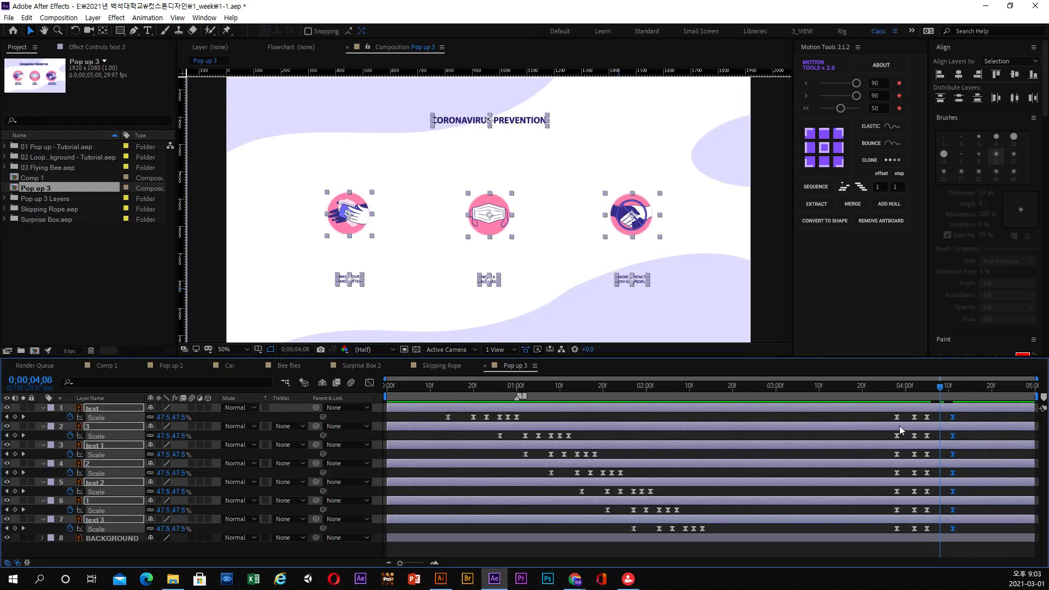
Play the closing shrink from 0;00;03;26, and play the animation again from 0;00;00;08.
{"action": "left_click", "coordinate": [888, 386]}
{"action": "key", "text": "space"}
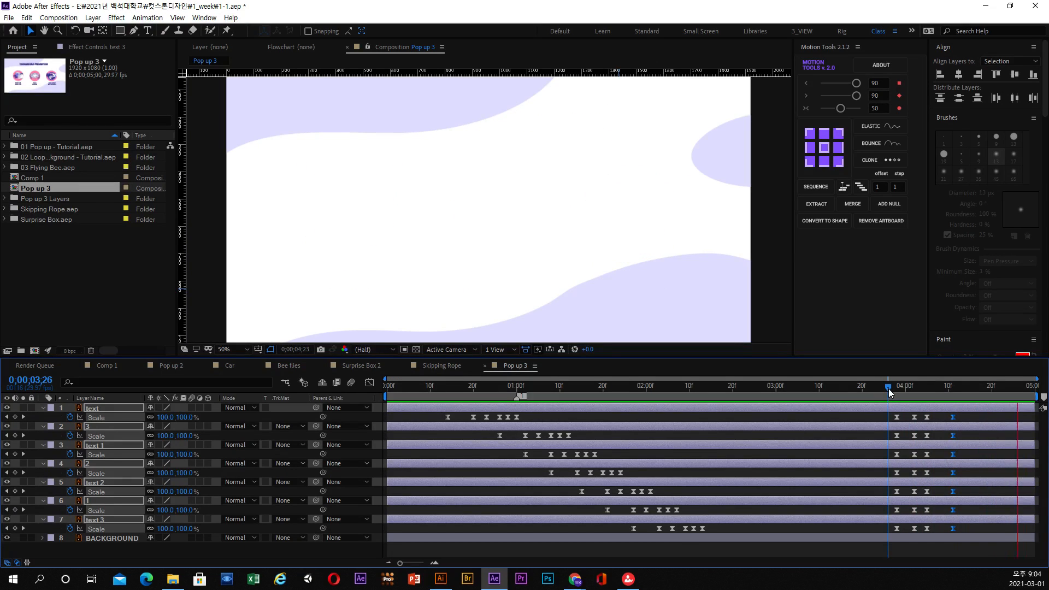
{"action": "left_click_drag", "start_coordinate": [888, 389], "coordinate": [422, 404]}
{"action": "key", "text": "space"}
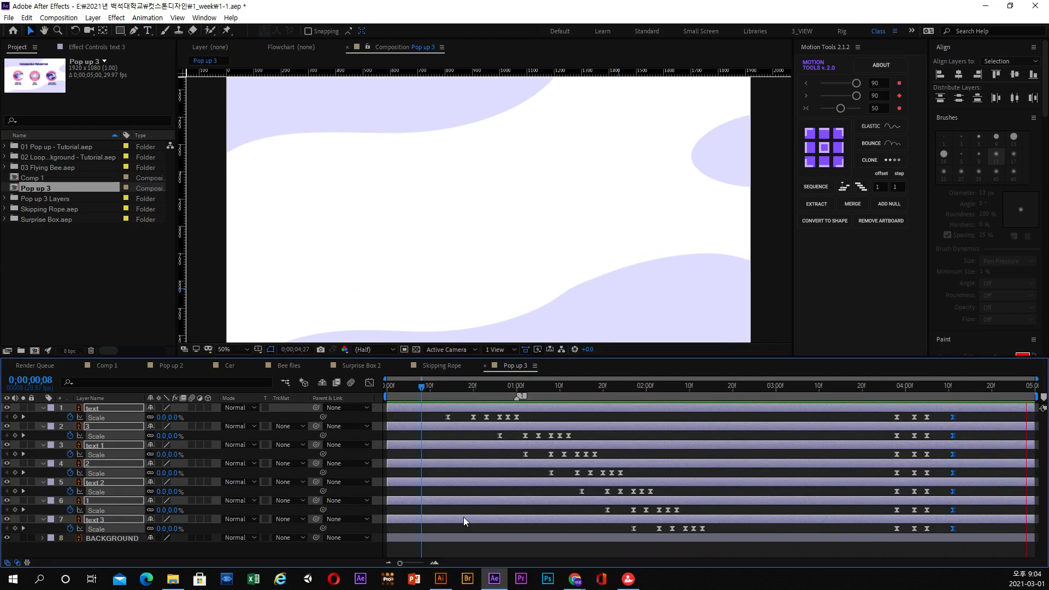
{"action": "key", "text": "space"}
Trim the start of the heading layer, text, to its first Scale keyframe at 0;00;00;14.
{"action": "left_click_drag", "start_coordinate": [688, 399], "coordinate": [452, 394]}
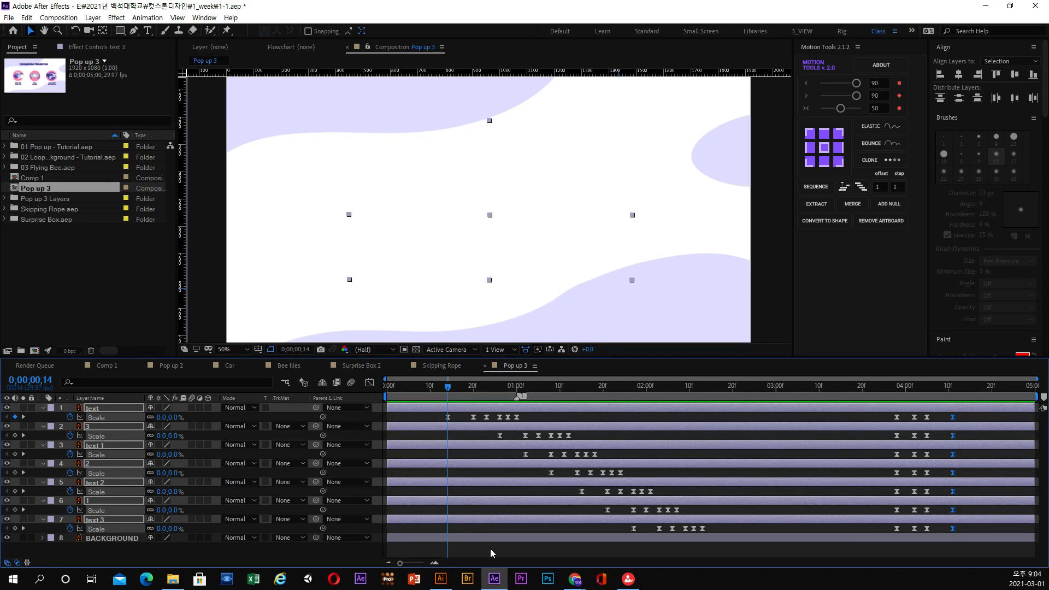
{"action": "left_click", "coordinate": [490, 548]}
{"action": "left_click", "coordinate": [438, 413]}
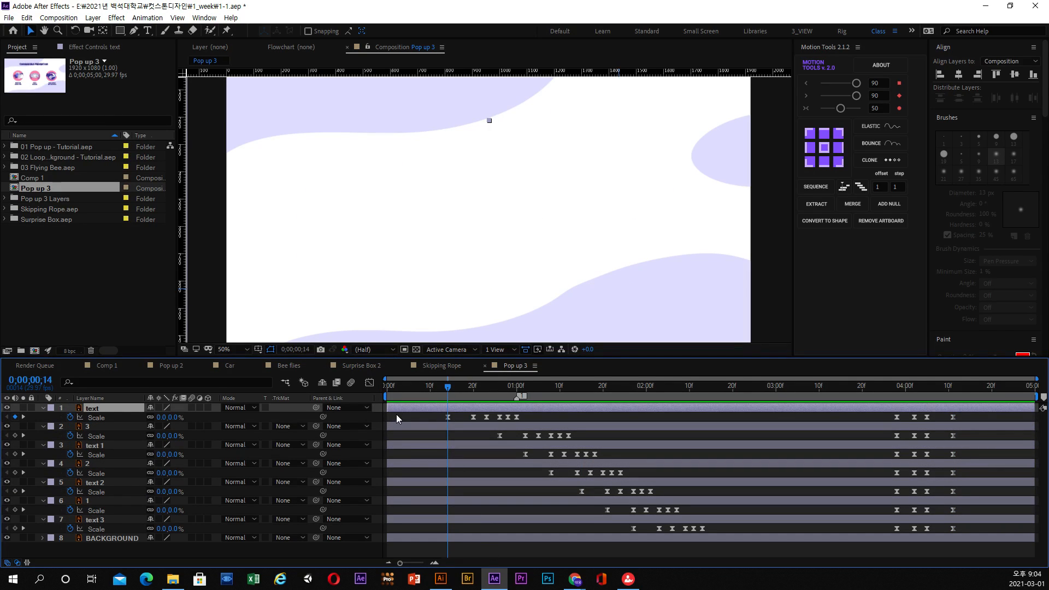
{"action": "left_click_drag", "start_coordinate": [434, 410], "coordinate": [499, 395]}
Try shifting layer 3 earlier so its Scale animation starts at 0;00;00;20, and move it back to start at 0;00;00;26.
{"action": "left_click_drag", "start_coordinate": [401, 429], "coordinate": [376, 434]}
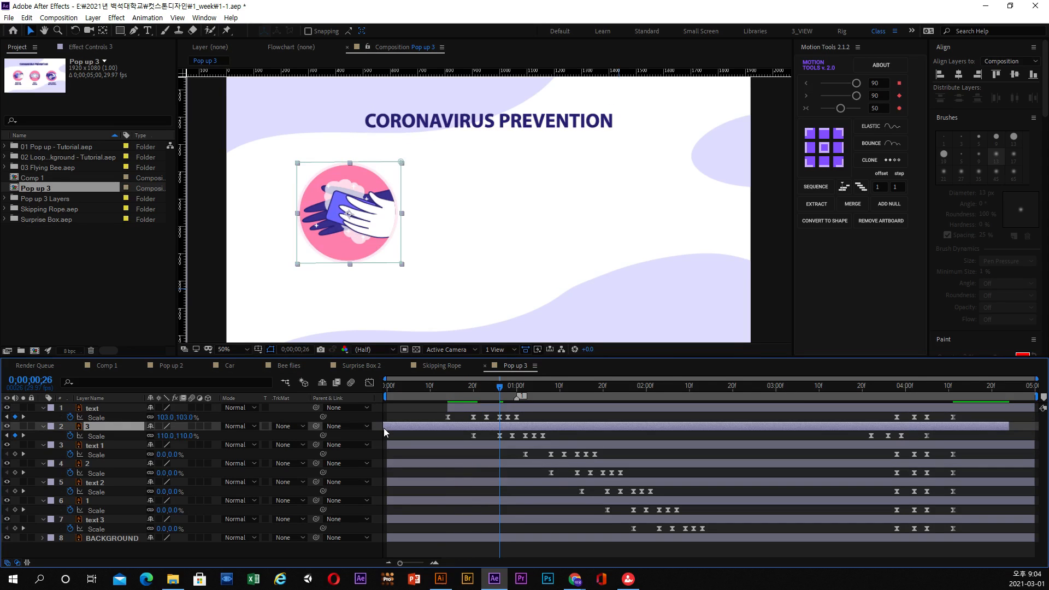
{"action": "left_click", "coordinate": [473, 388]}
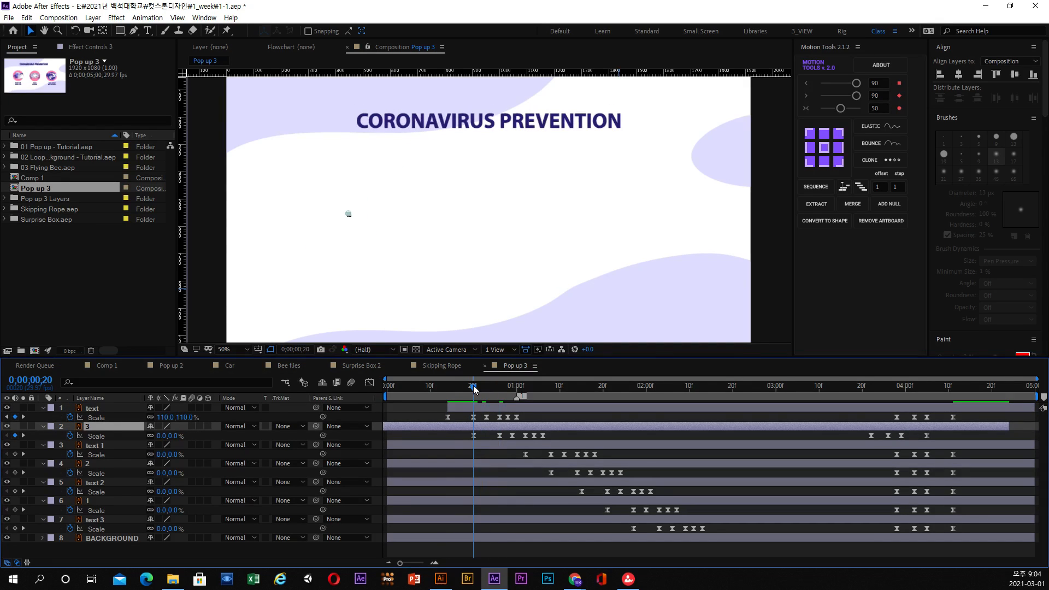
{"action": "left_click_drag", "start_coordinate": [554, 427], "coordinate": [581, 428]}
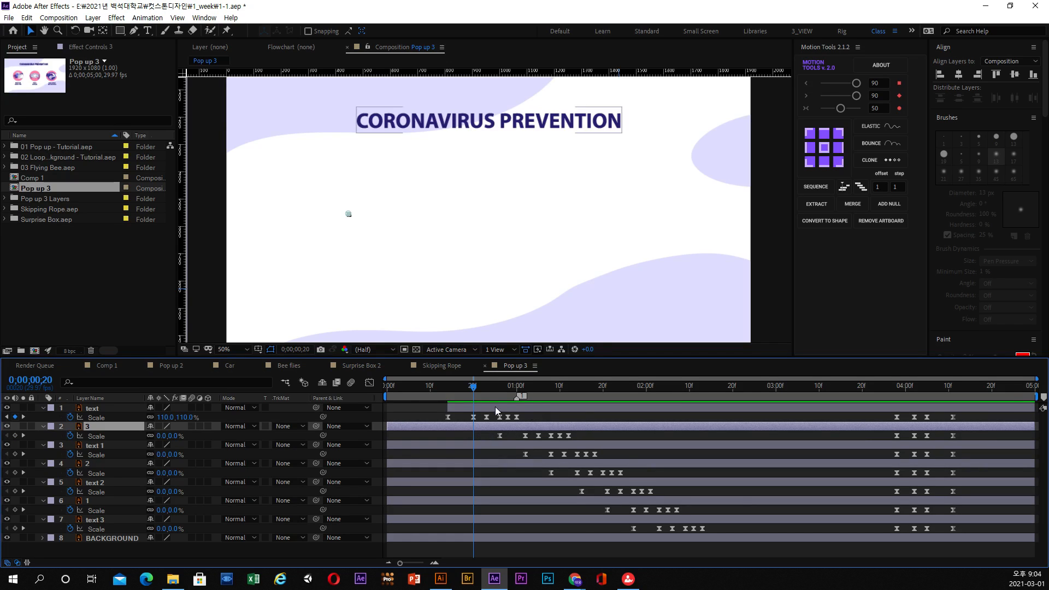
{"action": "left_click_drag", "start_coordinate": [489, 388], "coordinate": [504, 394]}
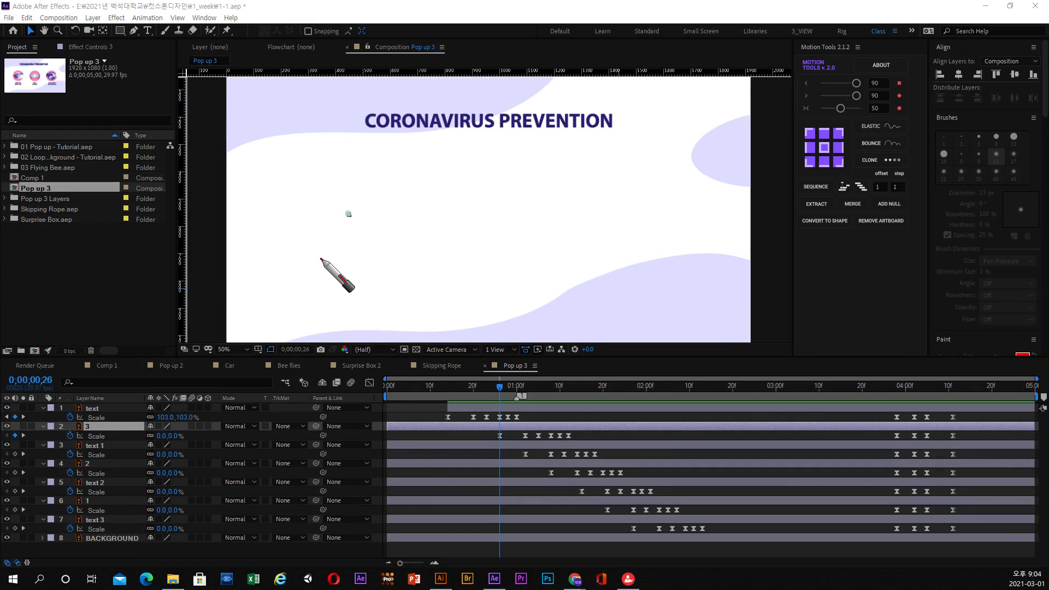
{"action": "left_click_drag", "start_coordinate": [282, 291], "coordinate": [322, 258]}
{"action": "left_click_drag", "start_coordinate": [319, 267], "coordinate": [318, 285]}
{"action": "mouse_move", "coordinate": [352, 252]}
{"action": "left_mouse_down"}
{"action": "mouse_move", "coordinate": [331, 287]}
{"action": "mouse_move", "coordinate": [327, 271]}
{"action": "mouse_move", "coordinate": [306, 273]}
{"action": "mouse_move", "coordinate": [358, 288]}
{"action": "mouse_move", "coordinate": [350, 276]}
{"action": "mouse_move", "coordinate": [436, 275]}
{"action": "left_mouse_up"}
{"action": "left_click_drag", "start_coordinate": [426, 259], "coordinate": [424, 289]}
{"action": "mouse_move", "coordinate": [538, 255]}
{"action": "left_mouse_down"}
{"action": "mouse_move", "coordinate": [490, 276]}
{"action": "mouse_move", "coordinate": [537, 288]}
{"action": "left_mouse_up"}
{"action": "mouse_move", "coordinate": [298, 339]}
{"action": "left_mouse_down"}
{"action": "mouse_move", "coordinate": [328, 315]}
{"action": "mouse_move", "coordinate": [338, 338]}
{"action": "mouse_move", "coordinate": [316, 324]}
{"action": "mouse_move", "coordinate": [431, 332]}
{"action": "left_mouse_up"}
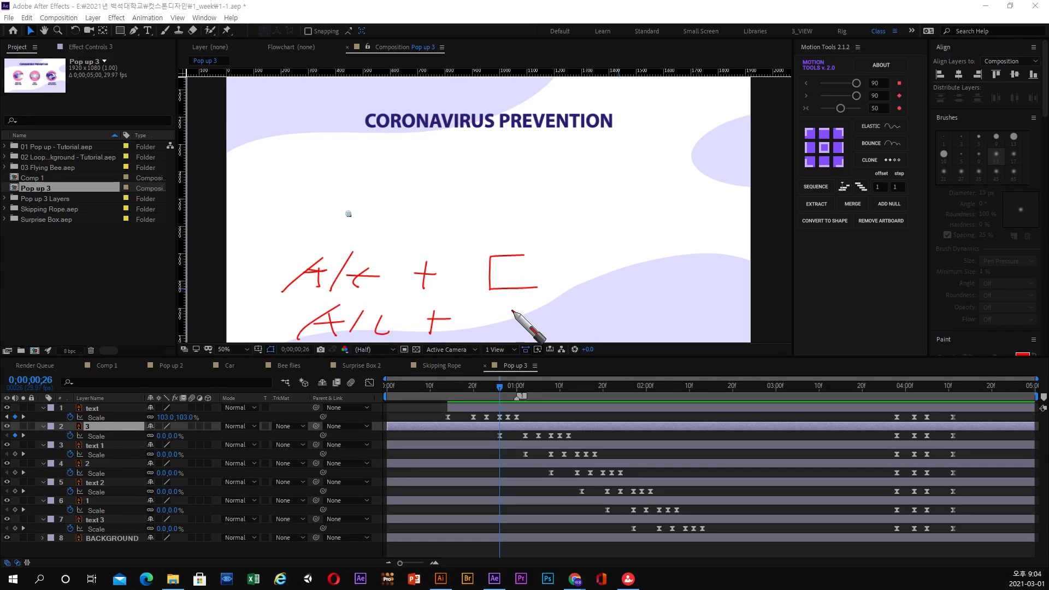
{"action": "mouse_move", "coordinate": [498, 312]}
{"action": "left_mouse_down"}
{"action": "mouse_move", "coordinate": [536, 322]}
{"action": "mouse_move", "coordinate": [479, 329]}
{"action": "left_mouse_up"}
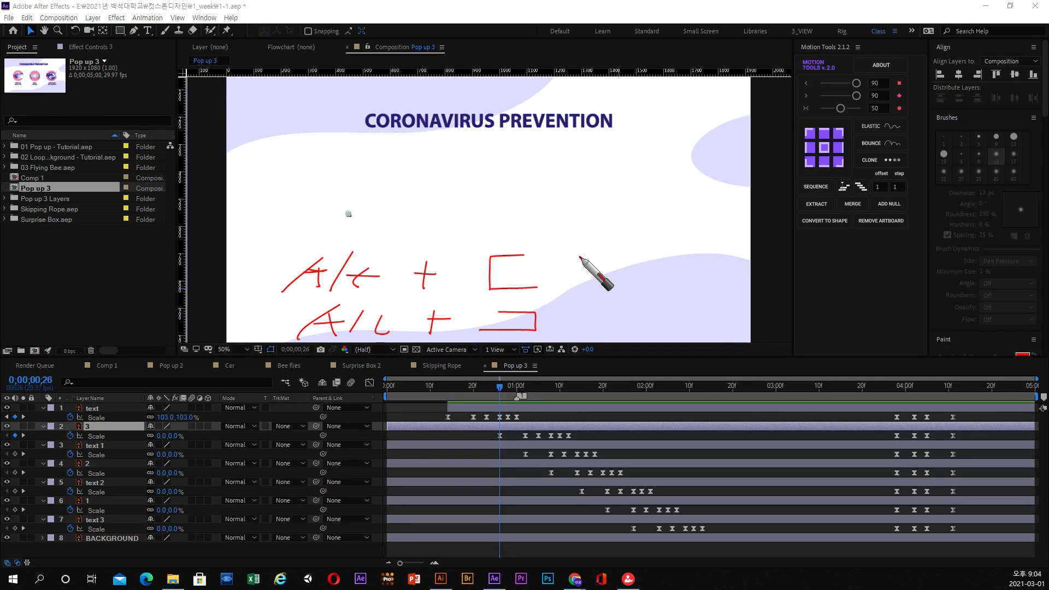
{"action": "left_click_drag", "start_coordinate": [441, 157], "coordinate": [439, 207]}
{"action": "mouse_move", "coordinate": [437, 165]}
{"action": "left_mouse_down"}
{"action": "mouse_move", "coordinate": [477, 162]}
{"action": "mouse_move", "coordinate": [485, 186]}
{"action": "mouse_move", "coordinate": [427, 198]}
{"action": "mouse_move", "coordinate": [454, 182]}
{"action": "left_mouse_up"}
{"action": "mouse_move", "coordinate": [511, 164]}
{"action": "left_mouse_down"}
{"action": "mouse_move", "coordinate": [499, 193]}
{"action": "mouse_move", "coordinate": [585, 175]}
{"action": "mouse_move", "coordinate": [493, 201]}
{"action": "mouse_move", "coordinate": [551, 181]}
{"action": "mouse_move", "coordinate": [557, 196]}
{"action": "left_mouse_up"}
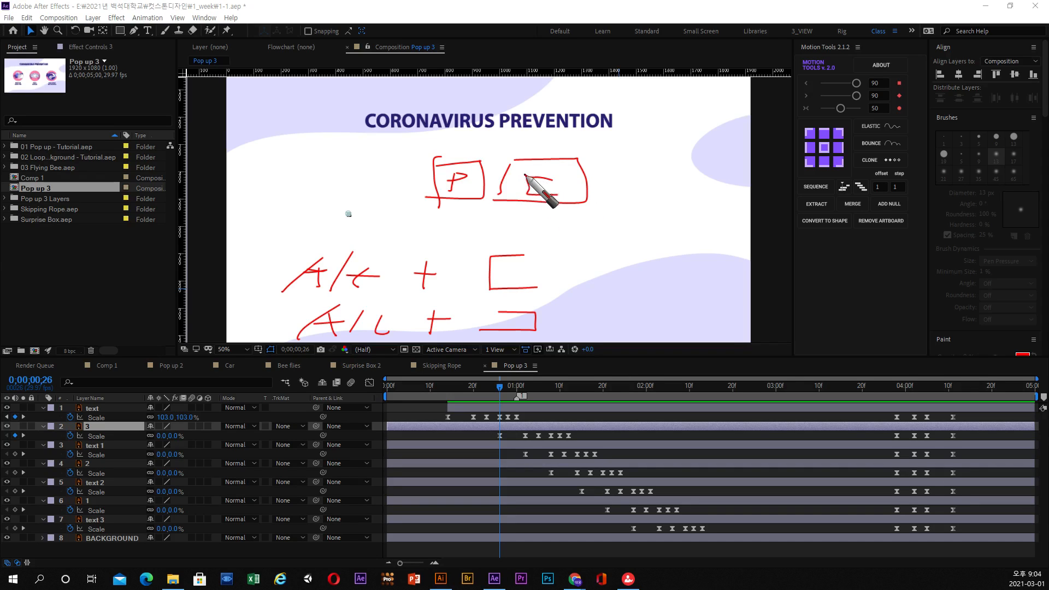
{"action": "left_click_drag", "start_coordinate": [551, 151], "coordinate": [520, 160]}
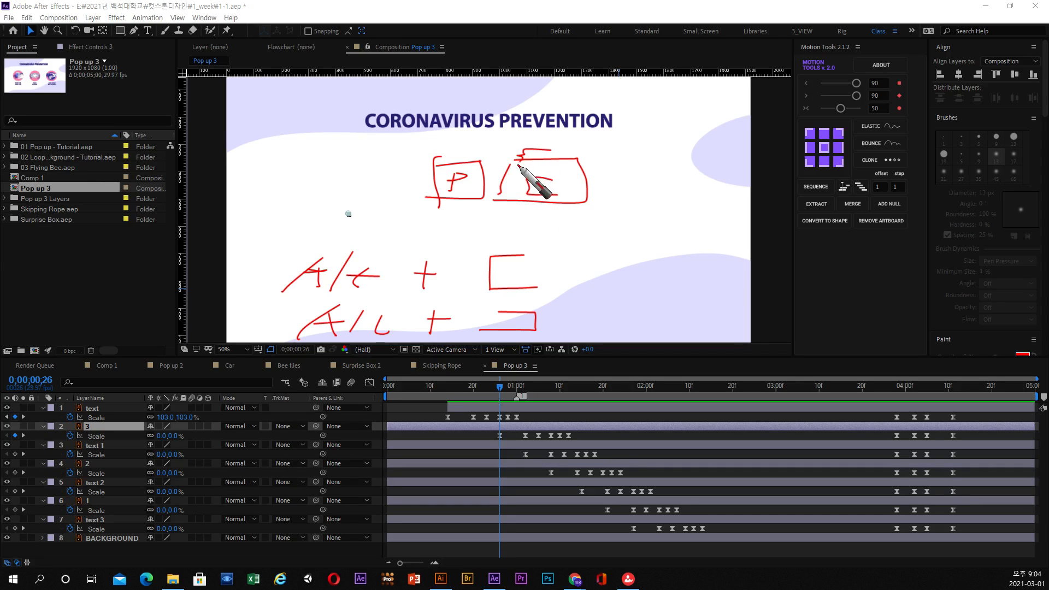
{"action": "mouse_move", "coordinate": [612, 161]}
{"action": "left_mouse_down"}
{"action": "mouse_move", "coordinate": [616, 195]}
{"action": "mouse_move", "coordinate": [691, 152]}
{"action": "mouse_move", "coordinate": [597, 200]}
{"action": "left_mouse_up"}
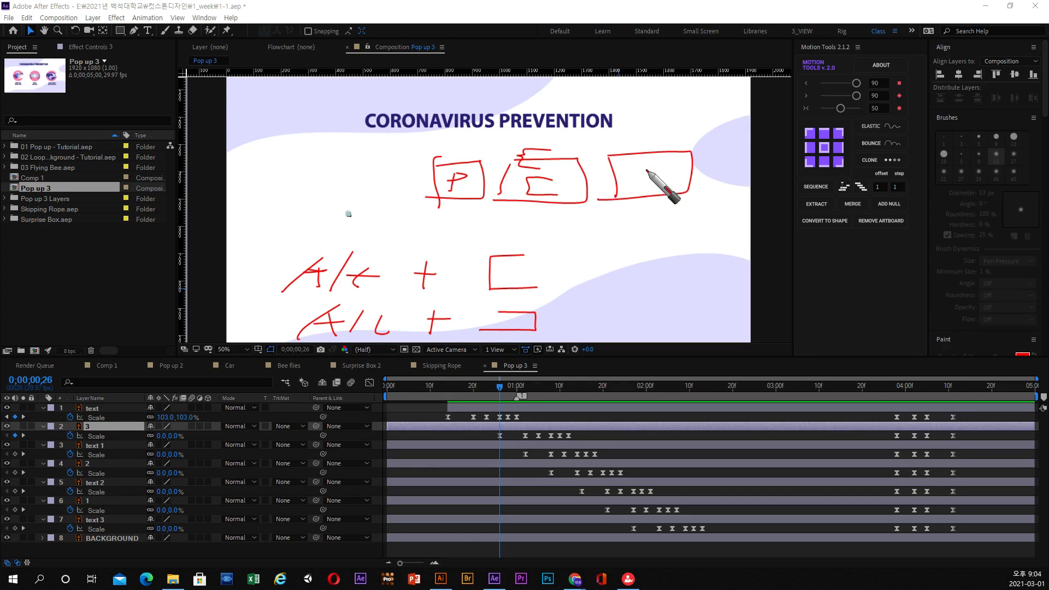
{"action": "mouse_move", "coordinate": [653, 141]}
{"action": "left_mouse_down"}
{"action": "mouse_move", "coordinate": [662, 189]}
{"action": "mouse_move", "coordinate": [637, 189]}
{"action": "left_mouse_up"}
{"action": "left_click_drag", "start_coordinate": [491, 201], "coordinate": [425, 204]}
{"action": "mouse_move", "coordinate": [585, 207]}
{"action": "left_mouse_down"}
{"action": "mouse_move", "coordinate": [497, 193]}
{"action": "mouse_move", "coordinate": [557, 210]}
{"action": "left_mouse_up"}
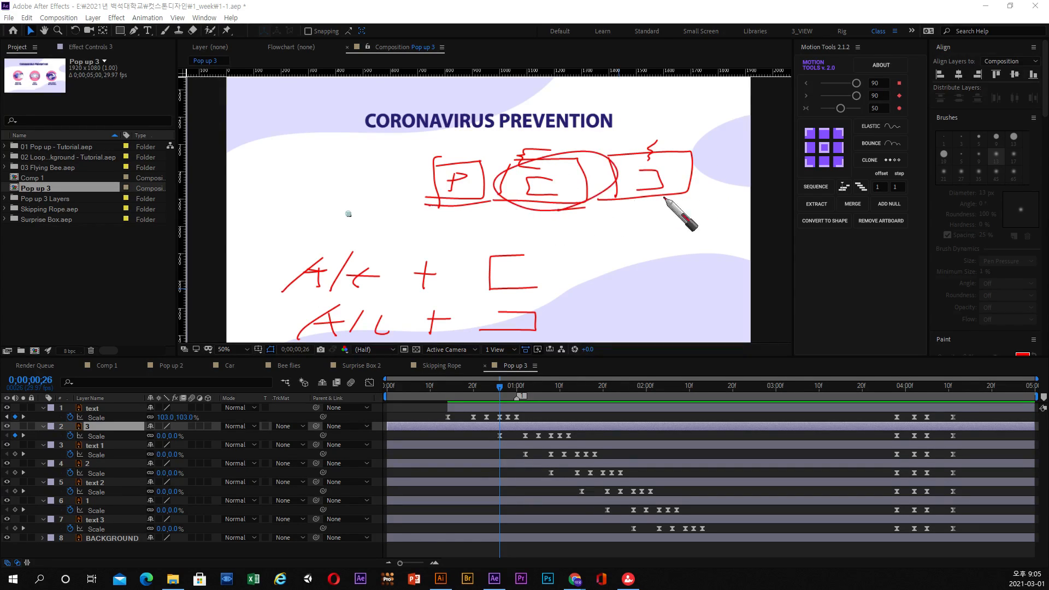
{"action": "left_click_drag", "start_coordinate": [682, 201], "coordinate": [633, 225]}
{"action": "left_click_drag", "start_coordinate": [499, 159], "coordinate": [415, 205]}
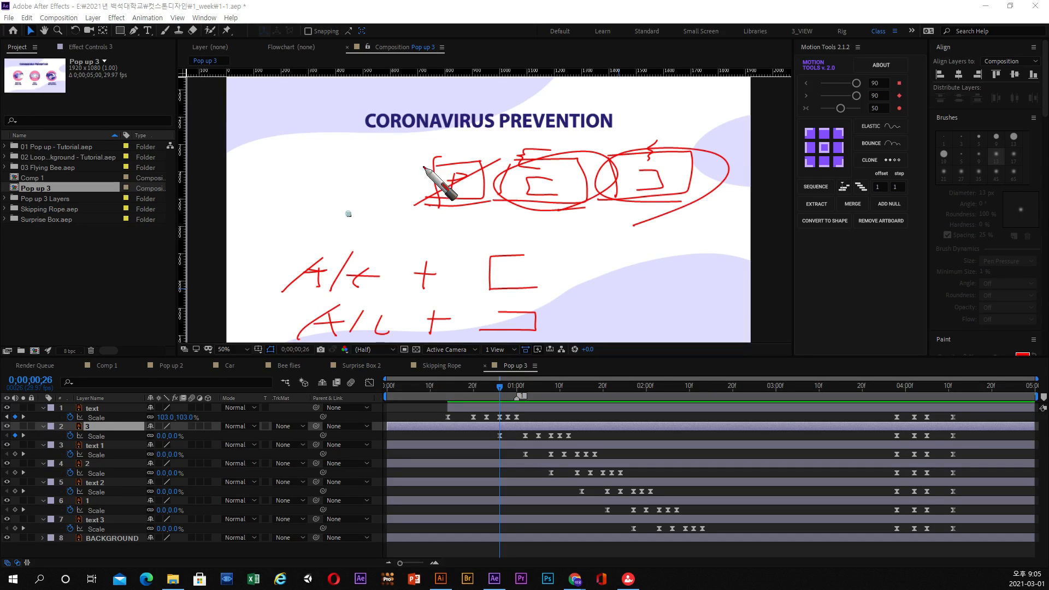
{"action": "left_click_drag", "start_coordinate": [384, 239], "coordinate": [412, 264]}
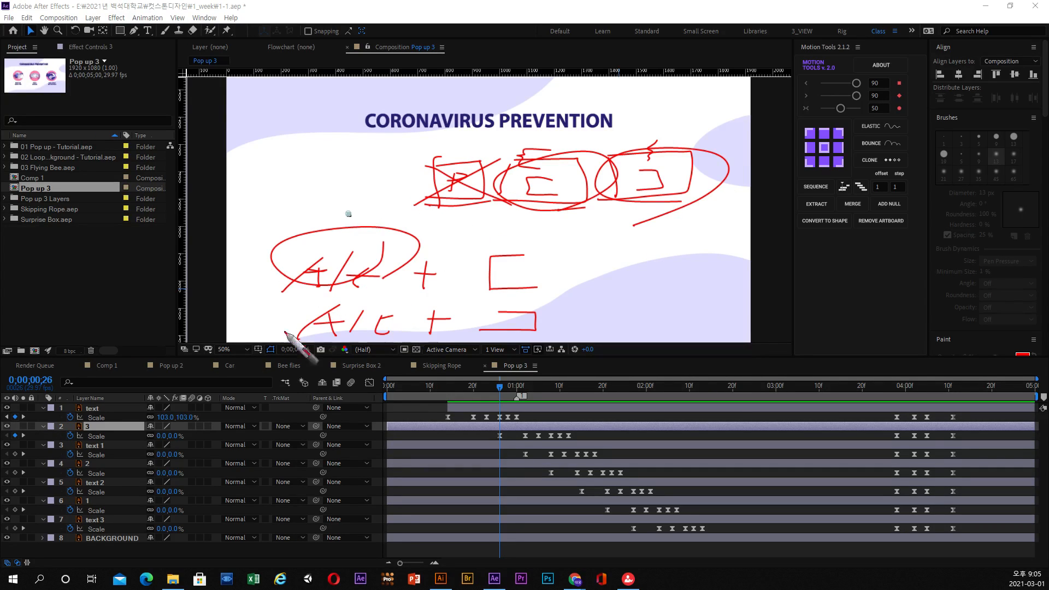
{"action": "left_click_drag", "start_coordinate": [285, 332], "coordinate": [334, 346]}
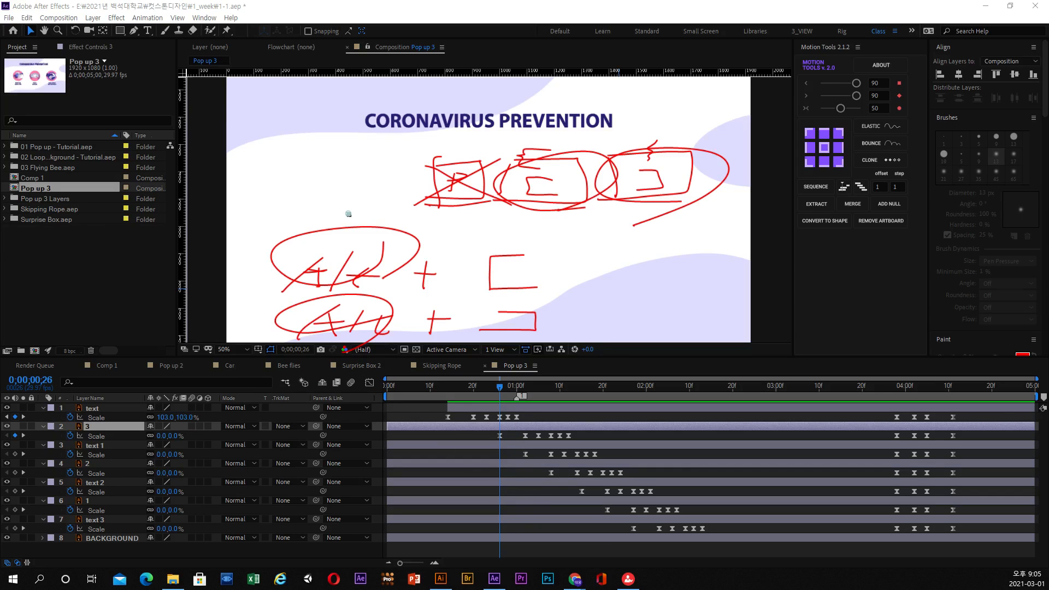
Trim layer 3's start to 0;00;00;26 and the ends of all seven animated layers to 0;00;04;11.
{"action": "mouse_move", "coordinate": [496, 389]}
{"action": "left_mouse_down"}
{"action": "mouse_move", "coordinate": [428, 392]}
{"action": "mouse_move", "coordinate": [498, 393]}
{"action": "left_mouse_up"}
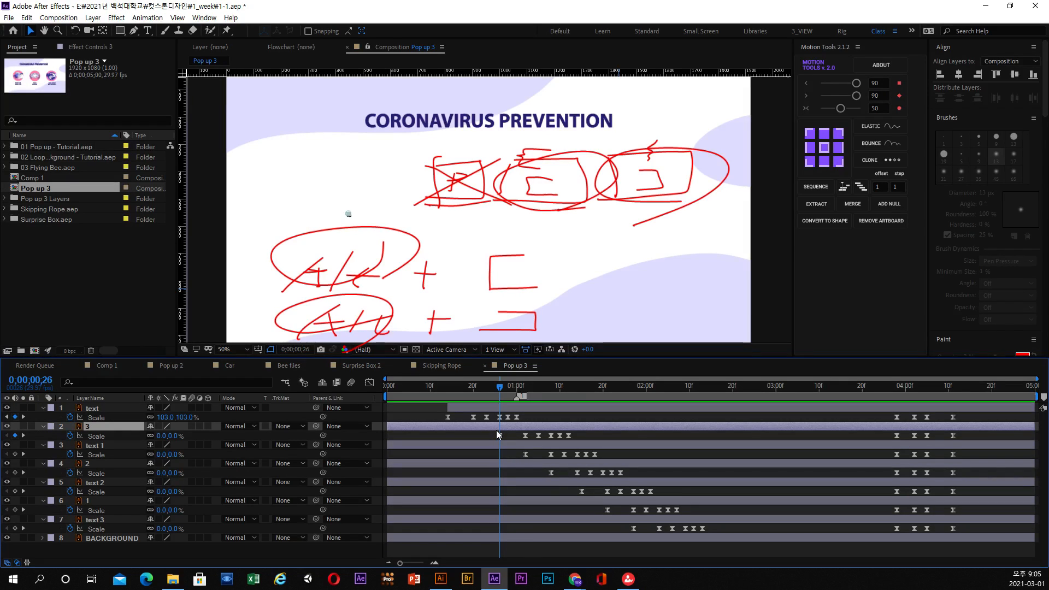
{"action": "key", "text": "alt+bracketleft"}
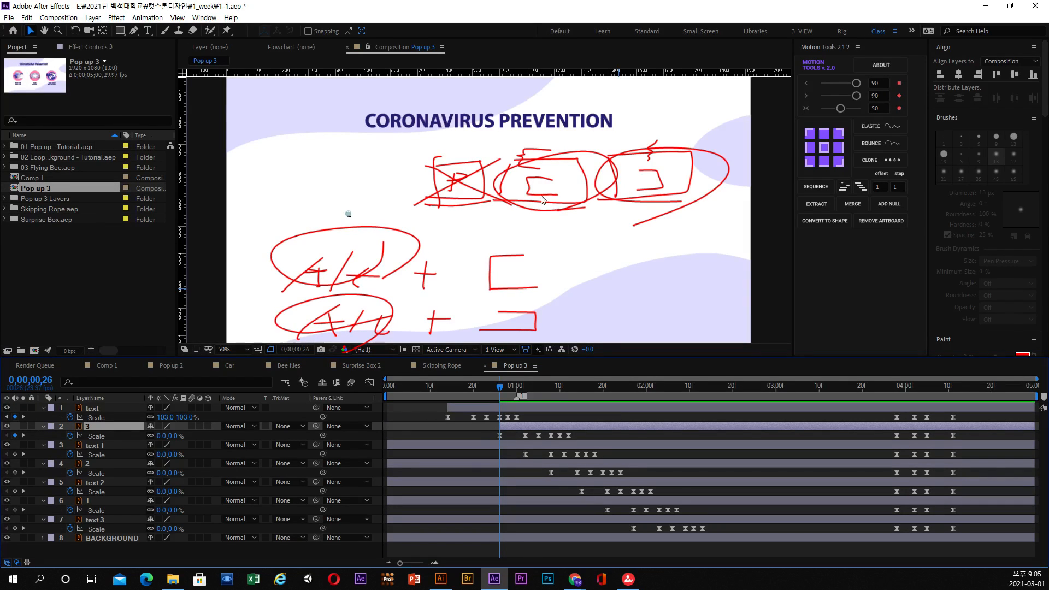
{"action": "left_click", "coordinate": [952, 393]}
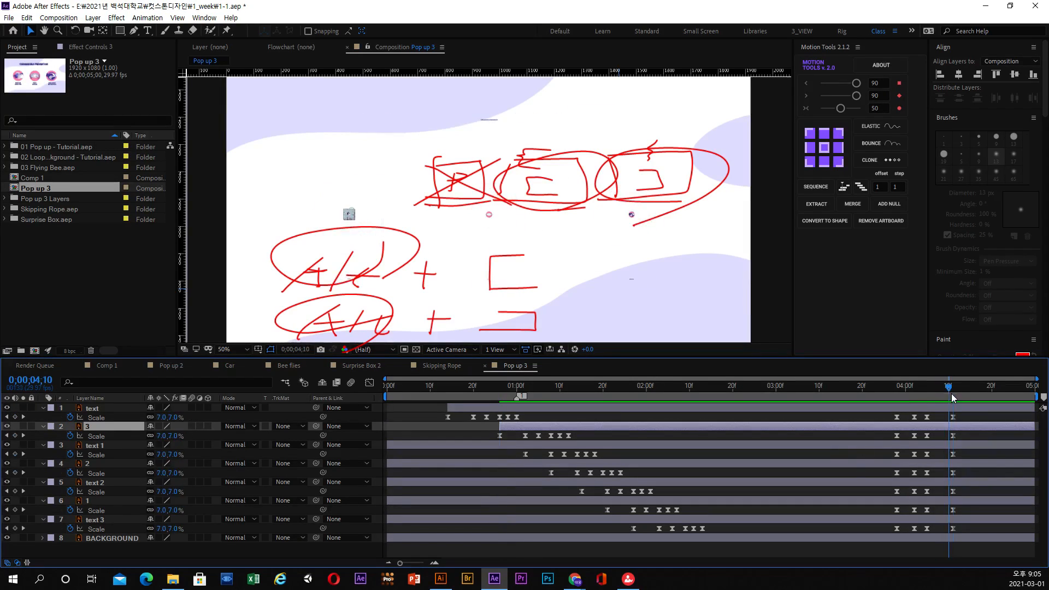
{"action": "left_click", "coordinate": [950, 415]}
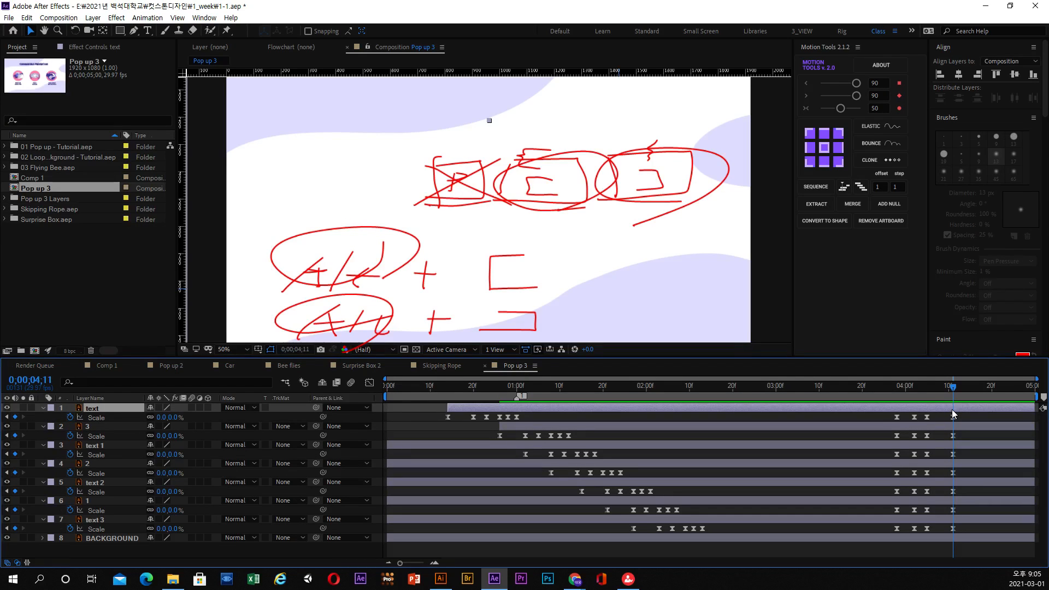
{"action": "key", "text": "alt+bracketright"}
{"action": "left_click", "coordinate": [979, 429]}
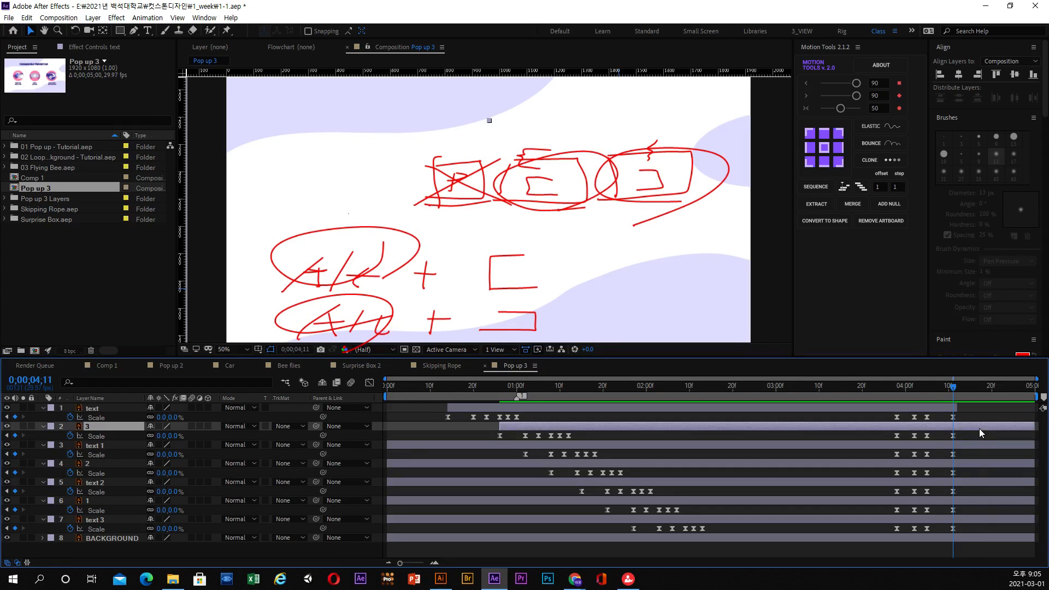
{"action": "left_click", "coordinate": [966, 520], "text": "shift"}
{"action": "key", "text": "alt+bracketright"}
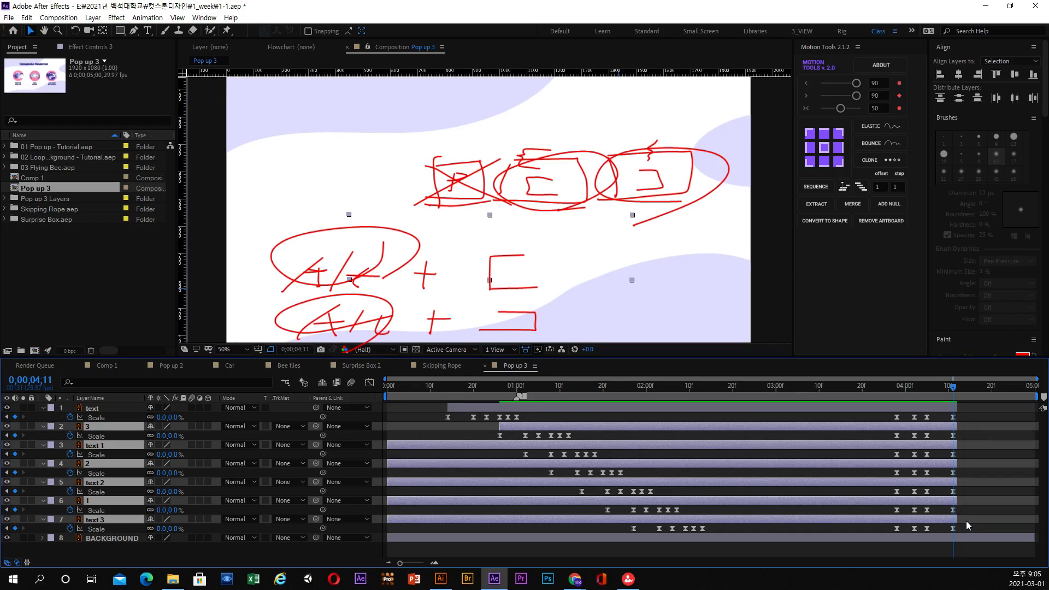
Trim the start of text 1 to 0;00;01;02 and the start of layer 2 to 0;00;01;08.
{"action": "left_click_drag", "start_coordinate": [488, 392], "coordinate": [525, 392]}
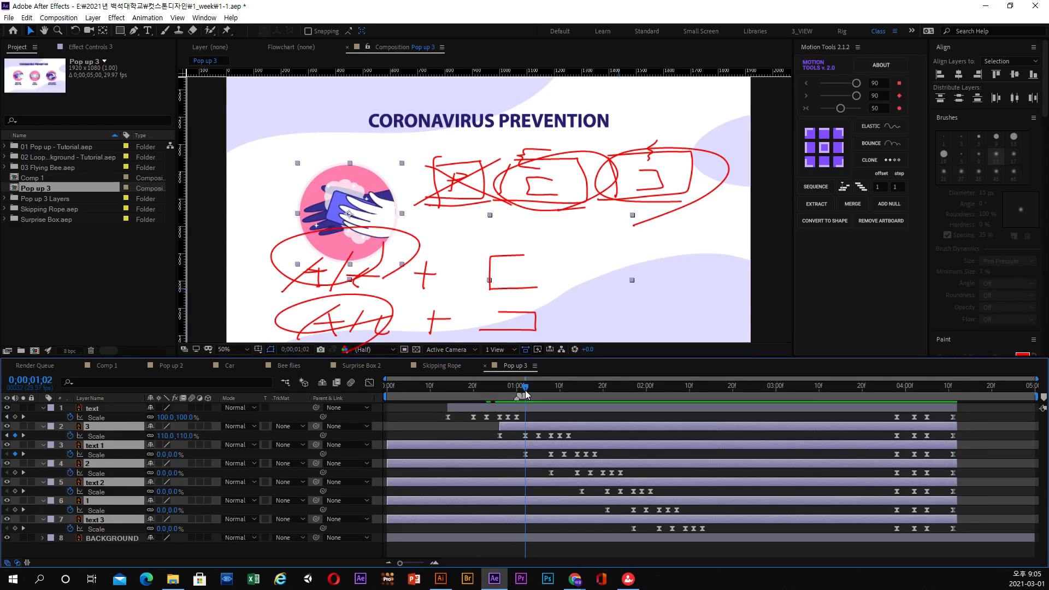
{"action": "left_click", "coordinate": [482, 448]}
{"action": "key", "text": "alt+bracketleft"}
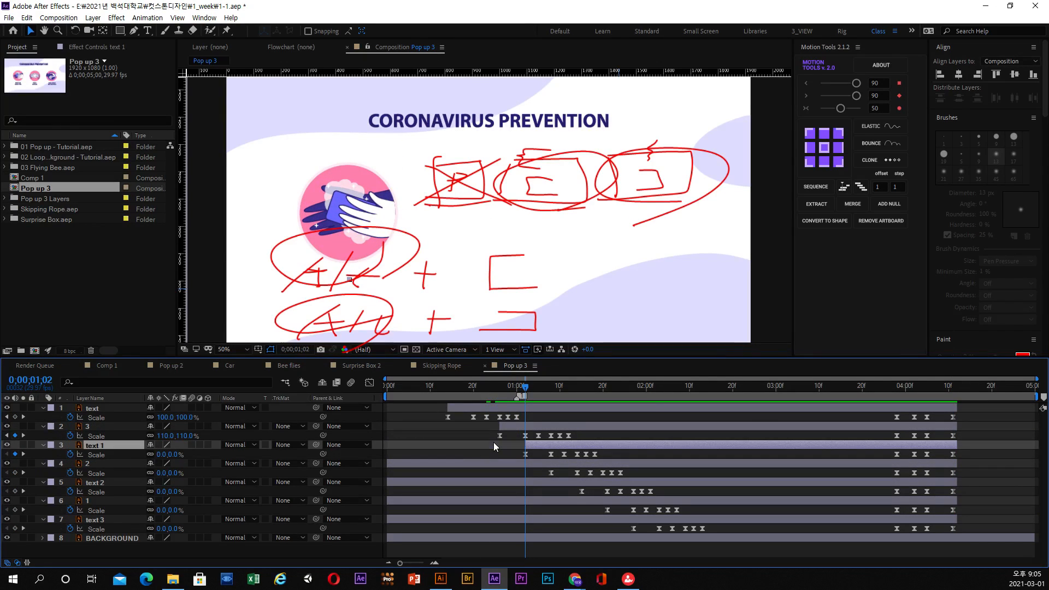
{"action": "left_click_drag", "start_coordinate": [526, 396], "coordinate": [550, 397]}
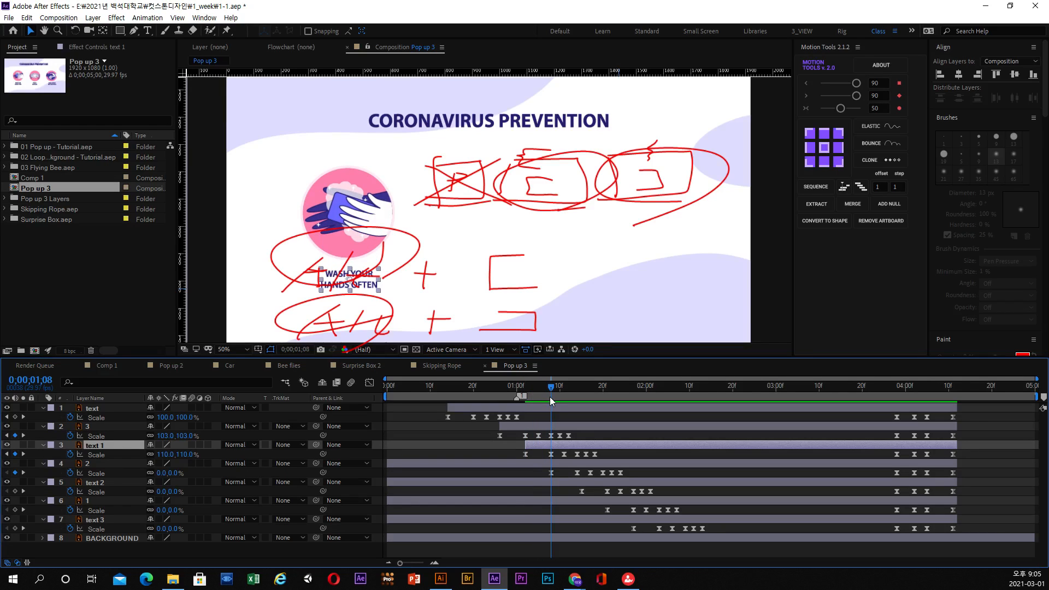
{"action": "left_click", "coordinate": [519, 464]}
{"action": "key", "text": "alt+bracketleft"}
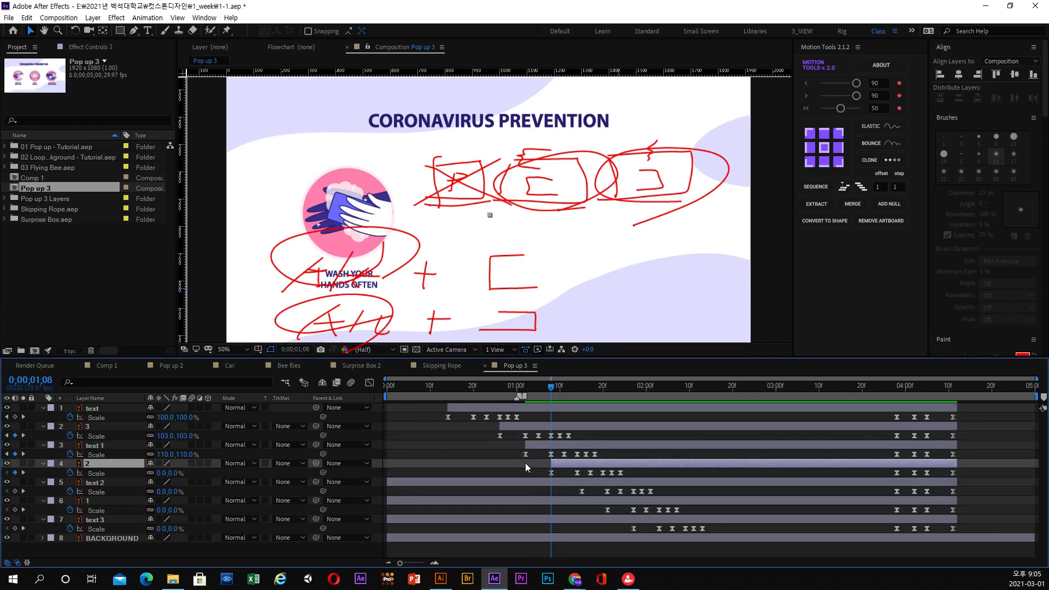
Trim the start of text 2 to about 0;00;01;15 and the start of layer 1 to 0;00;01;21.
{"action": "left_click", "coordinate": [579, 484]}
{"action": "left_click_drag", "start_coordinate": [569, 392], "coordinate": [608, 389]}
{"action": "key", "text": "alt+bracketleft"}
{"action": "left_click", "coordinate": [592, 497]}
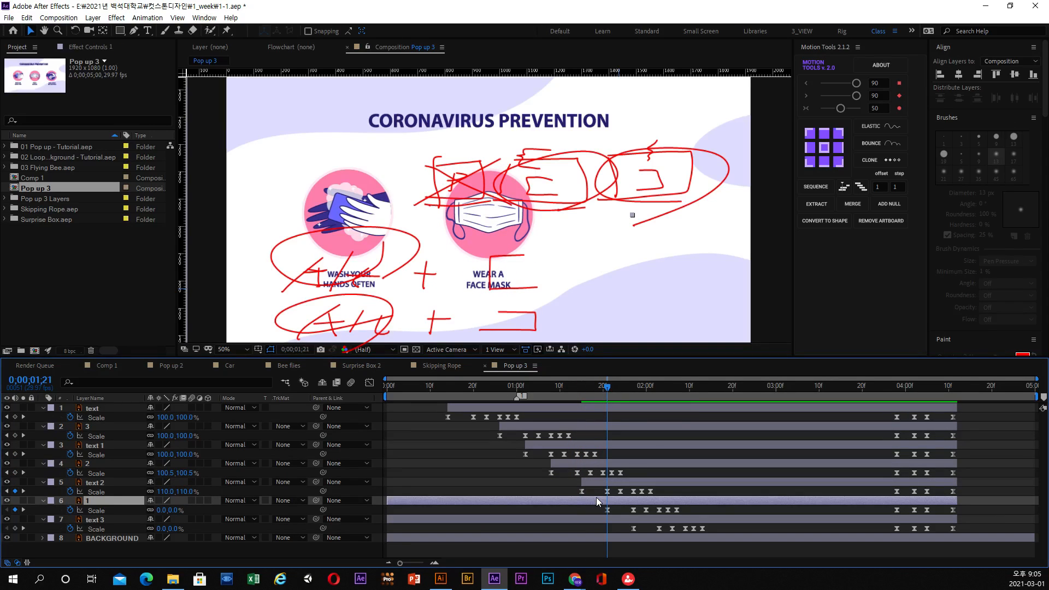
{"action": "key", "text": "alt+bracketleft"}
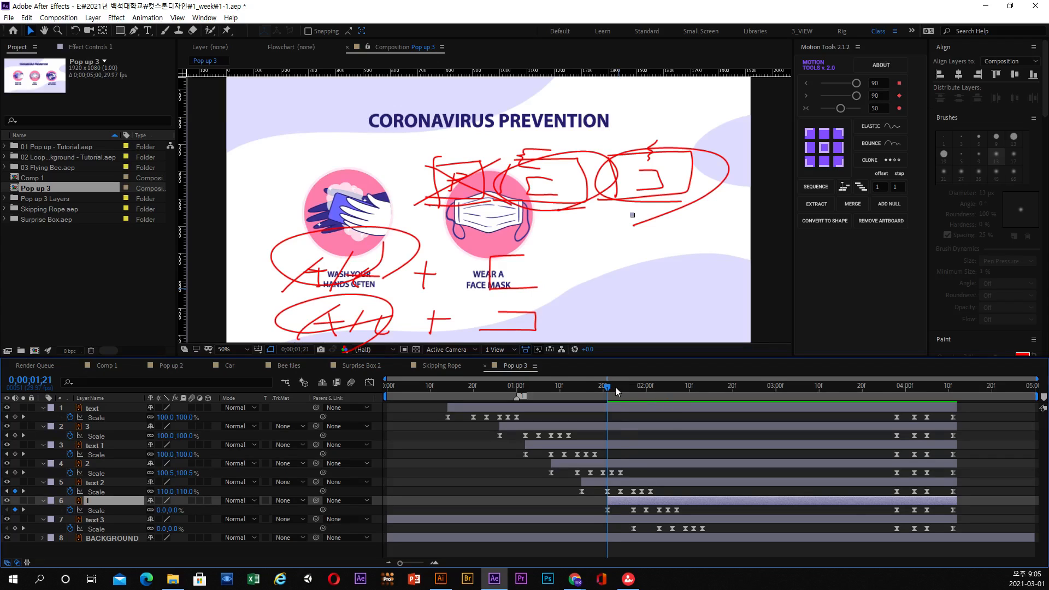
Trim the start of text 3 to its first Scale keyframe at 0;00;01;27.
{"action": "left_click_drag", "start_coordinate": [615, 386], "coordinate": [629, 392]}
{"action": "left_click", "coordinate": [601, 520]}
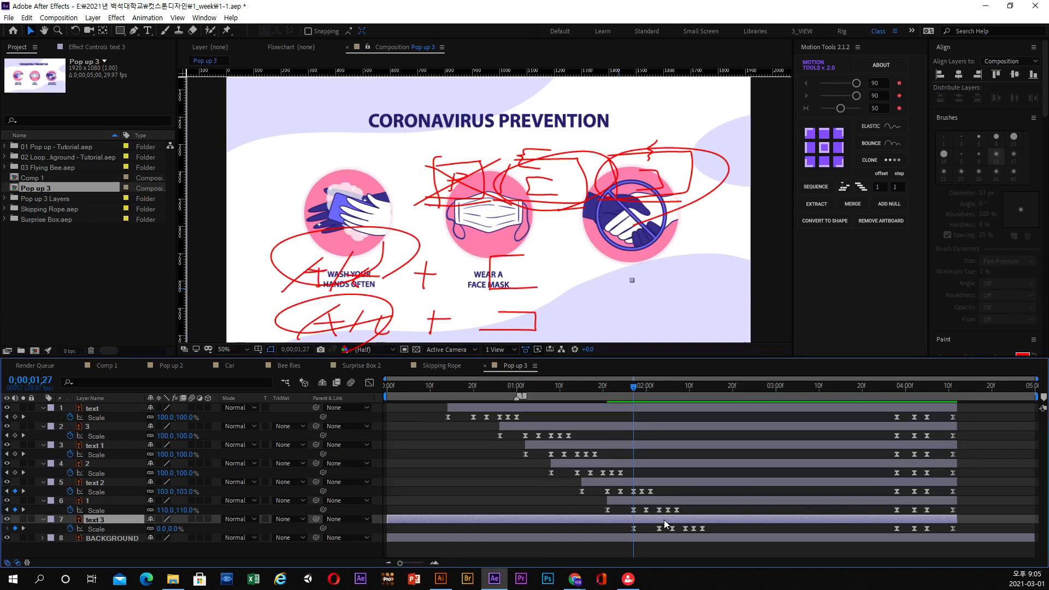
{"action": "key", "text": "alt+bracketleft"}
Play the trimmed animation from the start and scrub through the opening pop-ups to 0;00;02;06.
{"action": "left_click_drag", "start_coordinate": [590, 386], "coordinate": [313, 391]}
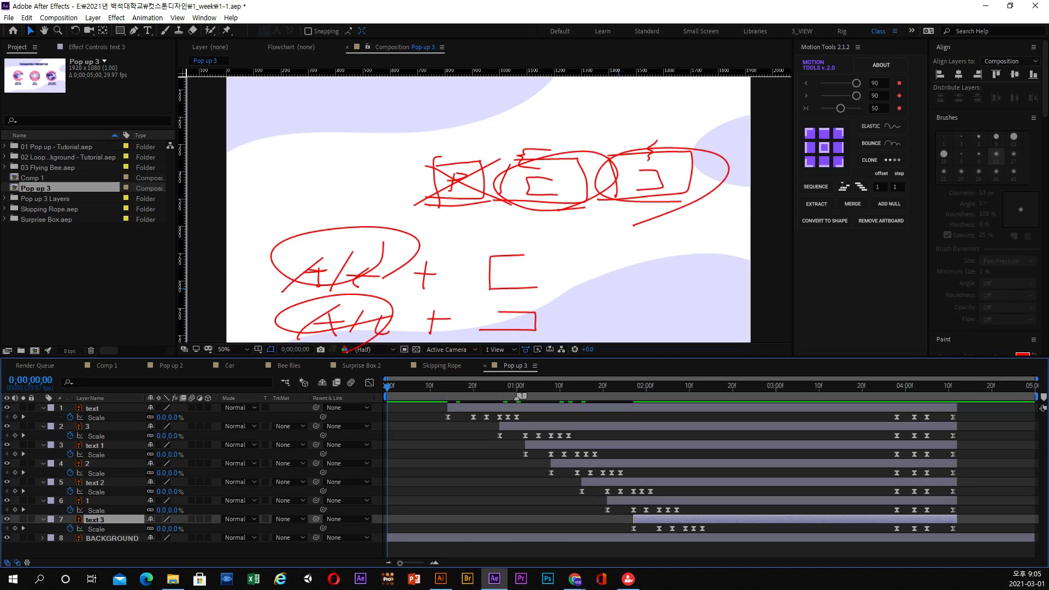
{"action": "key", "text": "Escape"}
{"action": "left_click", "coordinate": [389, 388]}
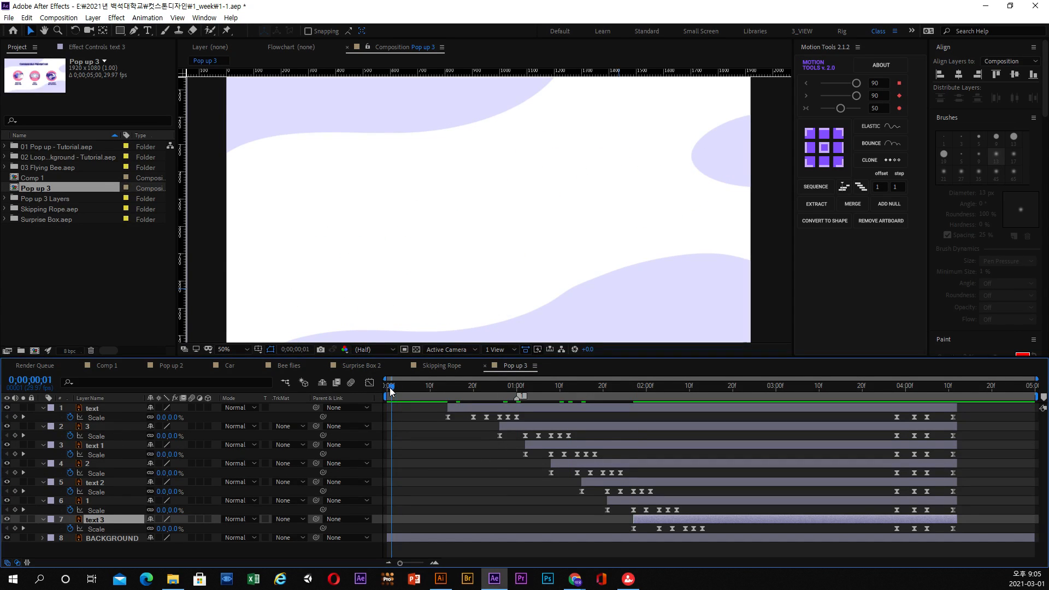
{"action": "key", "text": "space"}
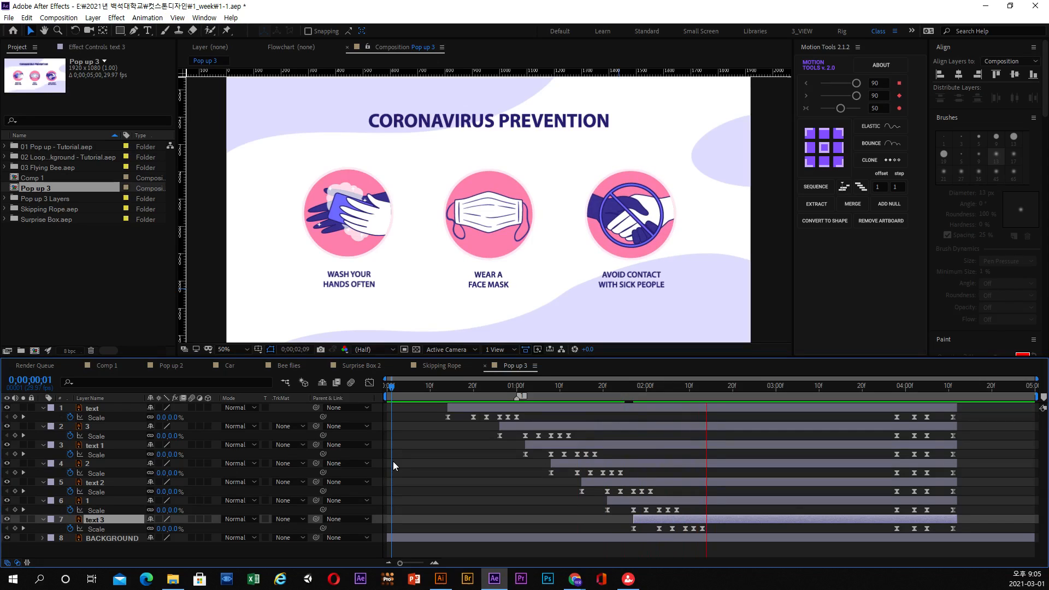
{"action": "key", "text": "space"}
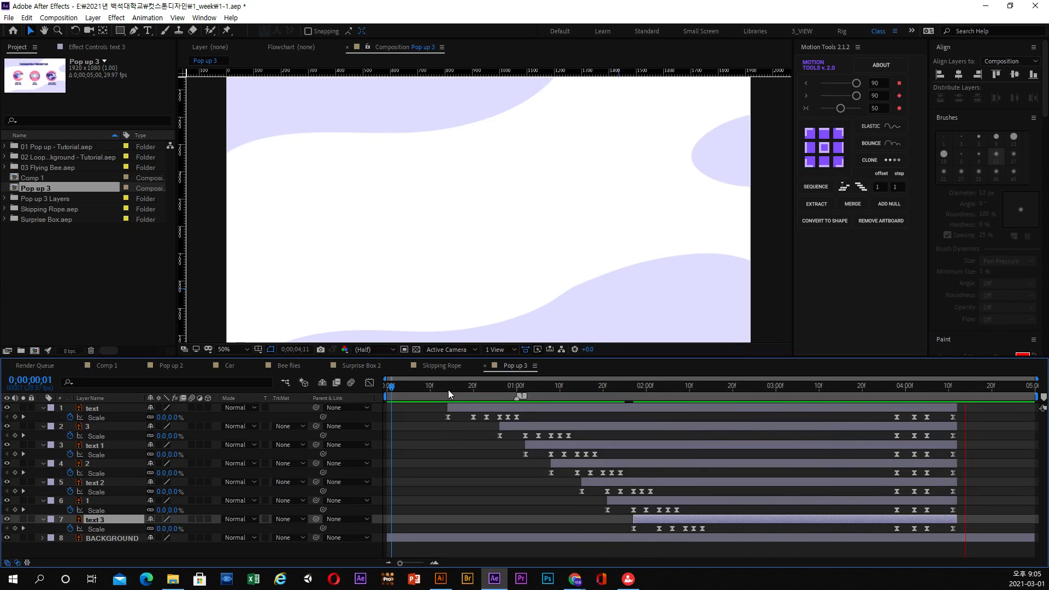
{"action": "left_click_drag", "start_coordinate": [448, 389], "coordinate": [691, 440]}
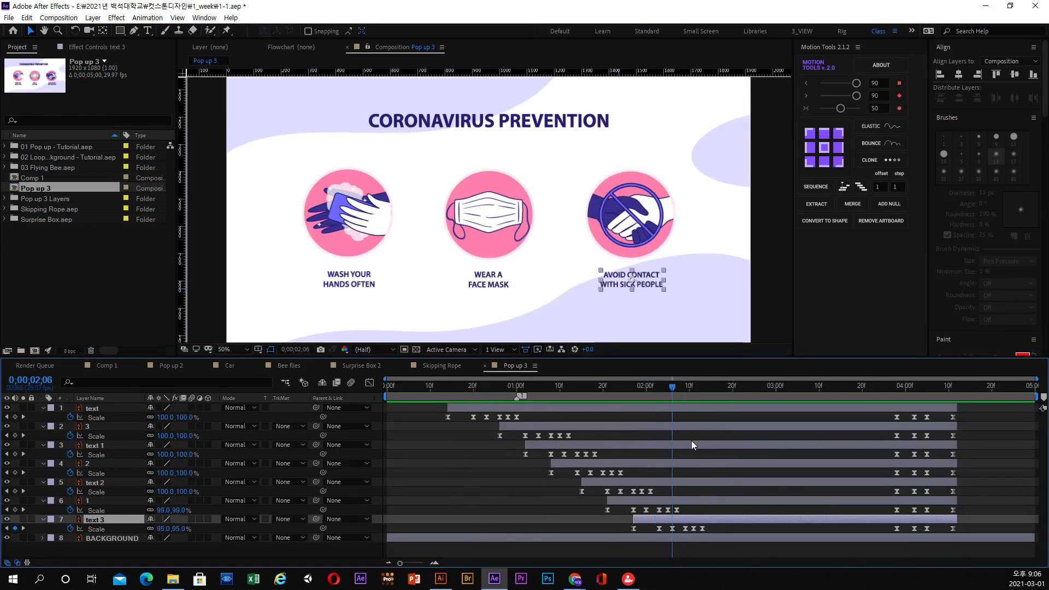
Select the title text layer's opening Scale keyframes and scrub through the pop-ups, ending at 0;00;01;00.
{"action": "left_click_drag", "start_coordinate": [529, 414], "coordinate": [445, 425]}
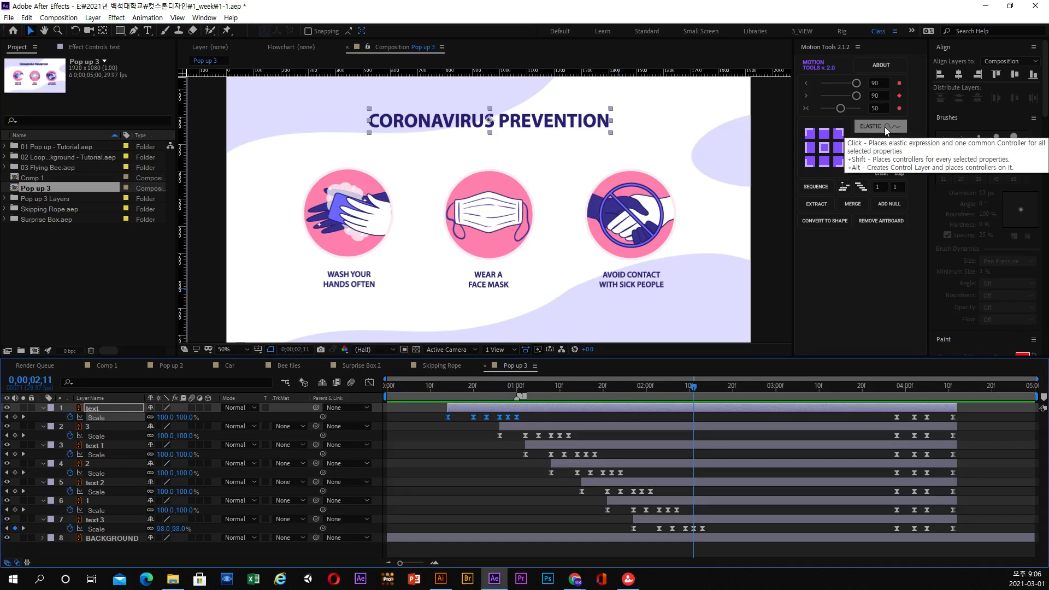
{"action": "left_click", "coordinate": [563, 415]}
{"action": "left_click", "coordinate": [555, 386]}
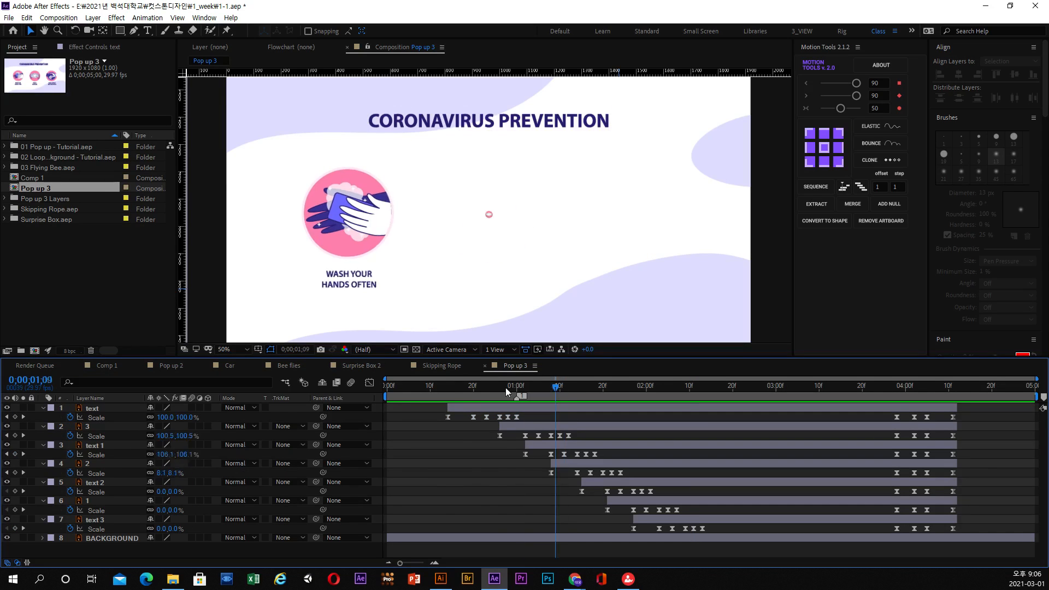
{"action": "left_click_drag", "start_coordinate": [506, 388], "coordinate": [693, 401]}
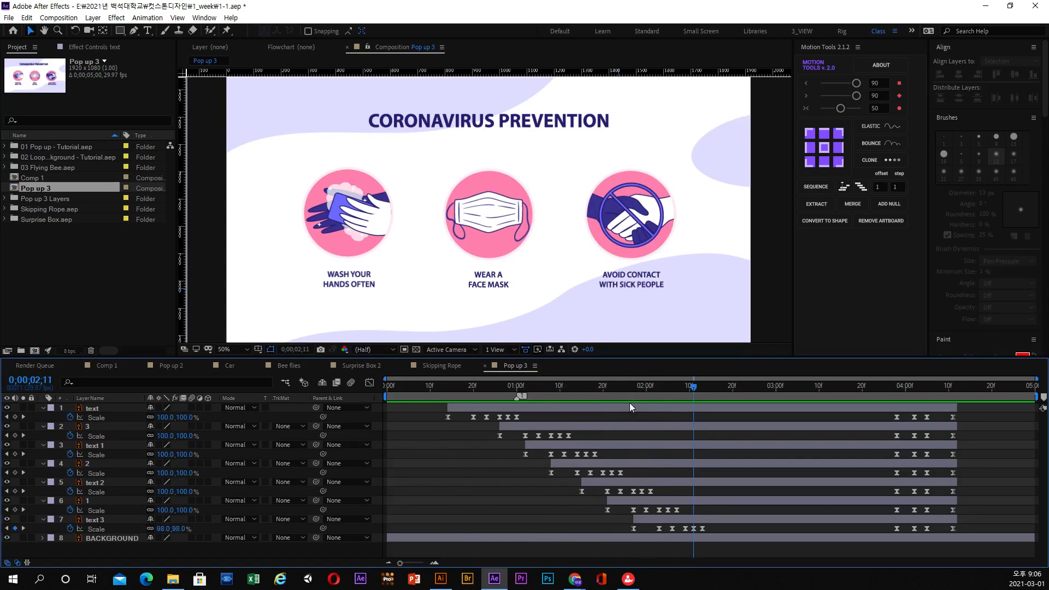
{"action": "mouse_move", "coordinate": [461, 402]}
{"action": "left_mouse_down"}
{"action": "mouse_move", "coordinate": [959, 405]}
{"action": "mouse_move", "coordinate": [490, 415]}
{"action": "mouse_move", "coordinate": [464, 395]}
{"action": "left_mouse_up"}
{"action": "left_click", "coordinate": [473, 408]}
{"action": "left_click_drag", "start_coordinate": [525, 414], "coordinate": [438, 420]}
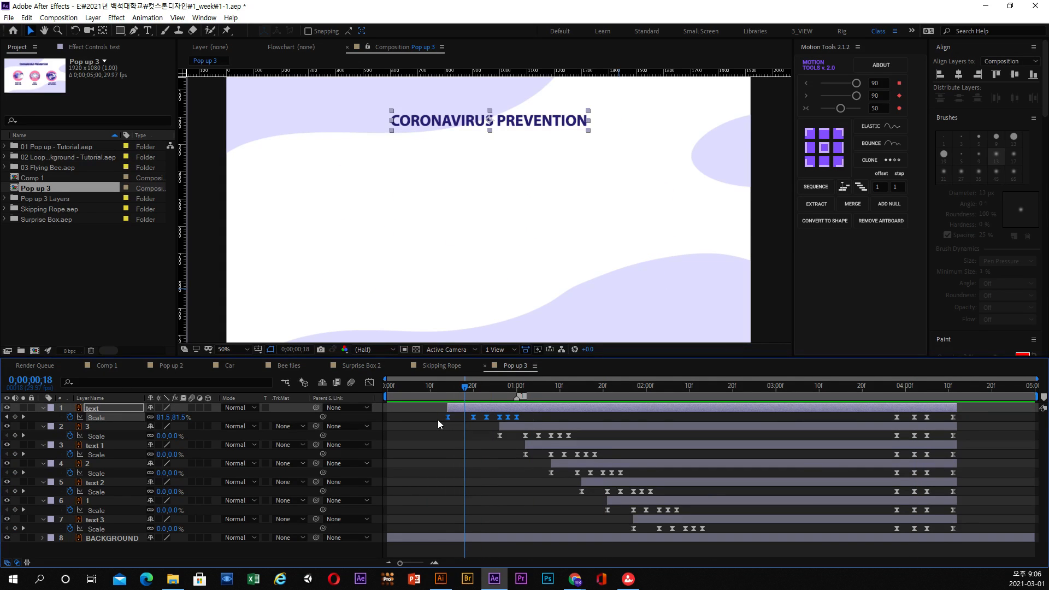
{"action": "left_click_drag", "start_coordinate": [464, 387], "coordinate": [519, 398]}
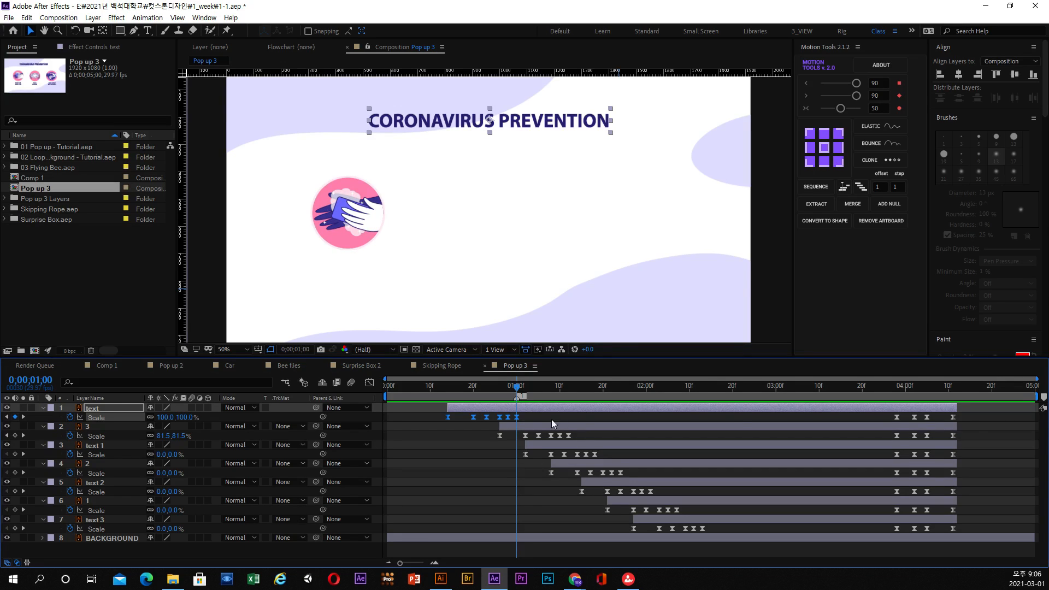
Convert all Scale keyframes of the title text layer to linear and show their curve in the Graph Editor.
{"action": "left_click_drag", "start_coordinate": [979, 416], "coordinate": [402, 427]}
{"action": "left_click", "coordinate": [447, 417], "text": "ctrl"}
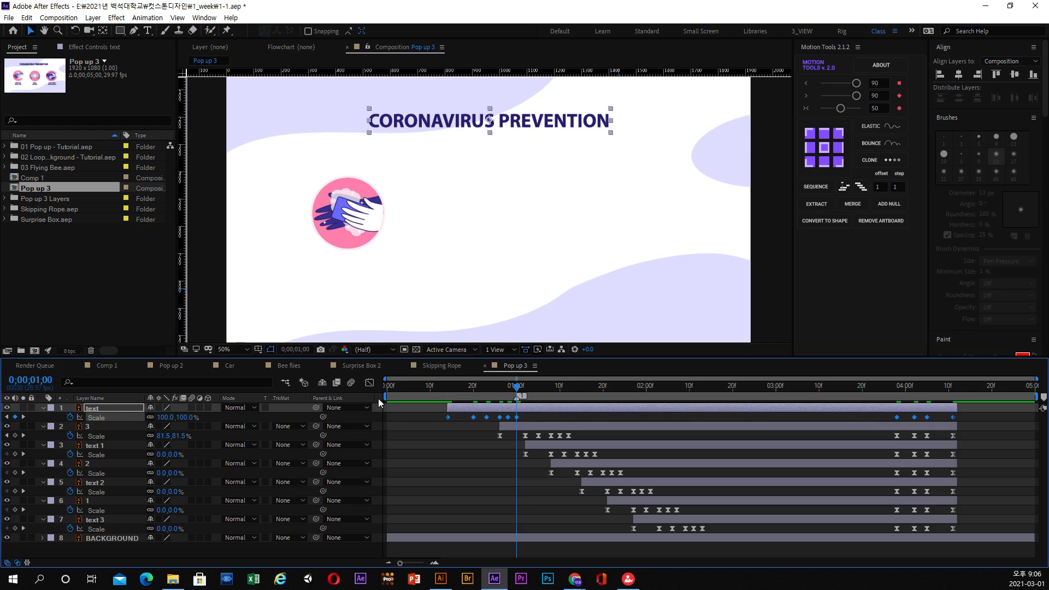
{"action": "left_click", "coordinate": [371, 383]}
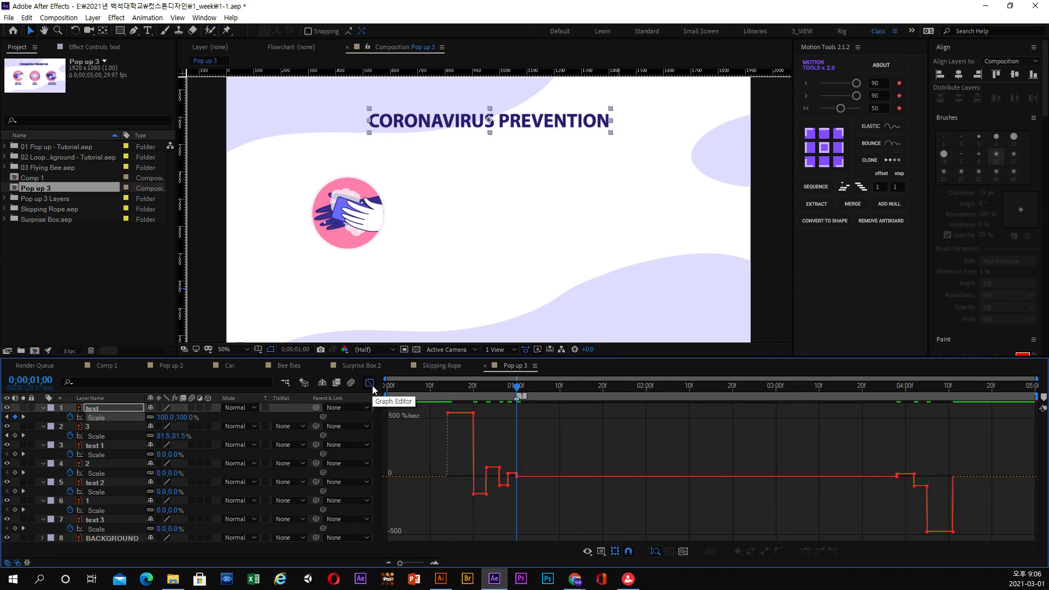
Display the title's Scale animation as a value graph and scrub through its opening bounce.
{"action": "left_click_drag", "start_coordinate": [442, 390], "coordinate": [763, 403]}
{"action": "right_click", "coordinate": [674, 428]}
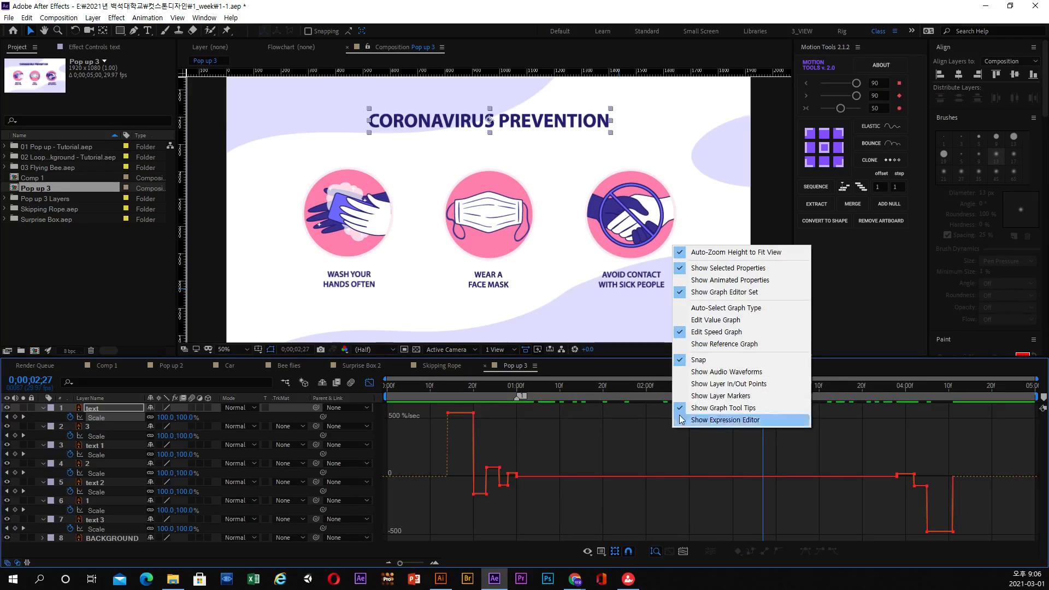
{"action": "left_click", "coordinate": [713, 320]}
{"action": "mouse_move", "coordinate": [480, 393]}
{"action": "left_mouse_down"}
{"action": "mouse_move", "coordinate": [472, 397]}
{"action": "mouse_move", "coordinate": [503, 388]}
{"action": "mouse_move", "coordinate": [486, 392]}
{"action": "left_mouse_up"}
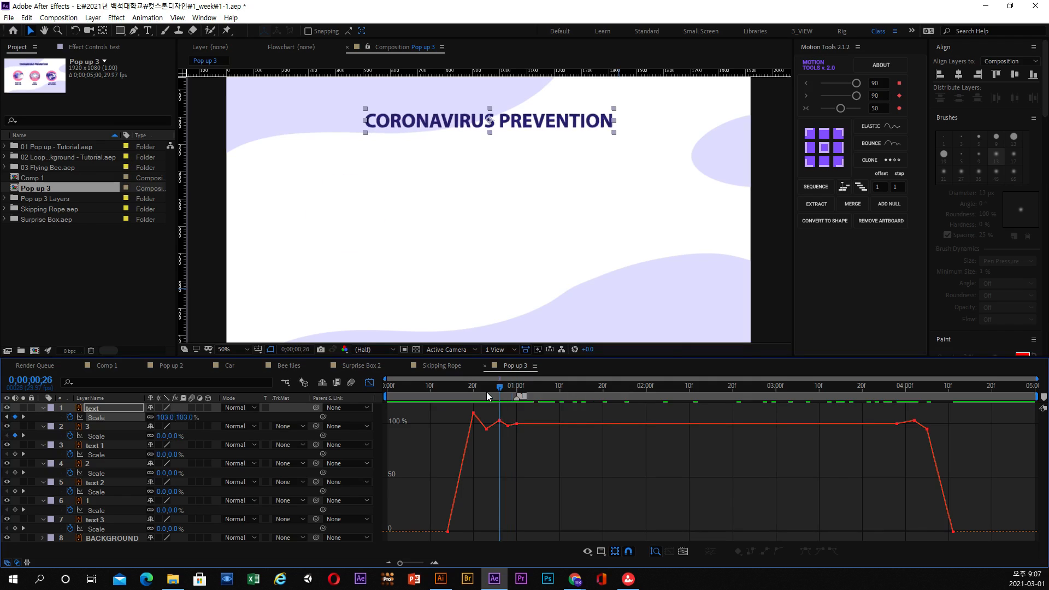
Return to the speed graph for the title's Scale and play the pop-up from just before its first keyframe.
{"action": "right_click", "coordinate": [531, 411]}
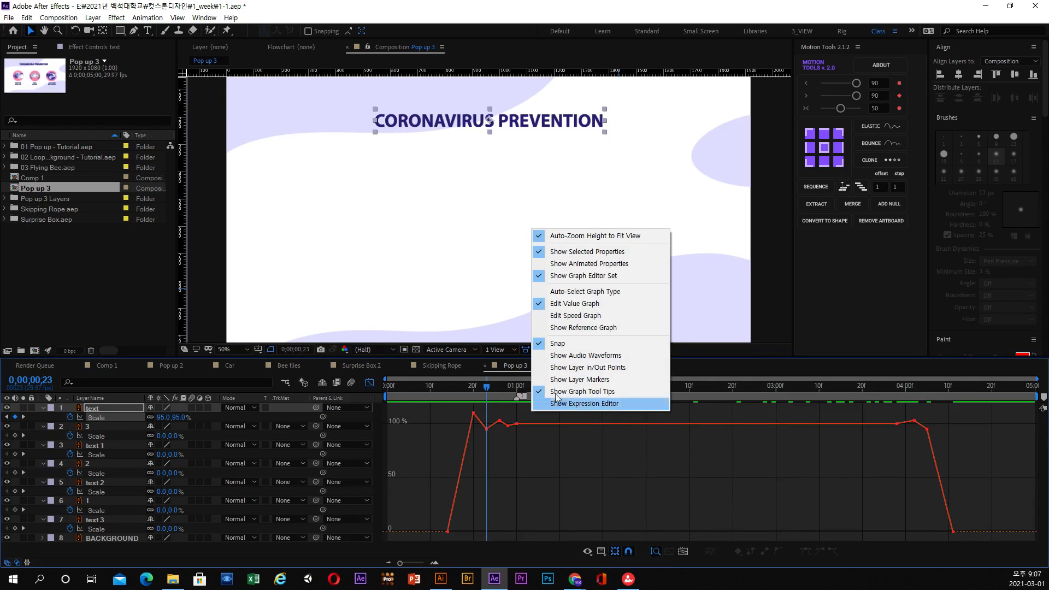
{"action": "left_click", "coordinate": [569, 316]}
{"action": "left_click_drag", "start_coordinate": [494, 388], "coordinate": [443, 396]}
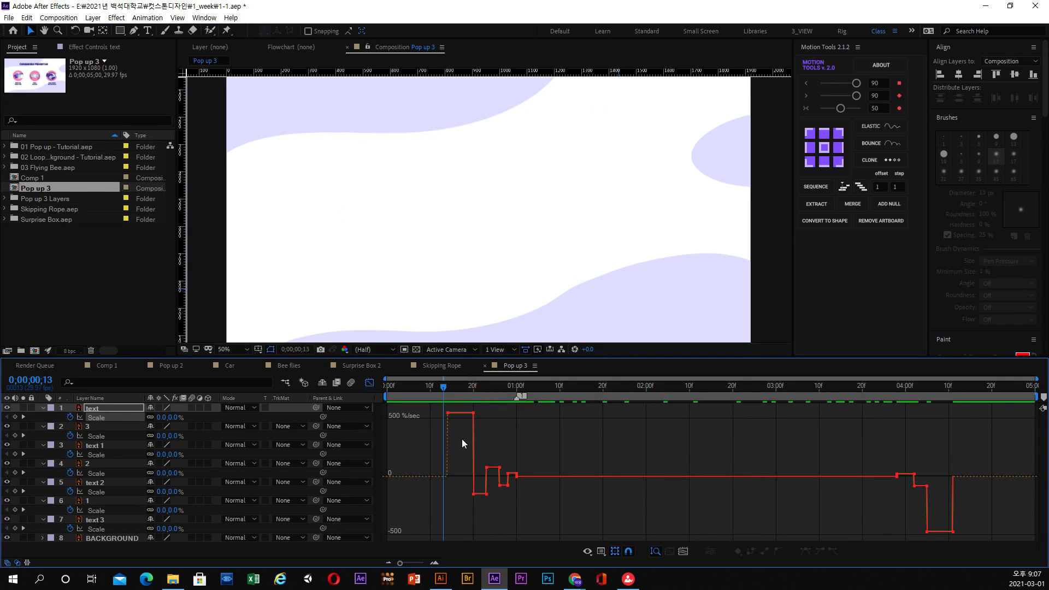
{"action": "key", "text": "space"}
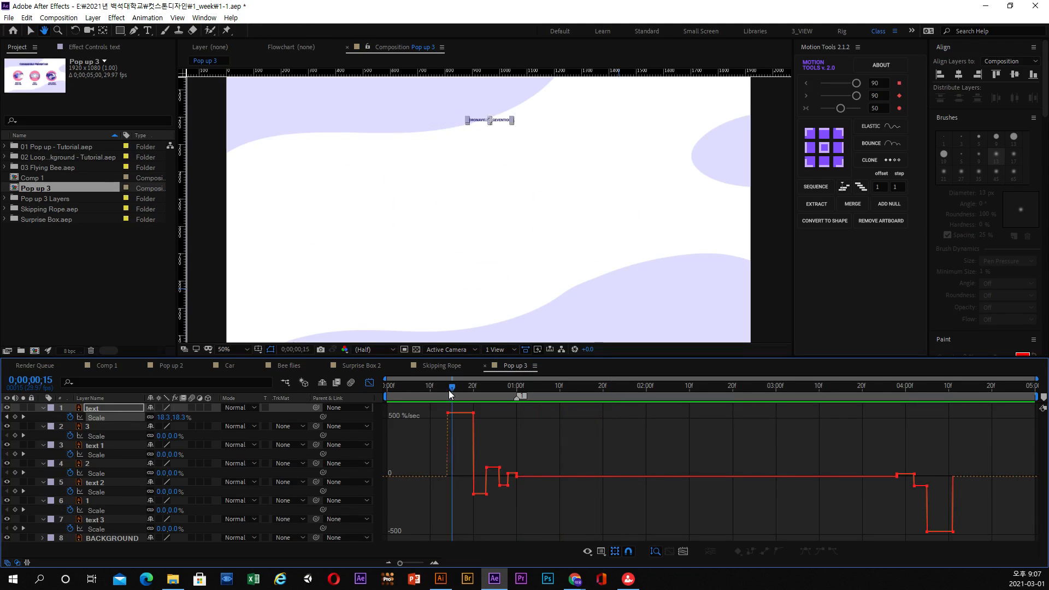
{"action": "left_click", "coordinate": [447, 390]}
{"action": "key", "text": "space"}
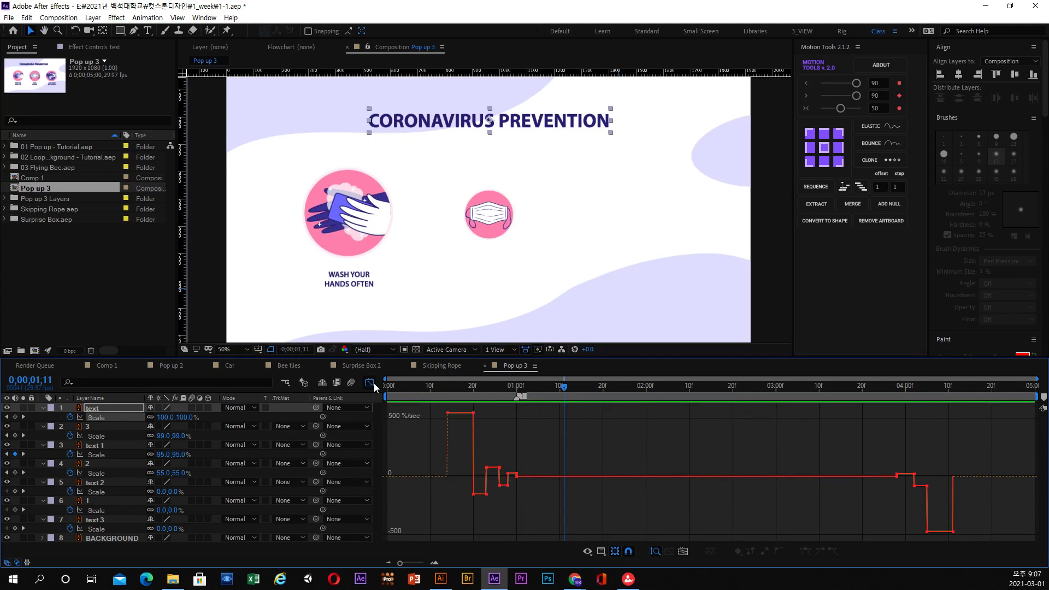
Enlarge the timeline area, select all of the title's Scale keyframes in the speed graph and apply Easy Ease.
{"action": "left_click", "coordinate": [372, 382]}
{"action": "left_click_drag", "start_coordinate": [963, 417], "coordinate": [437, 421]}
{"action": "left_click", "coordinate": [370, 383]}
{"action": "left_click_drag", "start_coordinate": [674, 353], "coordinate": [673, 330]}
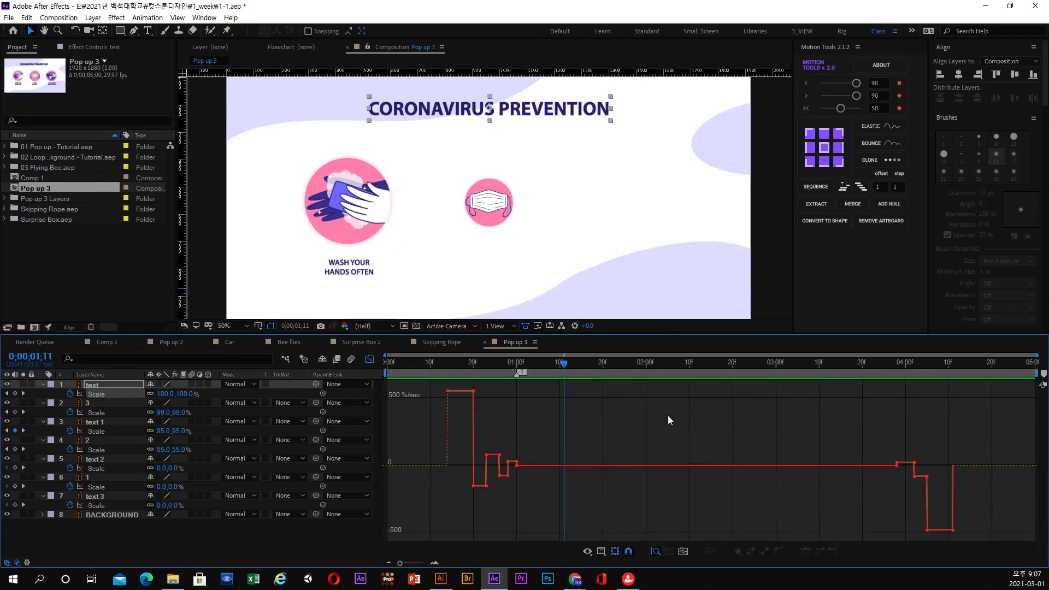
{"action": "left_click_drag", "start_coordinate": [981, 384], "coordinate": [431, 534]}
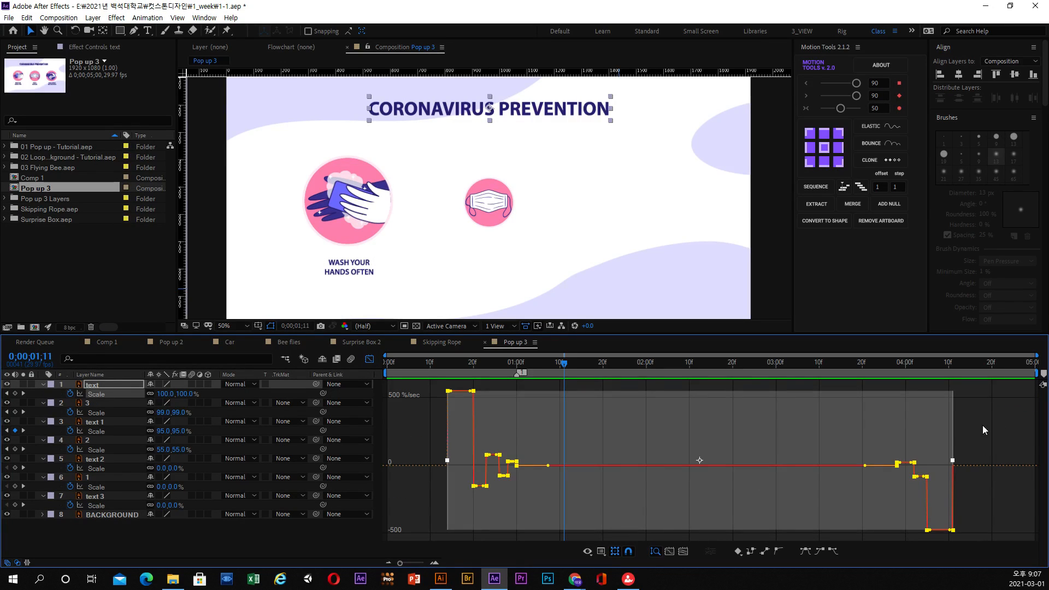
{"action": "left_click_drag", "start_coordinate": [980, 389], "coordinate": [421, 526]}
{"action": "left_click", "coordinate": [805, 552]}
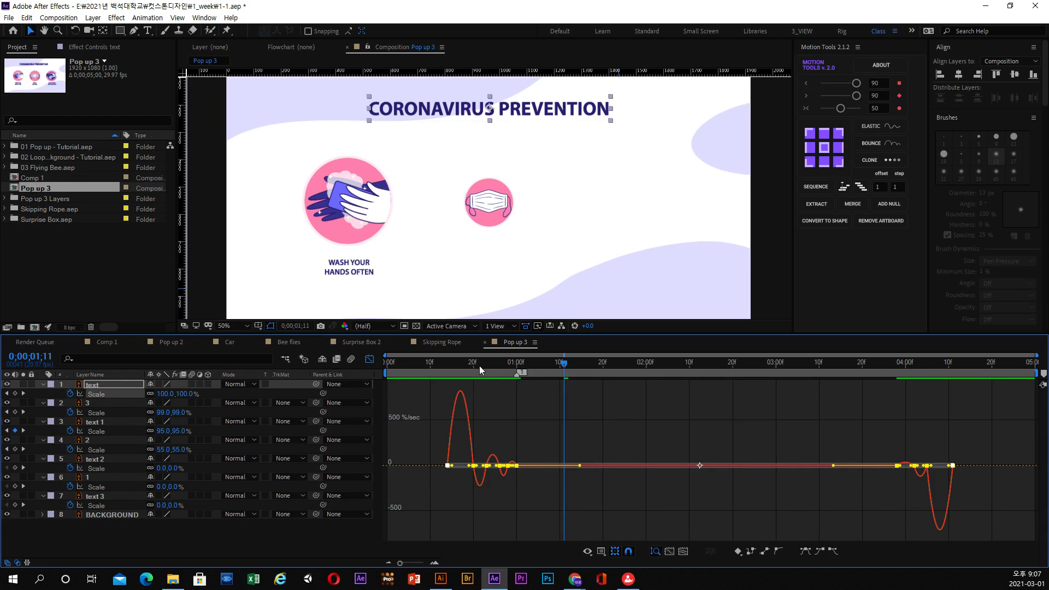
Play and scrub the title's pop-up repeatedly from its first Scale keyframe at 0;00;00;14 to examine the eased motion.
{"action": "left_click", "coordinate": [448, 365]}
{"action": "key", "text": "space"}
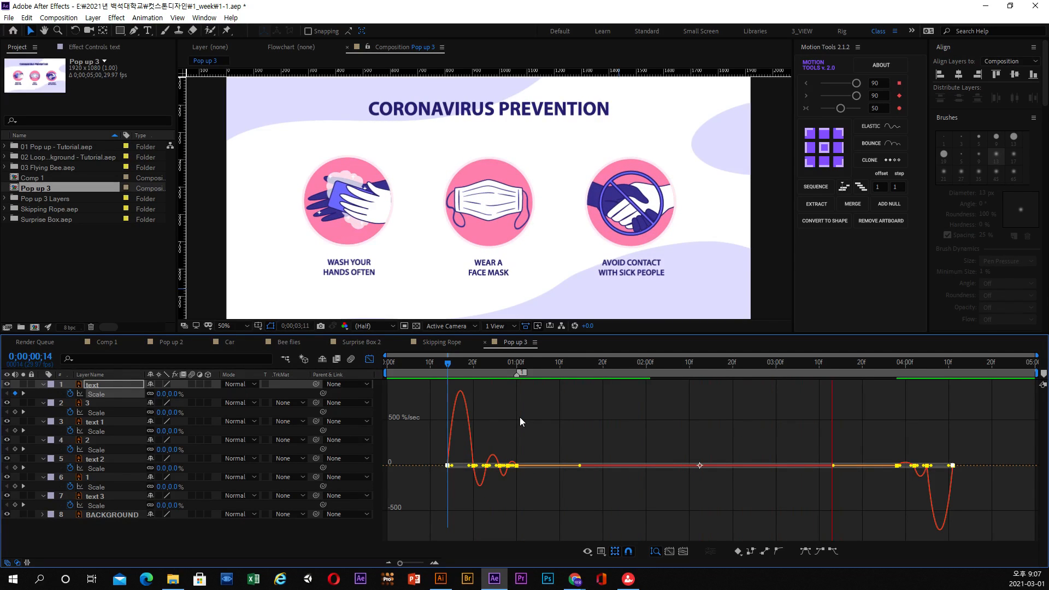
{"action": "left_click_drag", "start_coordinate": [533, 363], "coordinate": [484, 365]}
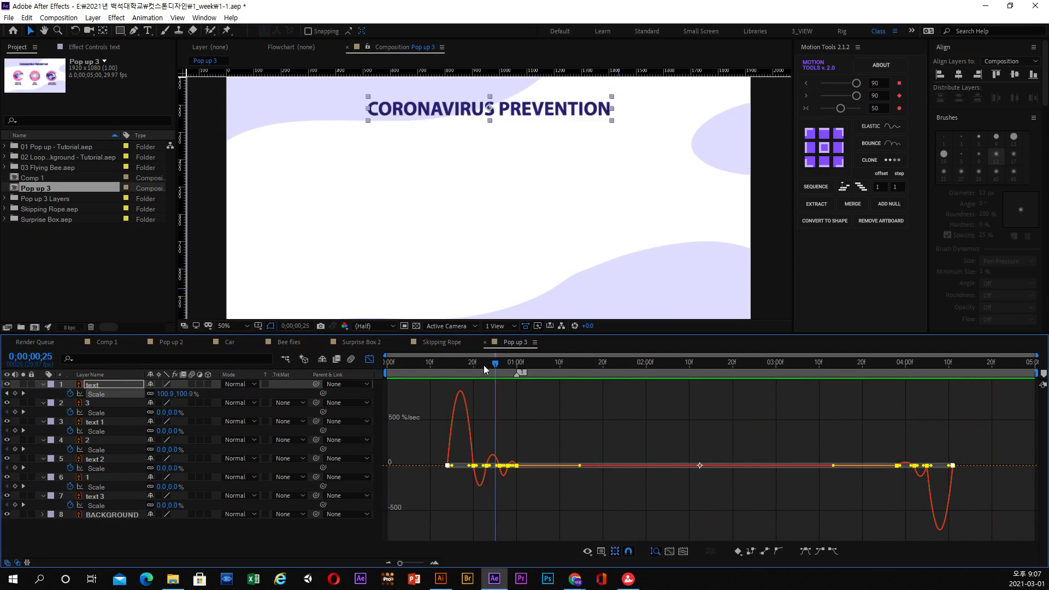
{"action": "left_click", "coordinate": [447, 365]}
{"action": "key", "text": "space"}
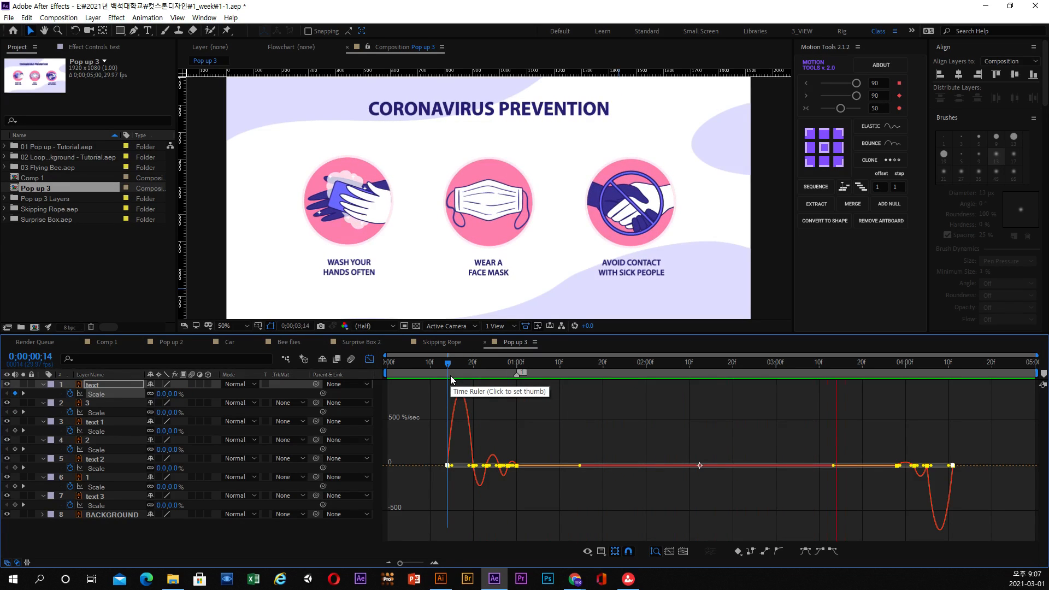
{"action": "key", "text": "space"}
{"action": "left_click", "coordinate": [457, 362]}
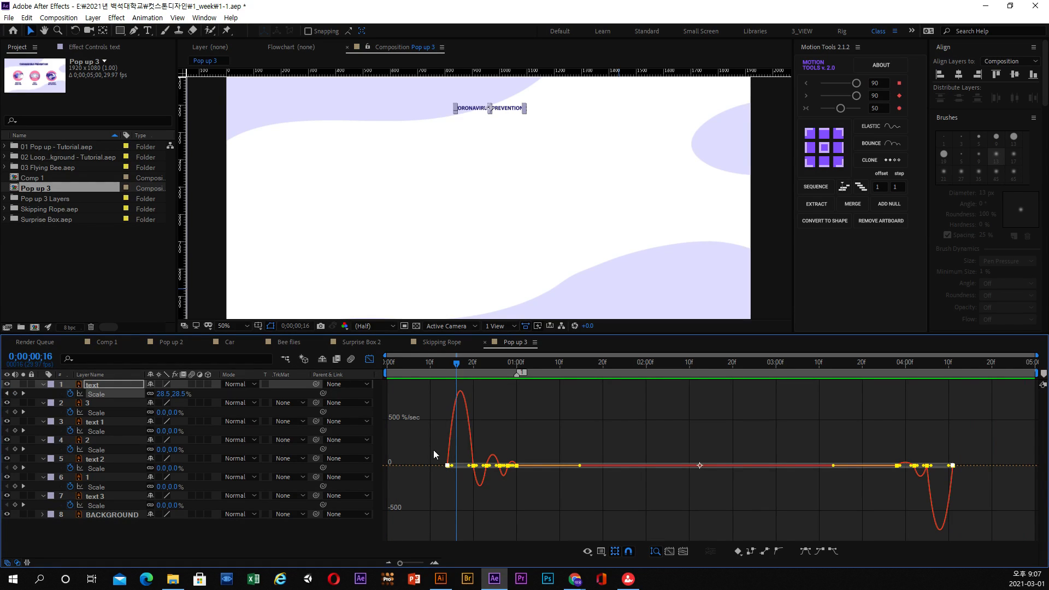
{"action": "mouse_move", "coordinate": [443, 369]}
{"action": "left_mouse_down"}
{"action": "mouse_move", "coordinate": [962, 372]}
{"action": "mouse_move", "coordinate": [448, 382]}
{"action": "left_mouse_up"}
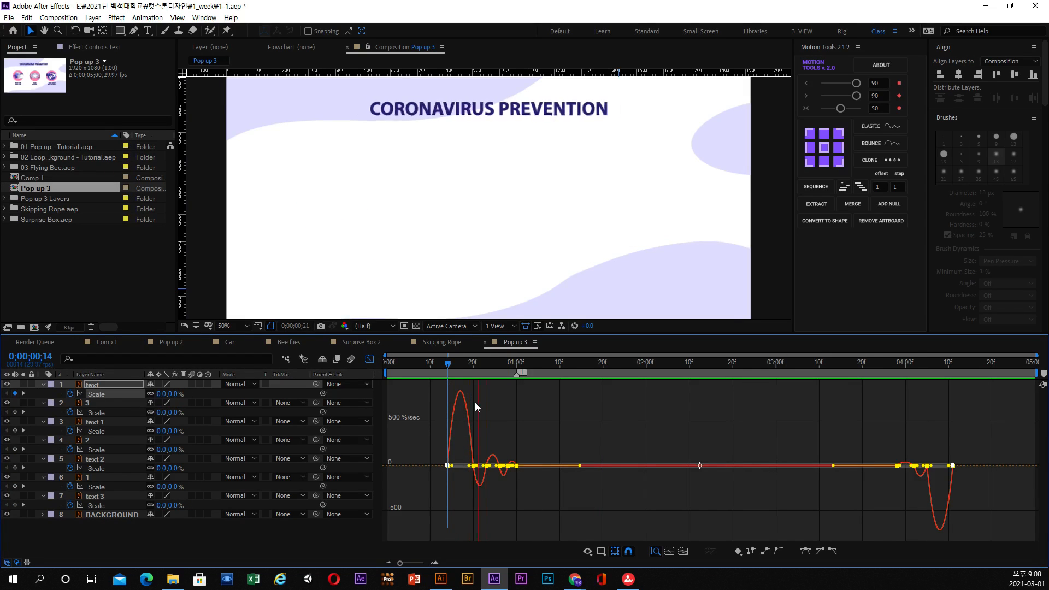
{"action": "key", "text": "space"}
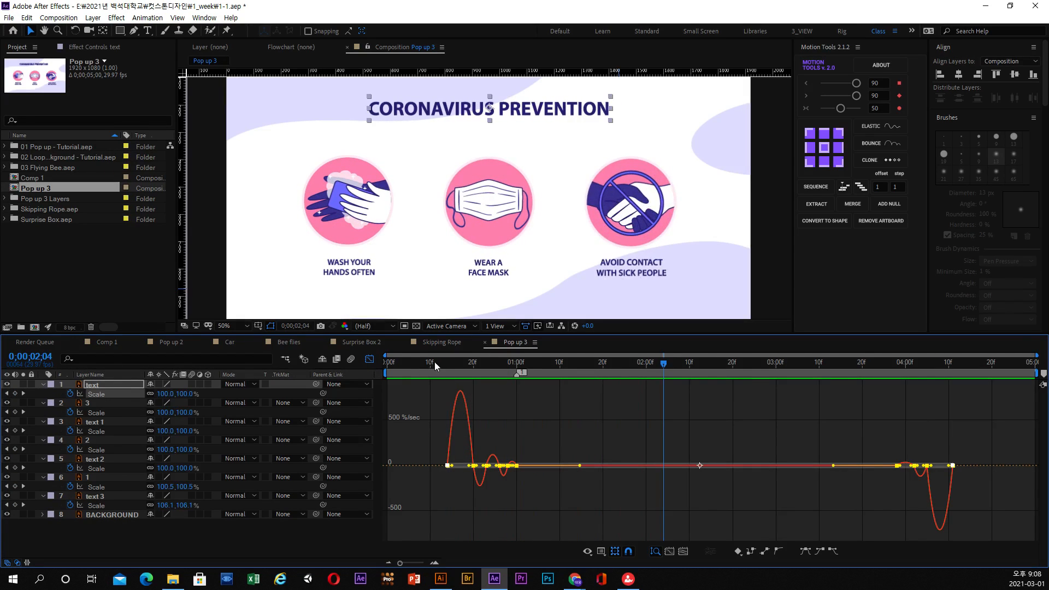
{"action": "left_click", "coordinate": [457, 364]}
{"action": "mouse_move", "coordinate": [458, 365]}
{"action": "left_mouse_down"}
{"action": "mouse_move", "coordinate": [470, 366]}
{"action": "mouse_move", "coordinate": [458, 366]}
{"action": "left_mouse_up"}
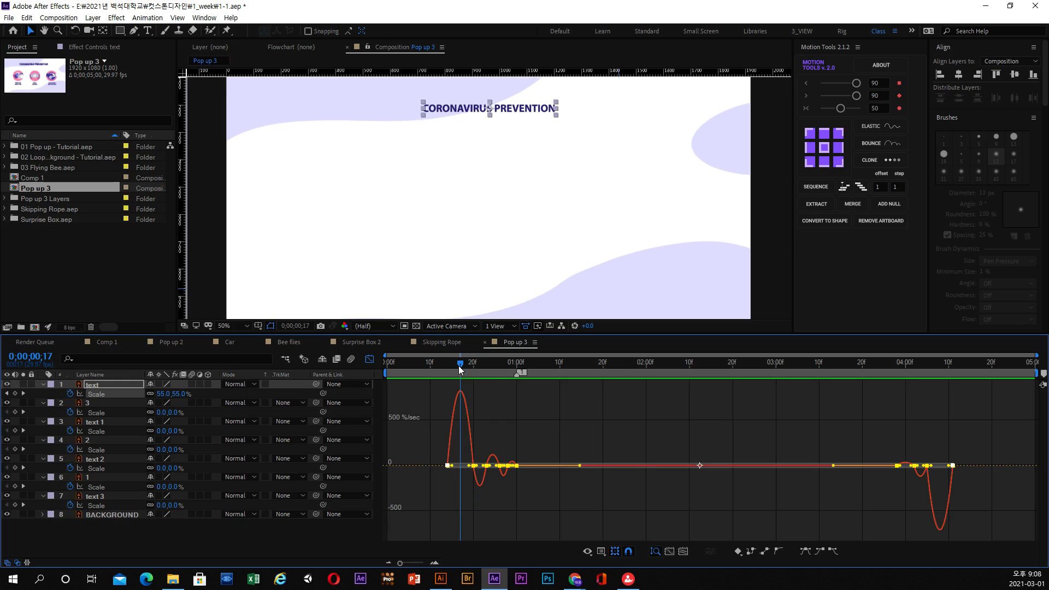
Collapse the Scale properties of all the infographic layers in the timeline and deselect everything.
{"action": "left_click", "coordinate": [42, 385]}
{"action": "left_click", "coordinate": [44, 393]}
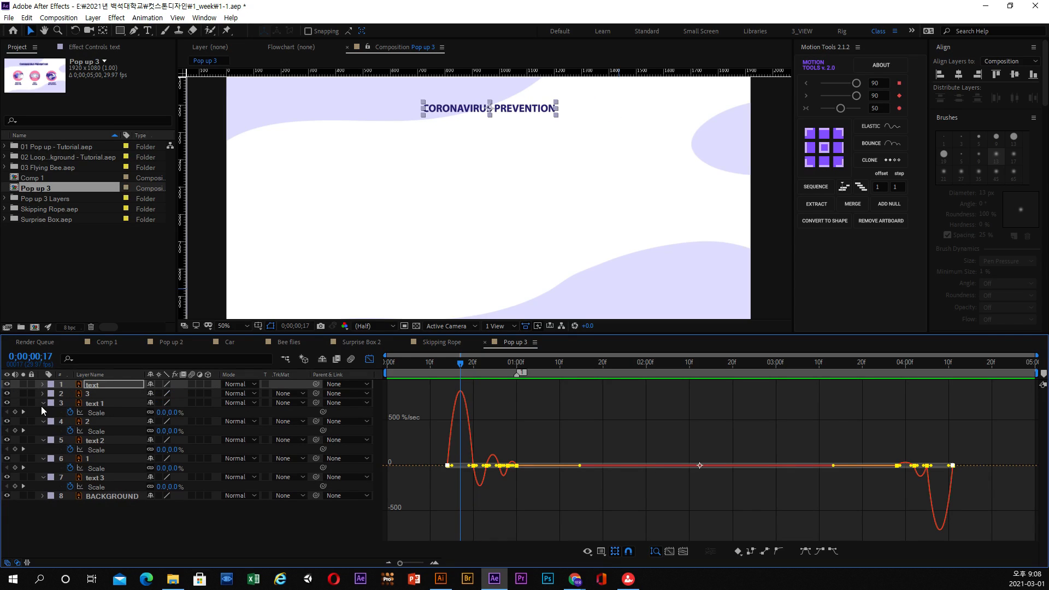
{"action": "left_click", "coordinate": [42, 403]}
{"action": "left_click", "coordinate": [44, 411]}
{"action": "left_click", "coordinate": [44, 421]}
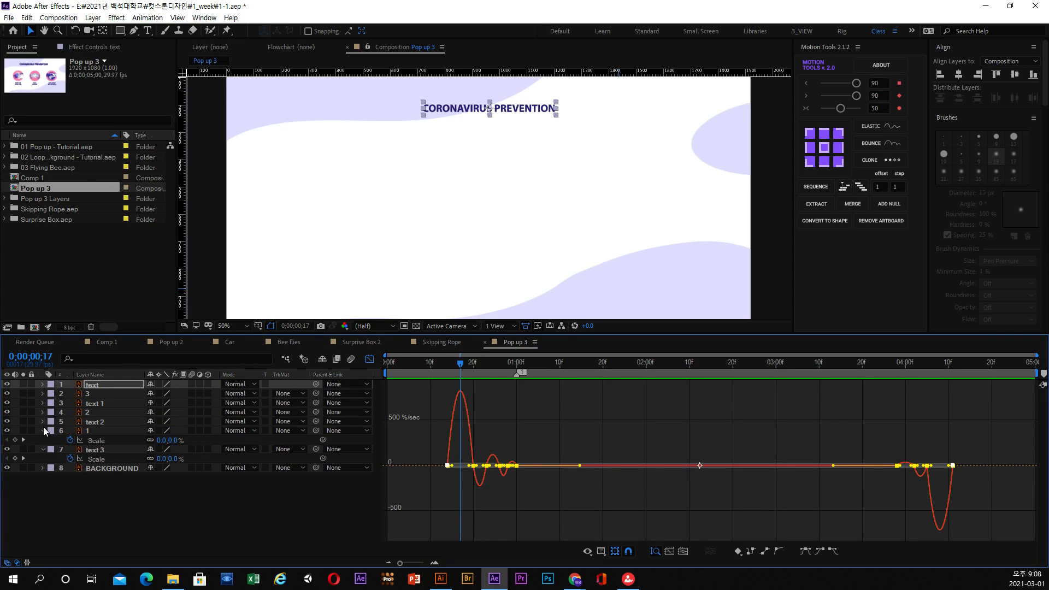
{"action": "left_click", "coordinate": [43, 431]}
{"action": "left_click", "coordinate": [44, 440]}
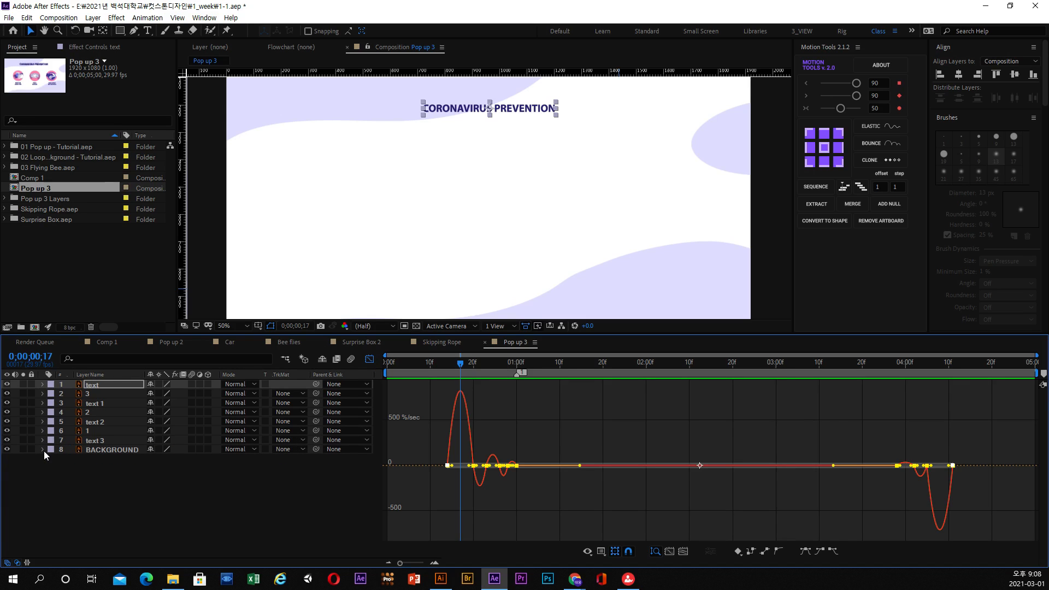
{"action": "left_click", "coordinate": [109, 481]}
{"action": "left_click_drag", "start_coordinate": [460, 364], "coordinate": [456, 365]}
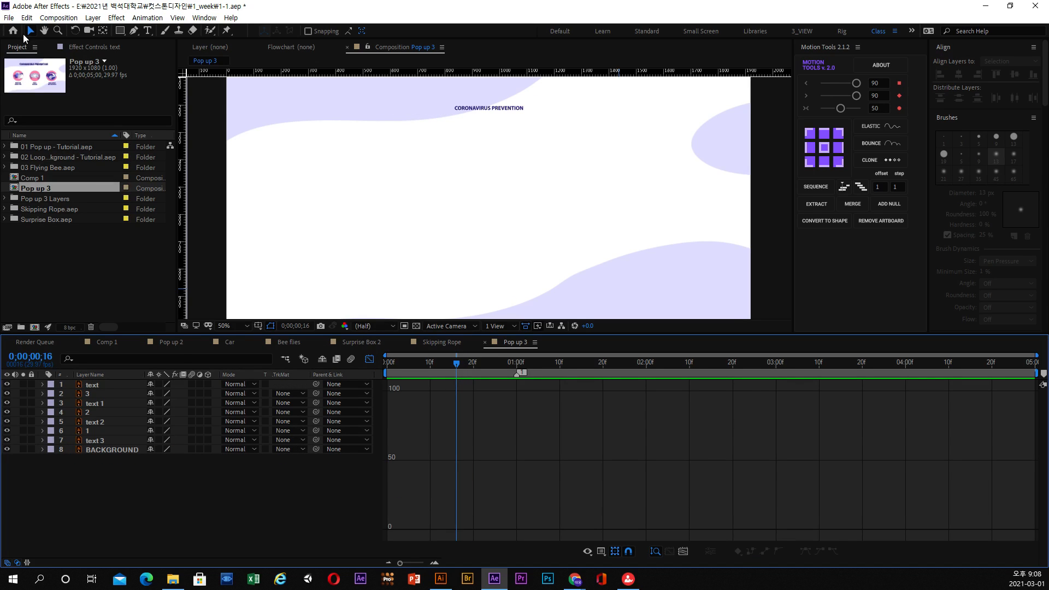
{"action": "left_click", "coordinate": [9, 18]}
{"action": "mouse_move", "coordinate": [40, 66]}
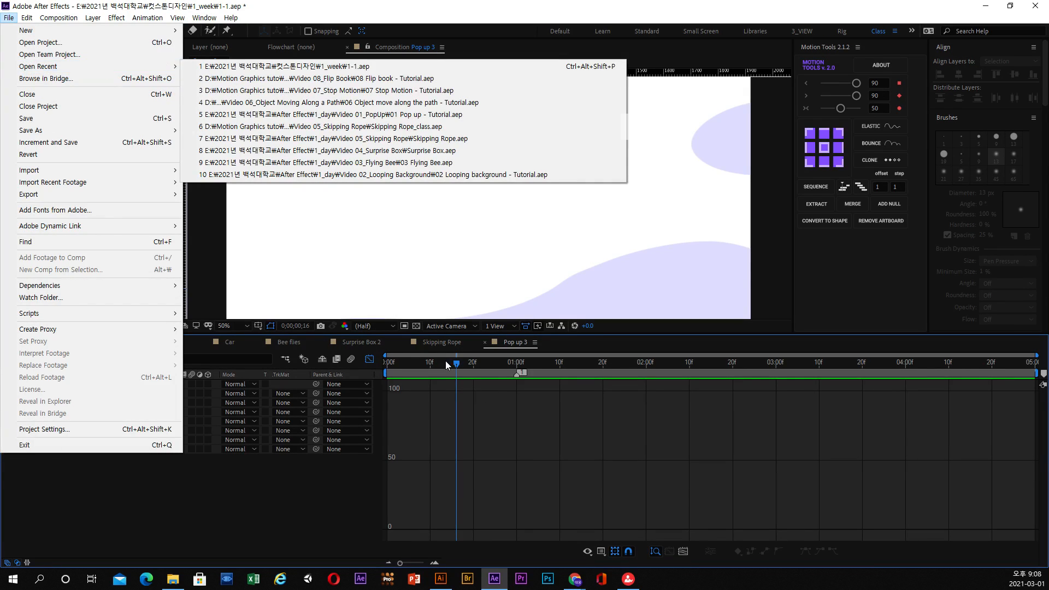
{"action": "left_click_drag", "start_coordinate": [443, 363], "coordinate": [439, 364]}
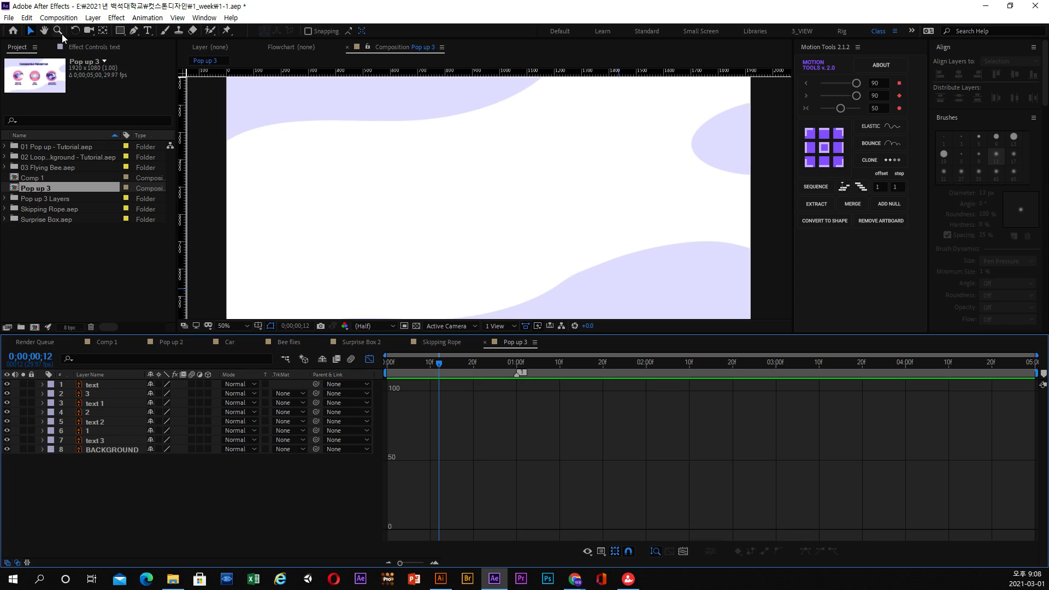
Create a new 5-second composition with the HDTV 1080 29.97 preset and enlarge its preview area.
{"action": "left_click", "coordinate": [59, 17]}
{"action": "left_click", "coordinate": [28, 24]}
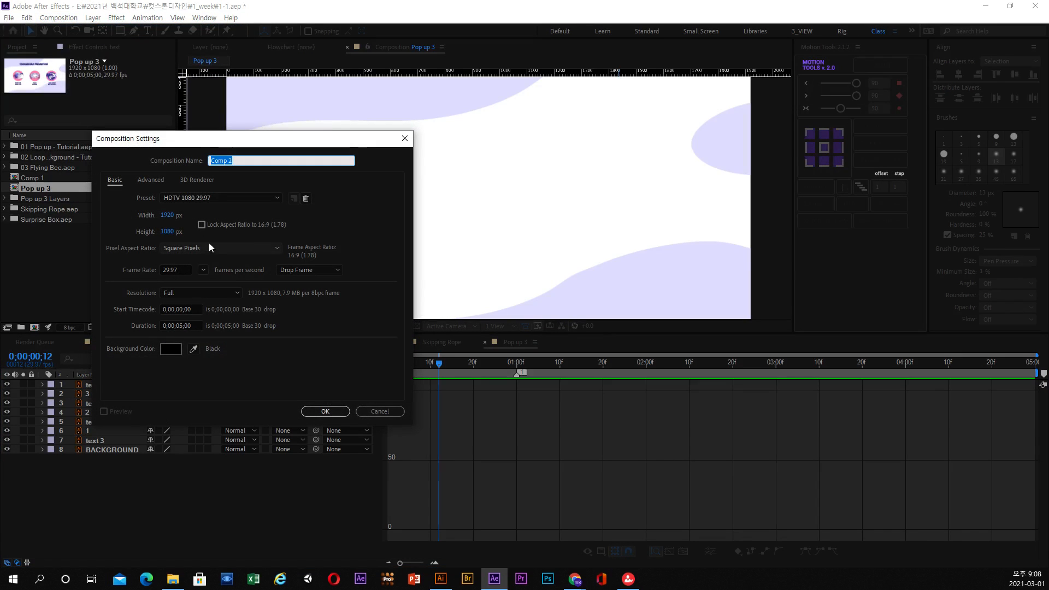
{"action": "left_click", "coordinate": [340, 410]}
{"action": "left_click", "coordinate": [480, 372]}
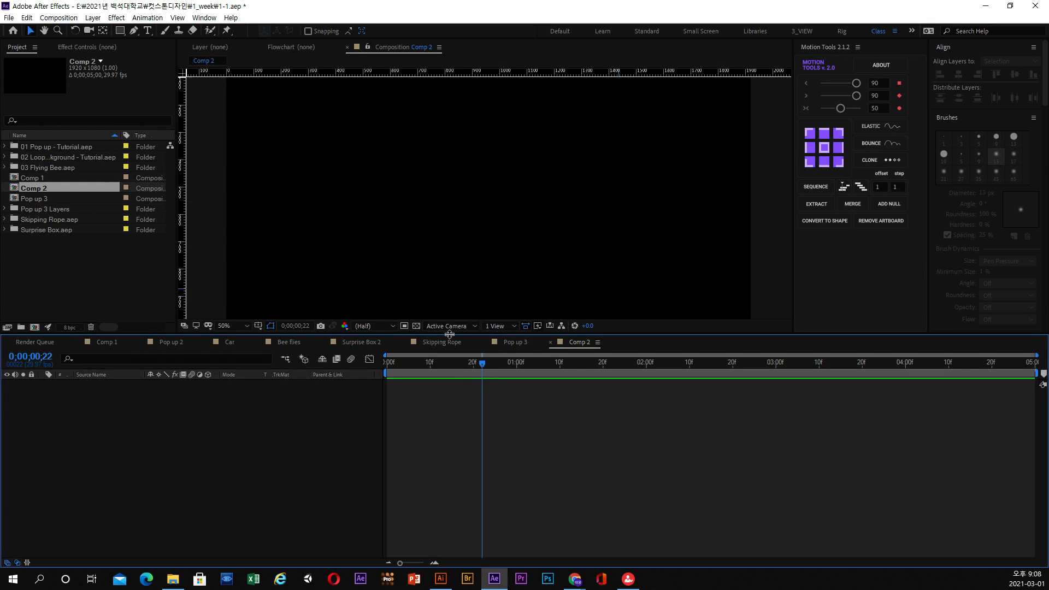
{"action": "left_click_drag", "start_coordinate": [450, 334], "coordinate": [450, 403]}
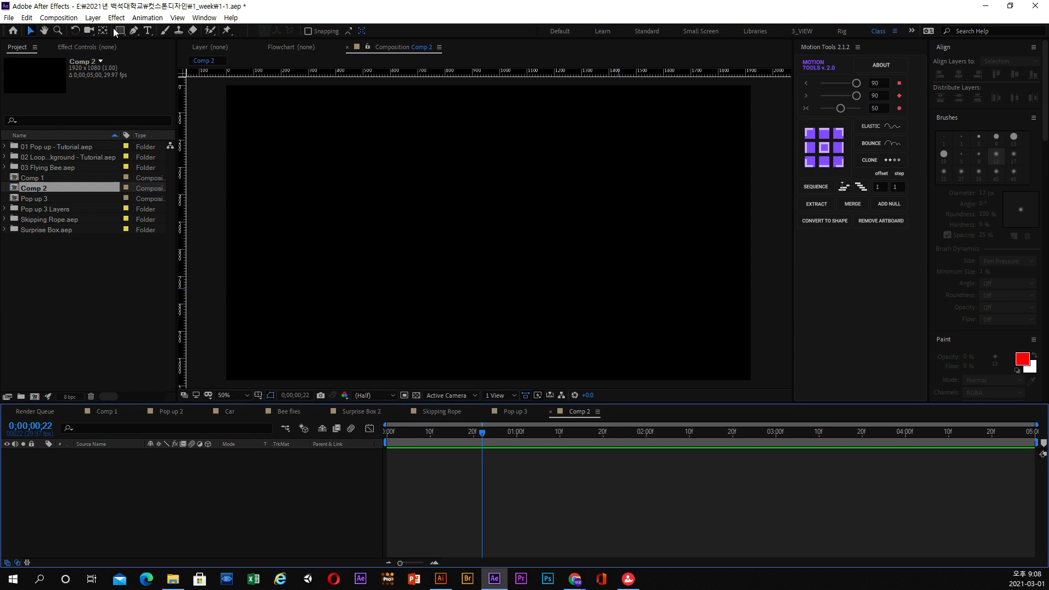
Add a full-frame royal blue solid layer to the new composition.
{"action": "left_click", "coordinate": [92, 17]}
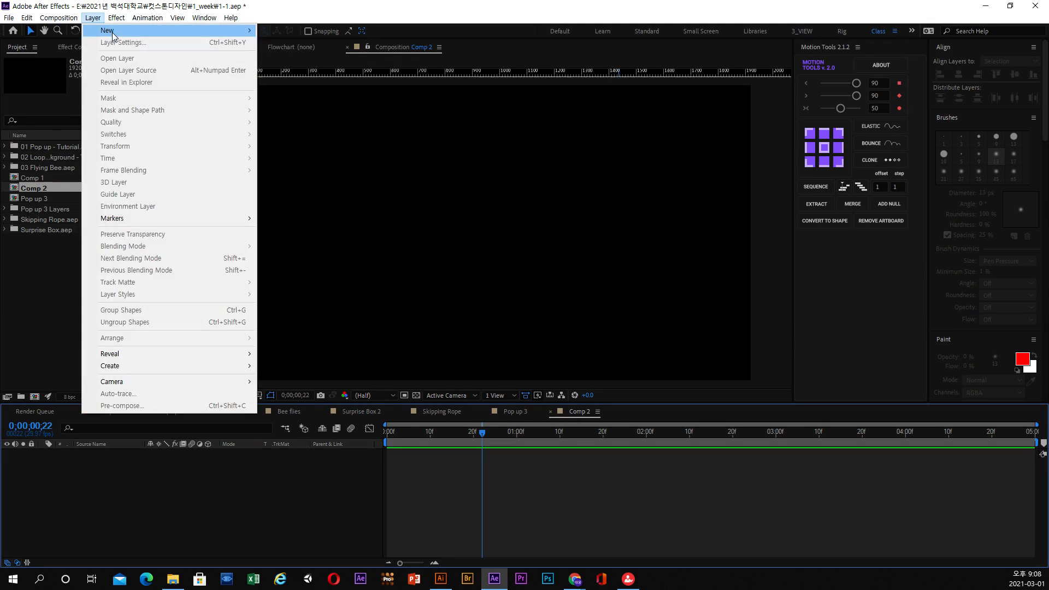
{"action": "mouse_move", "coordinate": [113, 36]}
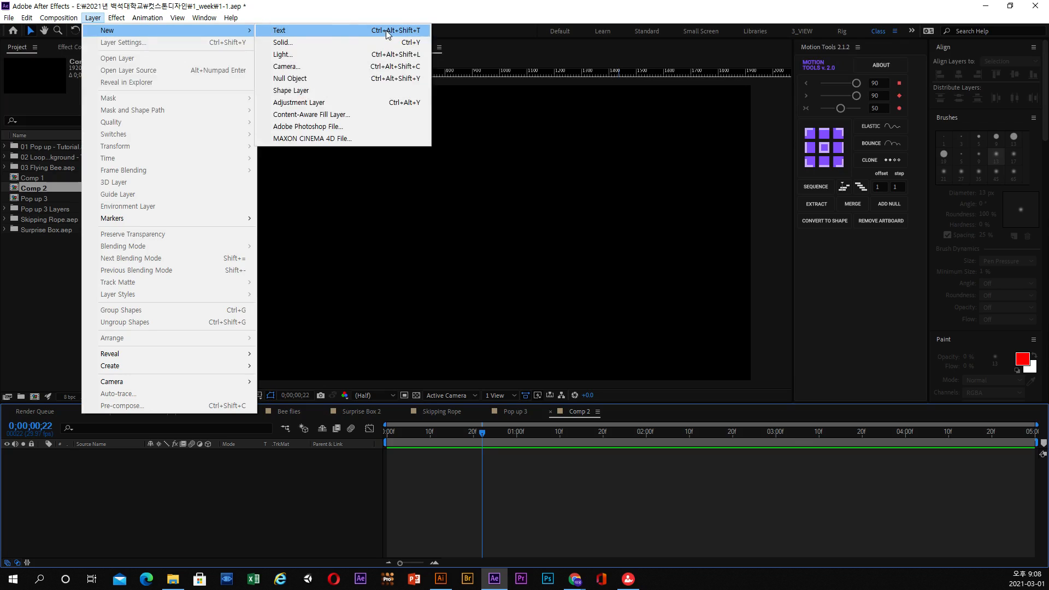
{"action": "left_click", "coordinate": [320, 44]}
{"action": "left_click", "coordinate": [580, 352]}
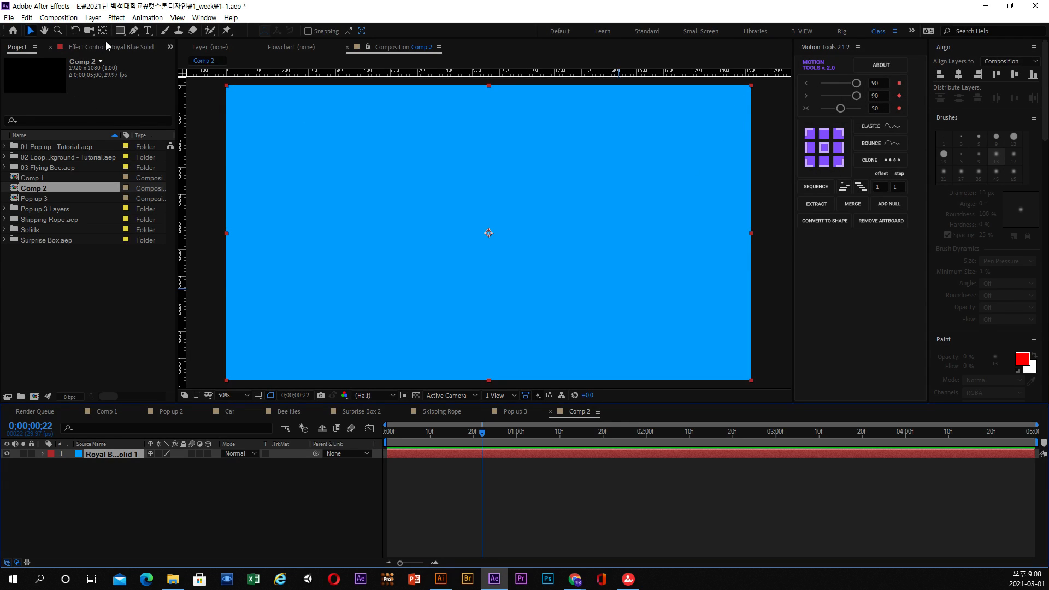
Mask the blue solid down to a small square left of the frame's centre and centre its anchor point on the square.
{"action": "left_click", "coordinate": [119, 31]}
{"action": "left_click_drag", "start_coordinate": [324, 236], "coordinate": [348, 262]}
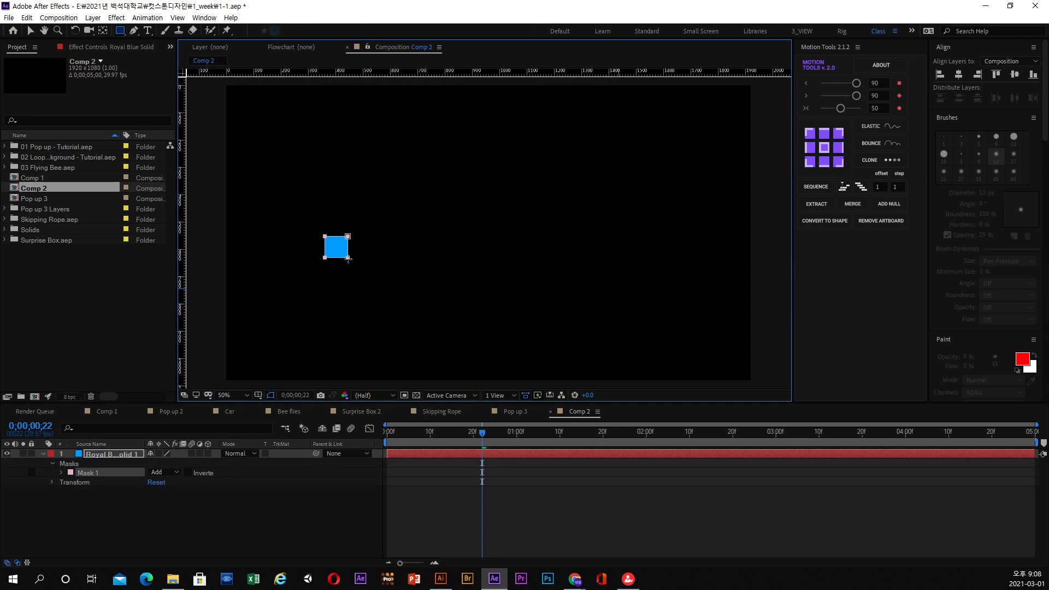
{"action": "left_click", "coordinate": [31, 33]}
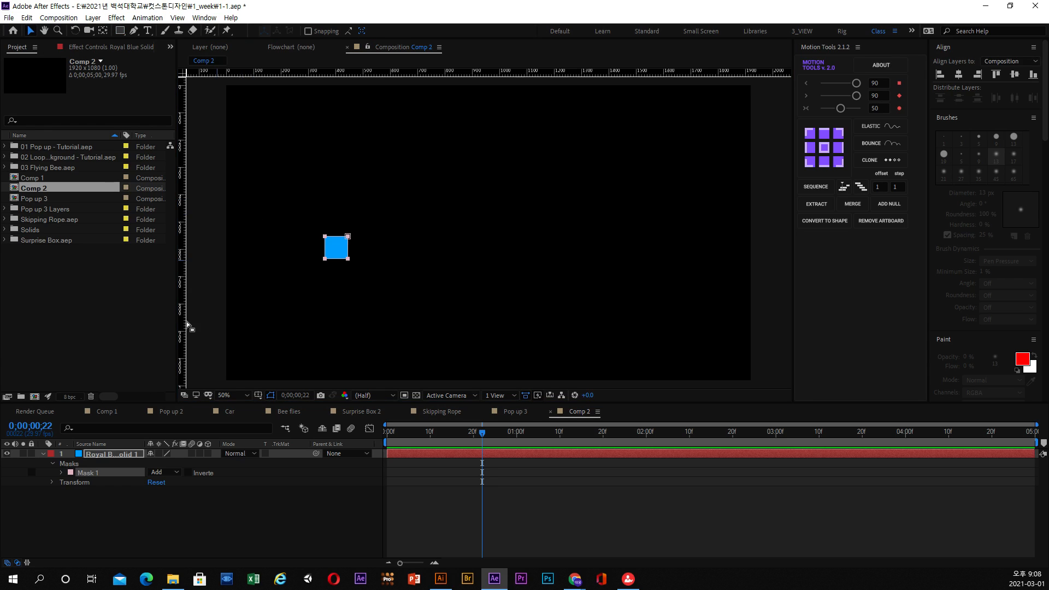
{"action": "left_click", "coordinate": [110, 453]}
{"action": "left_click", "coordinate": [823, 147]}
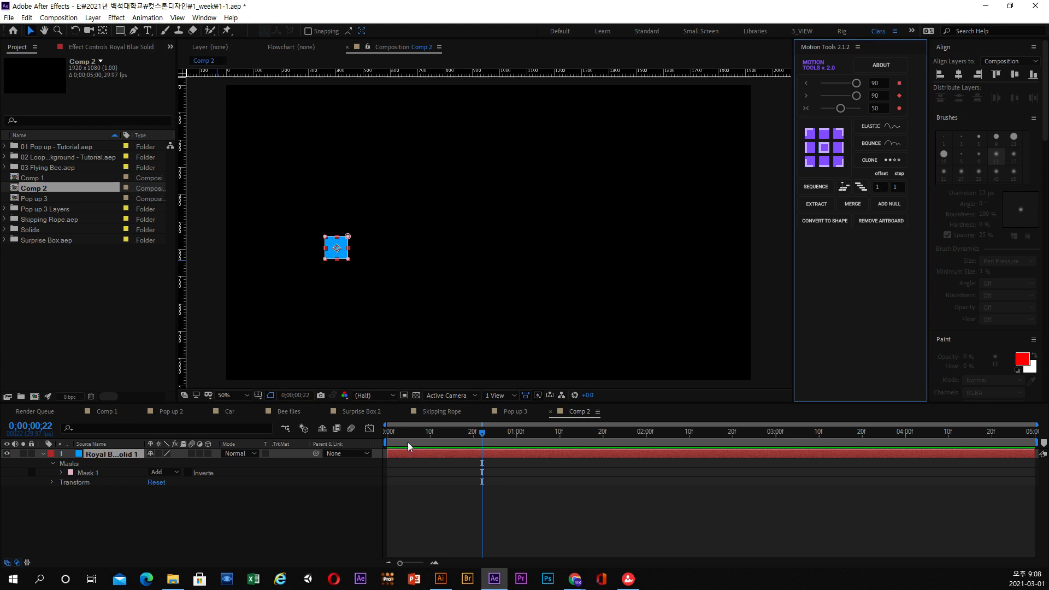
Keyframe the square's Position at 0;00;00;00, and at 0;00;01;00 move it horizontally across the frame to about 1568, 595.
{"action": "left_click_drag", "start_coordinate": [407, 442], "coordinate": [370, 437]}
{"action": "left_click", "coordinate": [52, 481]}
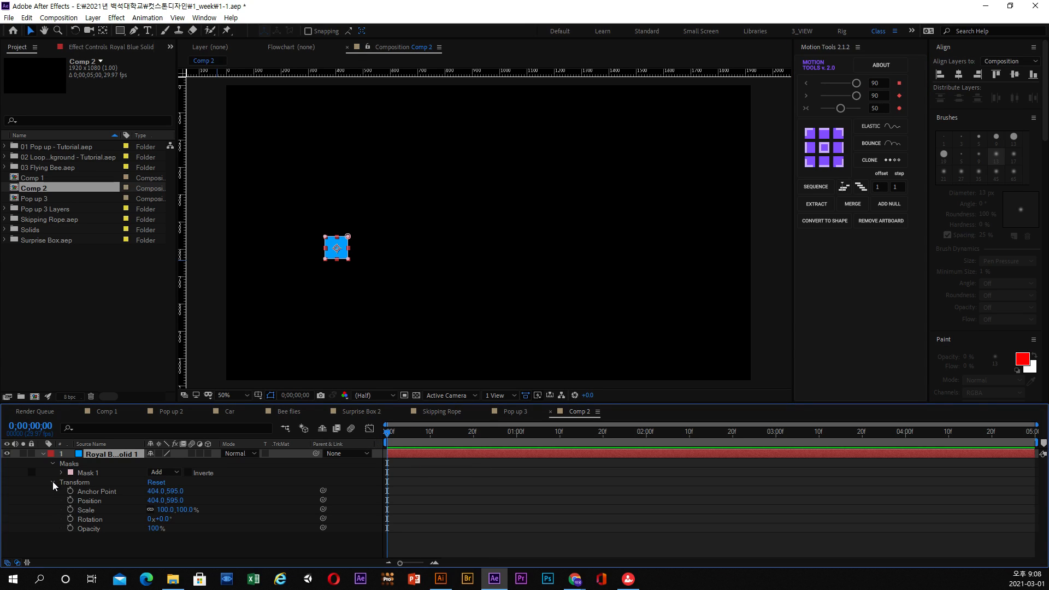
{"action": "left_click", "coordinate": [70, 500]}
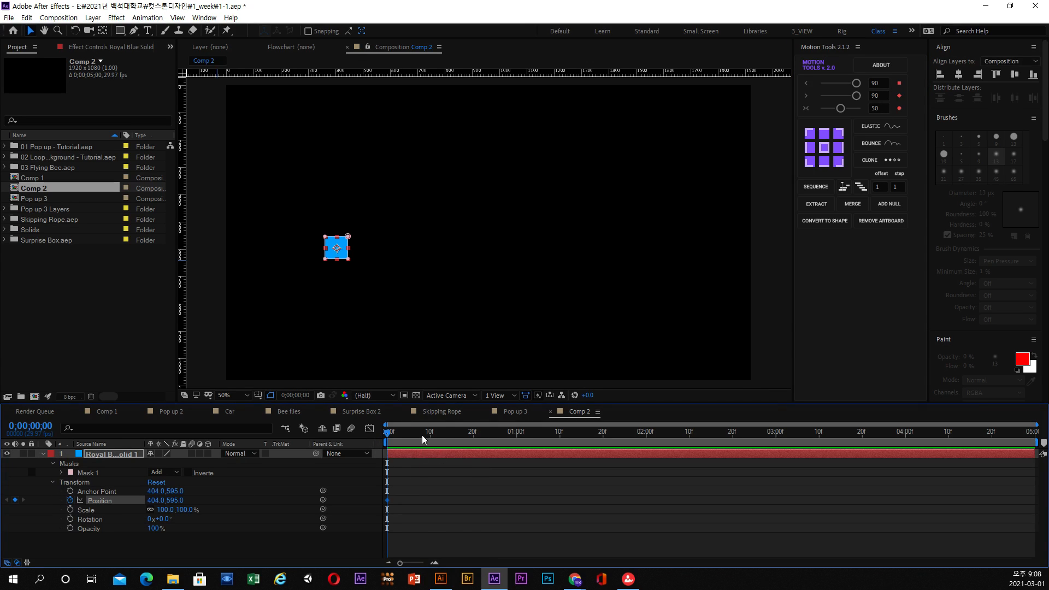
{"action": "left_click_drag", "start_coordinate": [421, 435], "coordinate": [517, 451]}
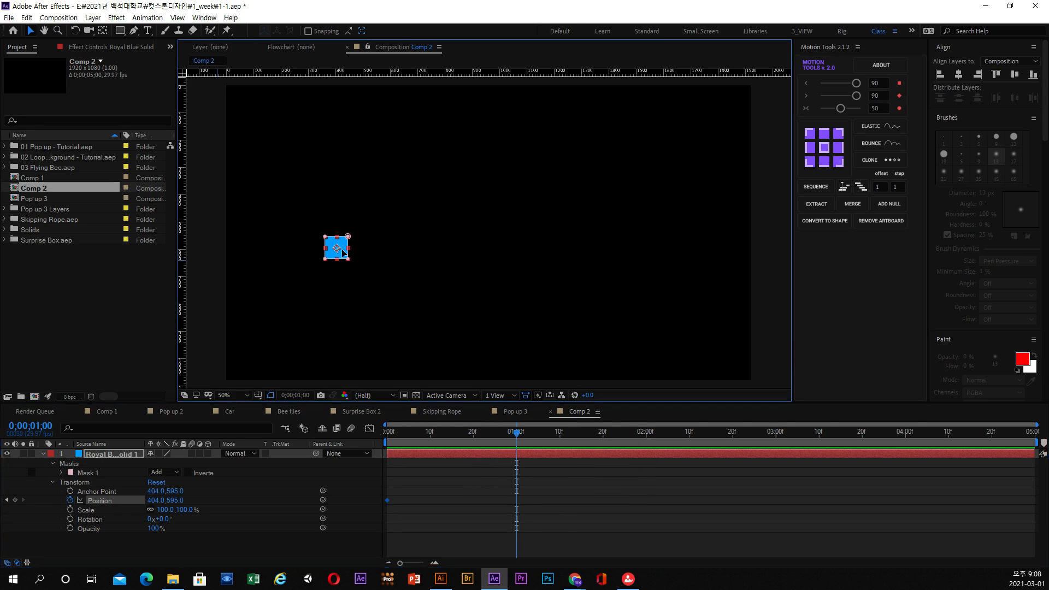
{"action": "left_click_drag", "start_coordinate": [344, 254], "coordinate": [661, 254]}
Play the square's movement from the start of the composition to examine its constant speed.
{"action": "left_click_drag", "start_coordinate": [515, 432], "coordinate": [358, 443]}
{"action": "key", "text": "space"}
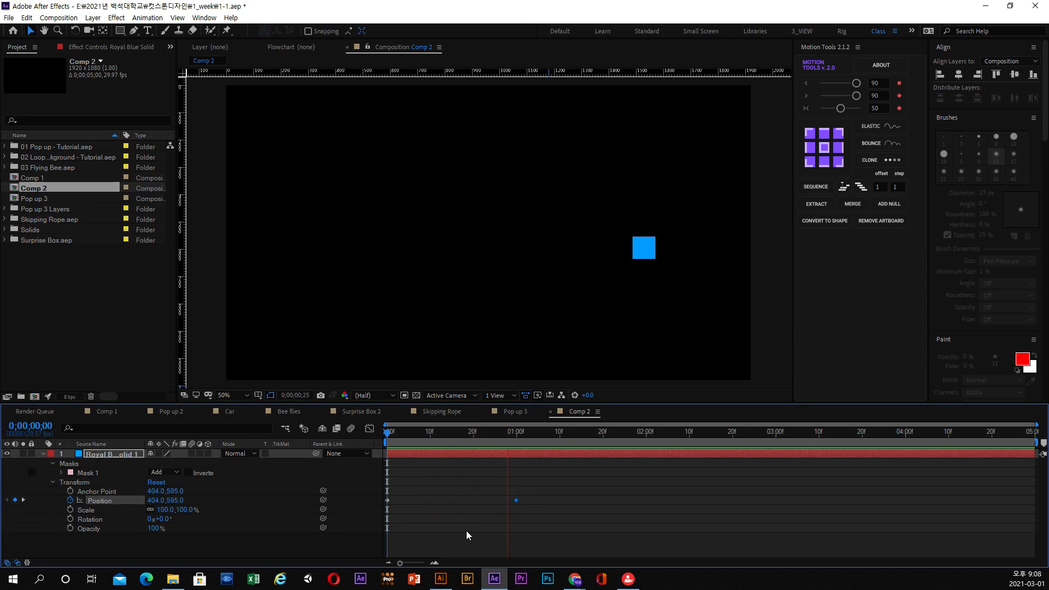
{"action": "left_click_drag", "start_coordinate": [438, 433], "coordinate": [387, 431]}
{"action": "key", "text": "space"}
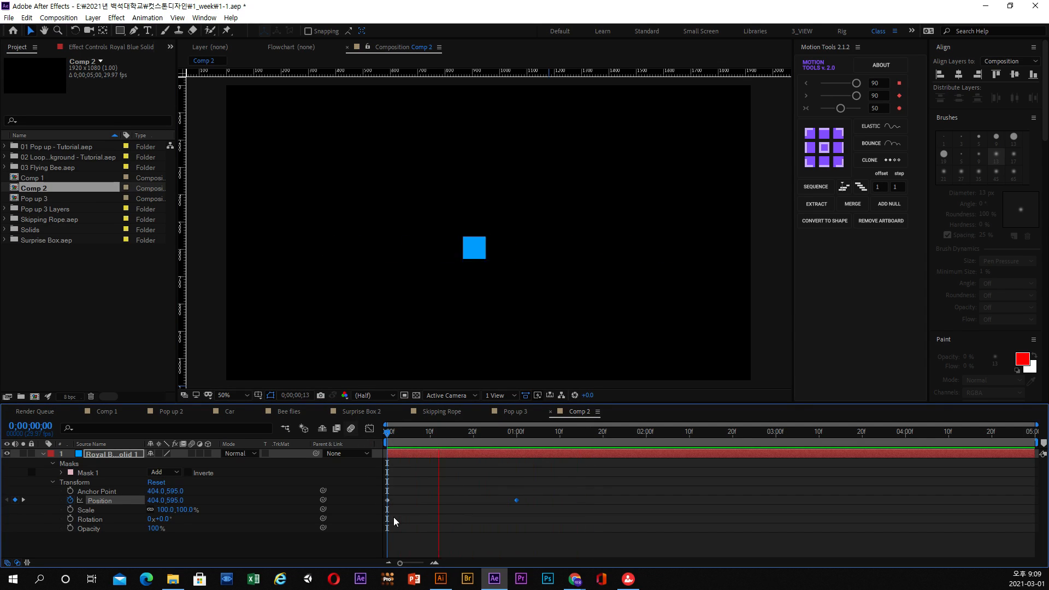
Select both Position keyframes of the square and apply Easy Ease to them.
{"action": "left_click", "coordinate": [520, 492]}
{"action": "left_click_drag", "start_coordinate": [524, 491], "coordinate": [376, 509]}
{"action": "left_click", "coordinate": [422, 432]}
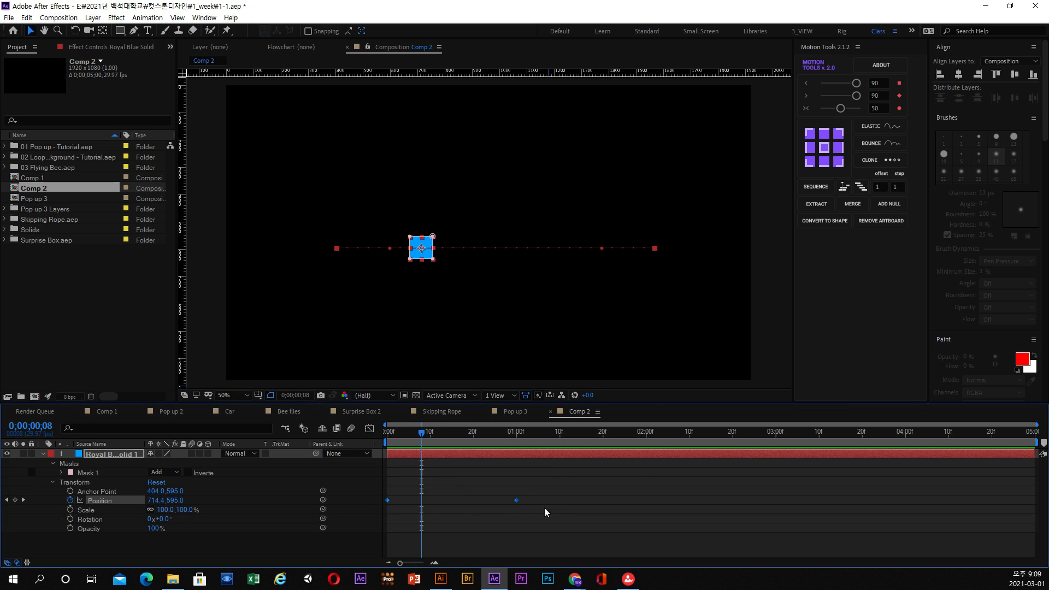
{"action": "right_click", "coordinate": [516, 500]}
{"action": "mouse_move", "coordinate": [565, 493]}
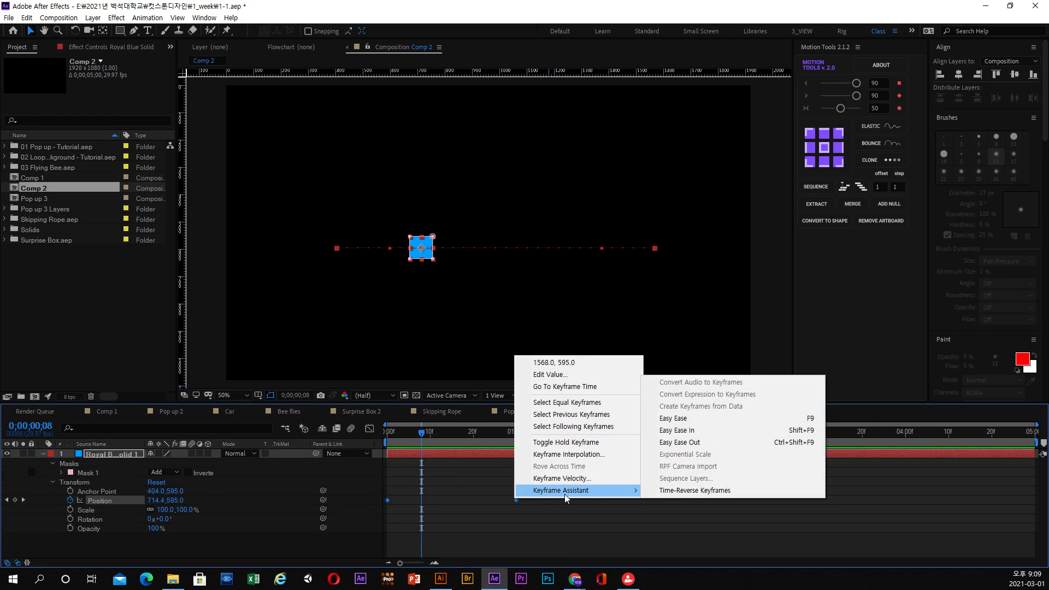
{"action": "left_click", "coordinate": [694, 422]}
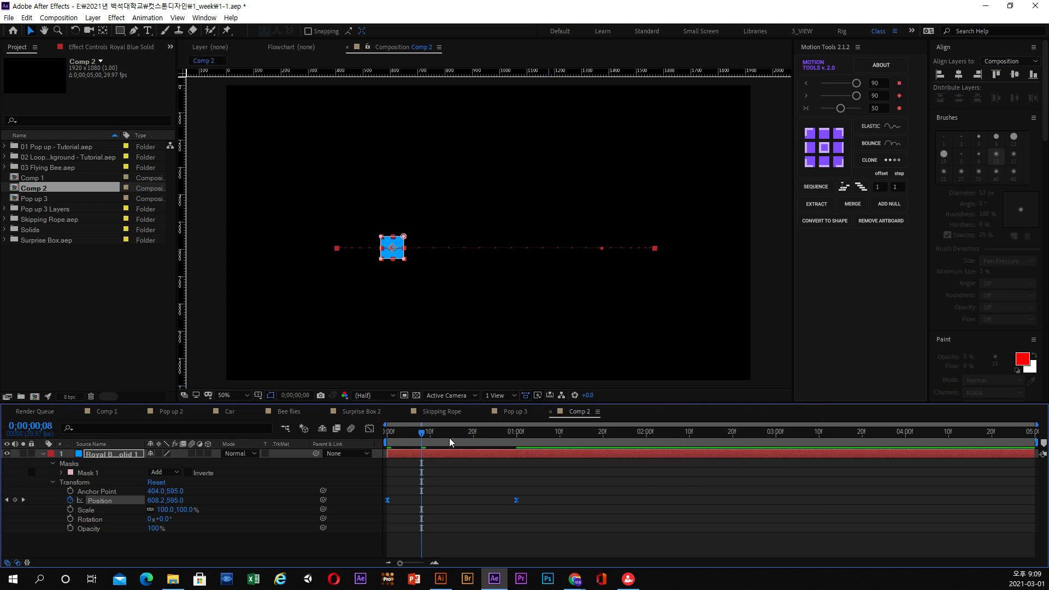
Preview the square's eased movement from the start of the composition.
{"action": "key", "text": "Home"}
{"action": "key", "text": "space"}
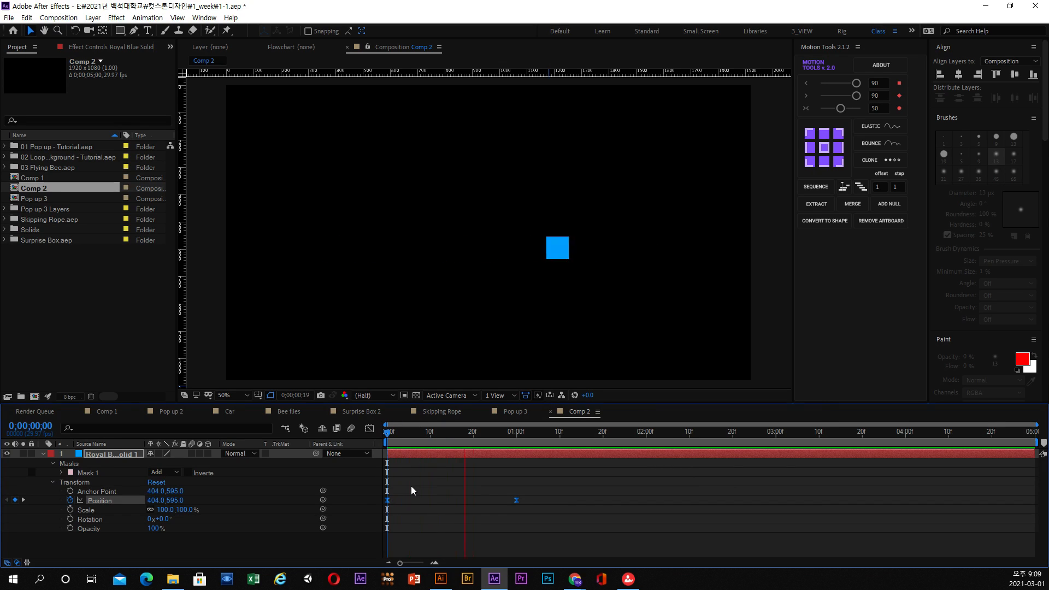
{"action": "key", "text": "space"}
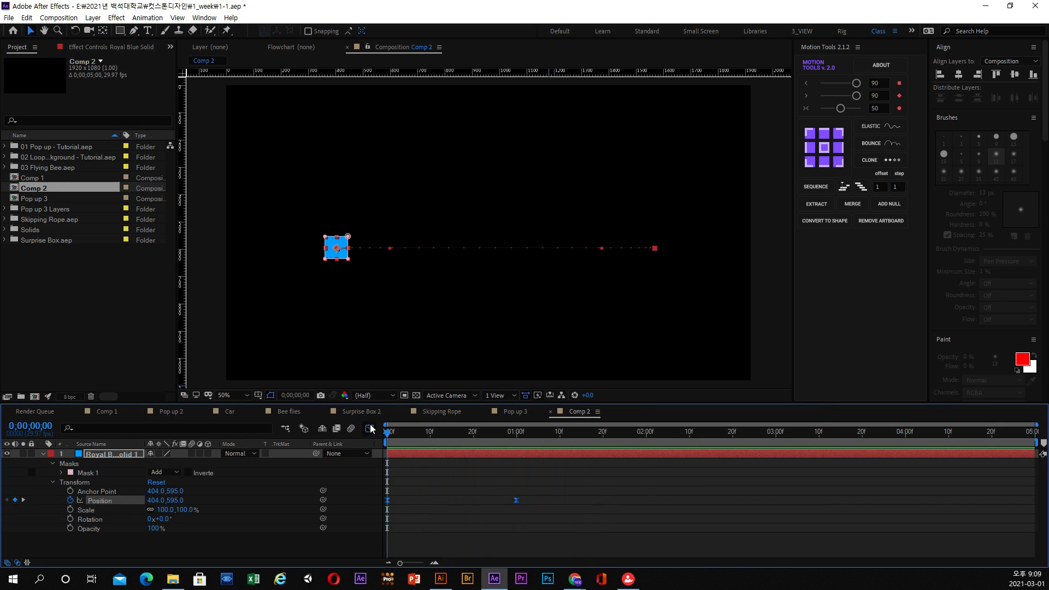
Show the square's Position speed curve in the Graph Editor, select both keyframes and convert them to Hold.
{"action": "left_click", "coordinate": [370, 428]}
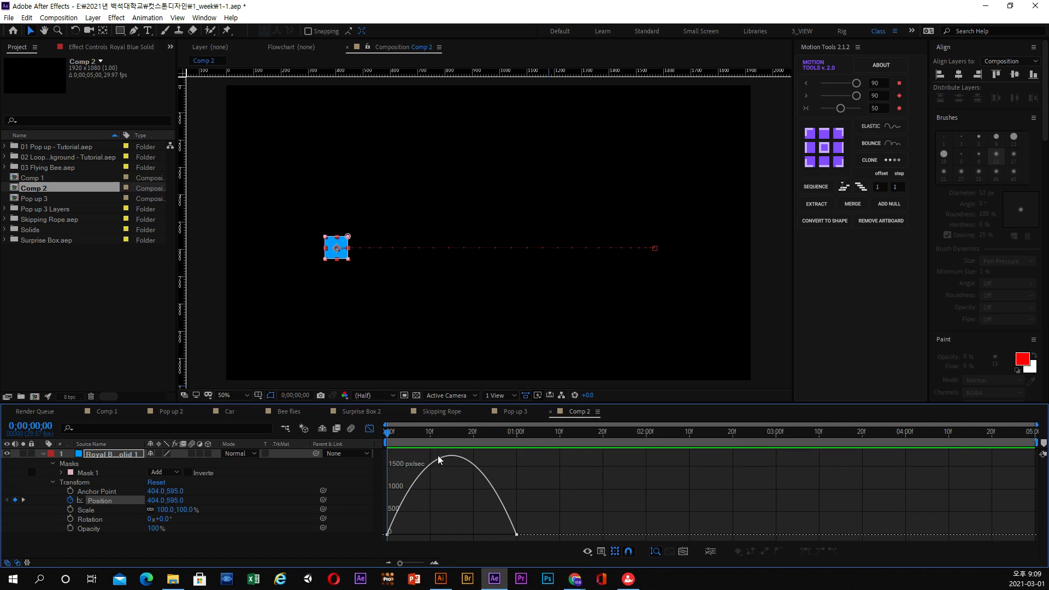
{"action": "left_click_drag", "start_coordinate": [534, 510], "coordinate": [368, 545]}
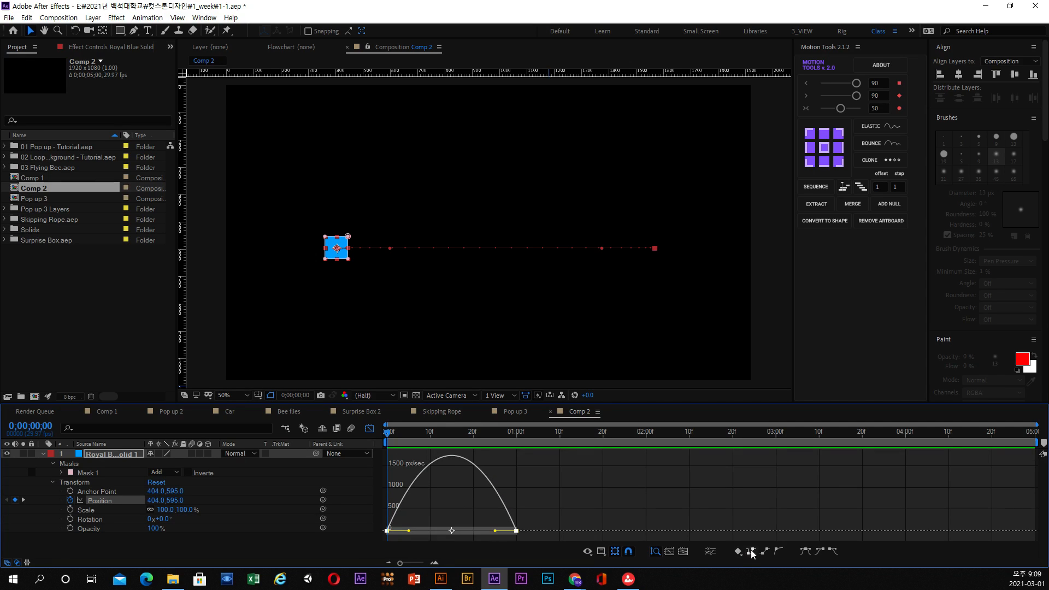
{"action": "left_click", "coordinate": [778, 553]}
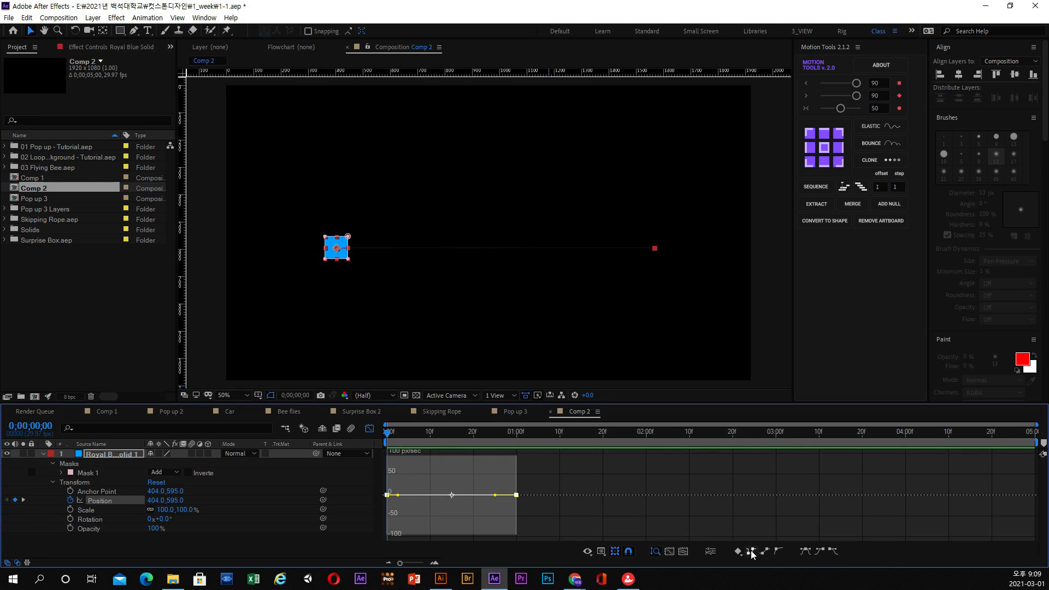
Preview the square's Hold movement, reapply Easy Ease to both Position keyframes and leave the Graph Editor.
{"action": "key", "text": "space"}
{"action": "key", "text": "space"}
{"action": "key", "text": "F9"}
{"action": "left_click", "coordinate": [369, 430]}
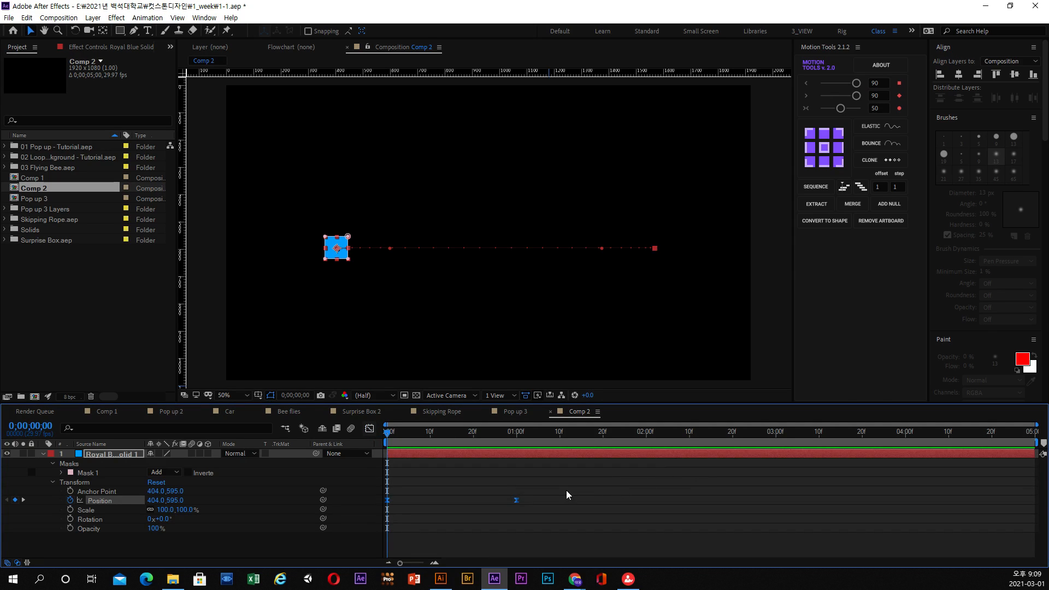
Select both Position keyframes, convert them to linear and scrub along their speed curve in the Graph Editor.
{"action": "left_click_drag", "start_coordinate": [569, 490], "coordinate": [389, 506]}
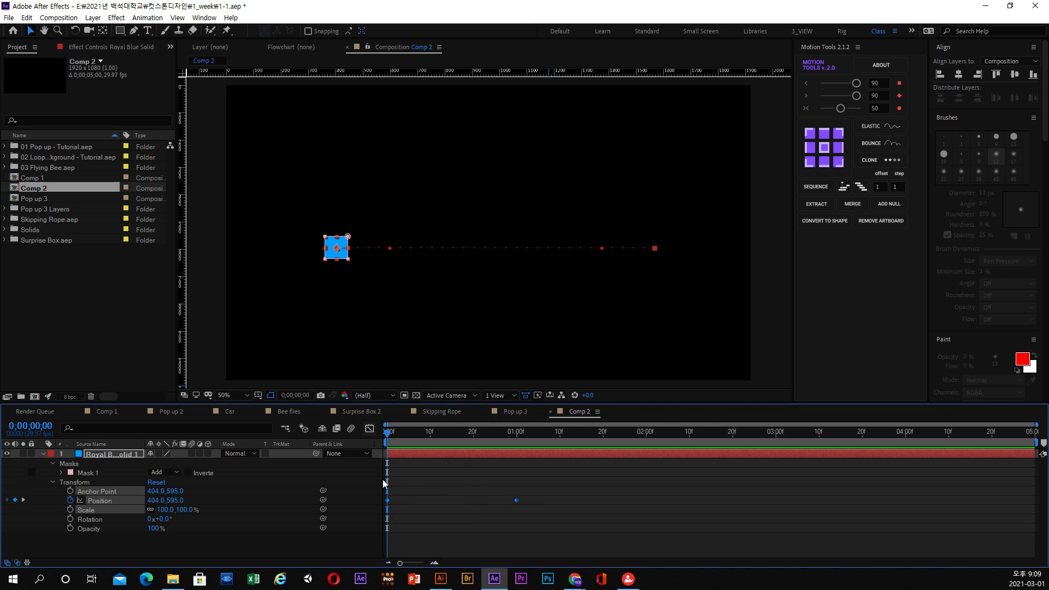
{"action": "left_click", "coordinate": [371, 431]}
{"action": "left_click_drag", "start_coordinate": [388, 433], "coordinate": [353, 478]}
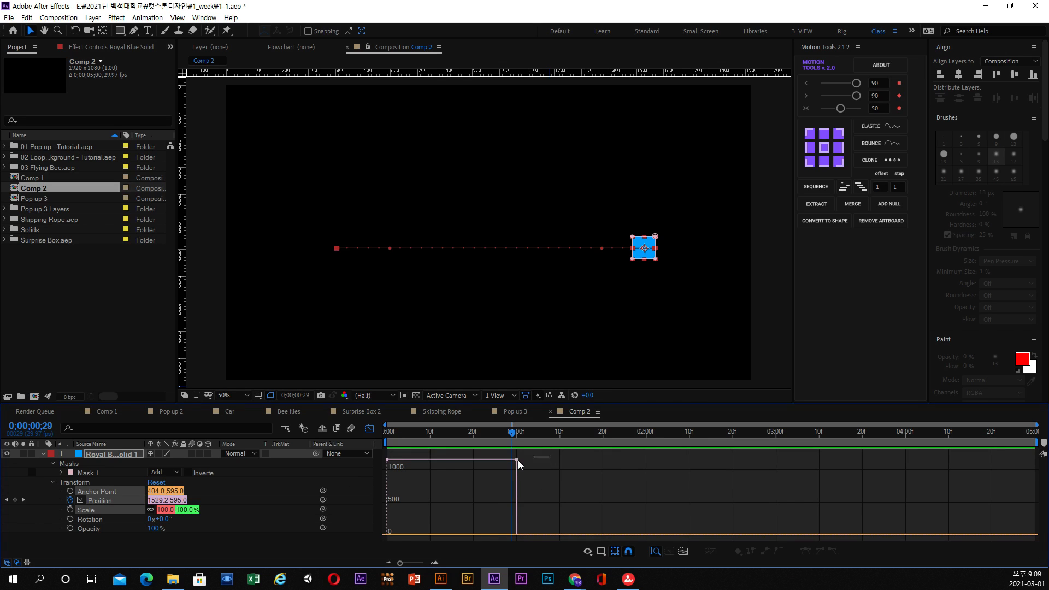
Apply Easy Ease to both Position keyframes in the Graph Editor and extend their influence handles toward the curve's middle.
{"action": "left_click", "coordinate": [805, 552]}
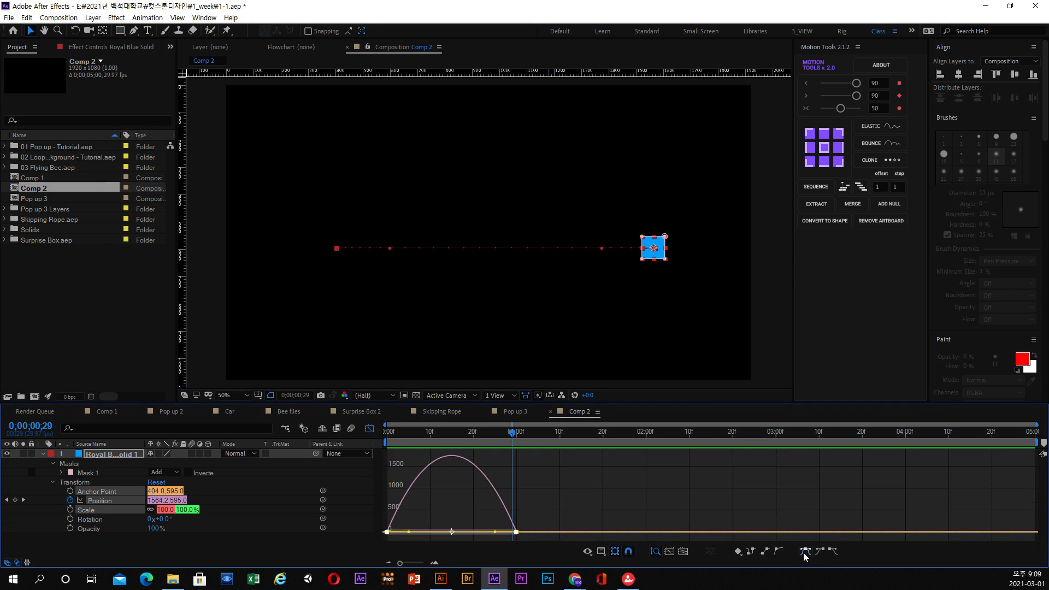
{"action": "left_click_drag", "start_coordinate": [409, 437], "coordinate": [510, 457]}
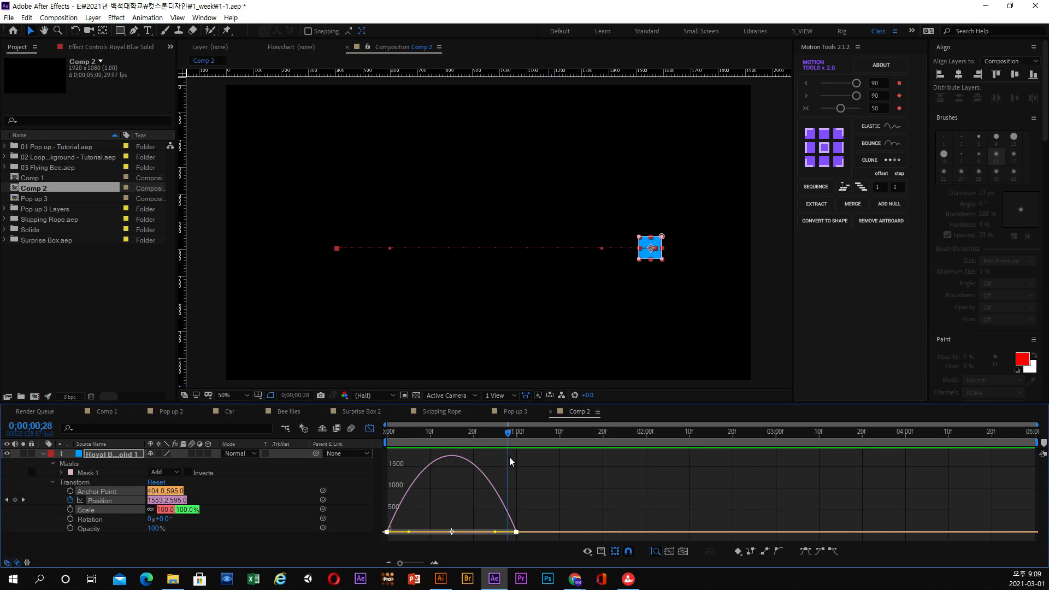
{"action": "left_click_drag", "start_coordinate": [440, 494], "coordinate": [426, 536]}
{"action": "left_click_drag", "start_coordinate": [495, 535], "coordinate": [473, 536]}
Play the square's movement from the start of the composition to examine the steeper ease.
{"action": "left_click", "coordinate": [393, 435]}
{"action": "key", "text": "space"}
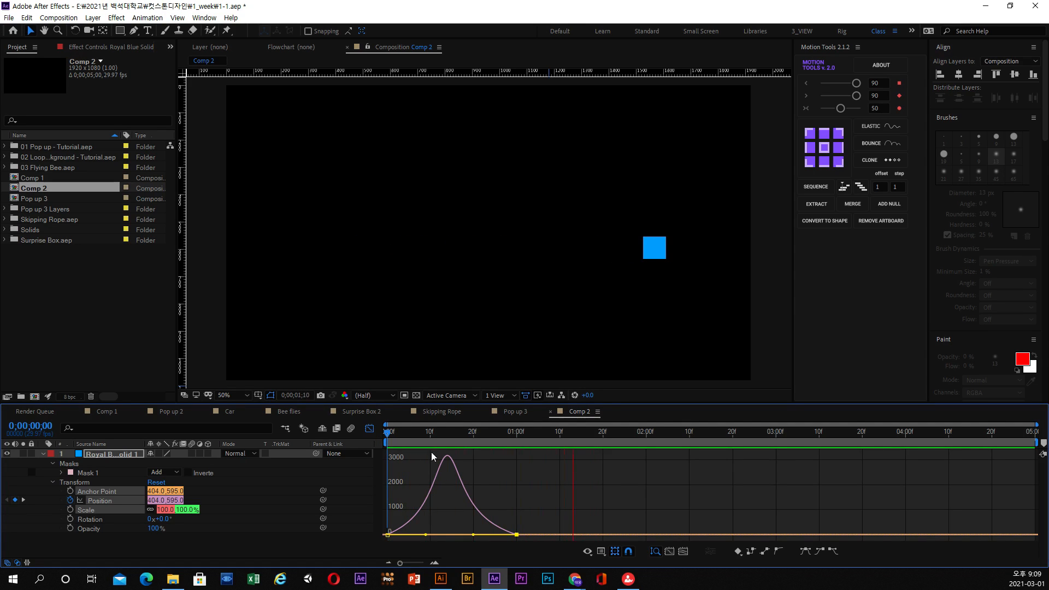
{"action": "key", "text": "space"}
{"action": "left_click_drag", "start_coordinate": [390, 435], "coordinate": [377, 438]}
{"action": "key", "text": "space"}
{"action": "key", "text": "space"}
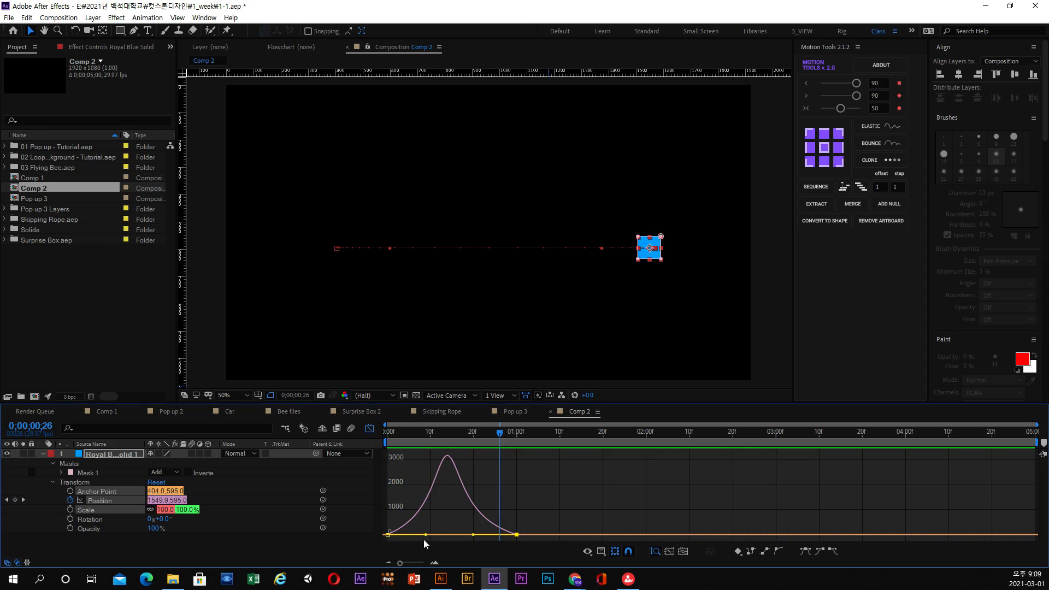
Pull both influence handles closer together, with the incoming one at about 85% influence, and preview the sharper speed peak.
{"action": "left_click_drag", "start_coordinate": [425, 534], "coordinate": [462, 535]}
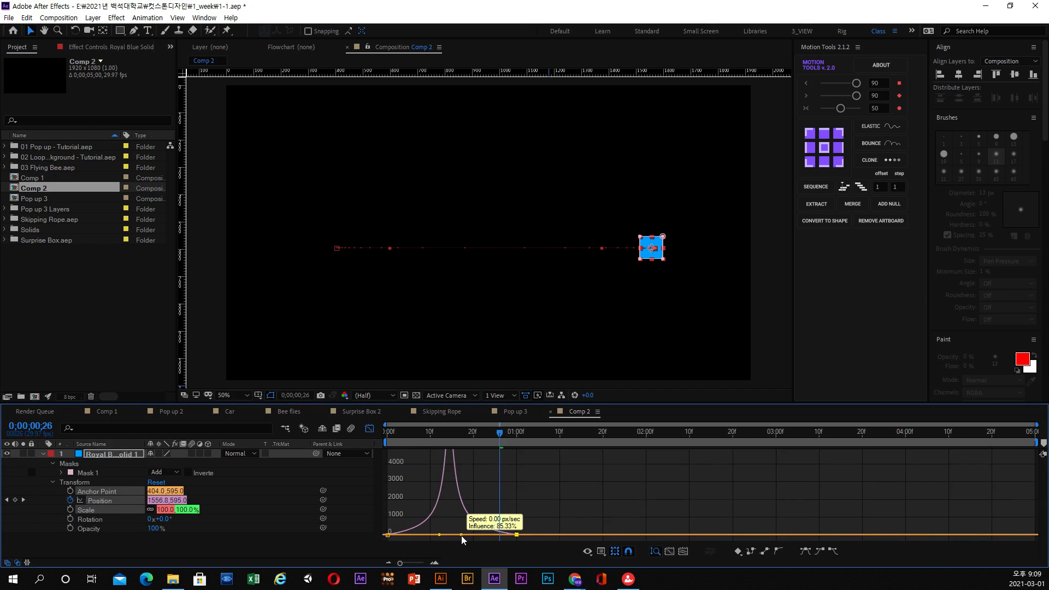
{"action": "key", "text": "space"}
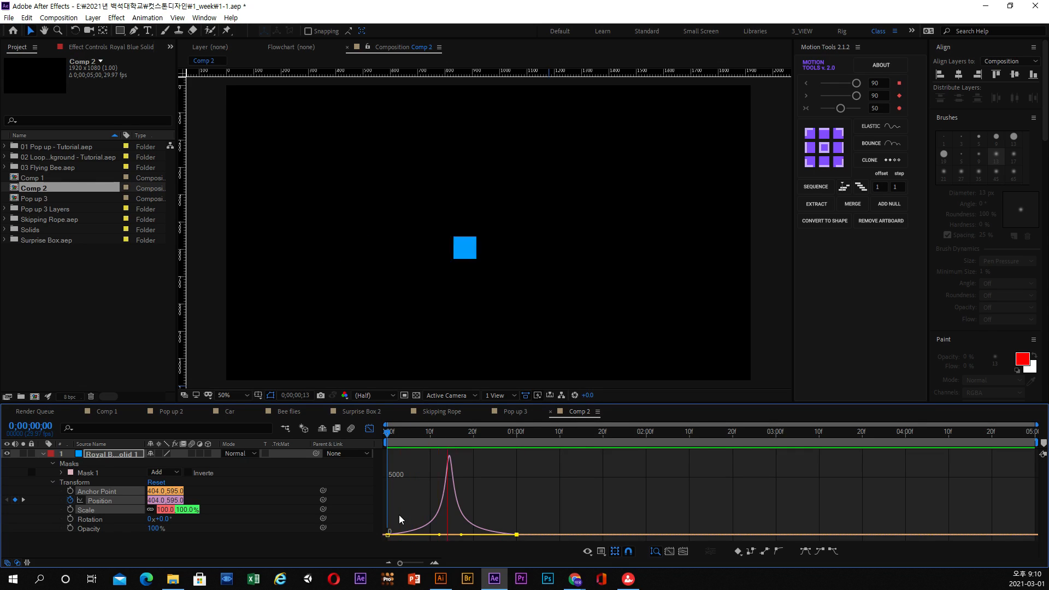
{"action": "key", "text": "space"}
Return to the keyframe view, select both Position keyframes and replay the movement from the start.
{"action": "left_click", "coordinate": [369, 430]}
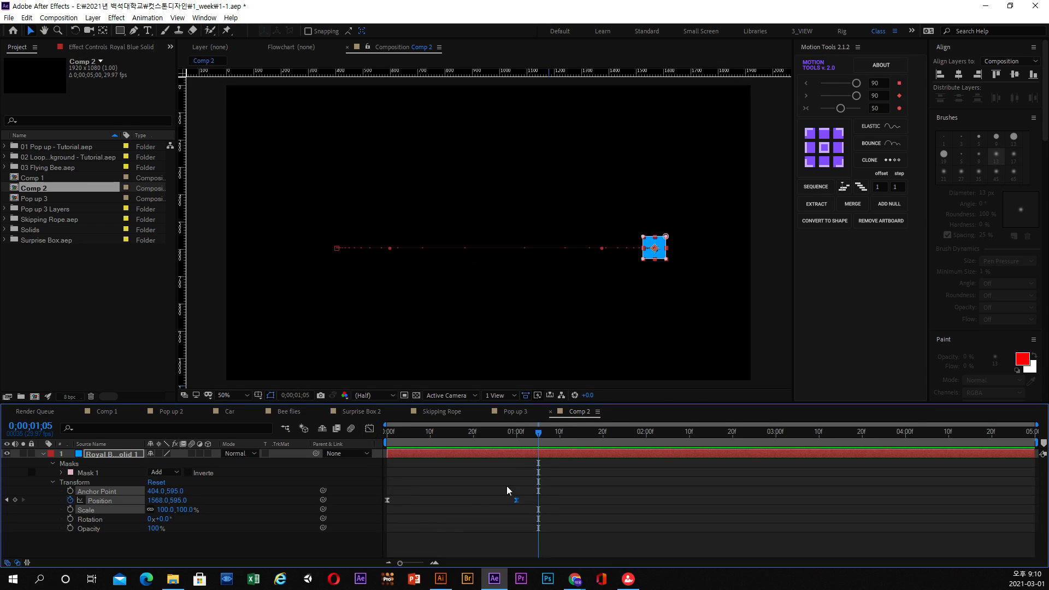
{"action": "left_click_drag", "start_coordinate": [530, 490], "coordinate": [383, 526]}
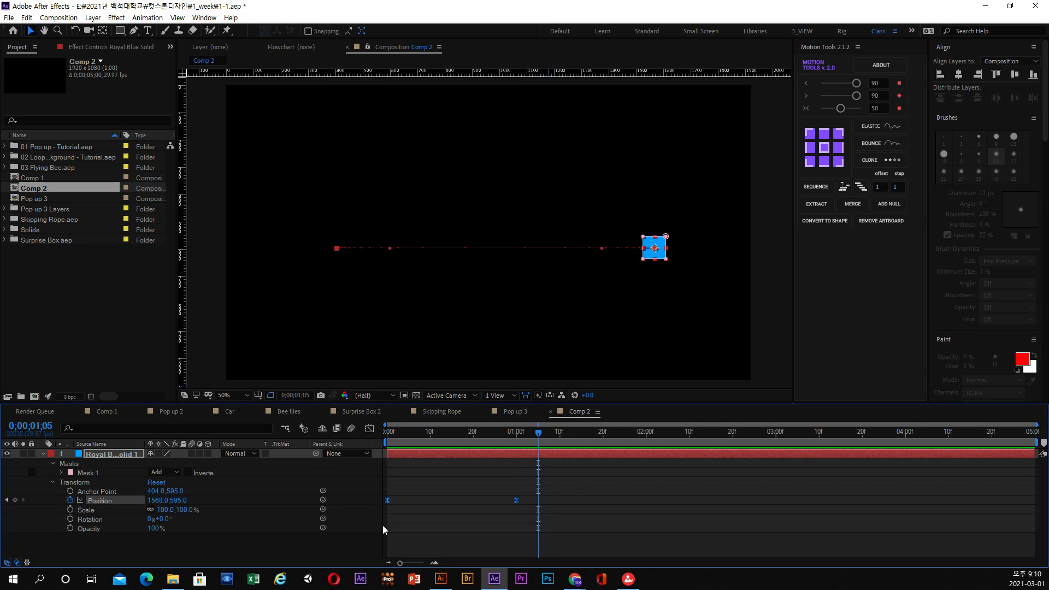
{"action": "key", "text": "Home"}
{"action": "key", "text": "space"}
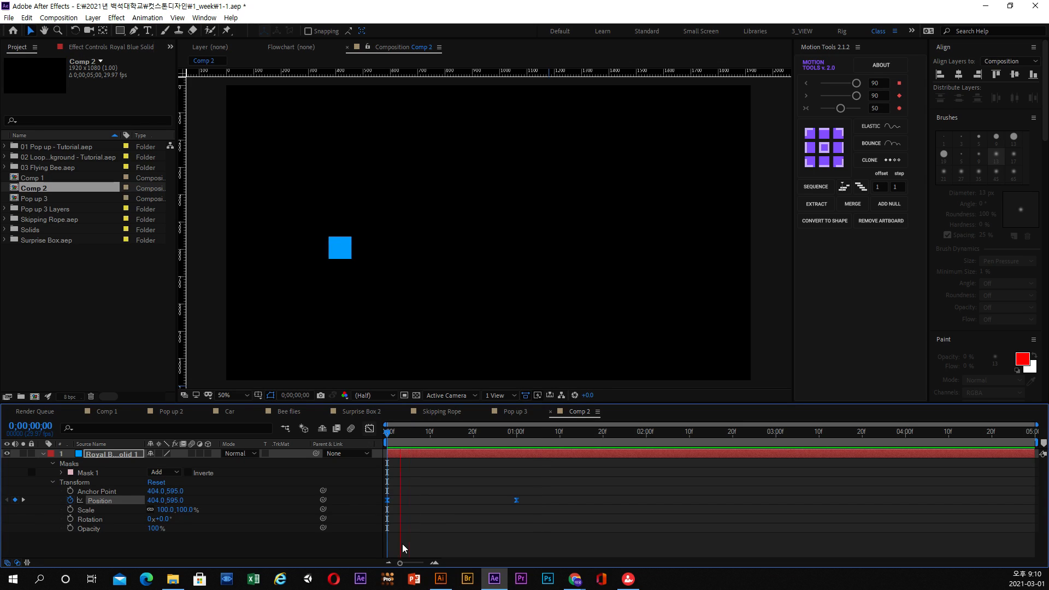
{"action": "key", "text": "space"}
Shorten the first Position keyframe's outgoing influence handle so the speed peaks early, and preview the movement.
{"action": "key", "text": "shift+F3"}
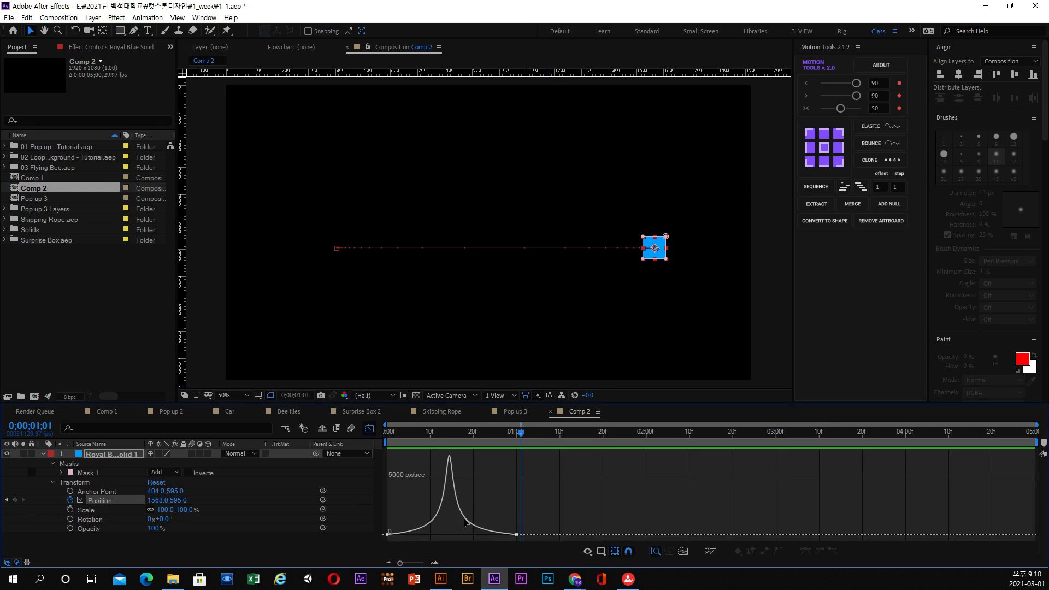
{"action": "left_click_drag", "start_coordinate": [399, 529], "coordinate": [379, 542]}
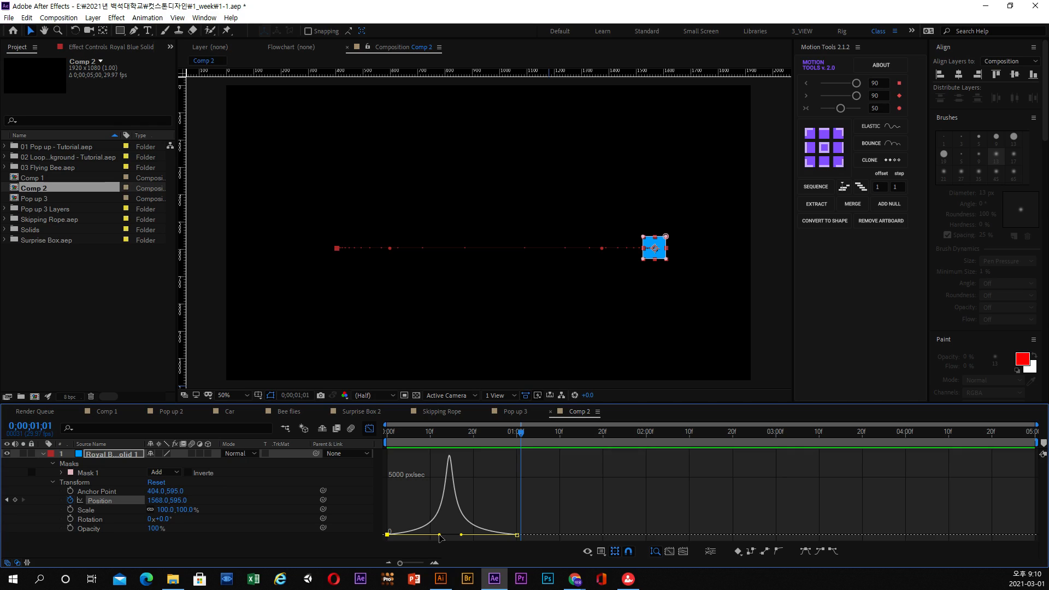
{"action": "left_click_drag", "start_coordinate": [443, 535], "coordinate": [406, 535]}
{"action": "left_click_drag", "start_coordinate": [396, 432], "coordinate": [381, 430]}
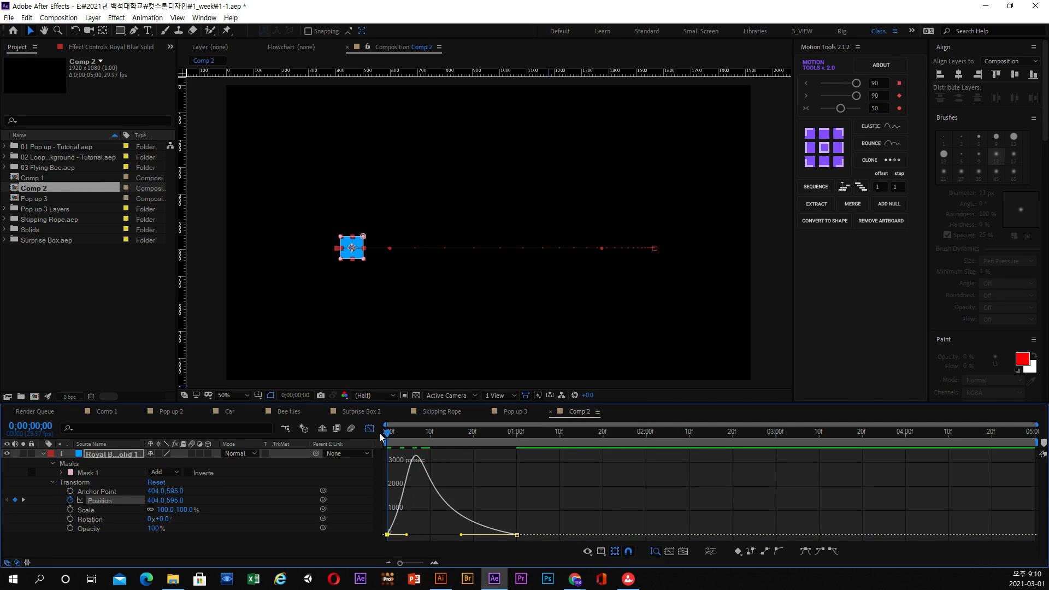
{"action": "left_click", "coordinate": [372, 427]}
{"action": "key", "text": "space"}
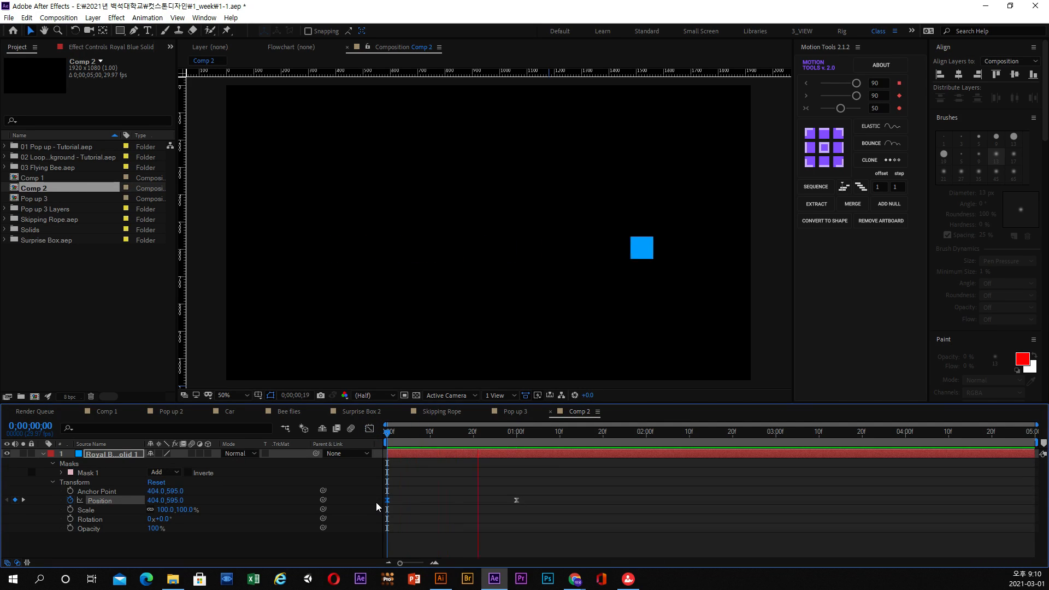
{"action": "key", "text": "space"}
Shorten the last keyframe's incoming handle and lengthen the first keyframe's outgoing handle so the speed peaks late, and preview the movement.
{"action": "key", "text": "shift+F3"}
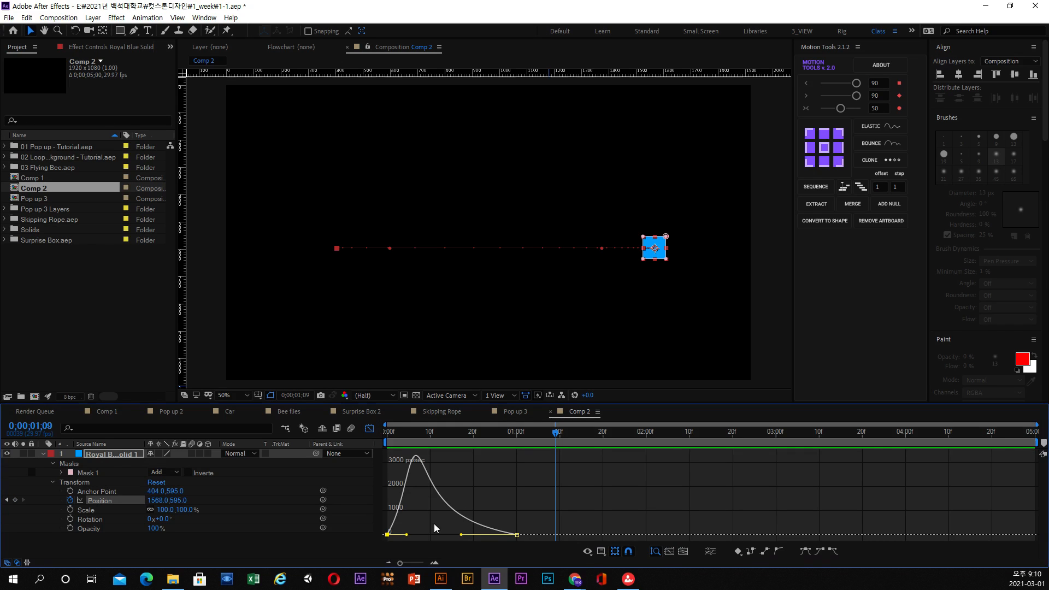
{"action": "left_click_drag", "start_coordinate": [462, 534], "coordinate": [502, 535]}
{"action": "left_click_drag", "start_coordinate": [406, 535], "coordinate": [451, 535]}
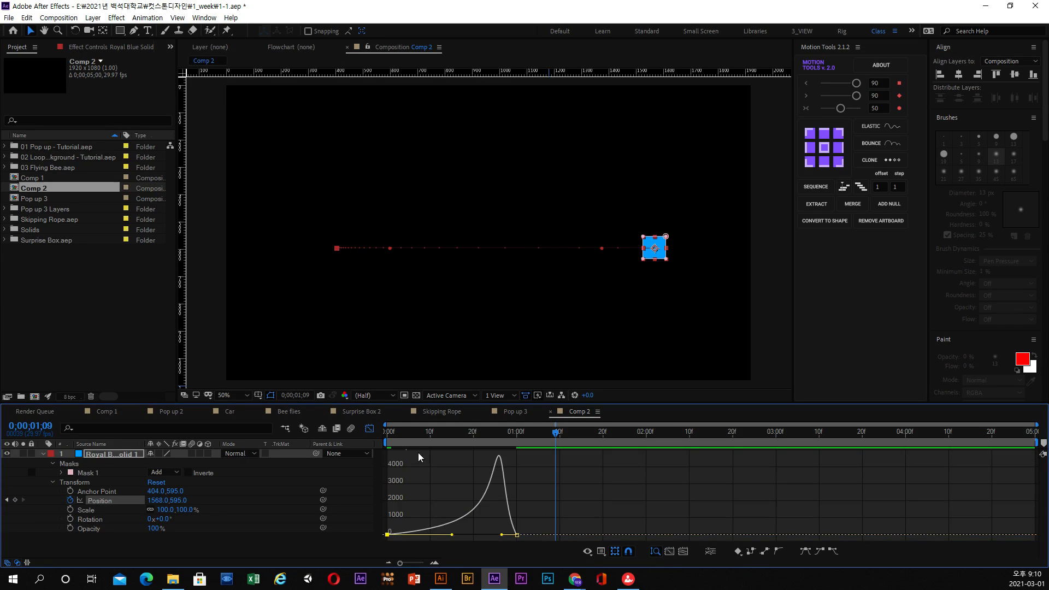
{"action": "left_click_drag", "start_coordinate": [404, 431], "coordinate": [361, 434]}
{"action": "key", "text": "space"}
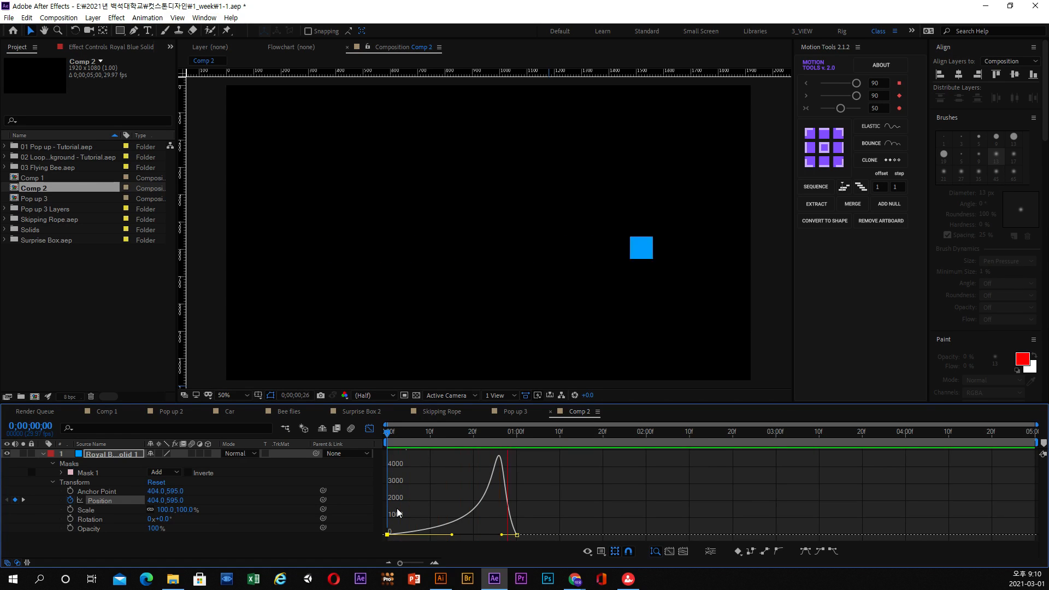
{"action": "key", "text": "space"}
{"action": "key", "text": "space"}
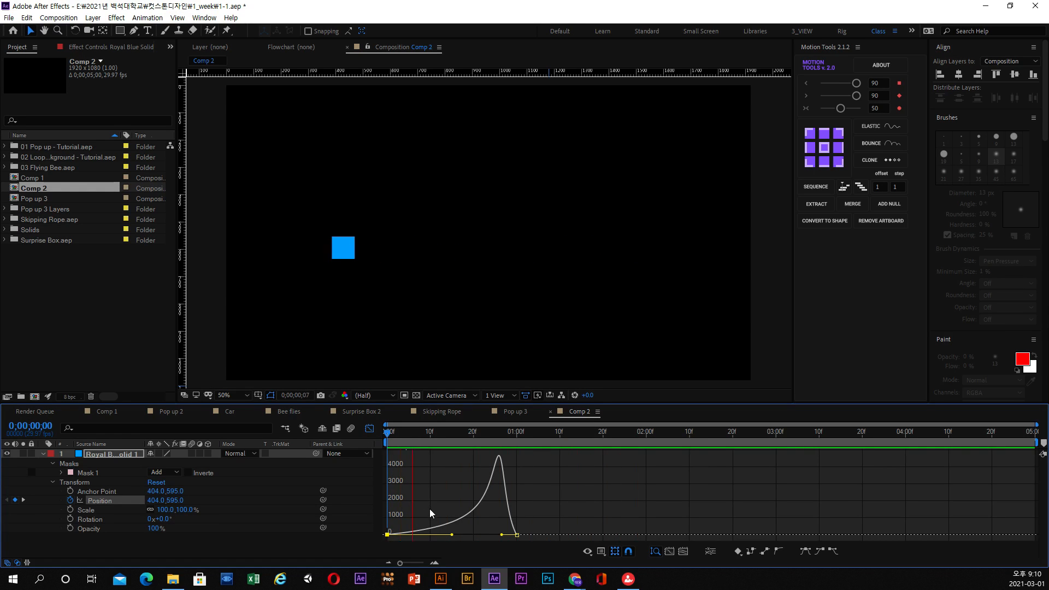
Check the Graph Editor's graph type options and replay the late-peaking movement.
{"action": "right_click", "coordinate": [441, 482]}
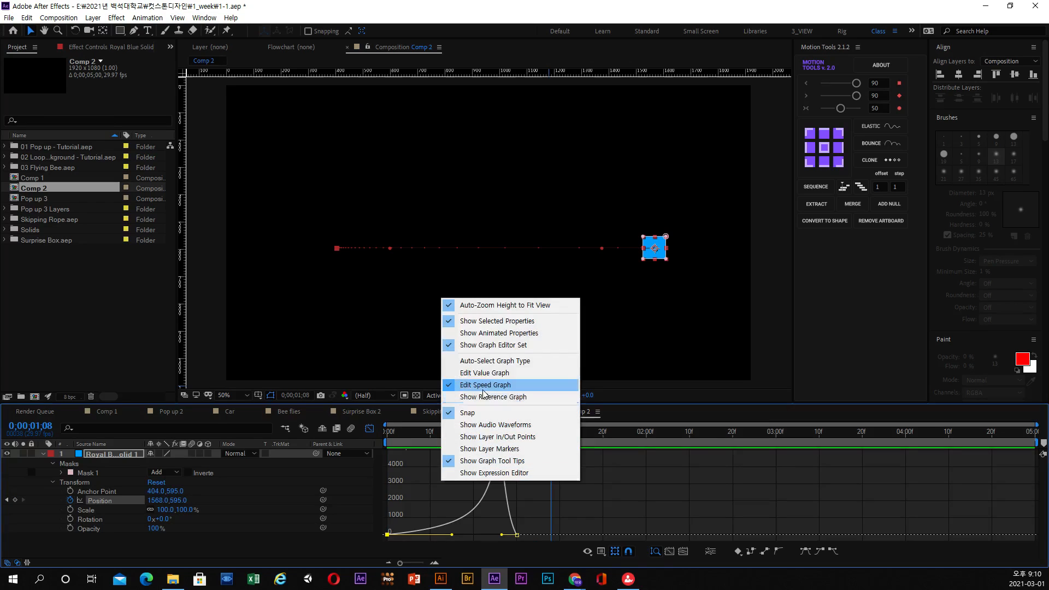
{"action": "left_click", "coordinate": [429, 467]}
{"action": "key", "text": "space"}
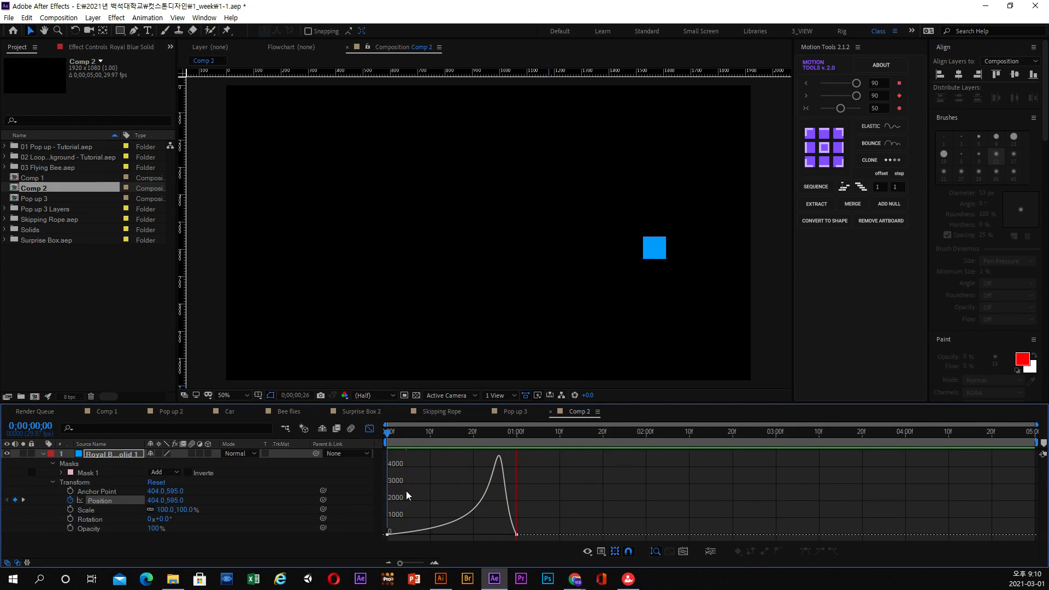
{"action": "key", "text": "space"}
Rebalance the outgoing and incoming influence handles of the two Position keyframes into a nearly symmetrical speed curve.
{"action": "left_click", "coordinate": [391, 534]}
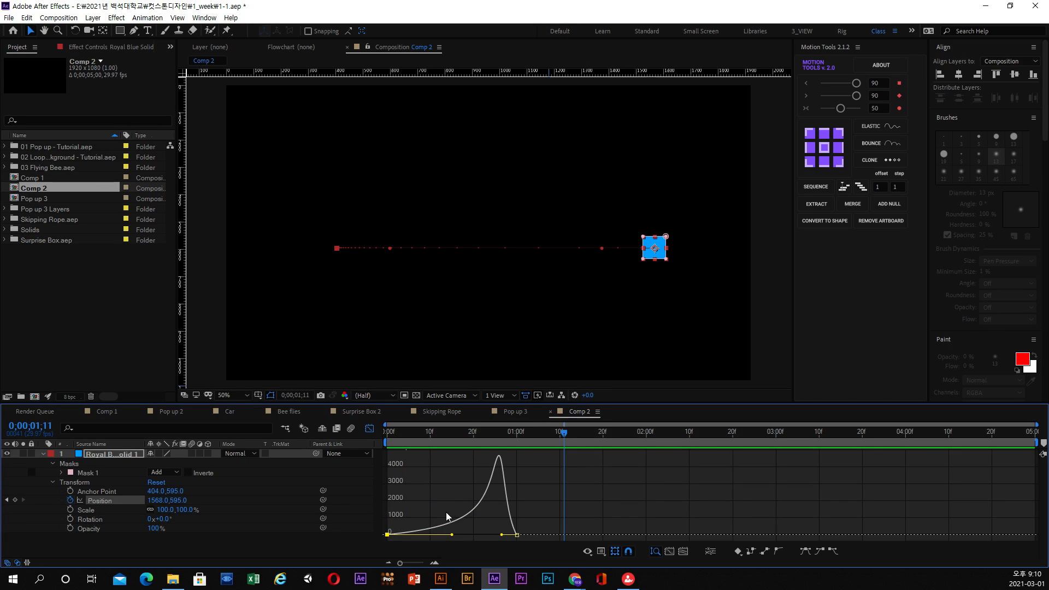
{"action": "left_click_drag", "start_coordinate": [452, 534], "coordinate": [483, 534]}
{"action": "left_click", "coordinate": [477, 535]}
{"action": "left_click", "coordinate": [513, 535]}
Play the rebalanced movement from the start of the composition and leave the Graph Editor.
{"action": "key", "text": "Home"}
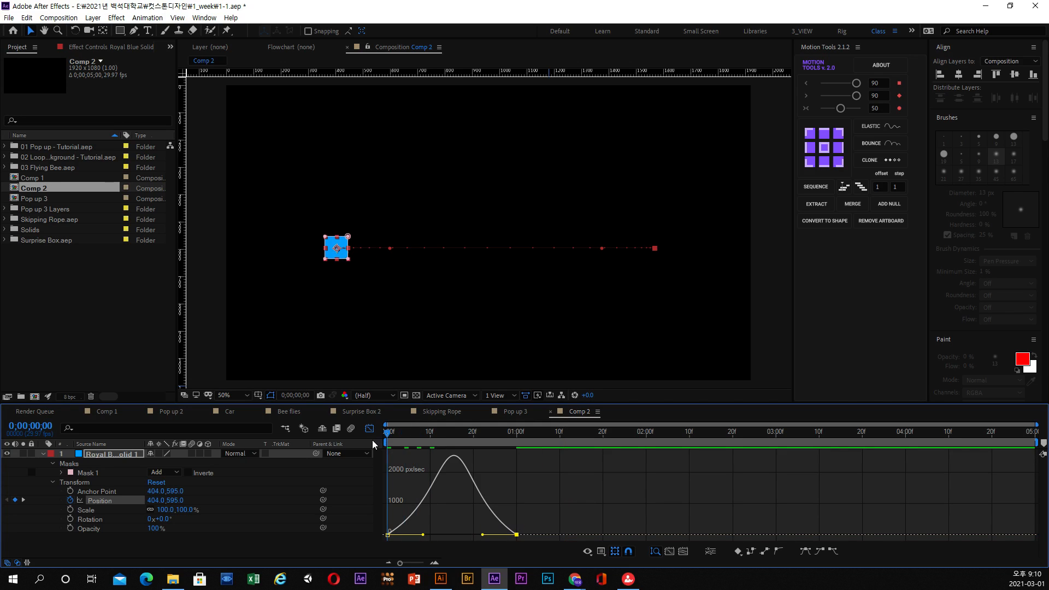
{"action": "key", "text": "space"}
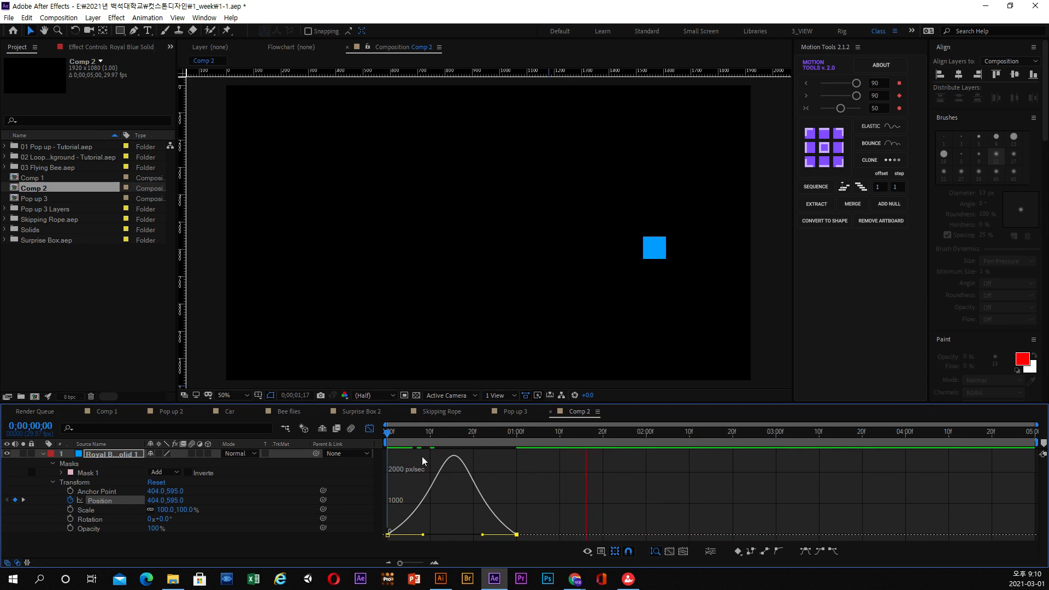
{"action": "left_click_drag", "start_coordinate": [428, 435], "coordinate": [401, 437]}
{"action": "key", "text": "space"}
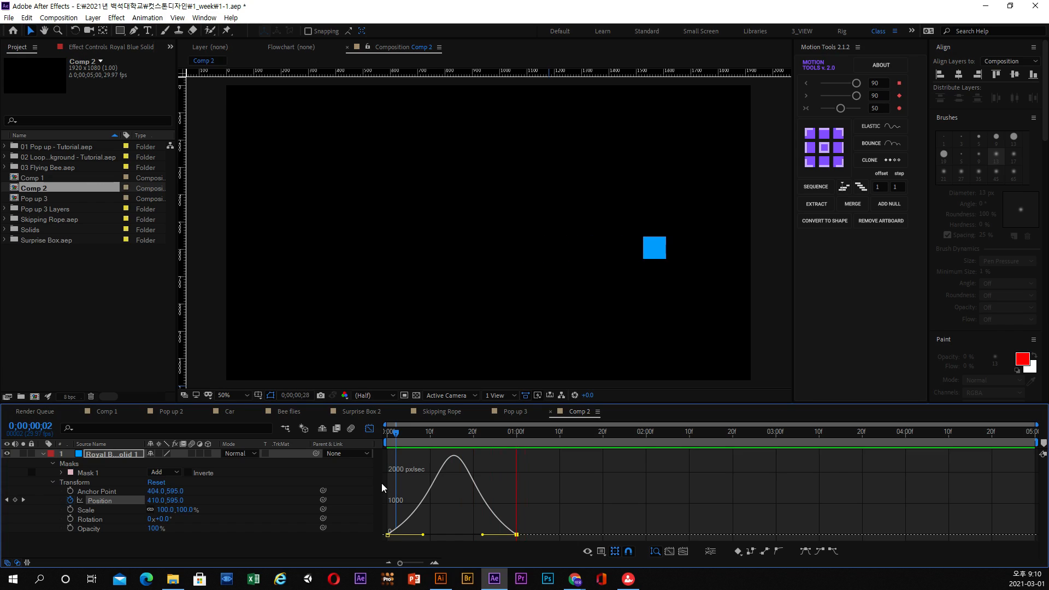
{"action": "left_click", "coordinate": [370, 428]}
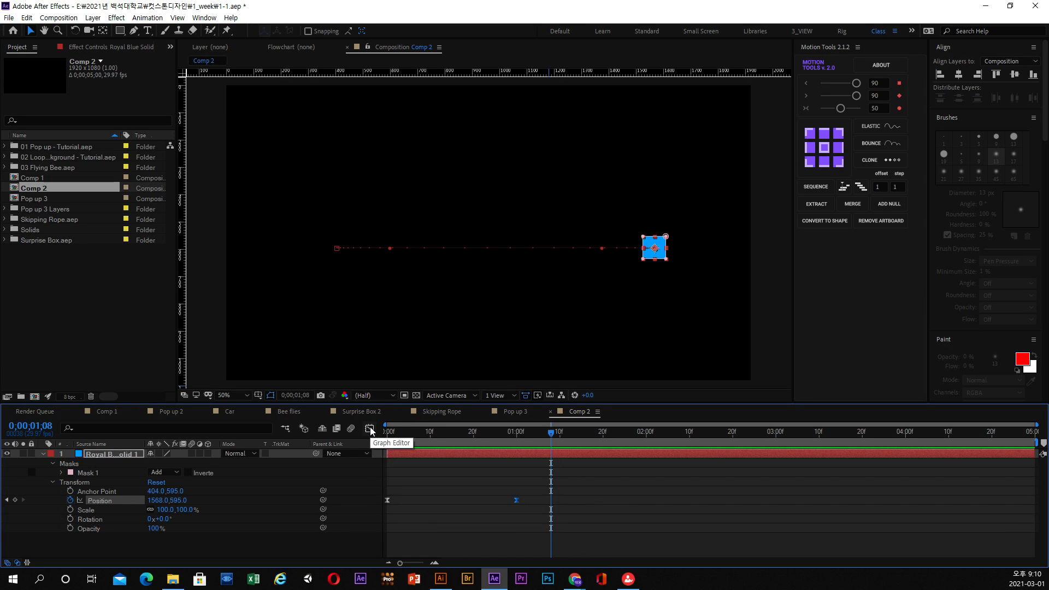
Scrub through the Pop up 2 composition, switch to Pop up 3, enlarge the timeline area and scrub to 0;00;04;13.
{"action": "left_click", "coordinate": [174, 411]}
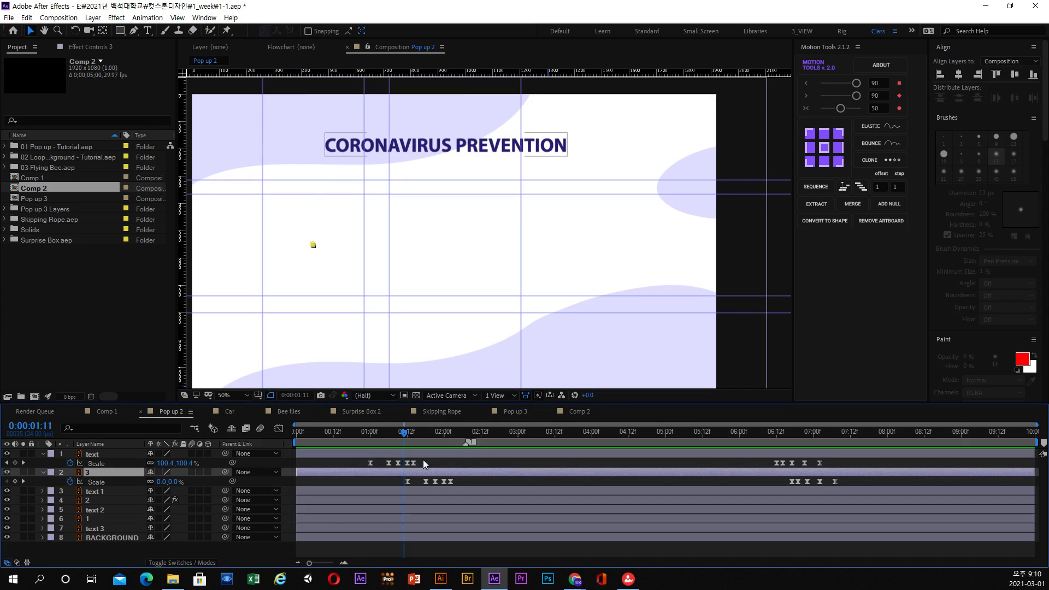
{"action": "left_click_drag", "start_coordinate": [382, 435], "coordinate": [811, 451]}
{"action": "left_click", "coordinate": [513, 413]}
{"action": "left_click_drag", "start_coordinate": [452, 436], "coordinate": [521, 438]}
{"action": "left_click", "coordinate": [371, 429]}
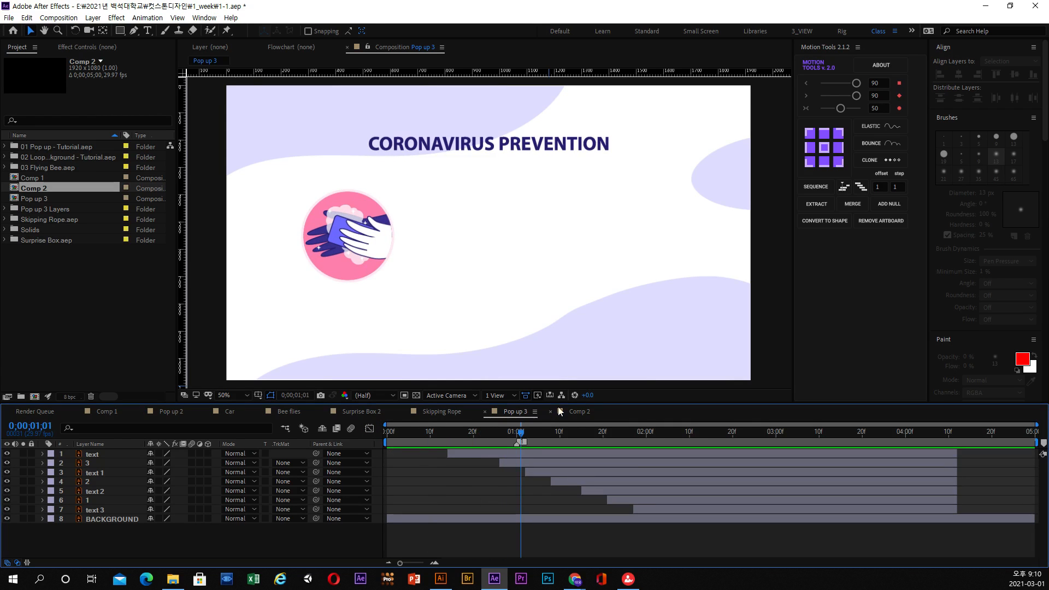
{"action": "left_click_drag", "start_coordinate": [560, 402], "coordinate": [560, 368]}
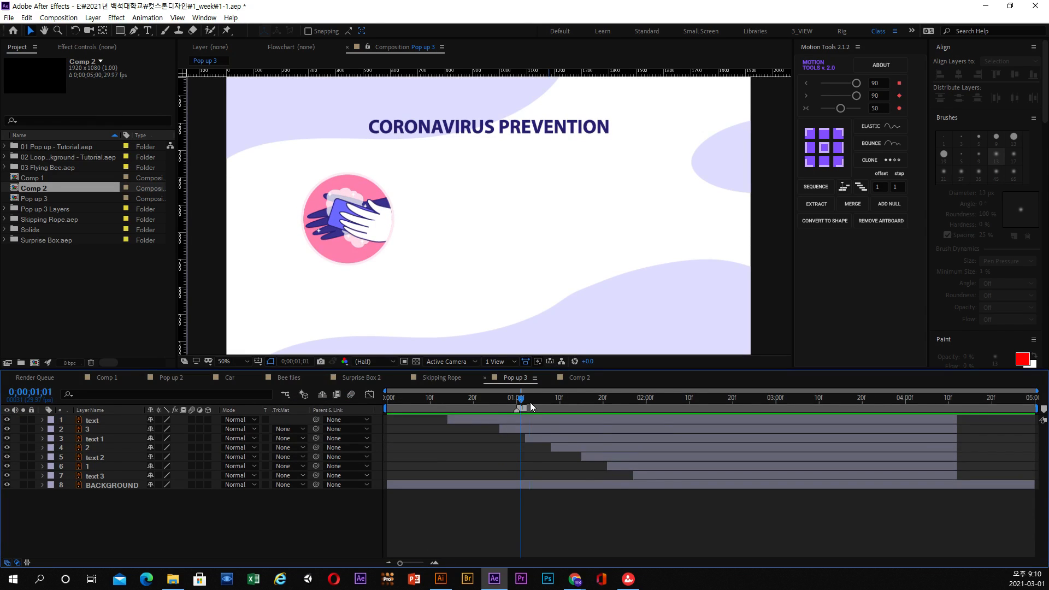
{"action": "left_click_drag", "start_coordinate": [531, 403], "coordinate": [962, 407]}
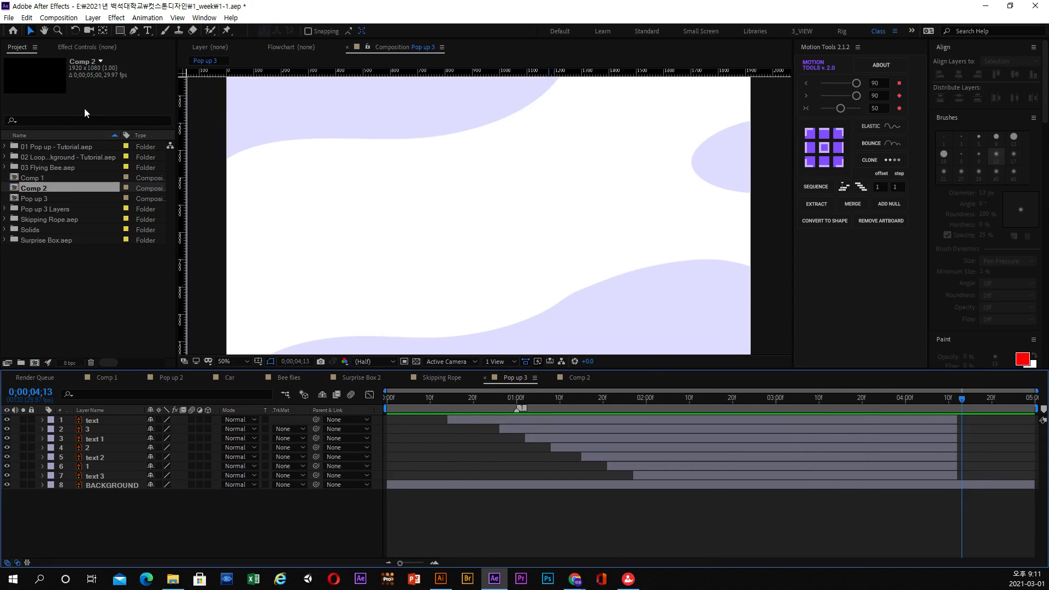
Check the duration in the Pop up 3 composition settings and close them without changing anything.
{"action": "left_click", "coordinate": [59, 17]}
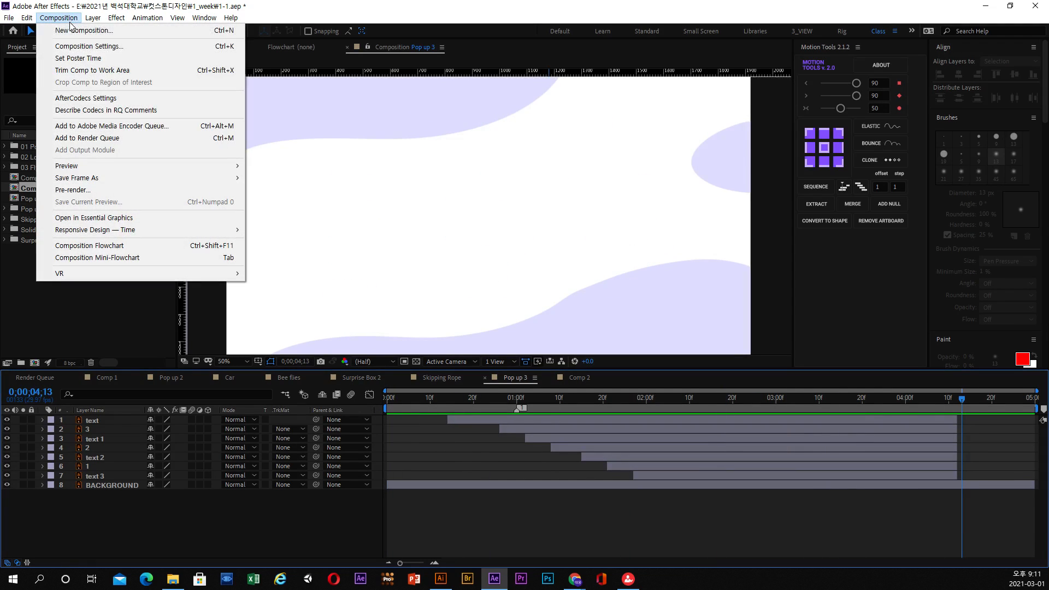
{"action": "left_click", "coordinate": [88, 48]}
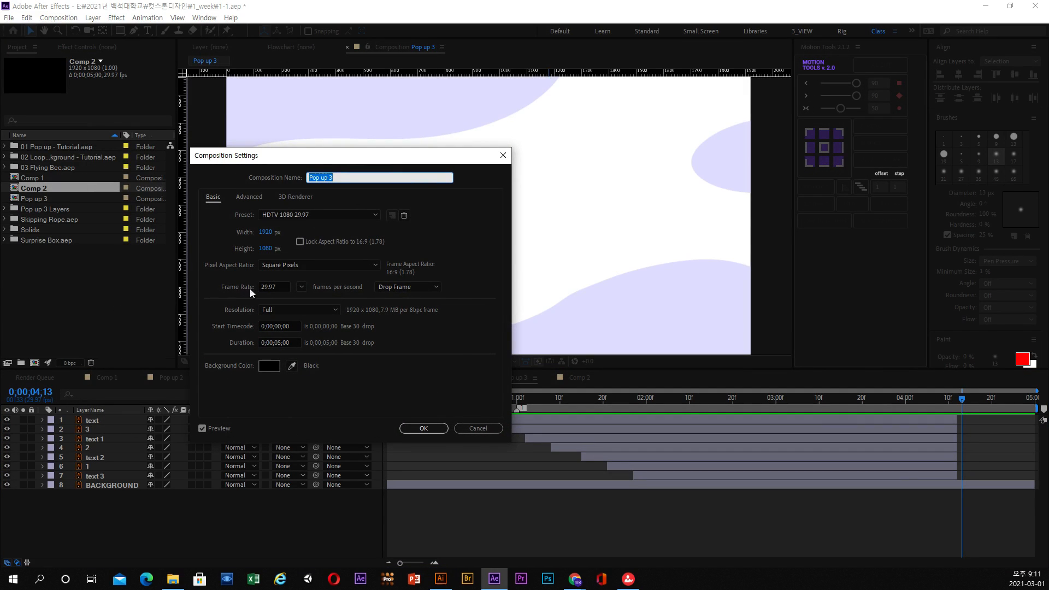
{"action": "left_click", "coordinate": [281, 343]}
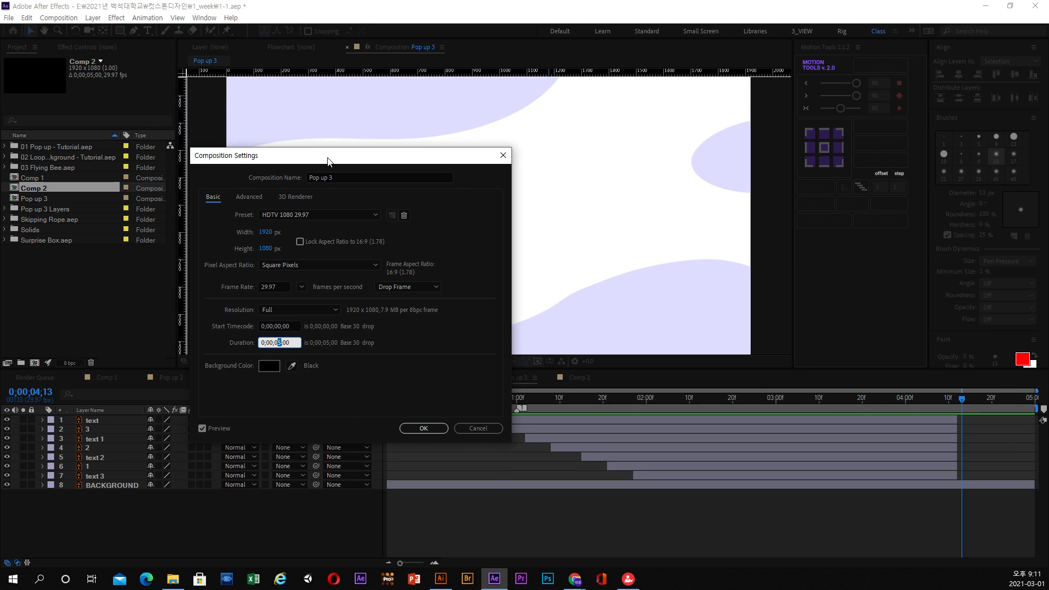
{"action": "left_click_drag", "start_coordinate": [328, 161], "coordinate": [388, 131]}
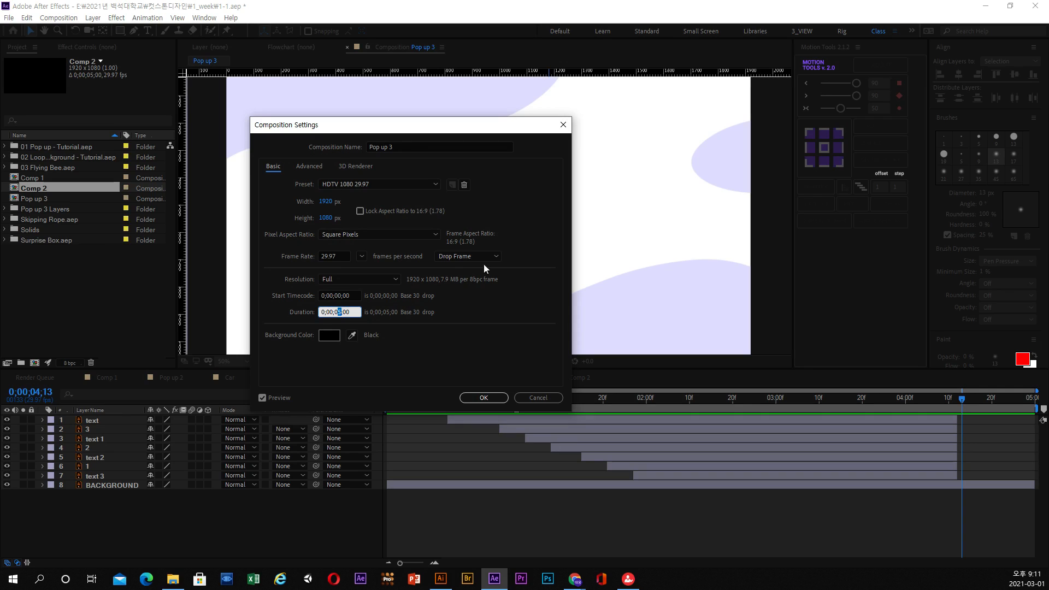
{"action": "left_click", "coordinate": [550, 398]}
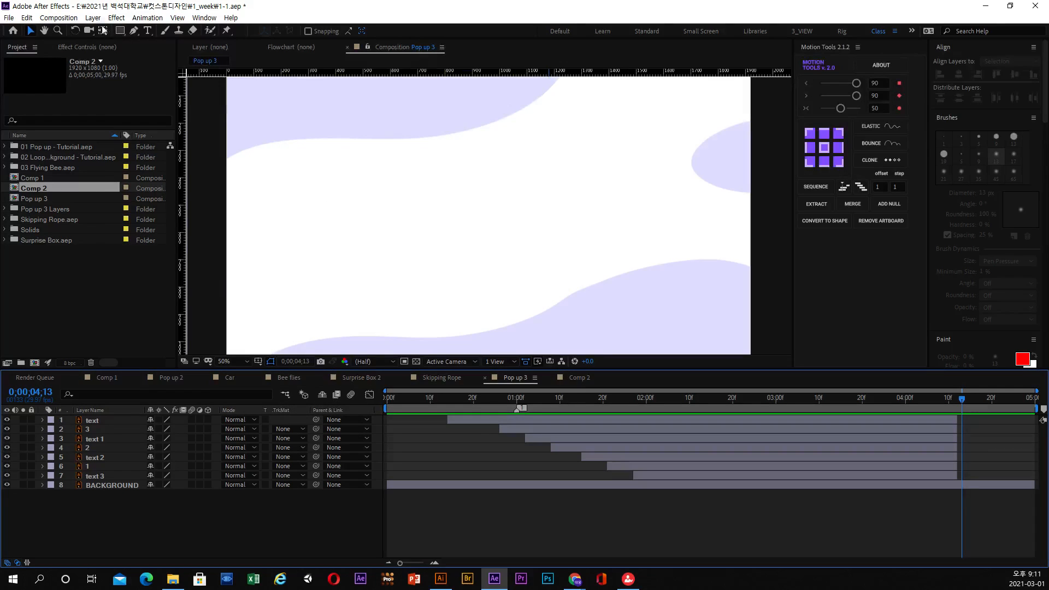
Send the Pop up 3 composition to the Adobe Media Encoder queue.
{"action": "left_click", "coordinate": [62, 18]}
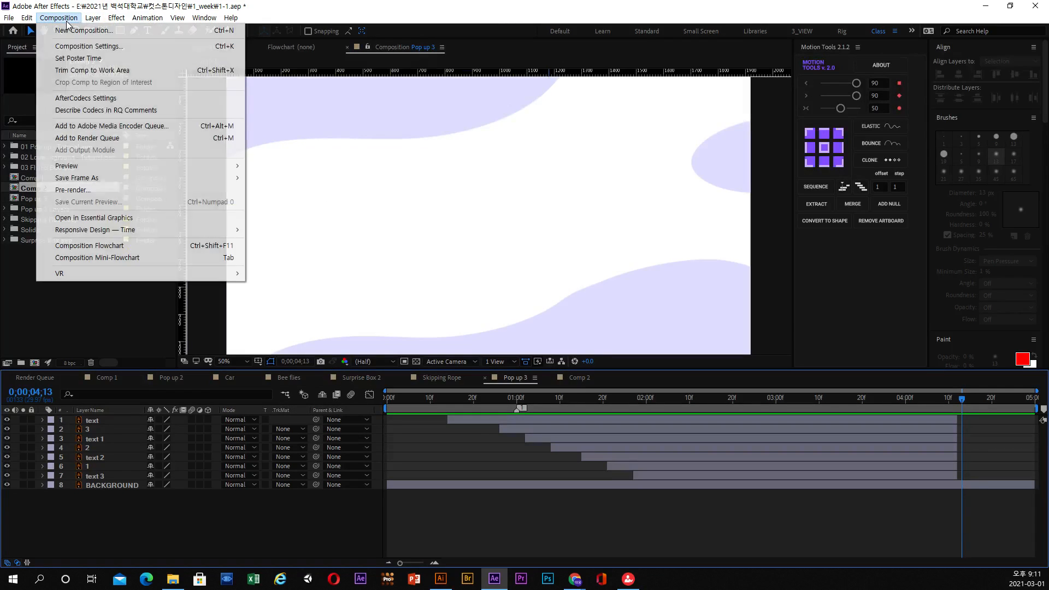
{"action": "left_click", "coordinate": [107, 126]}
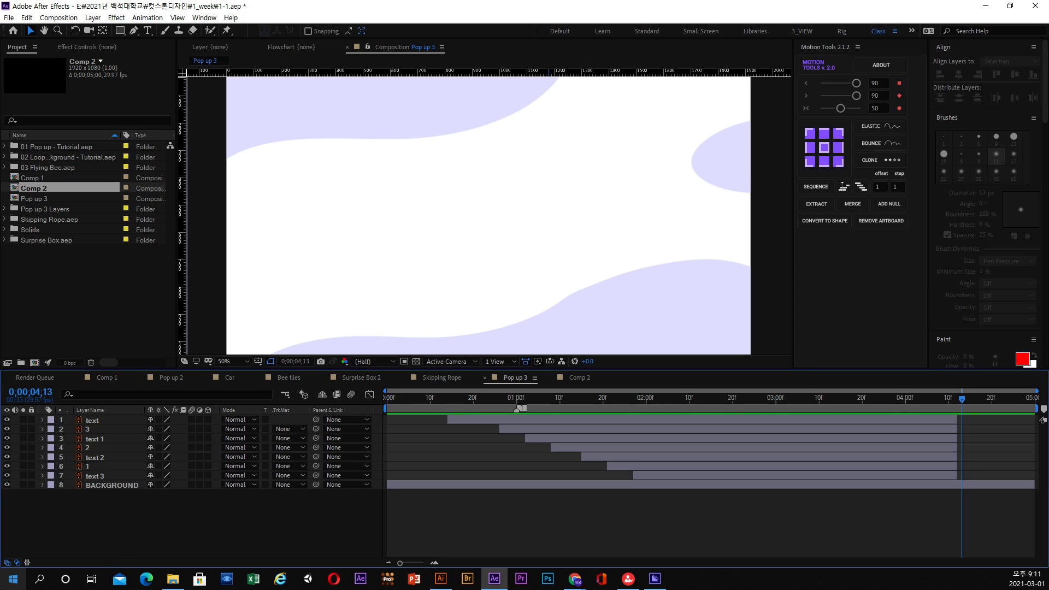
{"action": "left_click", "coordinate": [655, 578]}
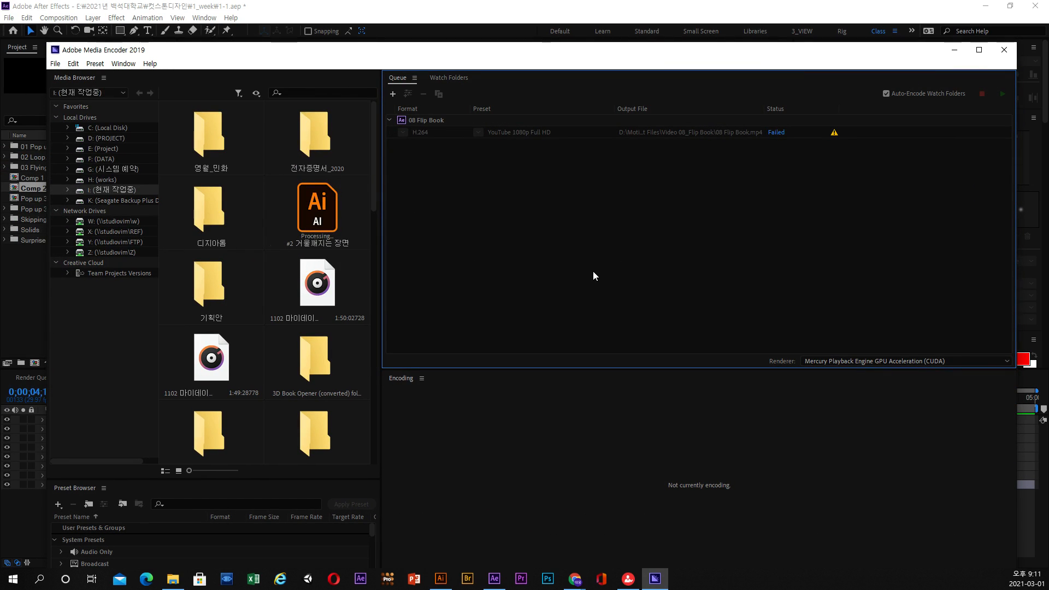
{"action": "left_click", "coordinate": [449, 16]}
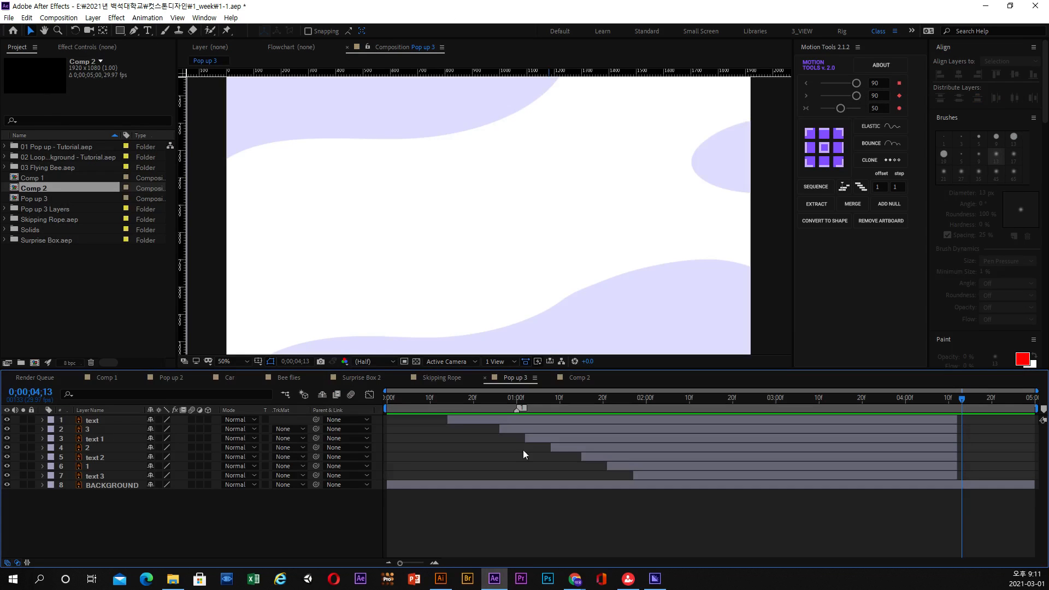
Switch to Adobe Media Encoder and remove the old 08 Flip Book job from the queue.
{"action": "left_click", "coordinate": [655, 578]}
{"action": "left_click", "coordinate": [424, 120]}
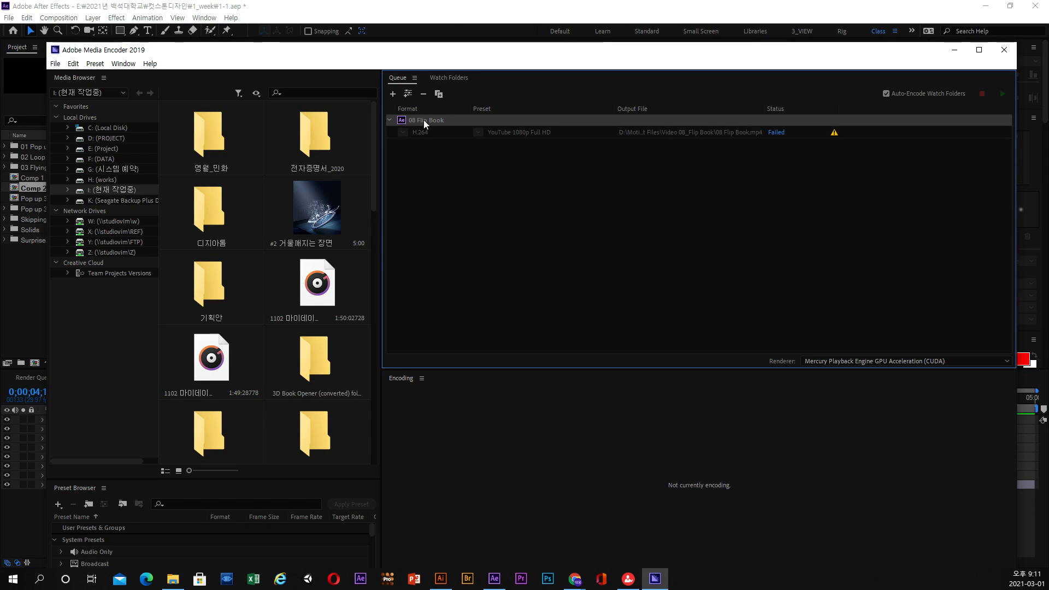
{"action": "left_click", "coordinate": [422, 94]}
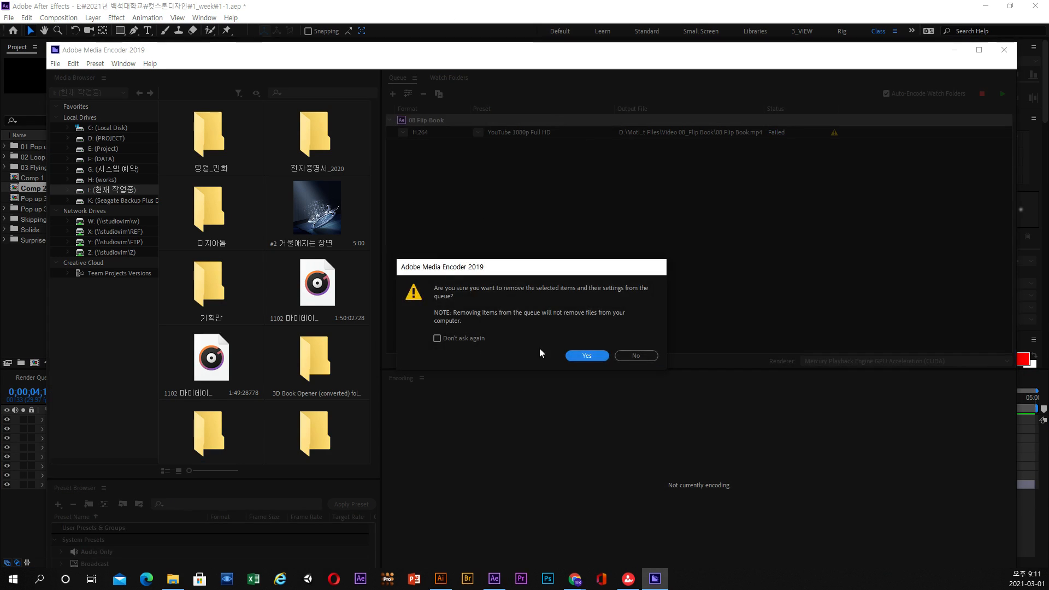
{"action": "left_click", "coordinate": [577, 356]}
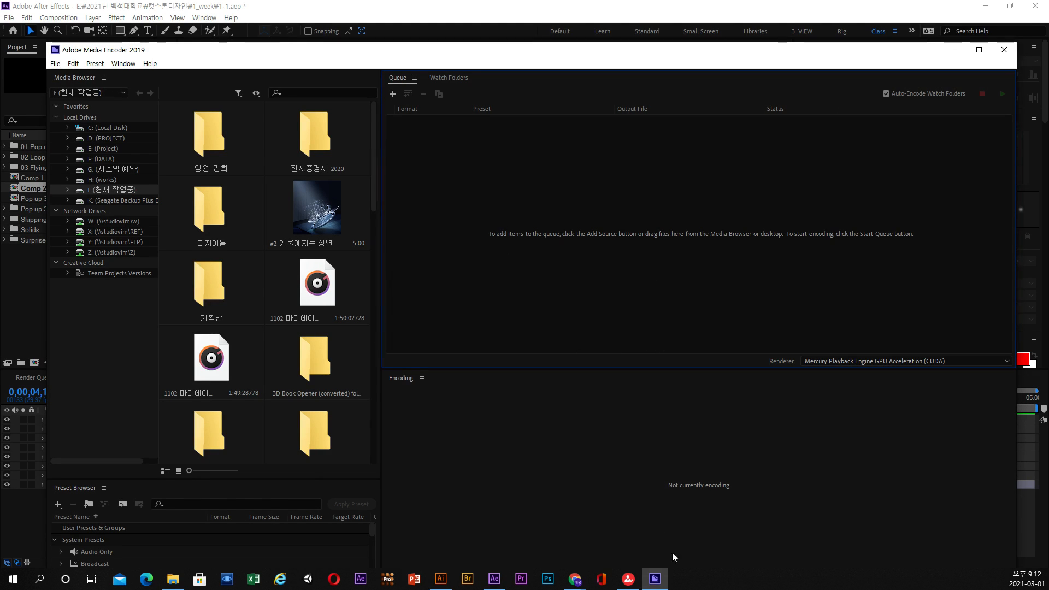
{"action": "left_click_drag", "start_coordinate": [447, 74], "coordinate": [476, 50]}
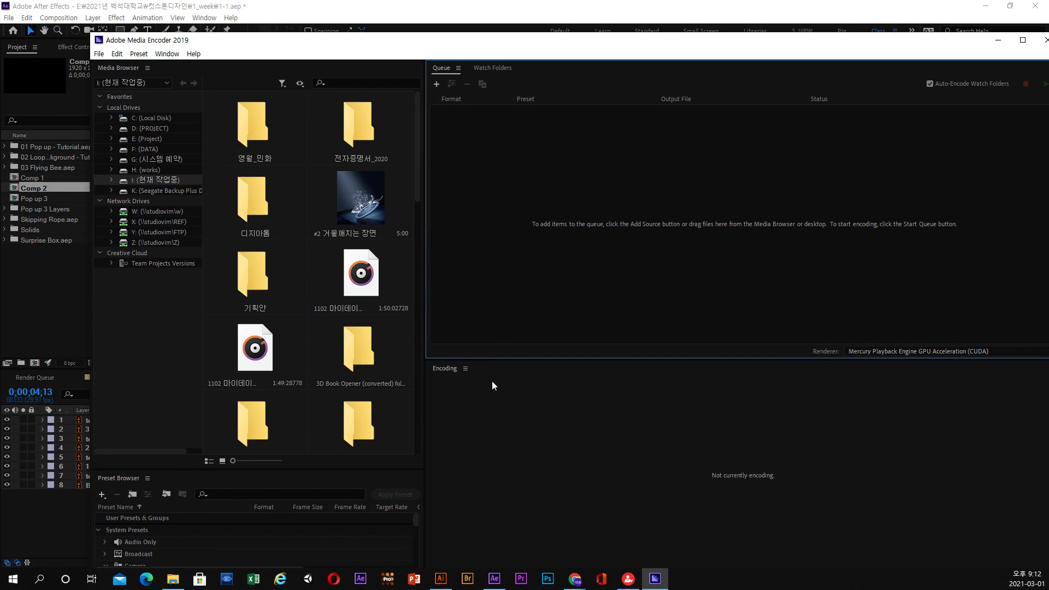
Open the export settings of the queued Pop up 3 job and use the H.264 format with the YouTube 1080p Full HD preset.
{"action": "left_click", "coordinate": [456, 10]}
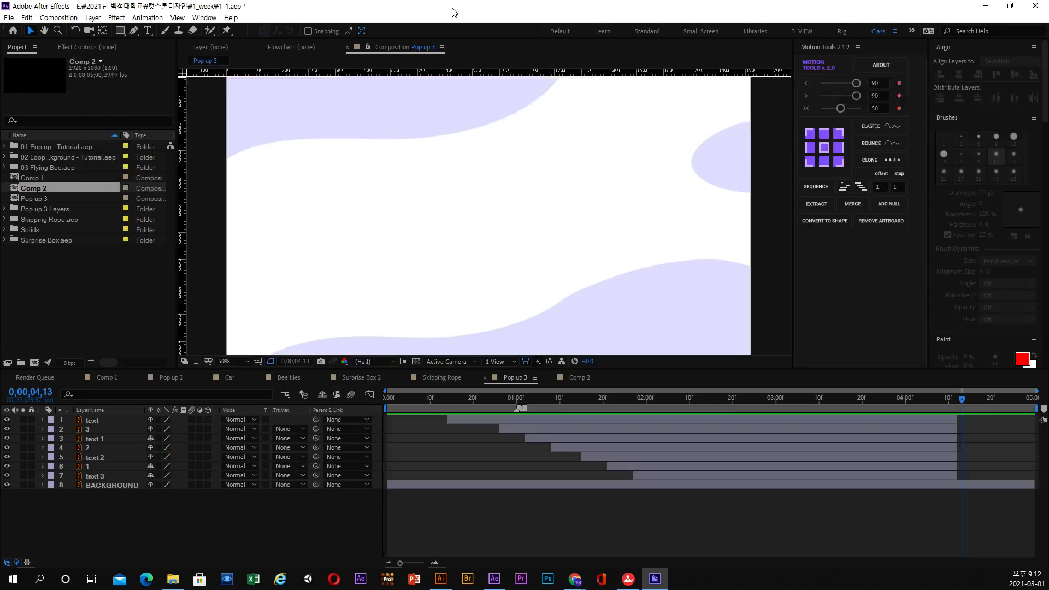
{"action": "left_click", "coordinate": [58, 18]}
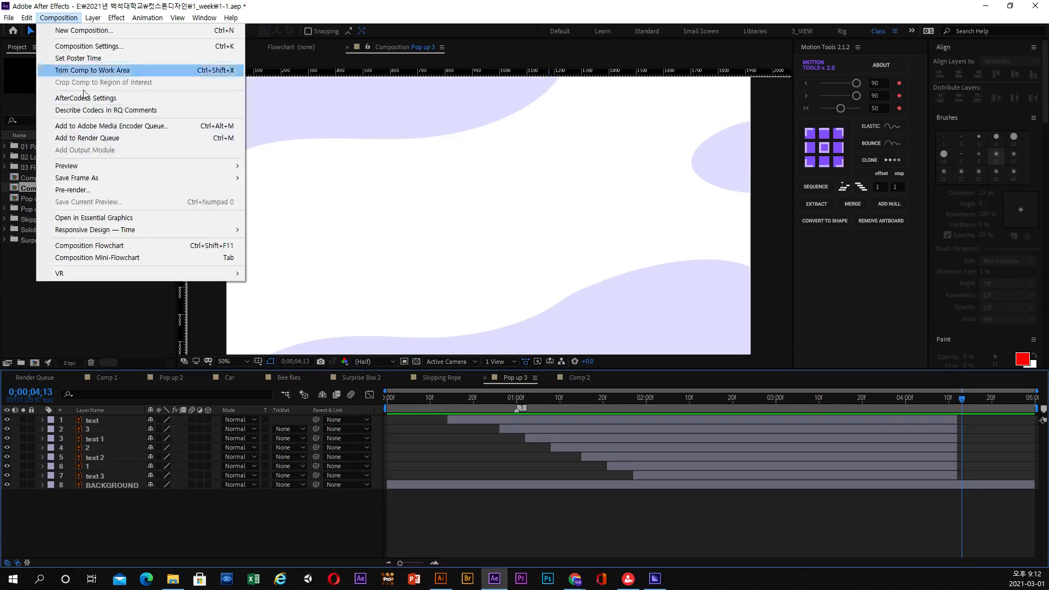
{"action": "left_click", "coordinate": [653, 582]}
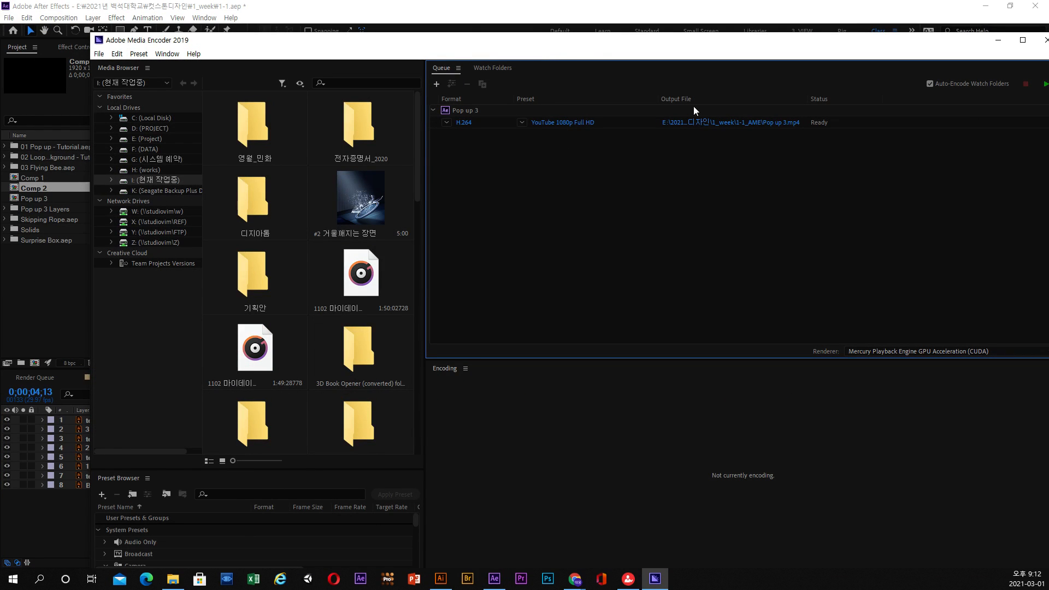
{"action": "left_click", "coordinate": [463, 124]}
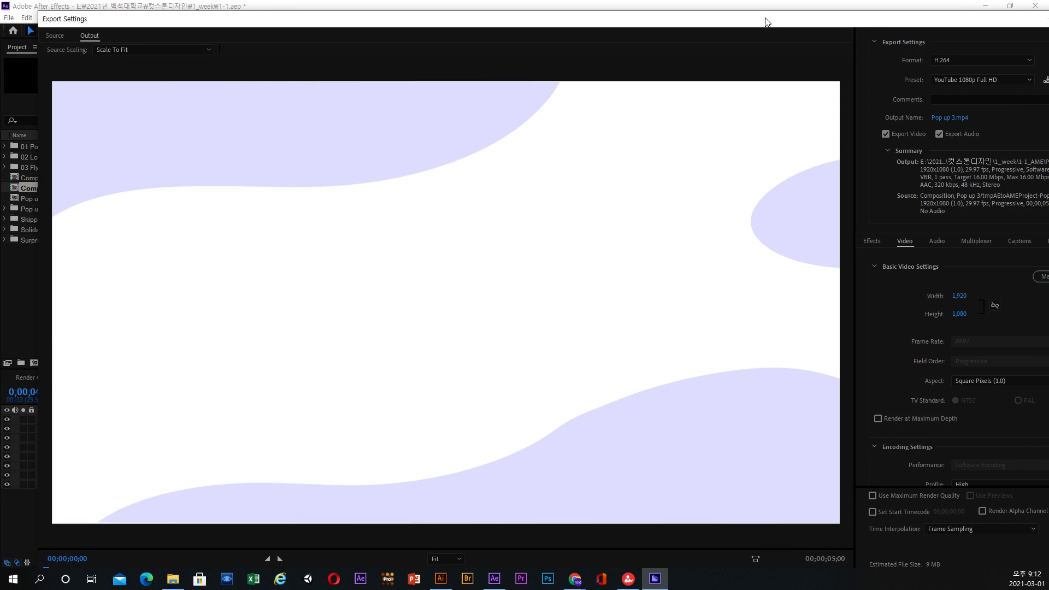
{"action": "left_click_drag", "start_coordinate": [764, 24], "coordinate": [681, 12]}
{"action": "left_click", "coordinate": [860, 56]}
{"action": "left_click", "coordinate": [863, 206]}
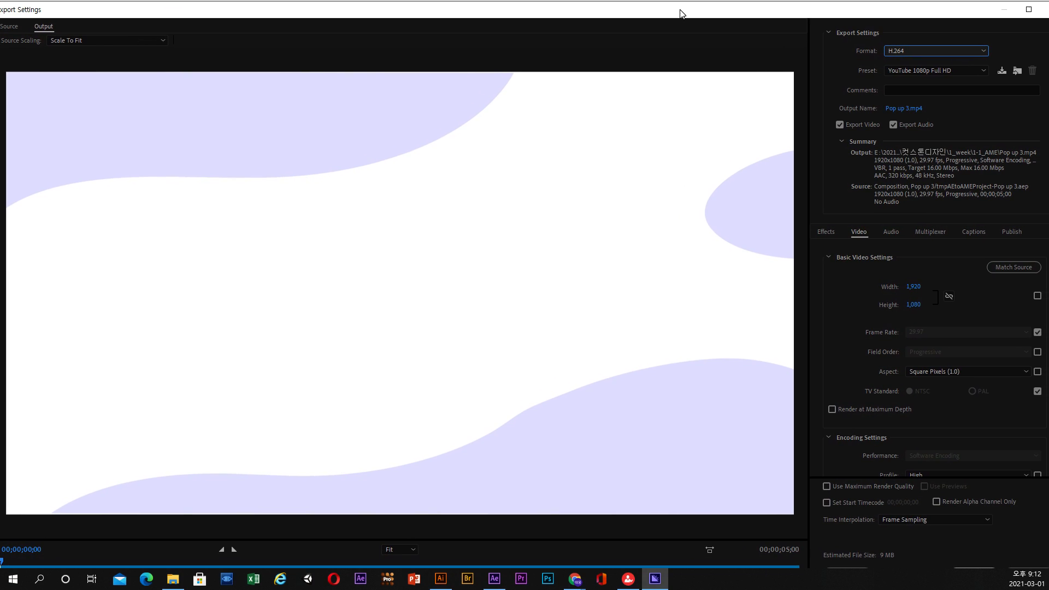
{"action": "left_click", "coordinate": [906, 70]}
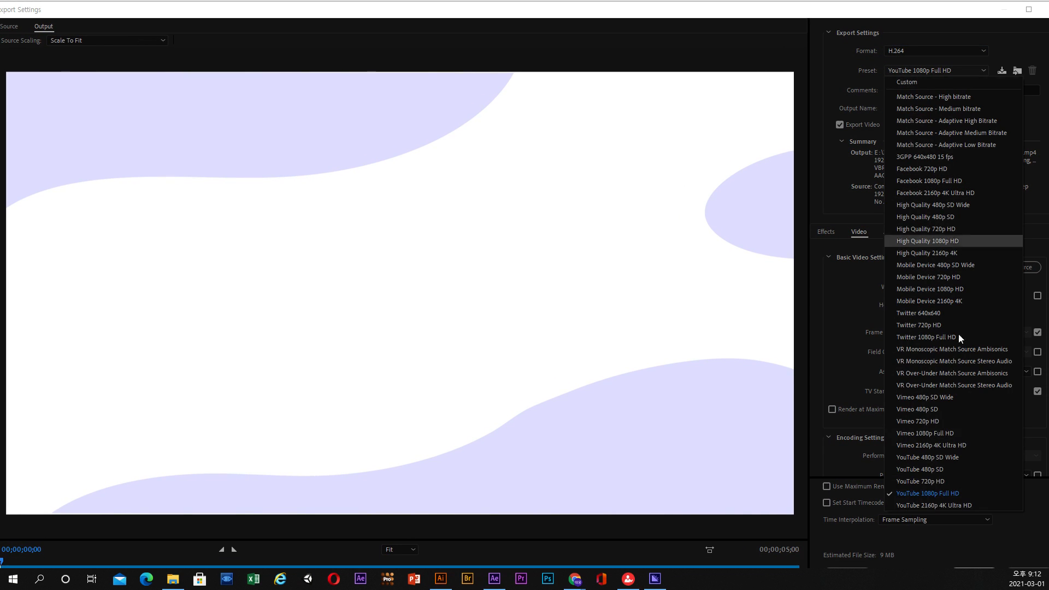
{"action": "left_click", "coordinate": [938, 495]}
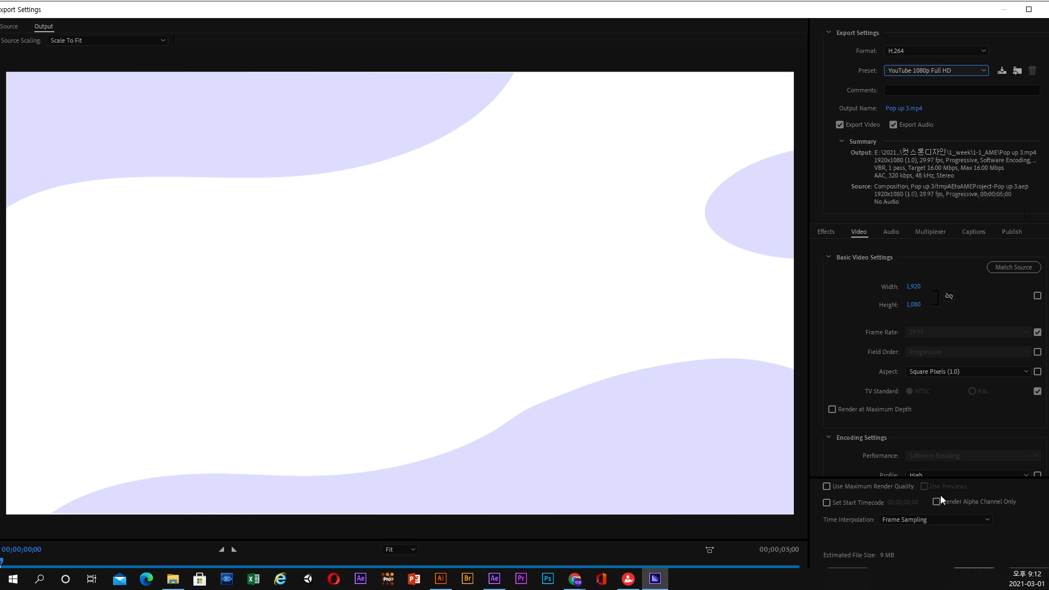
{"action": "left_click_drag", "start_coordinate": [883, 9], "coordinate": [812, 8]}
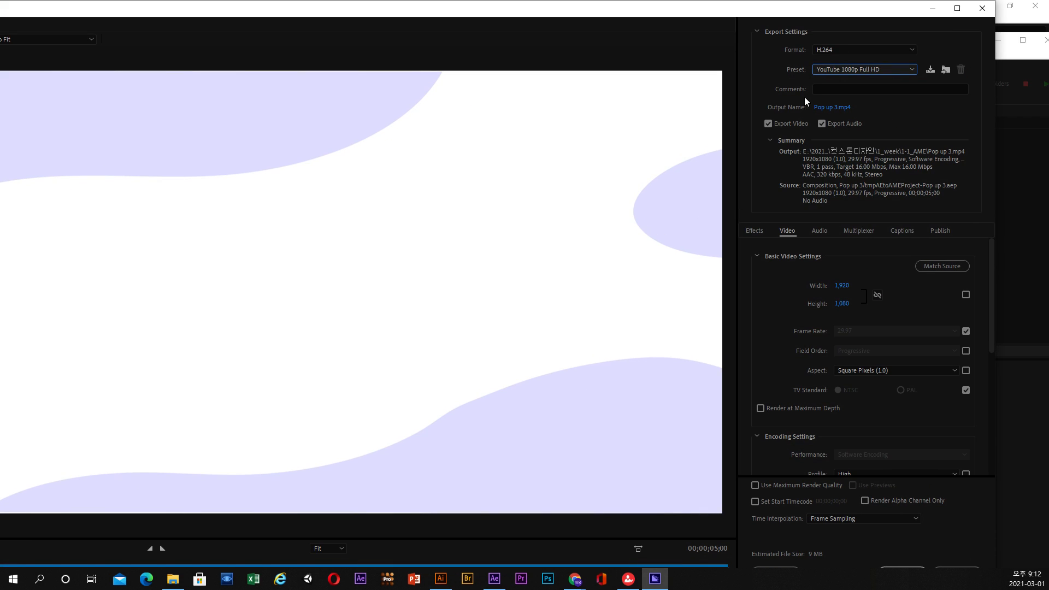
Set the output file to Pop up 3 in the 1_week folder instead of its 1-1_AME subfolder.
{"action": "left_click", "coordinate": [833, 108]}
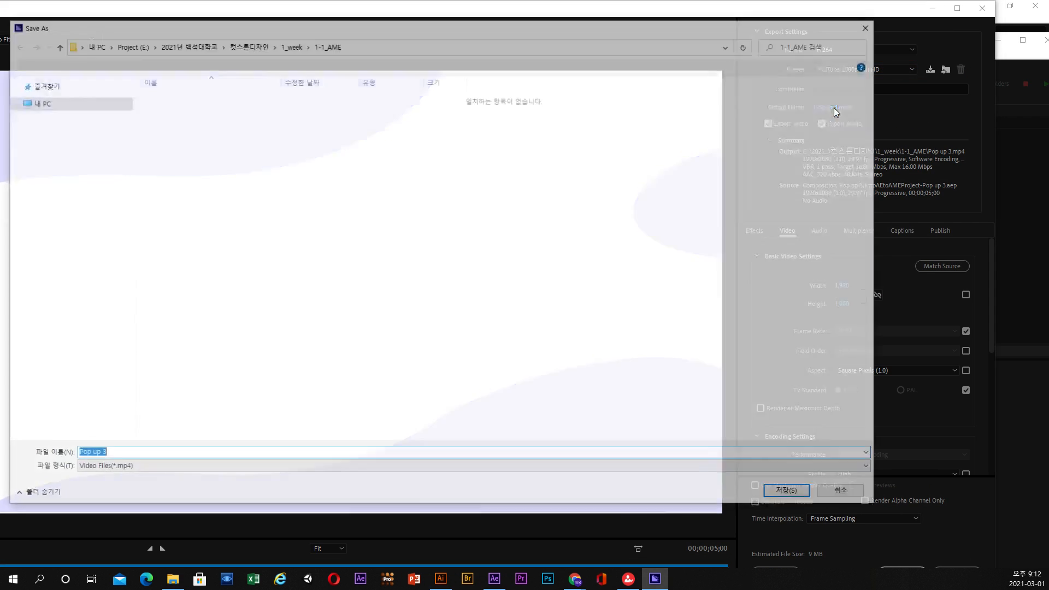
{"action": "left_click", "coordinate": [291, 49]}
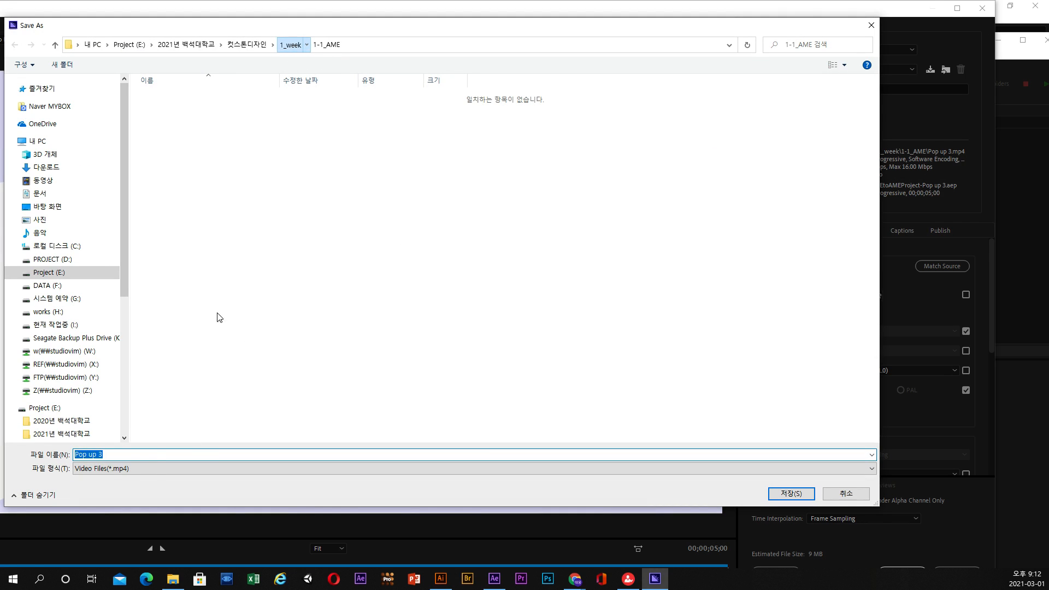
{"action": "left_click", "coordinate": [803, 493]}
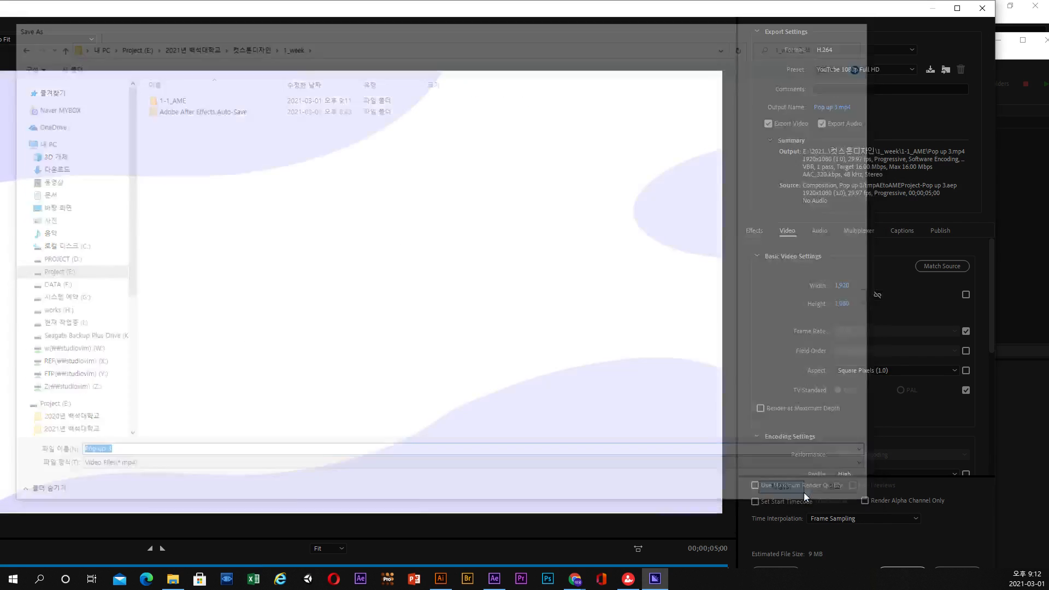
Review the bitrate settings, accept the export settings and start encoding the Pop up 3 job.
{"action": "scroll", "coordinate": [881, 309], "scroll_direction": "down", "scroll_amount": 5}
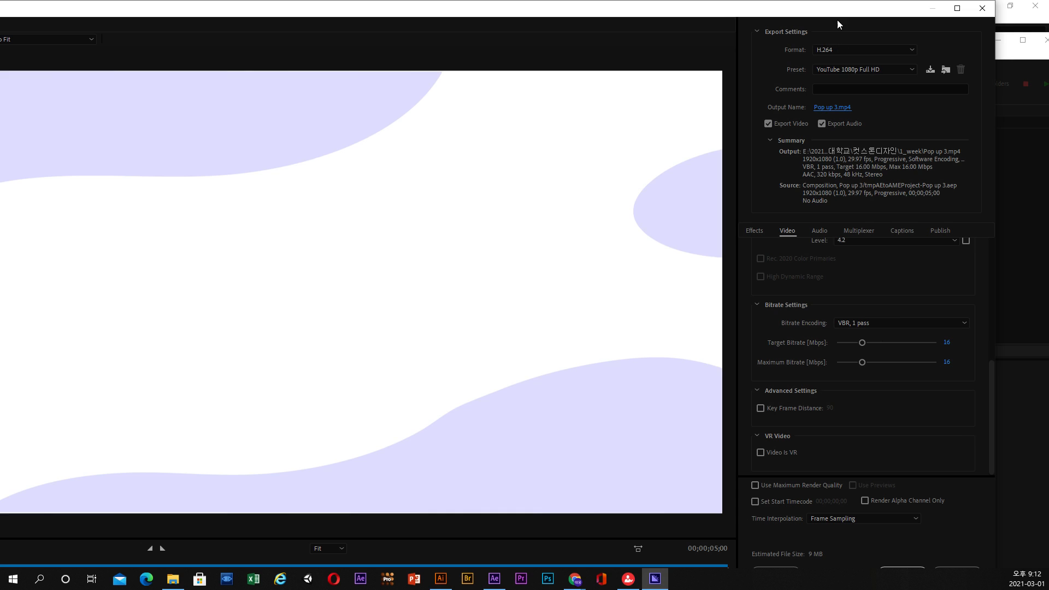
{"action": "left_click_drag", "start_coordinate": [838, 13], "coordinate": [777, 32]}
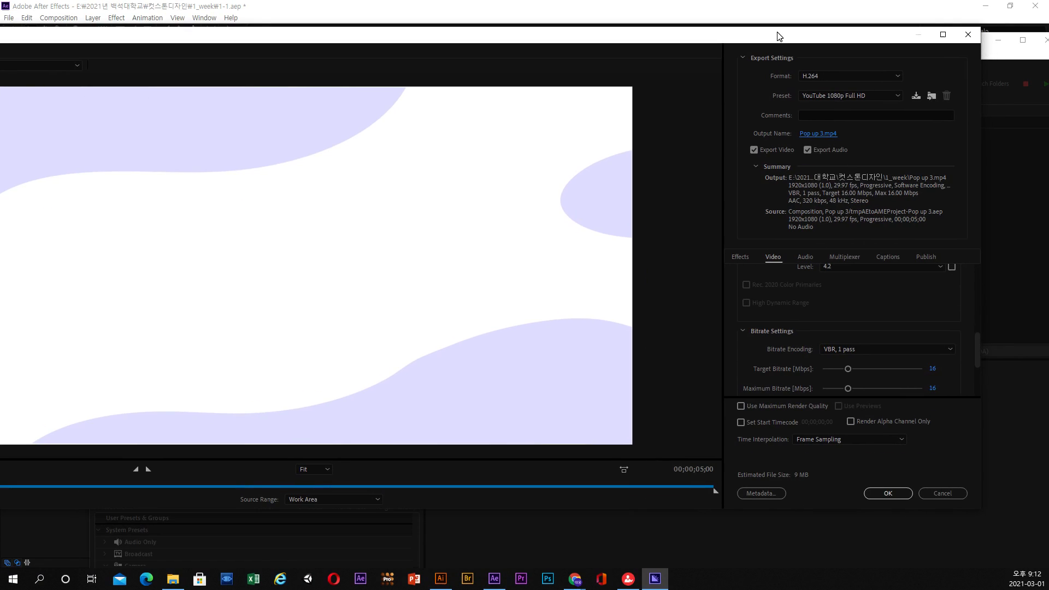
{"action": "left_click", "coordinate": [889, 494]}
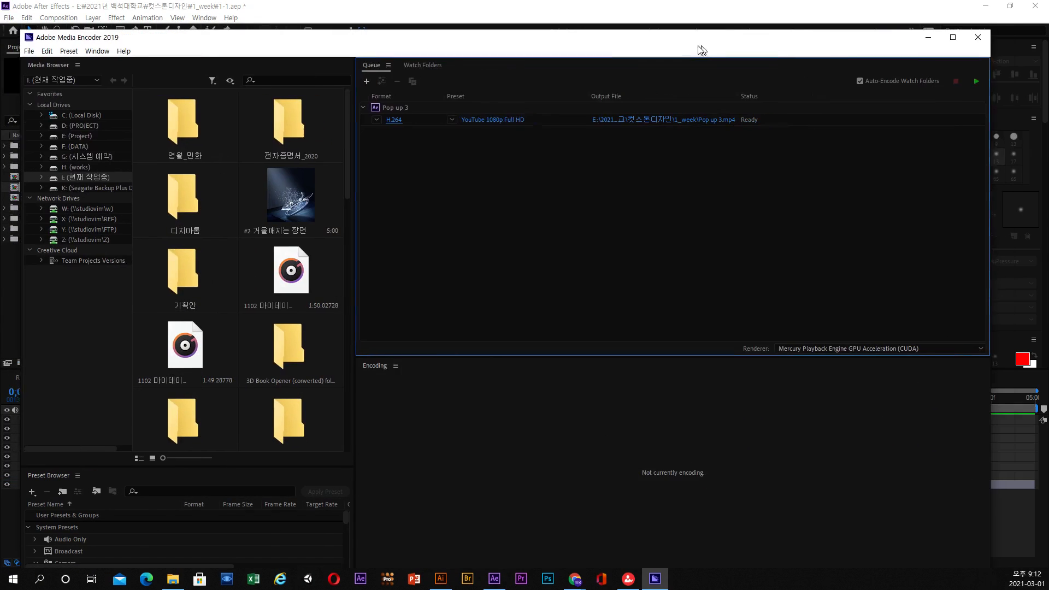
{"action": "left_click", "coordinate": [960, 81]}
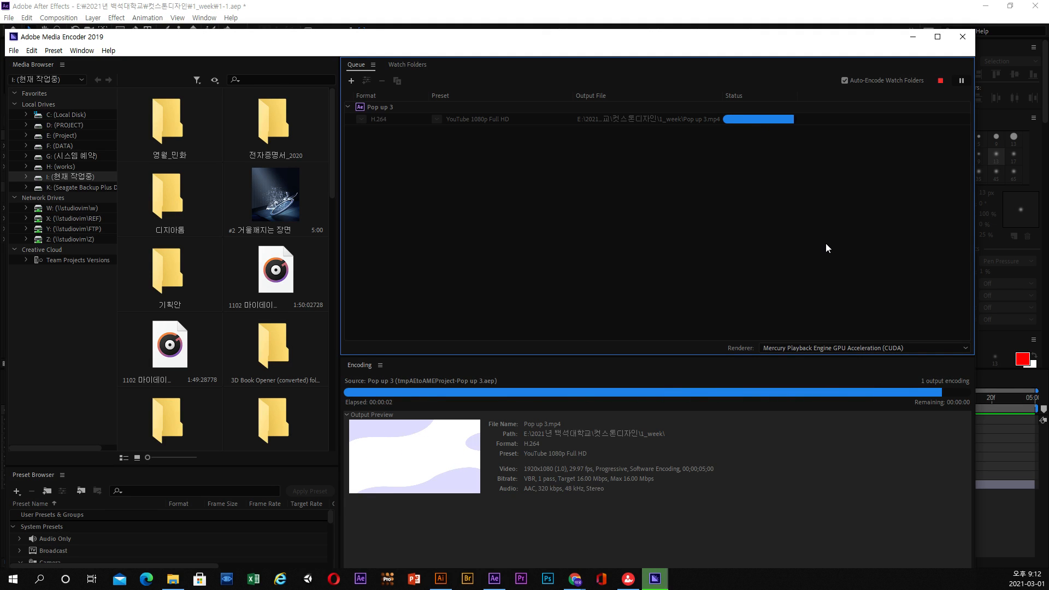
Switch to File Explorer and browse from the Project (E:) drive through the 2021년 백석대학교 folder to the 1_week folder.
{"action": "left_click", "coordinate": [172, 579]}
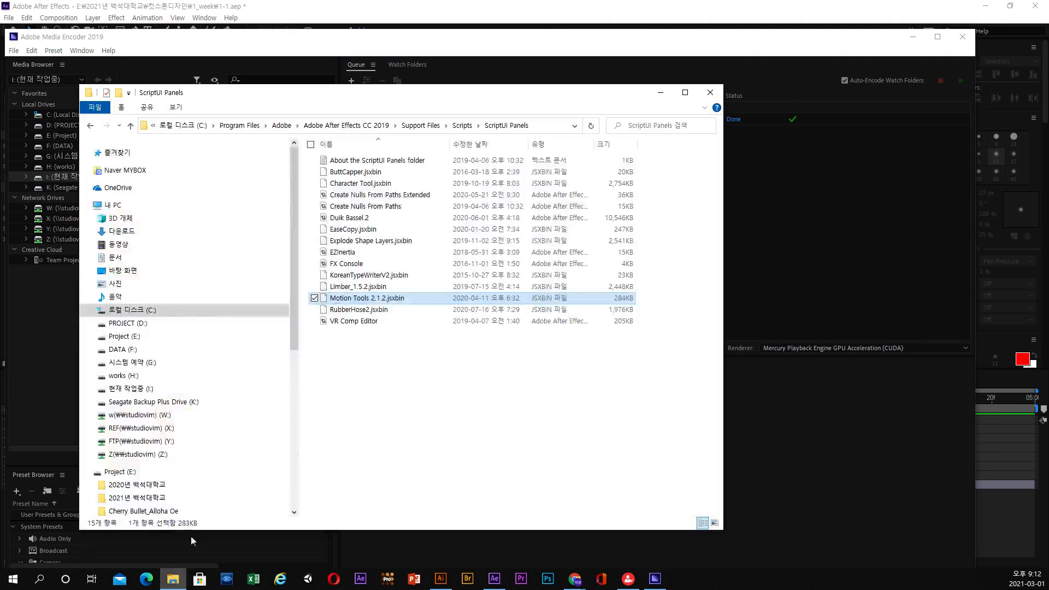
{"action": "left_click", "coordinate": [130, 388]}
{"action": "left_click", "coordinate": [132, 377]}
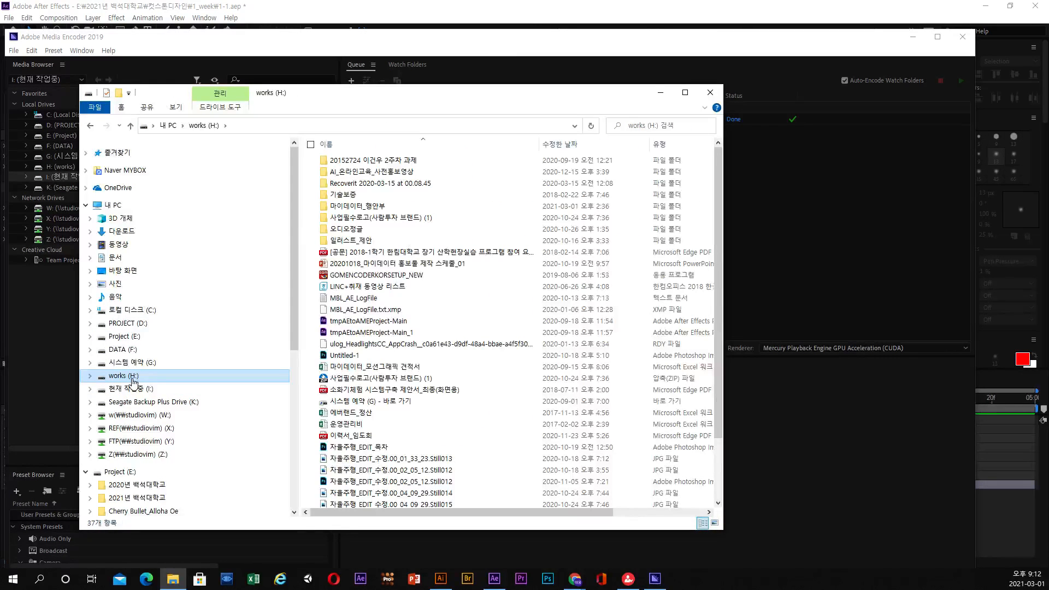
{"action": "left_click", "coordinate": [129, 338]}
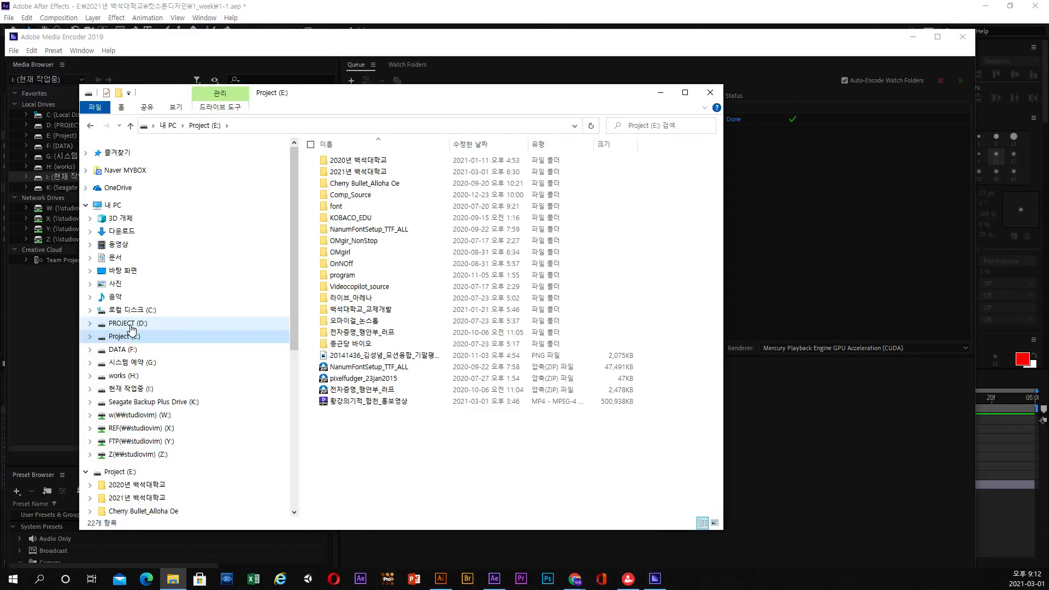
{"action": "double_click", "coordinate": [365, 171]}
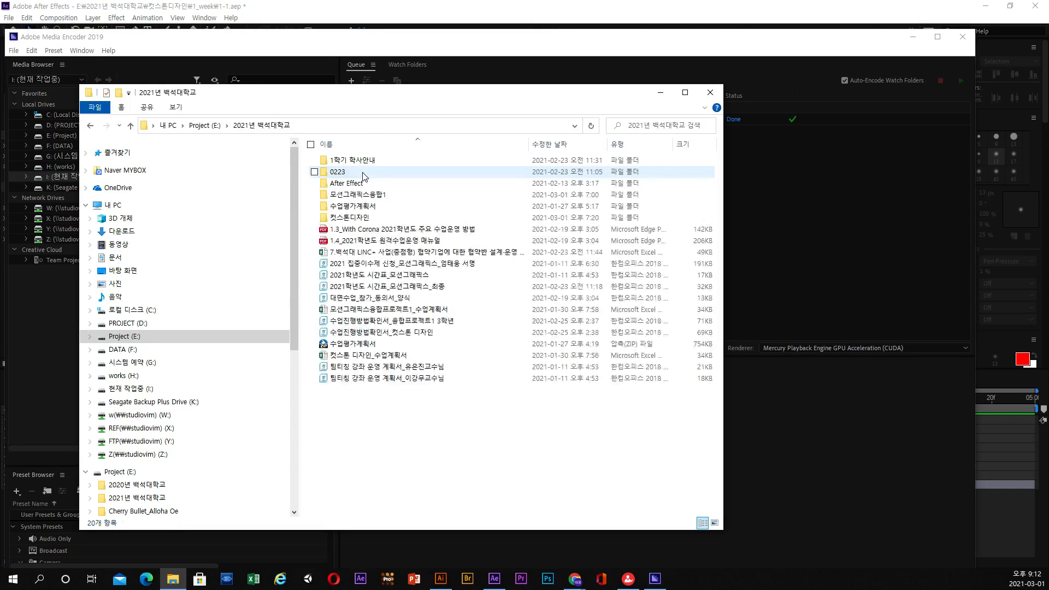
{"action": "double_click", "coordinate": [359, 218]}
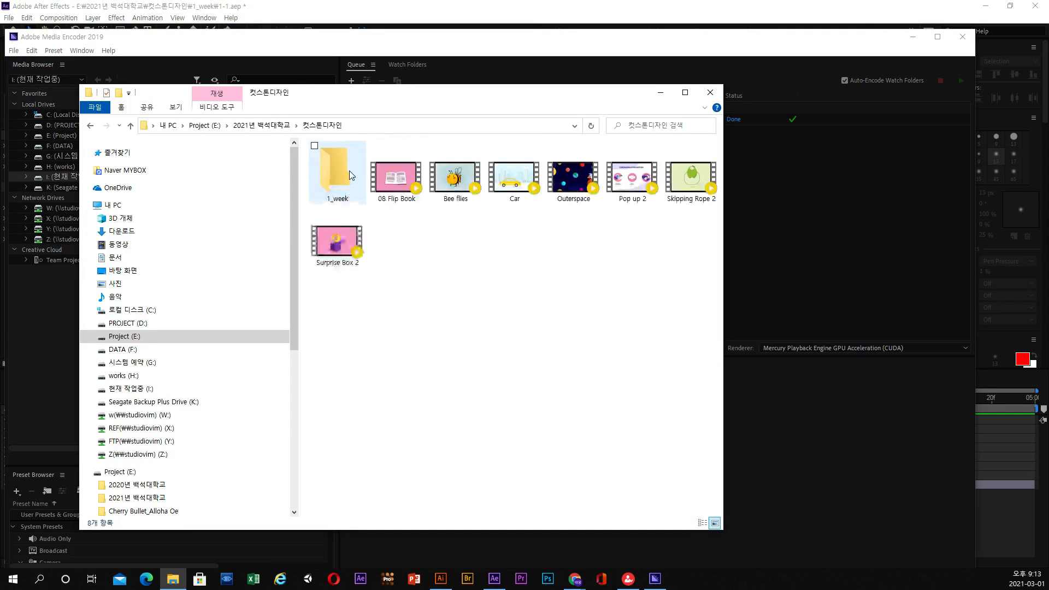
{"action": "double_click", "coordinate": [350, 188]}
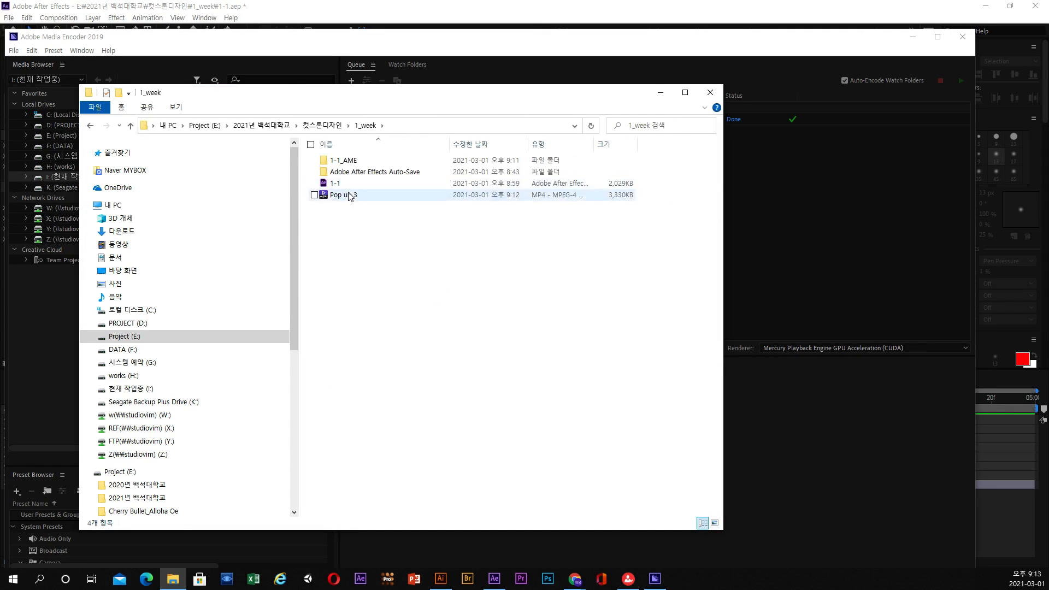
Show the contents of the 1_week folder as large icons.
{"action": "left_click", "coordinate": [351, 199]}
{"action": "right_click", "coordinate": [392, 263]}
{"action": "mouse_move", "coordinate": [379, 289]}
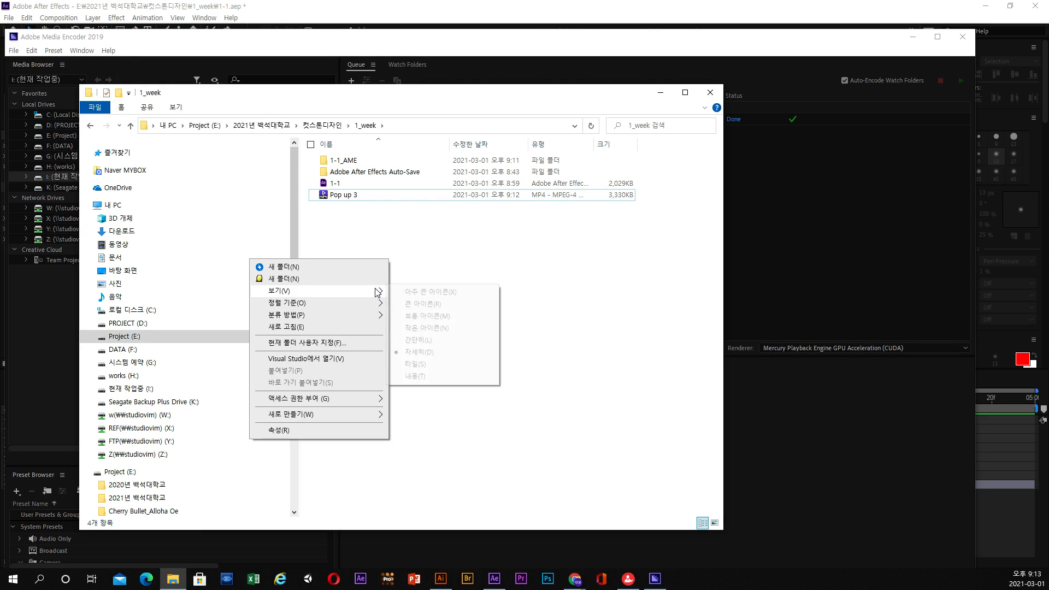
{"action": "left_click", "coordinate": [413, 302]}
Play the exported Pop up 3 video, move the player window to view it fully, and close the player.
{"action": "left_click", "coordinate": [510, 200]}
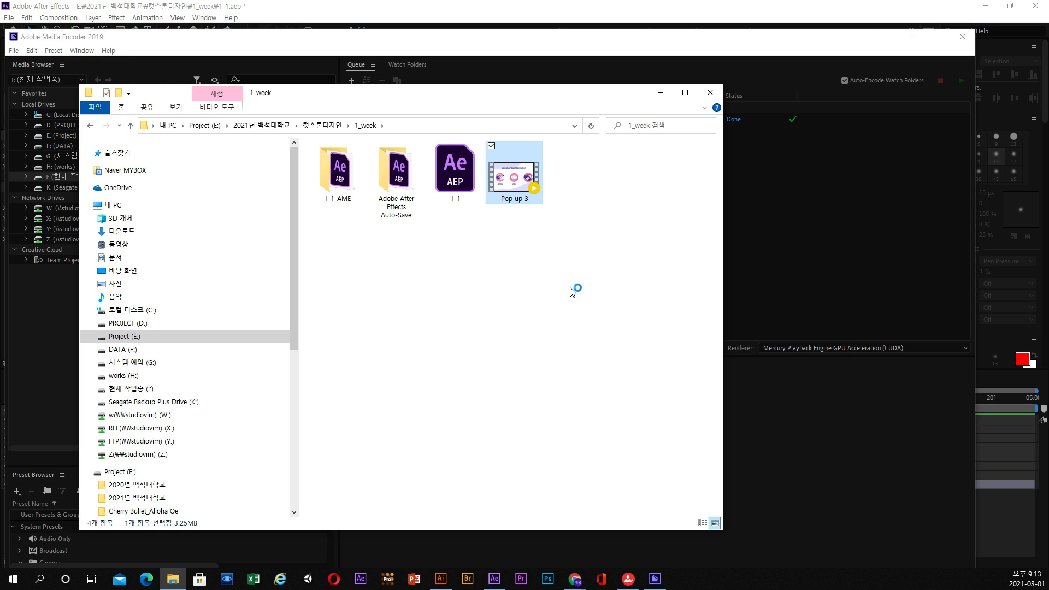
{"action": "key", "text": "Return"}
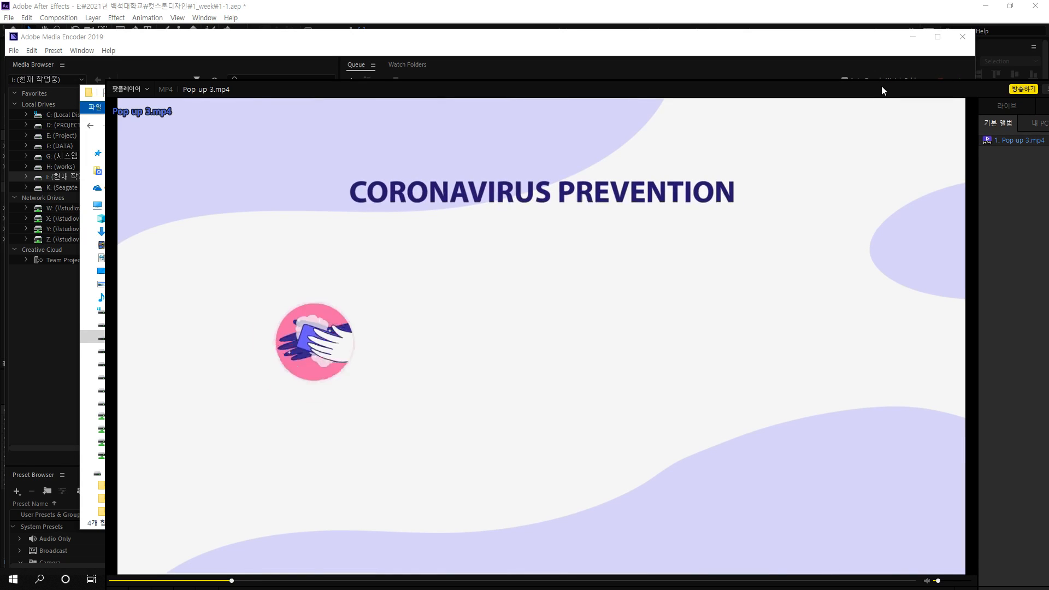
{"action": "left_click_drag", "start_coordinate": [882, 86], "coordinate": [823, 59]}
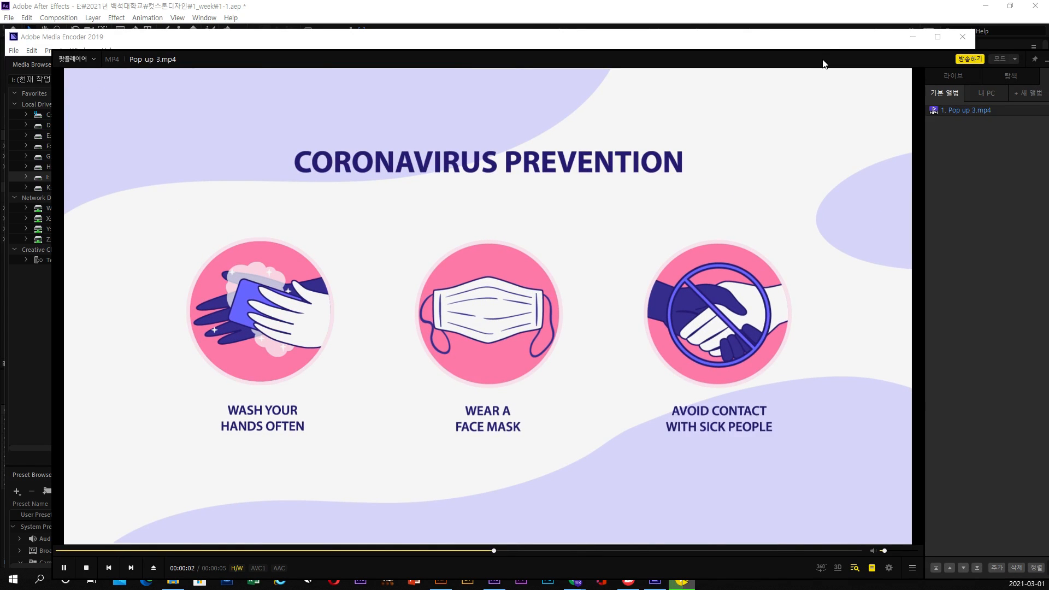
{"action": "left_click_drag", "start_coordinate": [905, 65], "coordinate": [837, 64]}
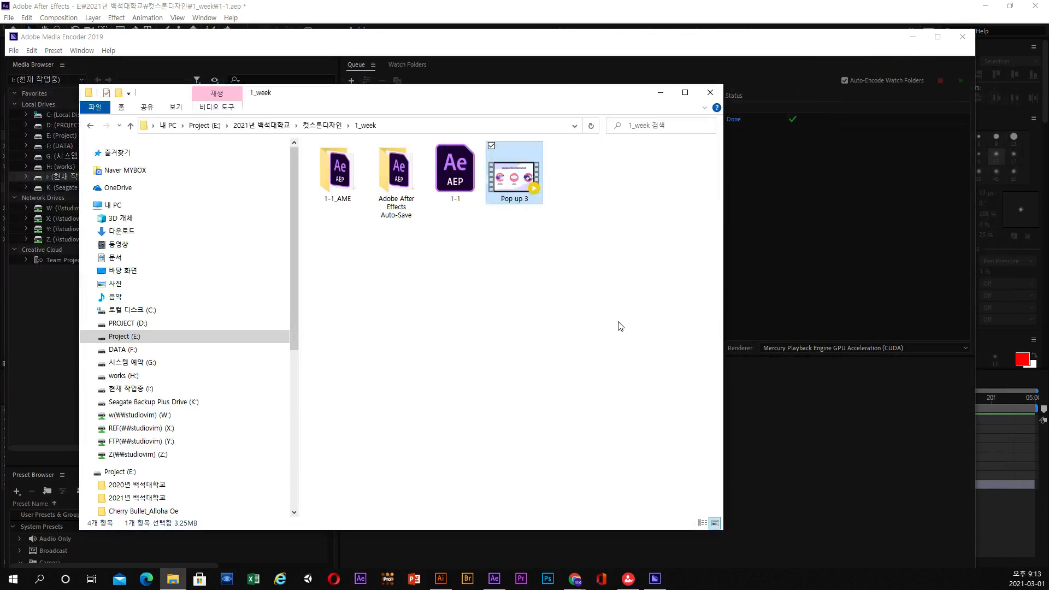
{"action": "left_click", "coordinate": [620, 326]}
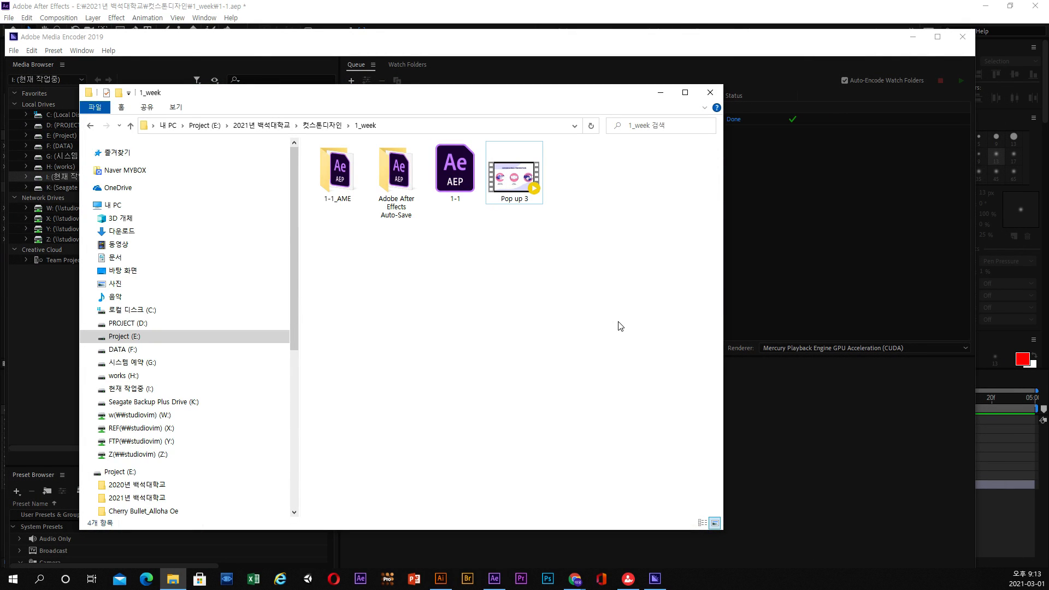
Close the 1_week folder and Media Encoder, and set the current time of the Pop up 3 composition in After Effects to 0;00;03;00.
{"action": "left_click", "coordinate": [710, 92]}
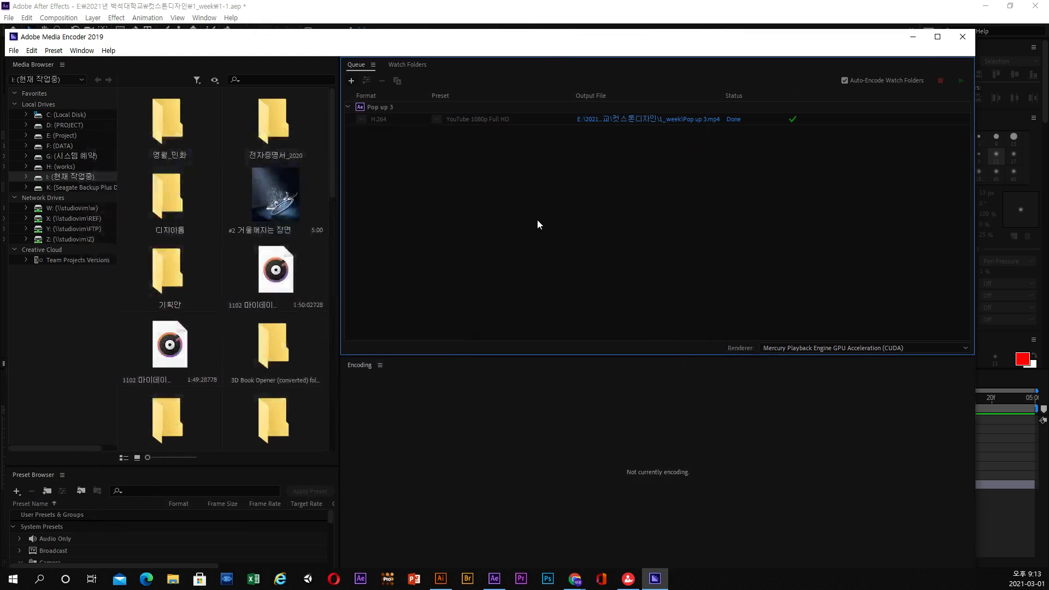
{"action": "left_click", "coordinate": [962, 37]}
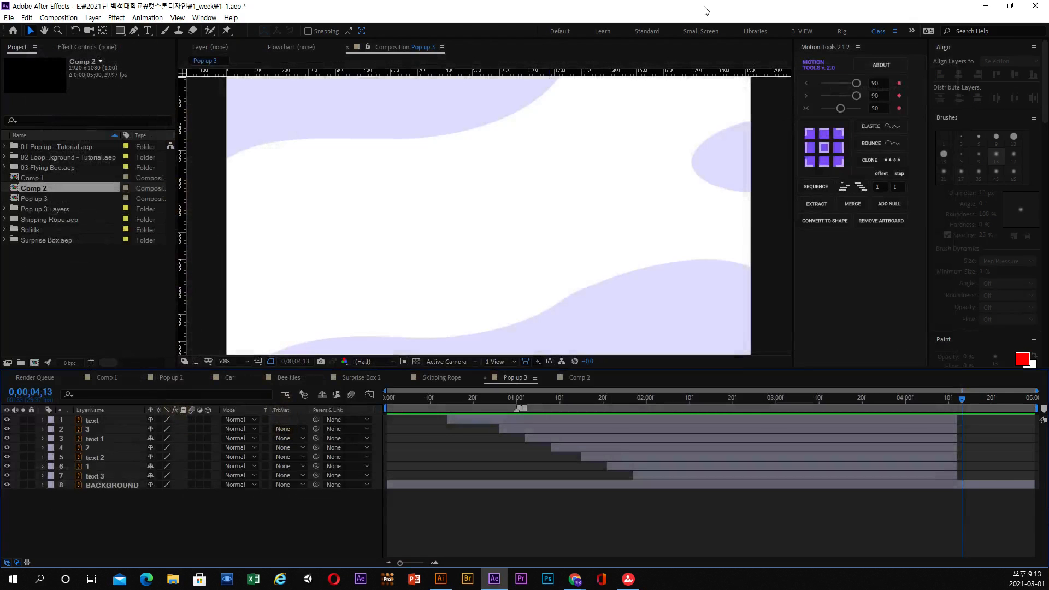
{"action": "left_click_drag", "start_coordinate": [646, 400], "coordinate": [775, 429]}
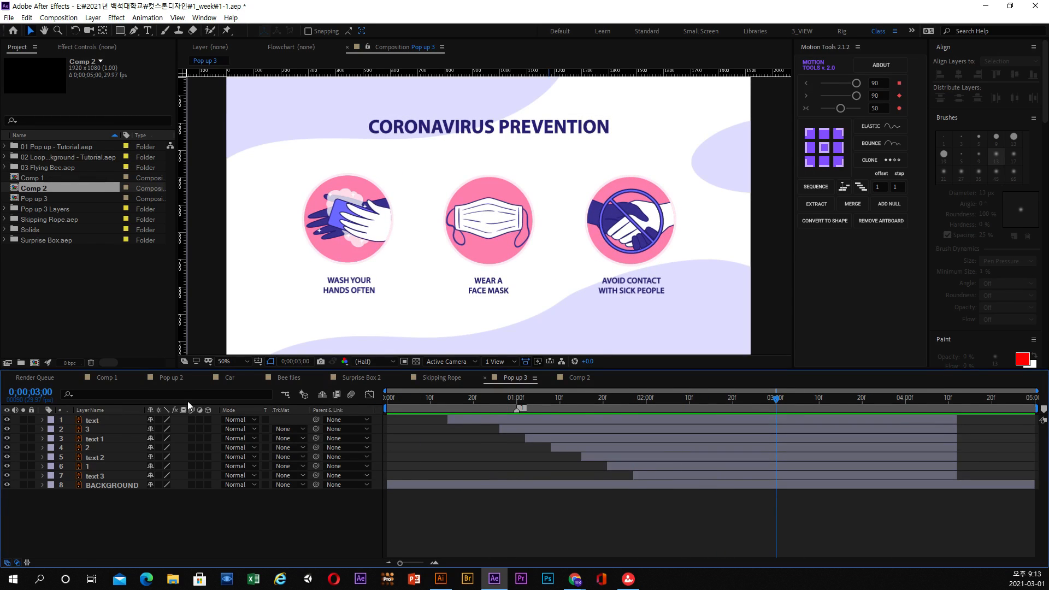